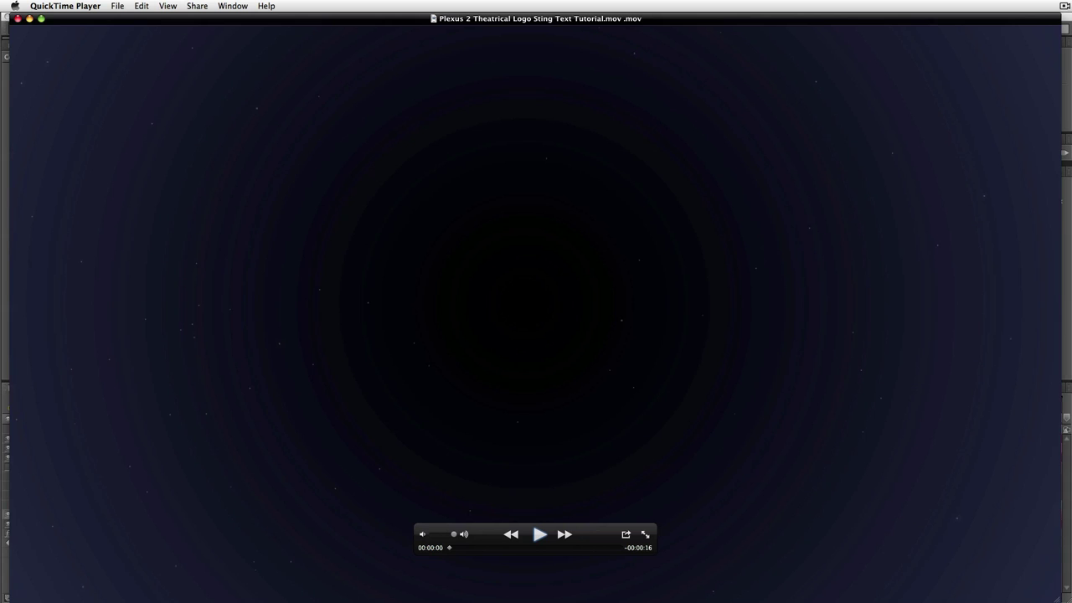
- Play the finished plexus² preview movie in QuickTime, then switch to After Effects
click(539, 534)
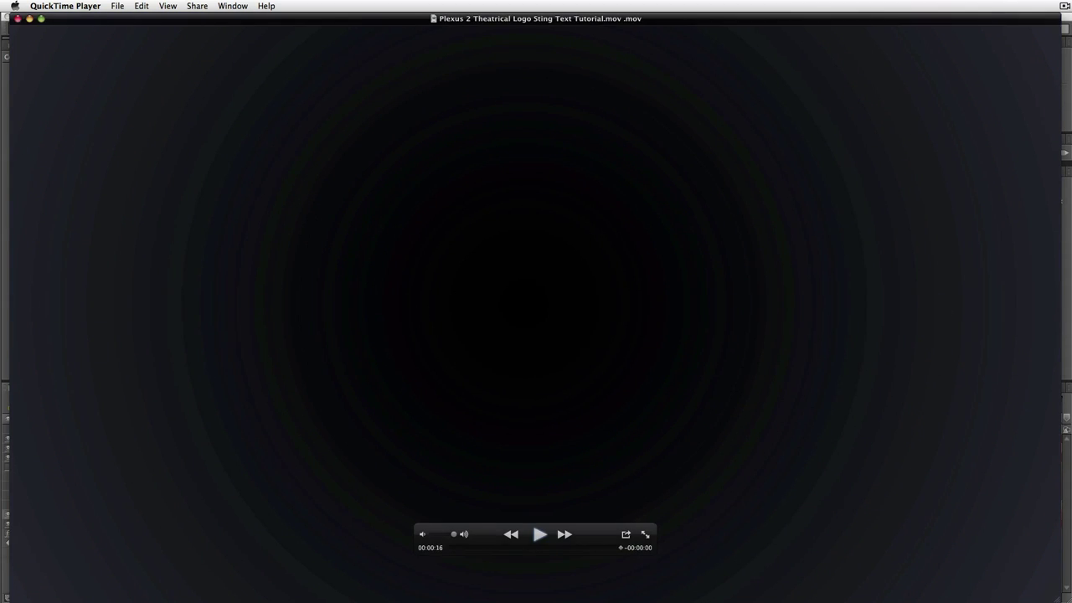
key(super+Tab)
key(super+Tab)
key(super+Tab)
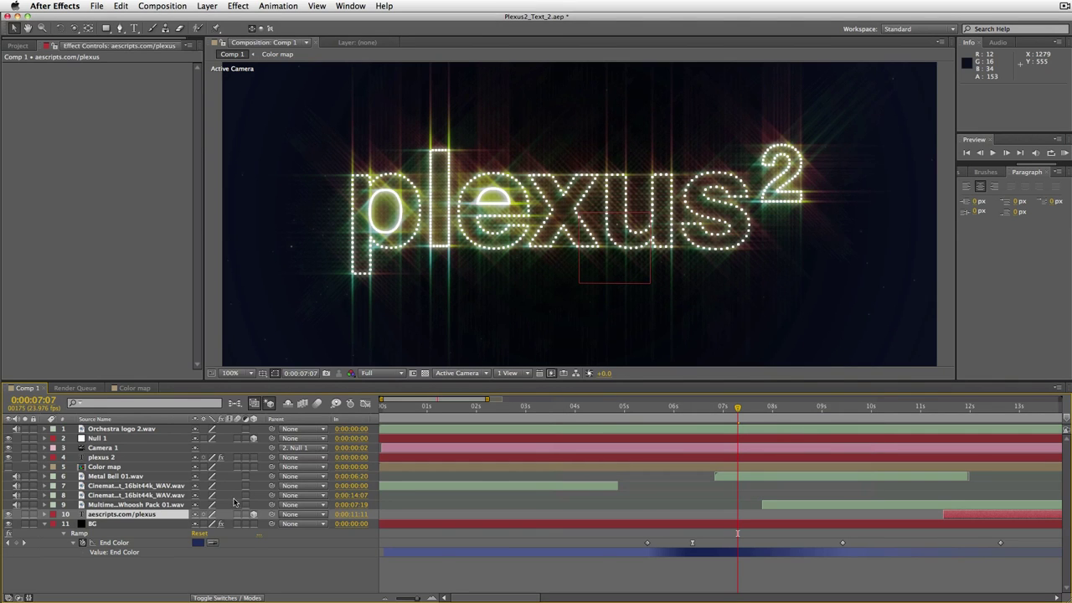
- Select plexus 2 and collapse its Plexus Toolkit, Primitives Object and Points Renderer effects
click(124, 458)
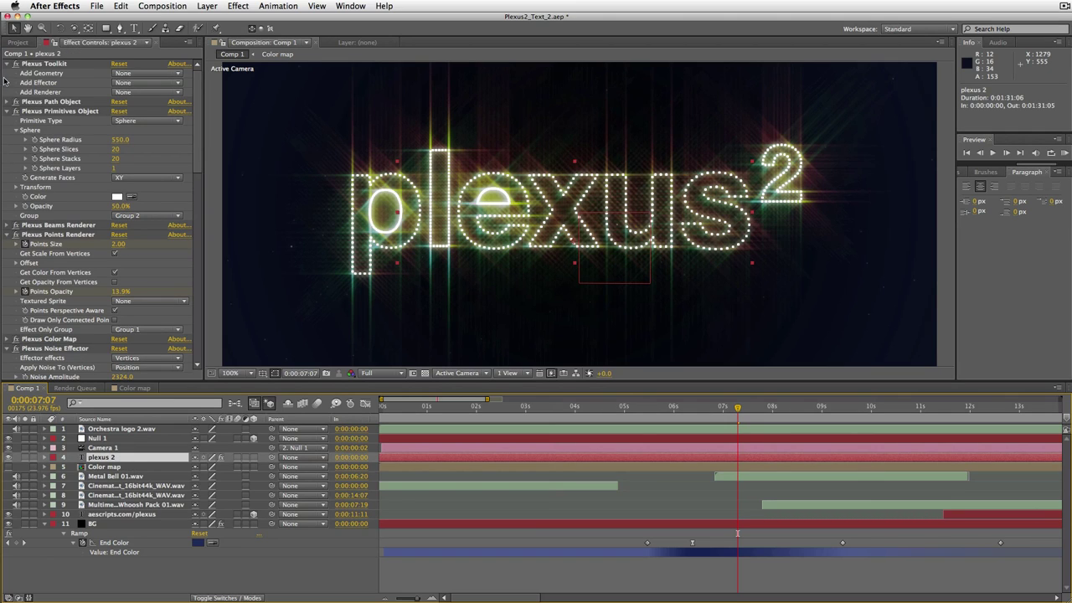
click(7, 65)
click(7, 84)
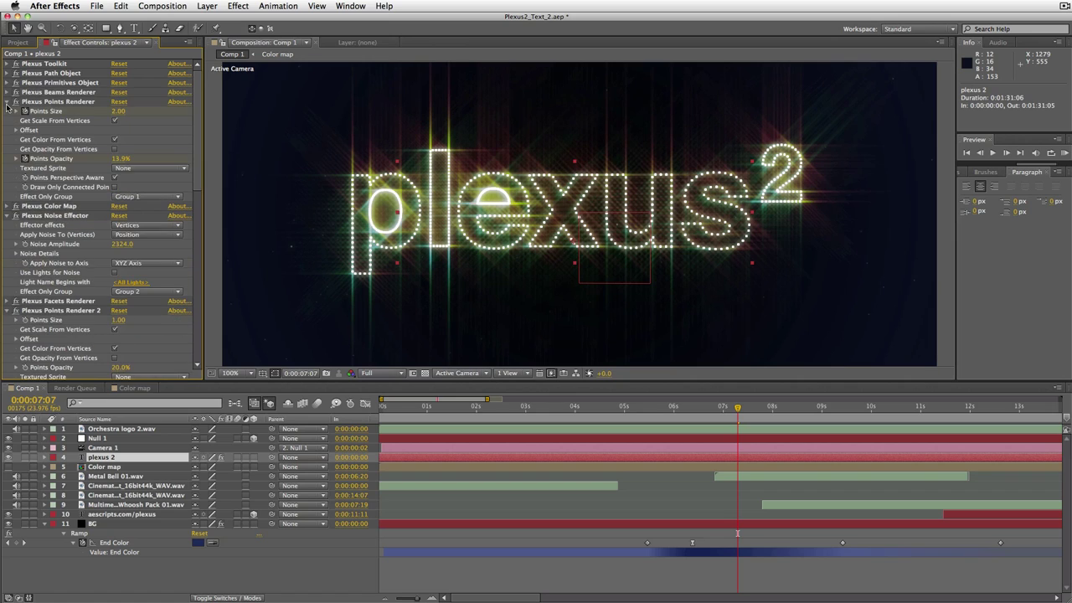
click(8, 101)
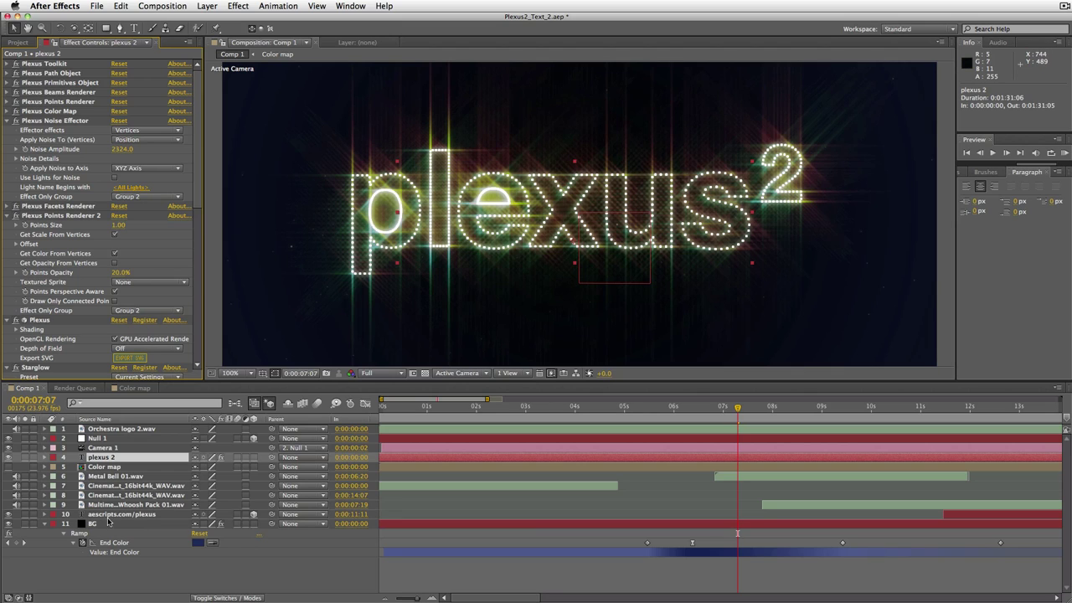
- Select the aescripts.com/plexus layer and view the end card at 12:23 with handles hidden
click(104, 514)
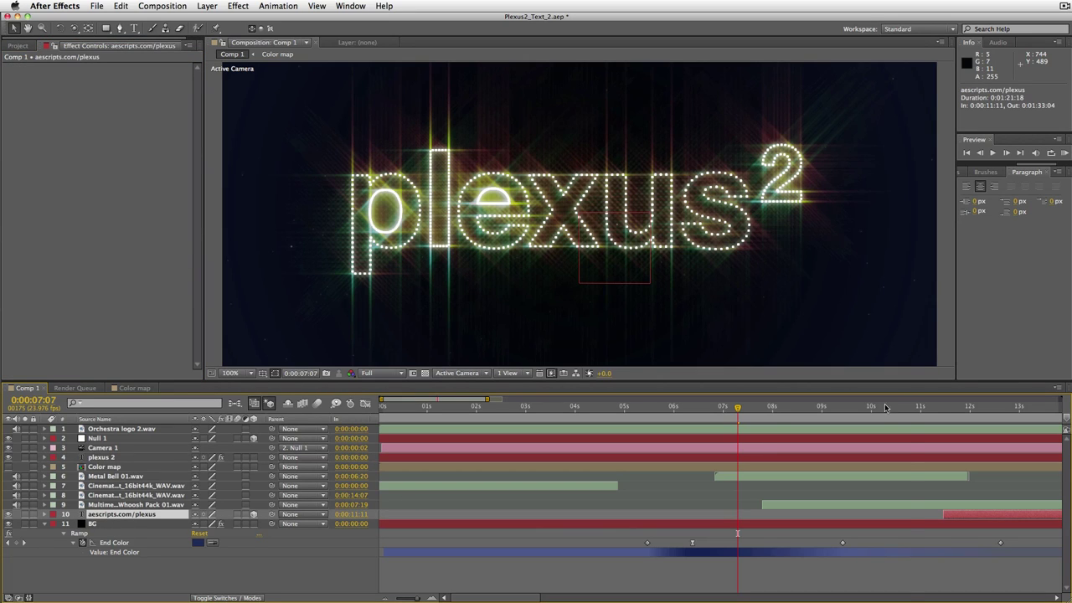
click(912, 409)
click(1018, 411)
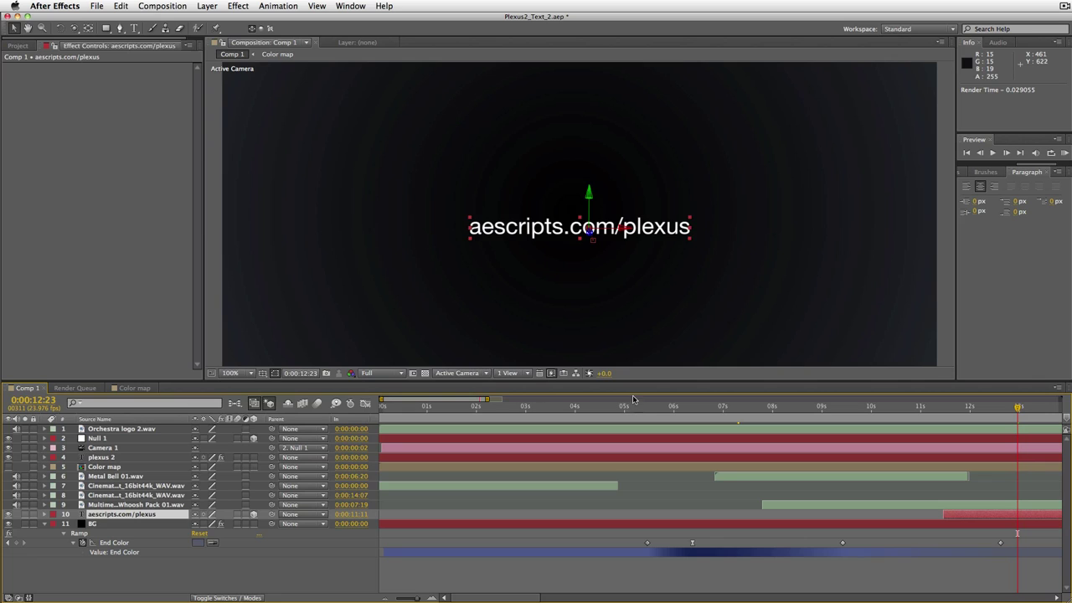
key(super+shift+h)
- Zoom the timeline to 0–22 s and step through 2:15, 3:10, 4:14 and 7:10
drag(487, 399, 549, 399)
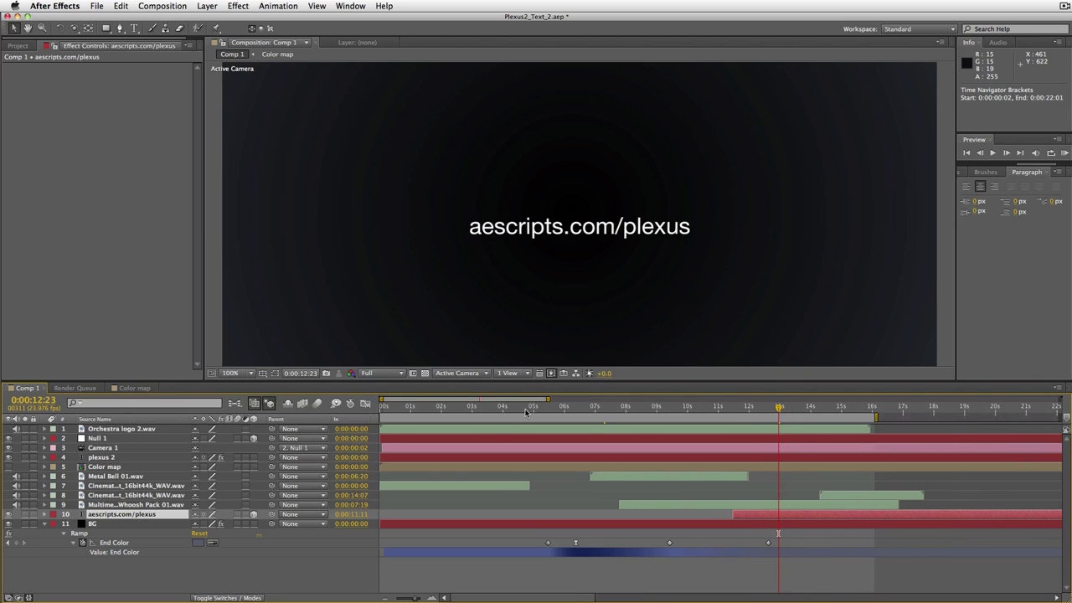
click(460, 408)
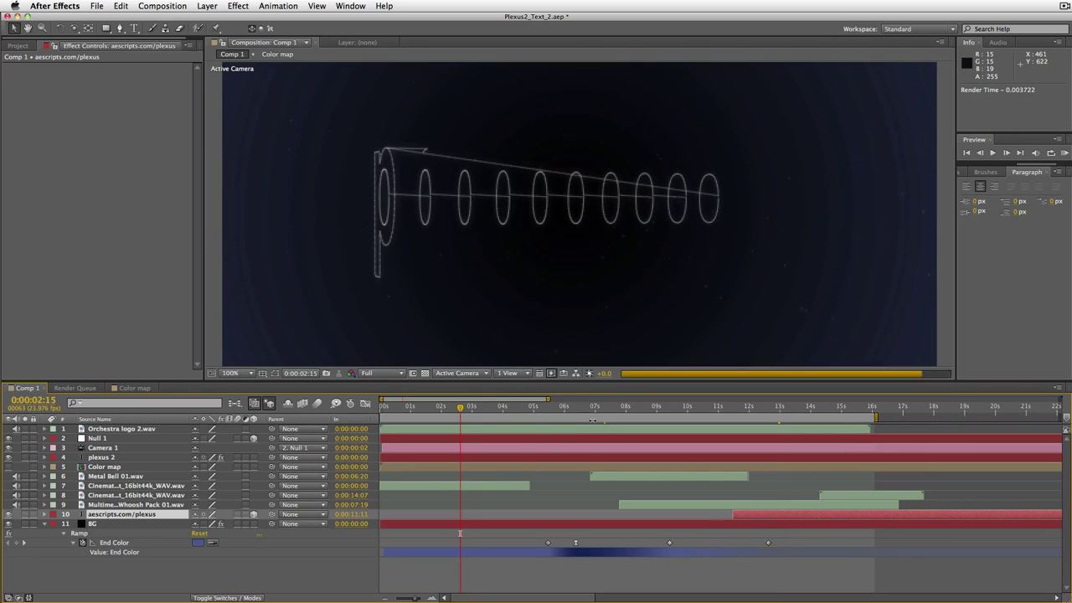
click(484, 408)
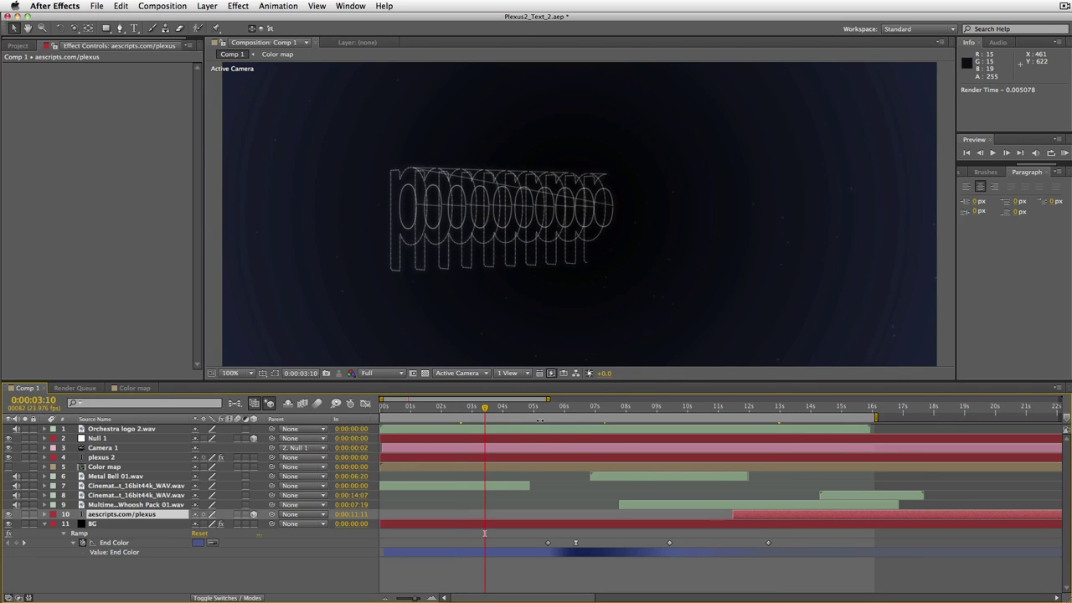
click(520, 408)
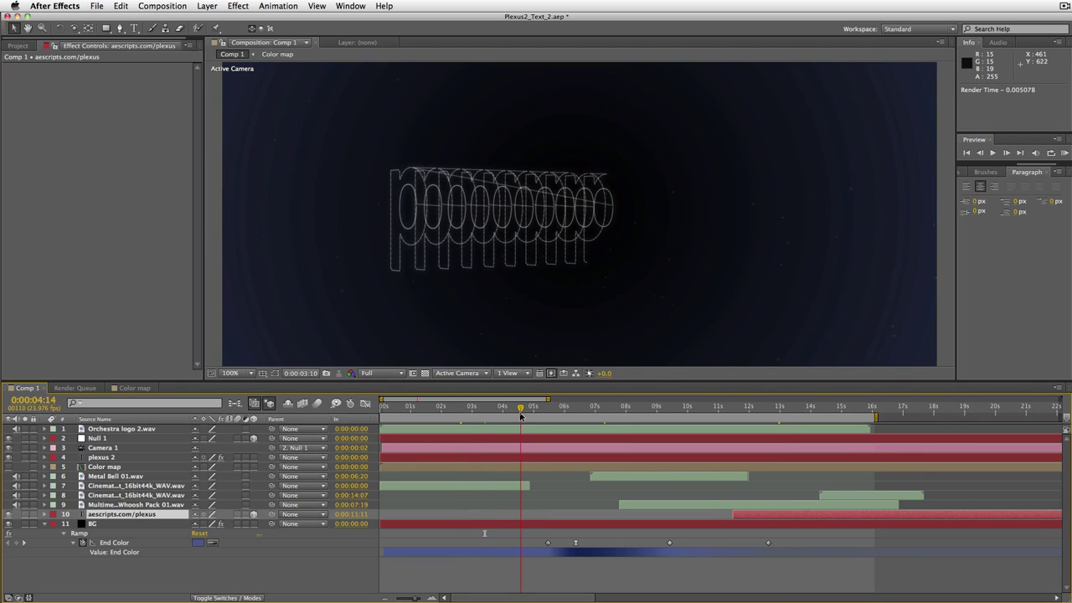
click(608, 410)
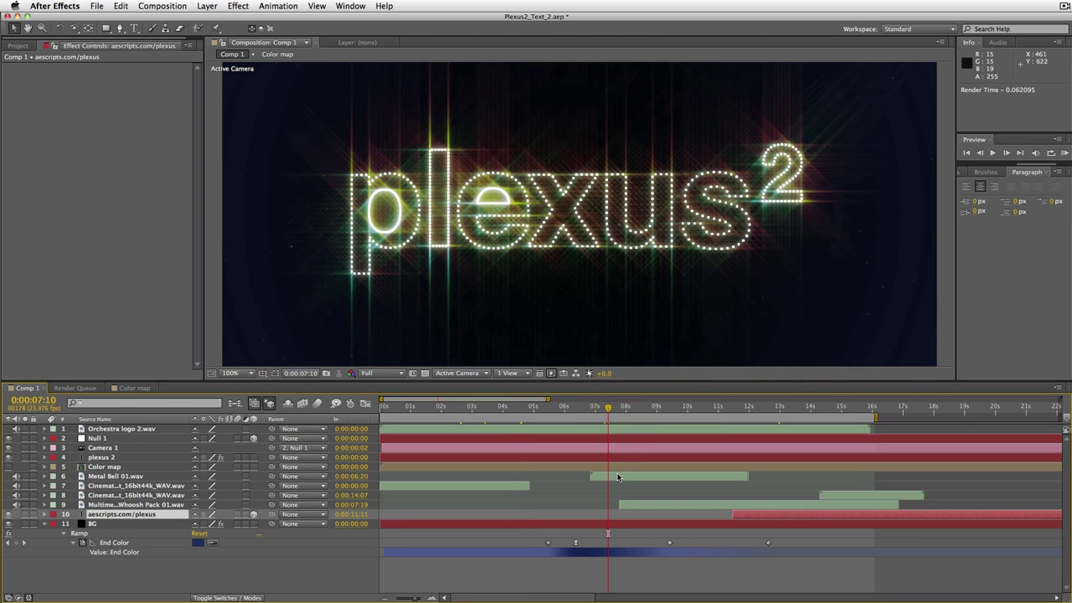
- Create Comp 2 and add a 'plexus2' text layer centred in the frame
key(super+n)
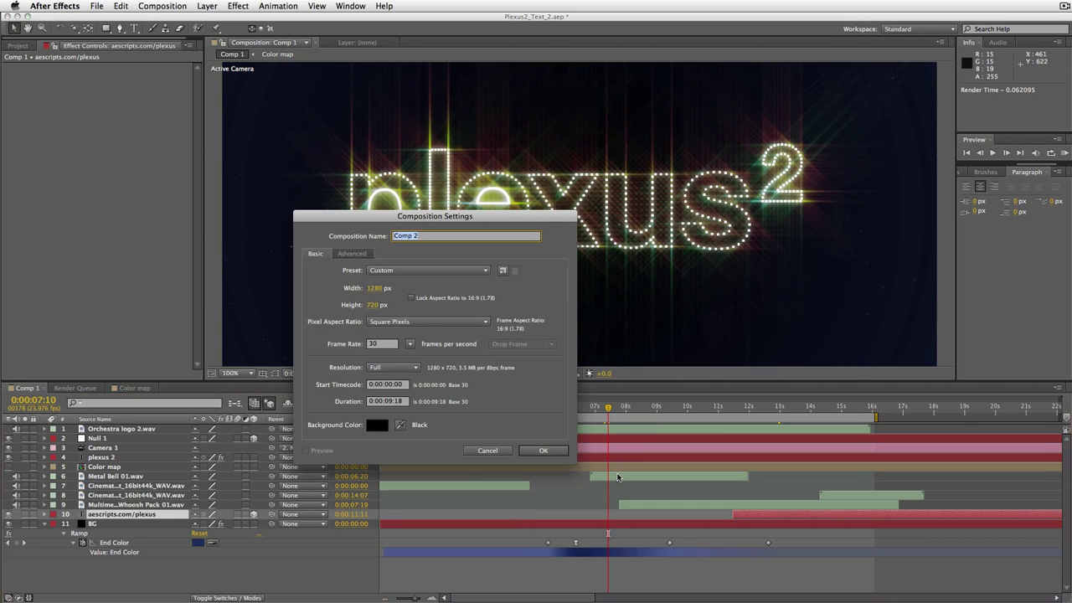
key(Return)
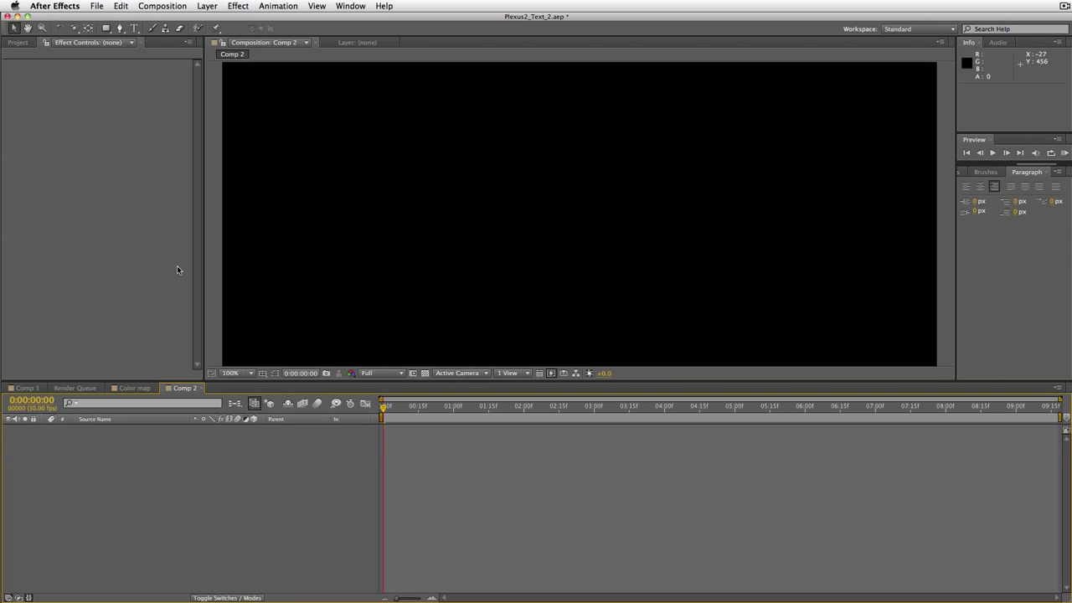
click(134, 28)
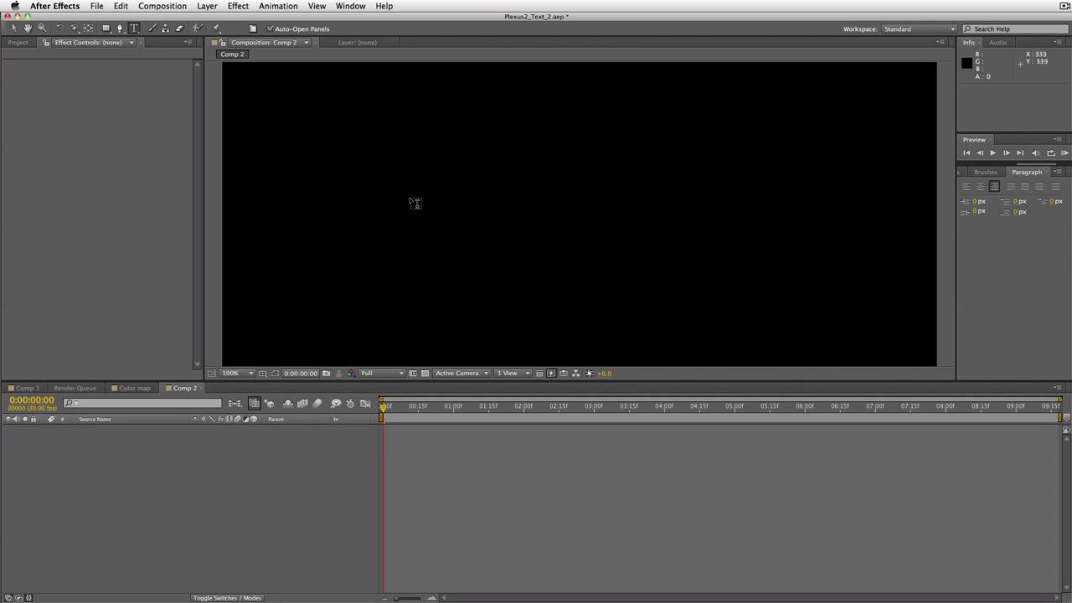
click(408, 212)
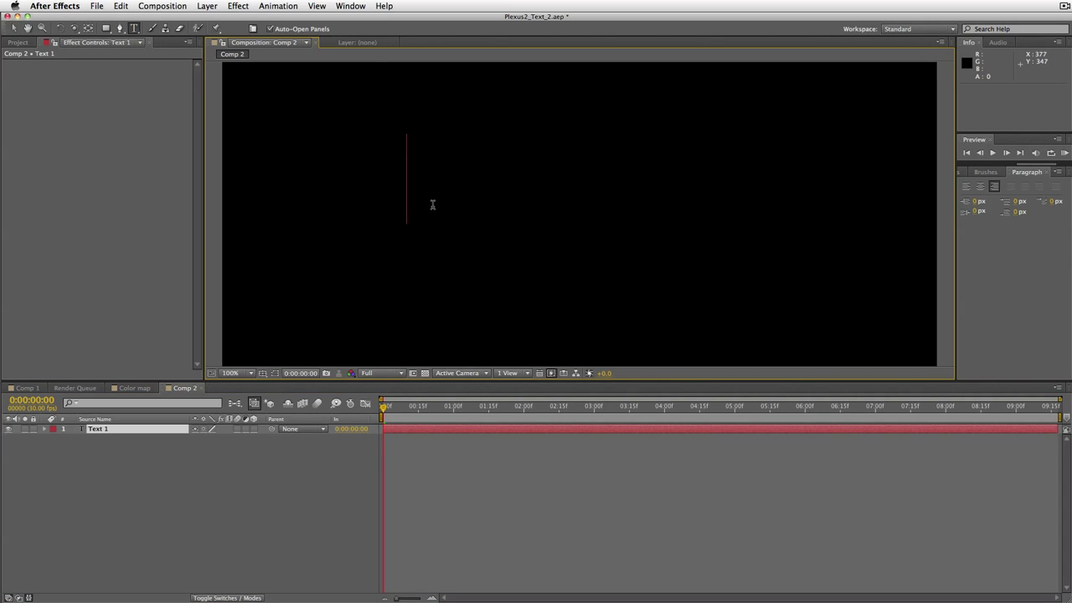
text(plexus)
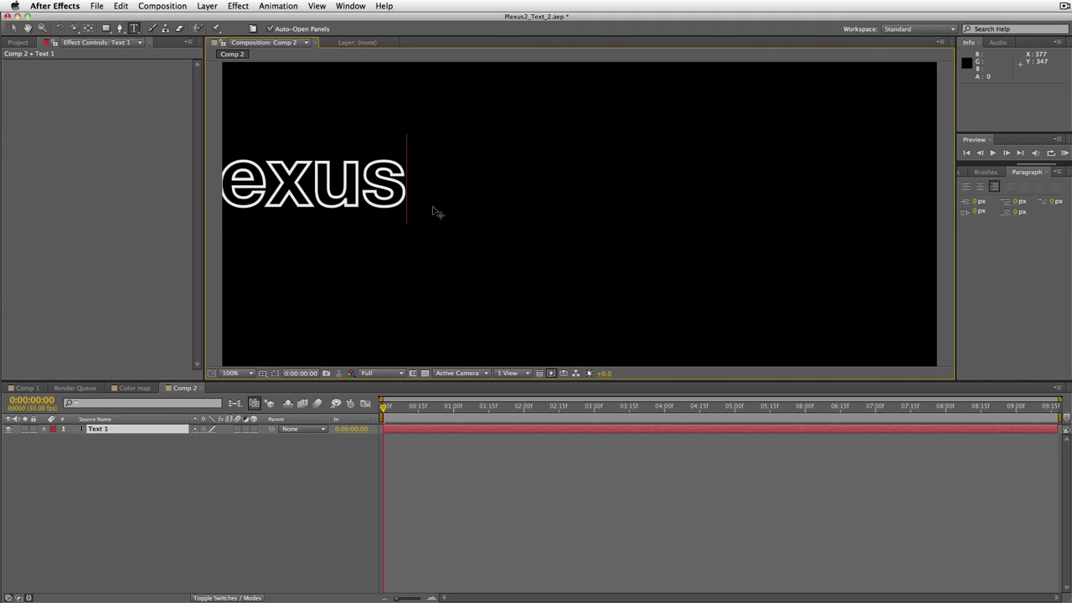
text(2)
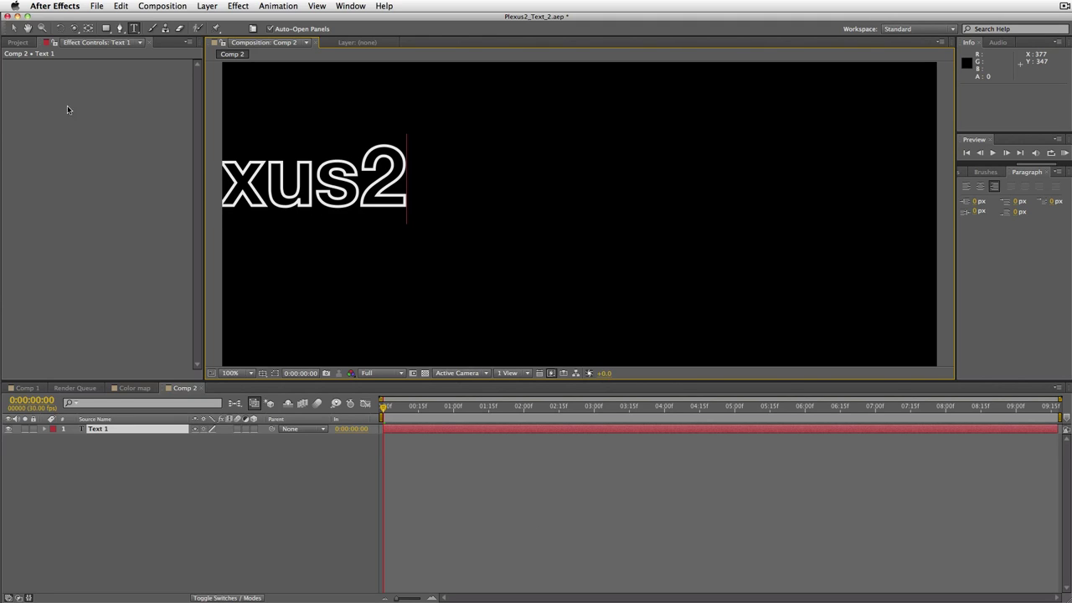
click(13, 28)
drag(303, 180, 611, 220)
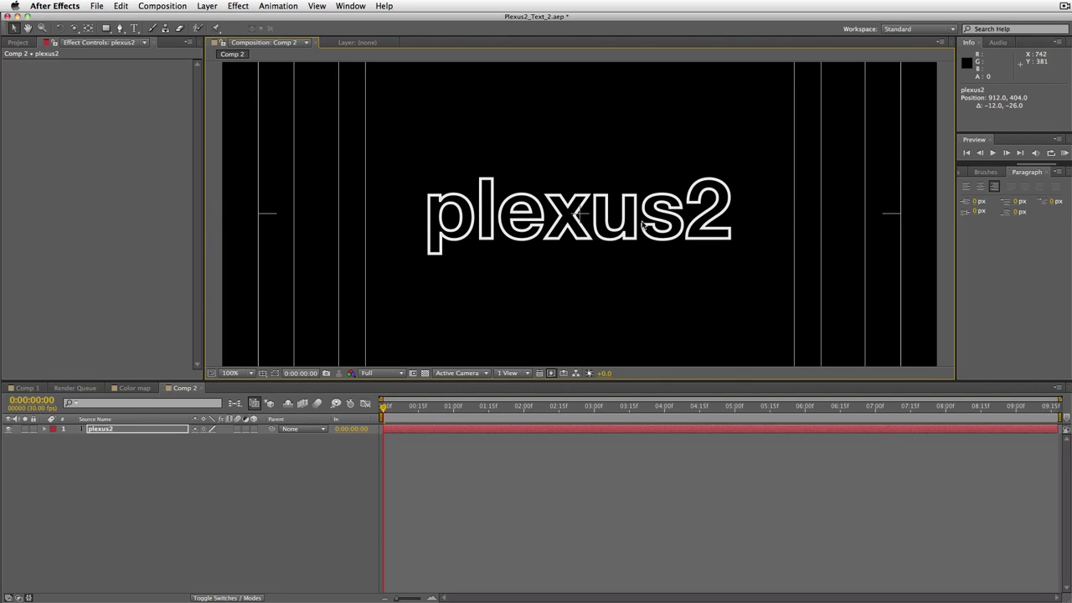
click(101, 430)
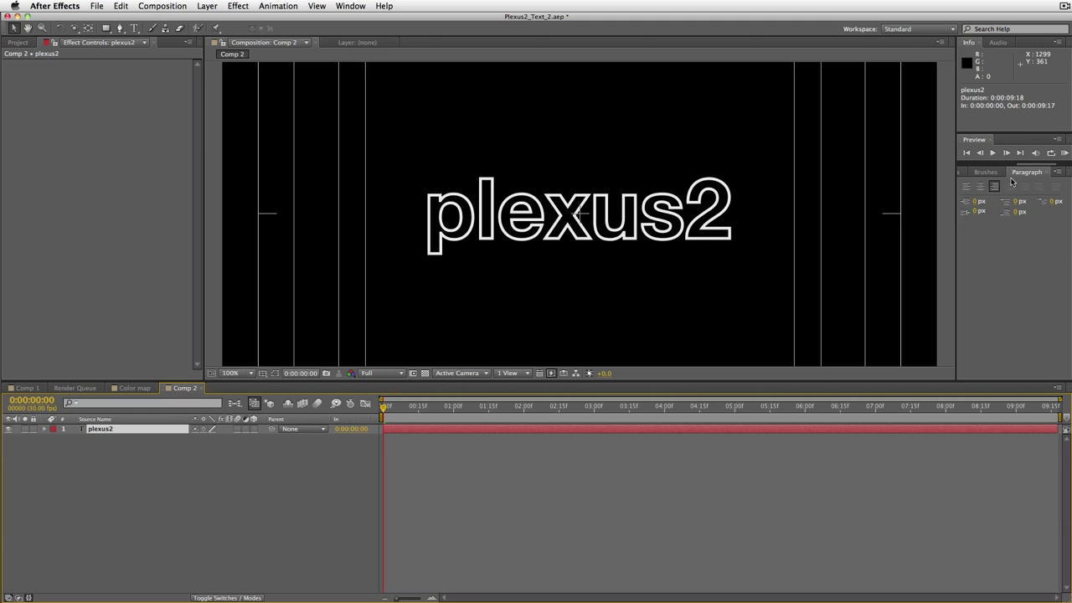
- Make the text solid white fill and set the final 2 to superscript
key(super+6)
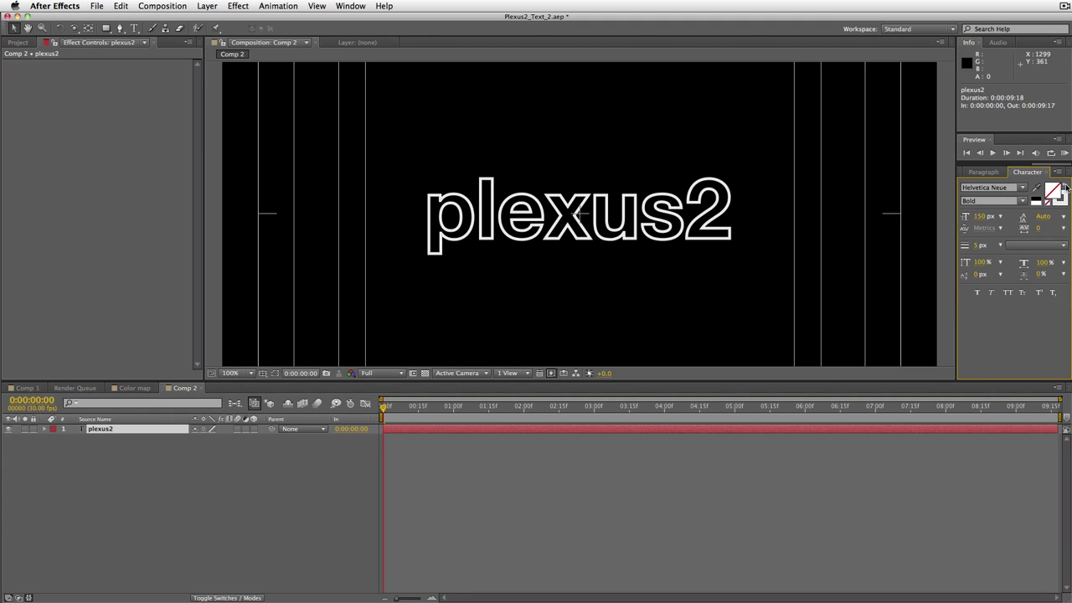
click(1066, 187)
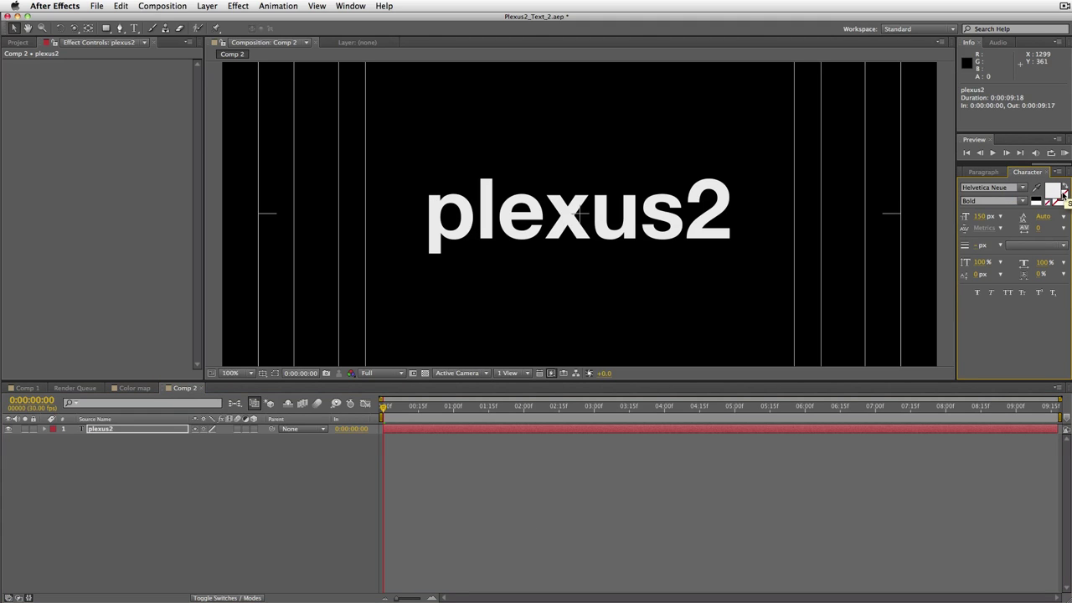
double_click(692, 223)
key(Right)
key(shift+Left)
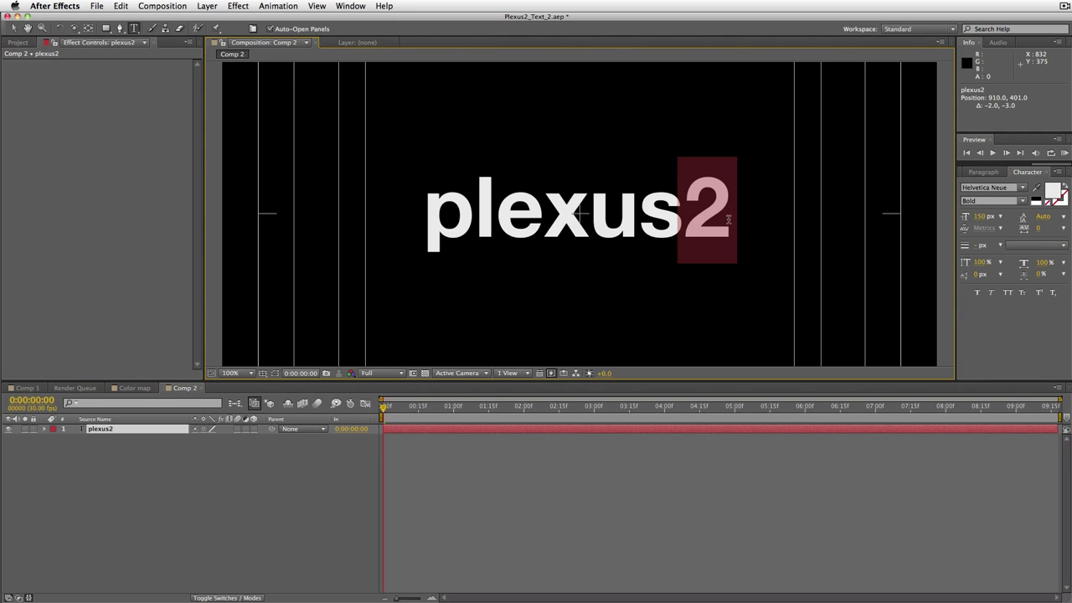
click(1039, 293)
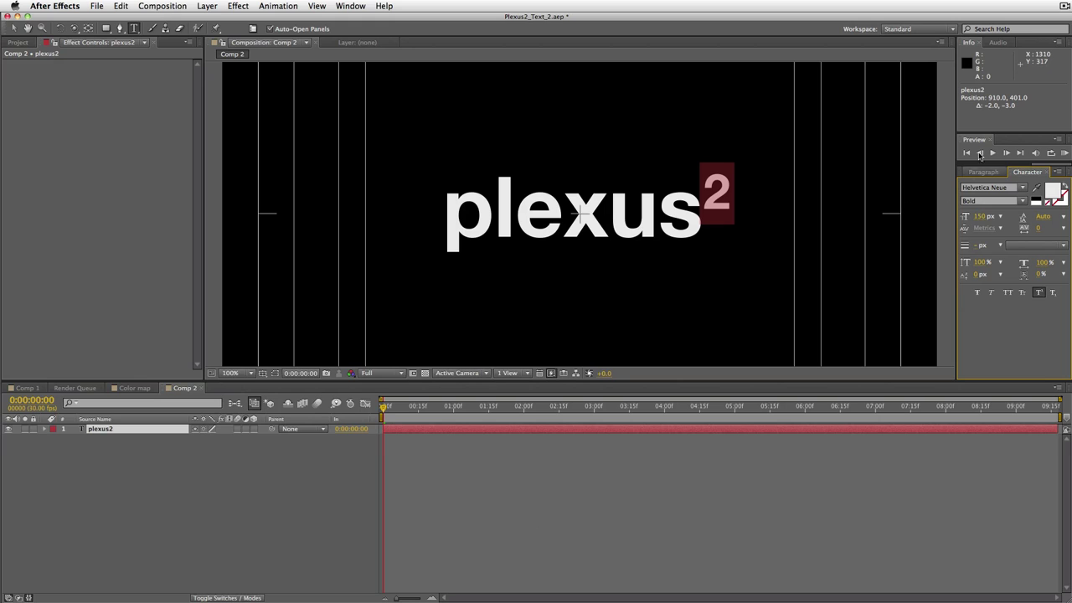
click(677, 484)
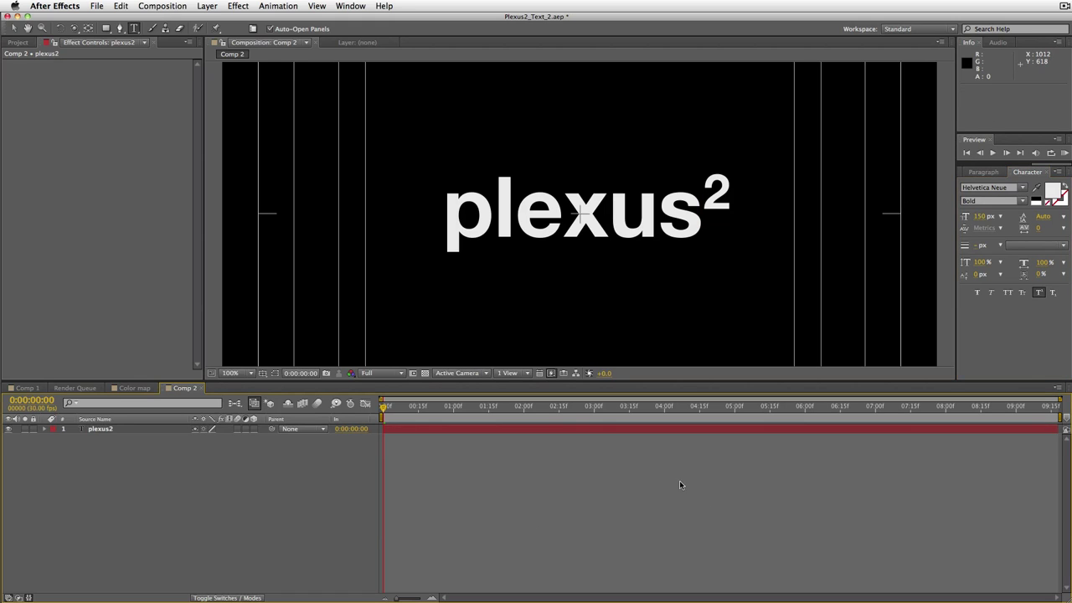
- Nudge the plexus² text into its final centred position
key(v)
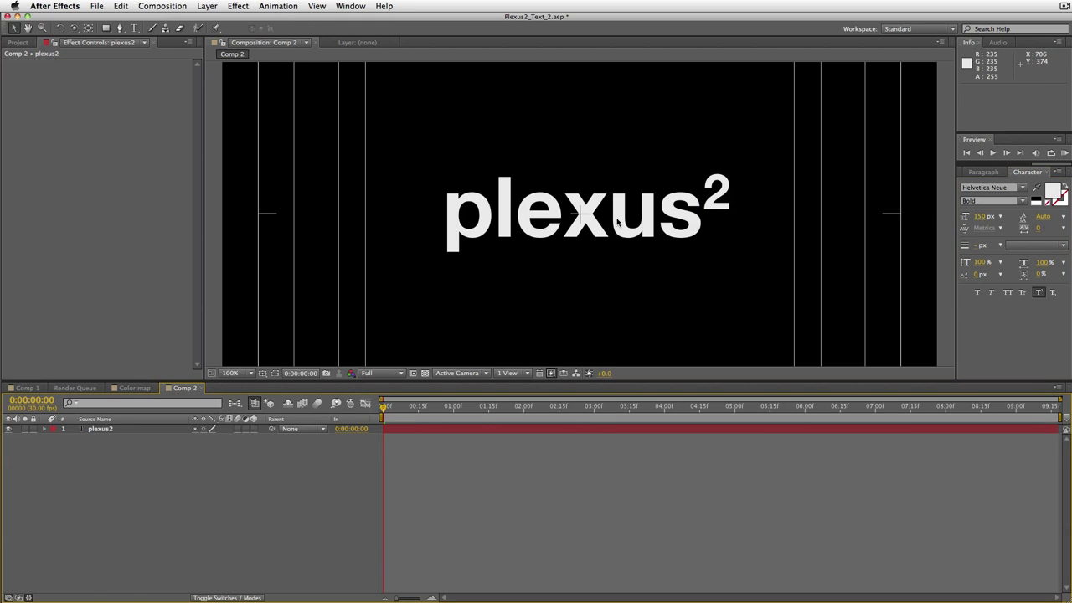
drag(625, 225, 616, 222)
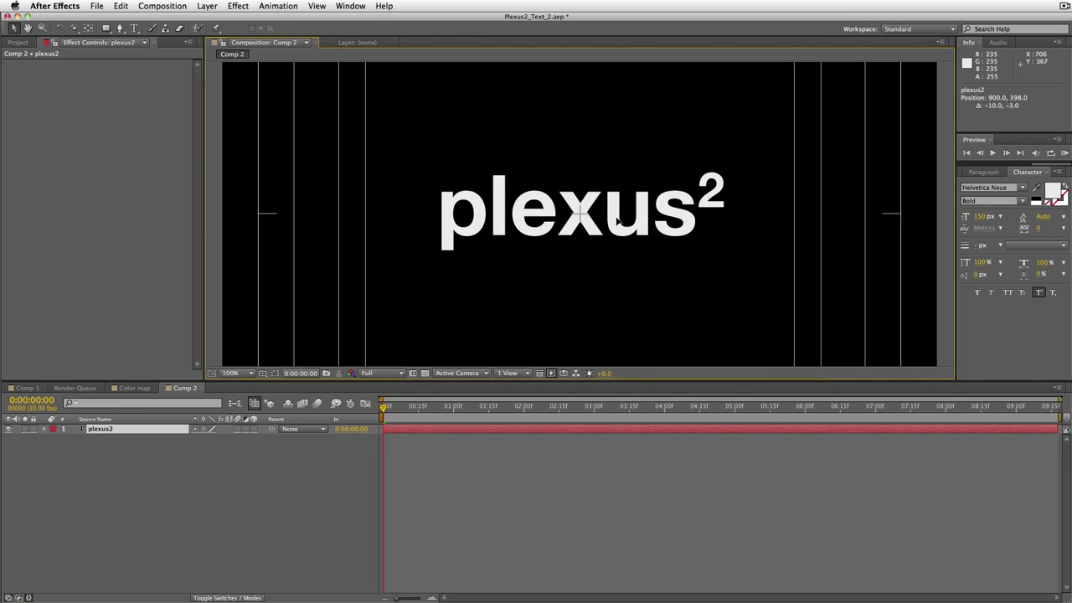
click(107, 431)
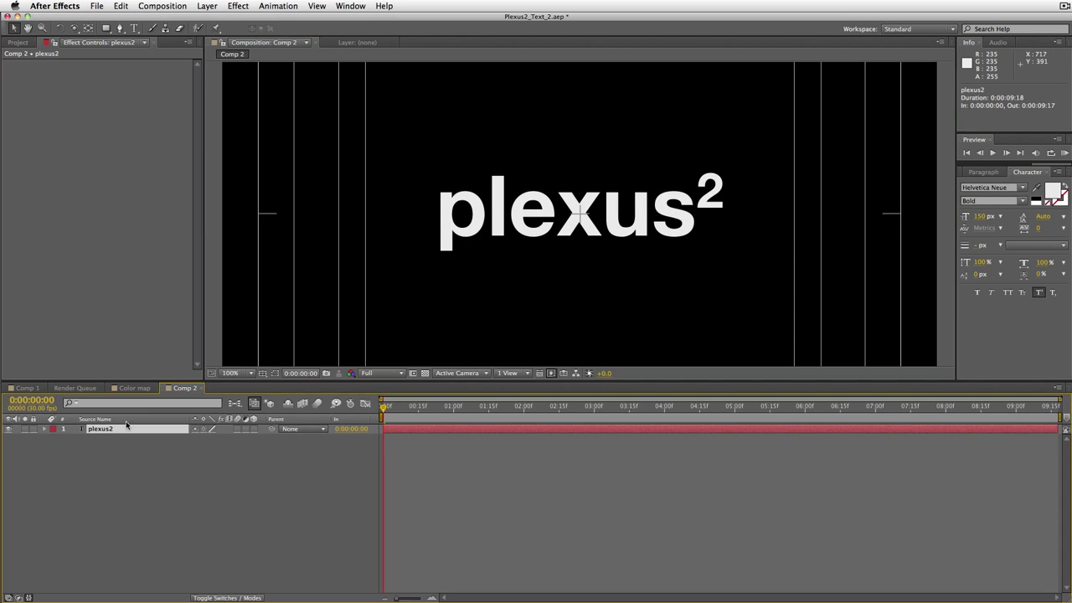
- Apply Rowbyte Plexus to plexus2 and add Paths geometry from the text
click(241, 6)
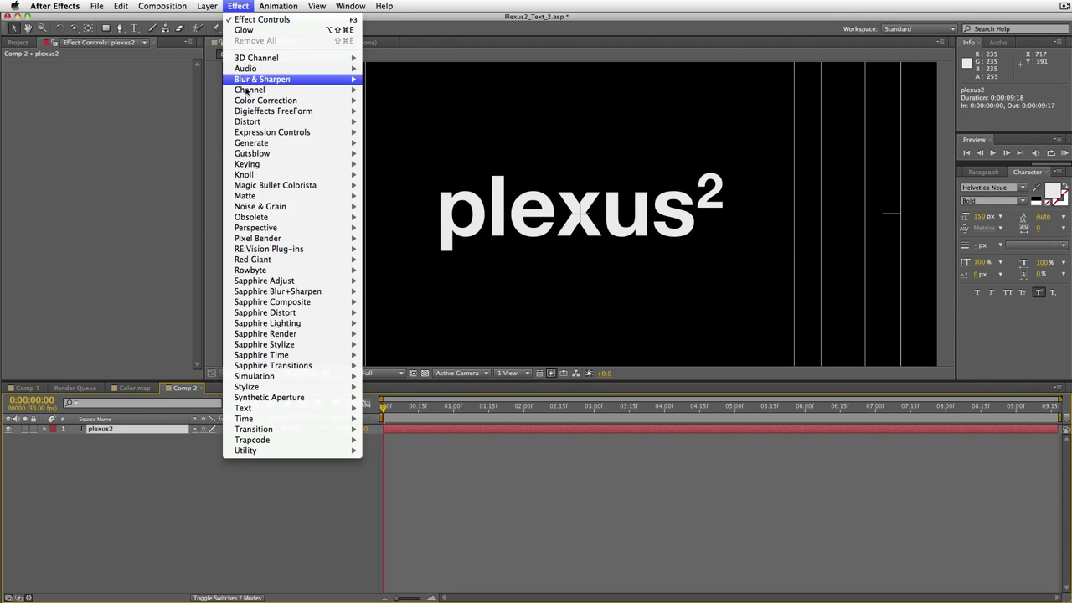
mouse_move(306, 270)
click(387, 270)
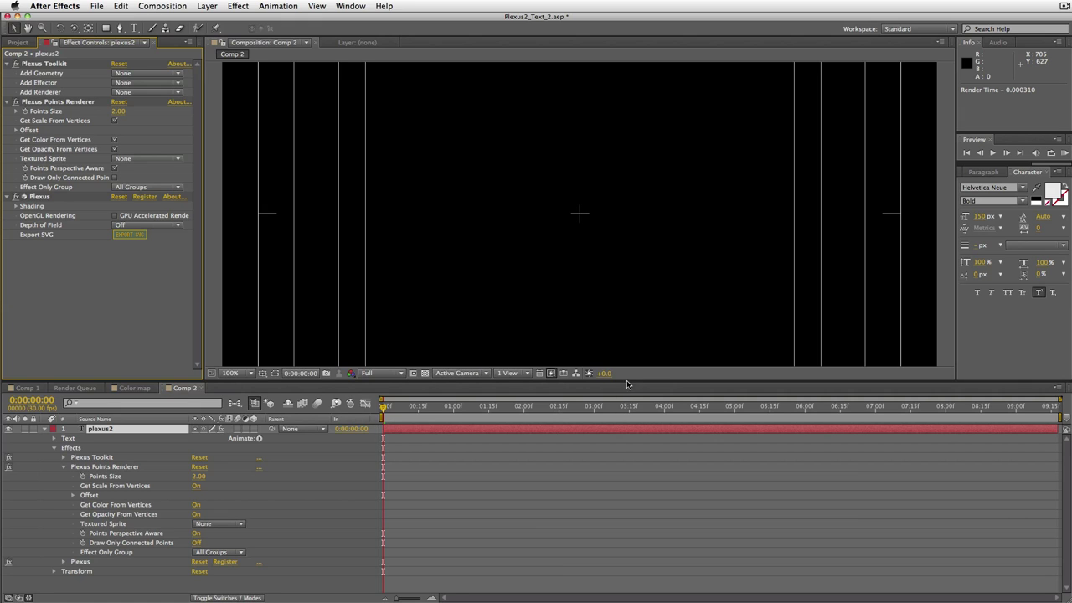
drag(629, 385, 634, 465)
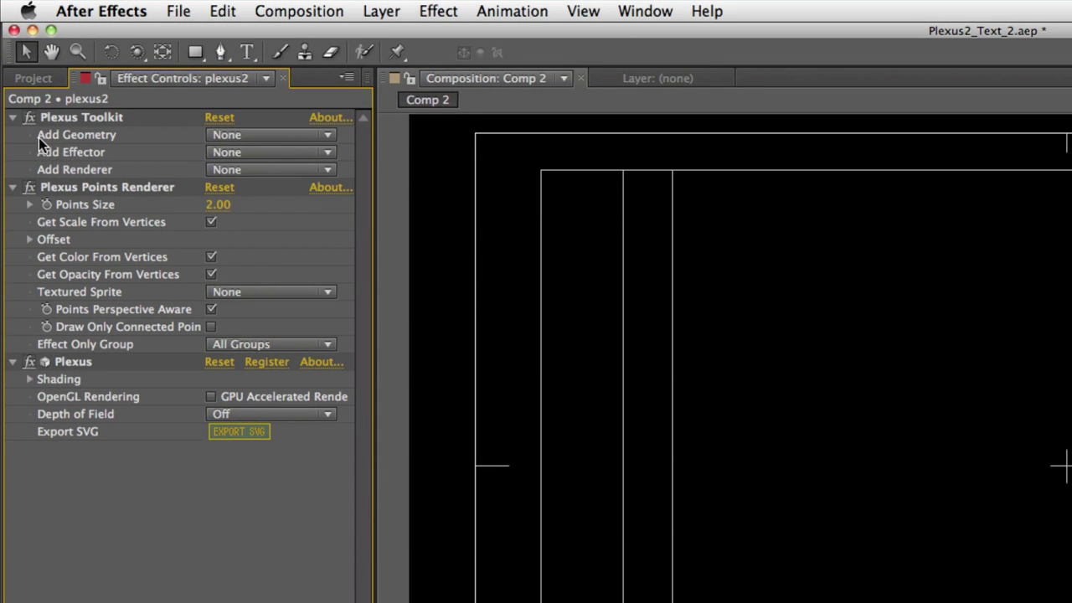
click(283, 135)
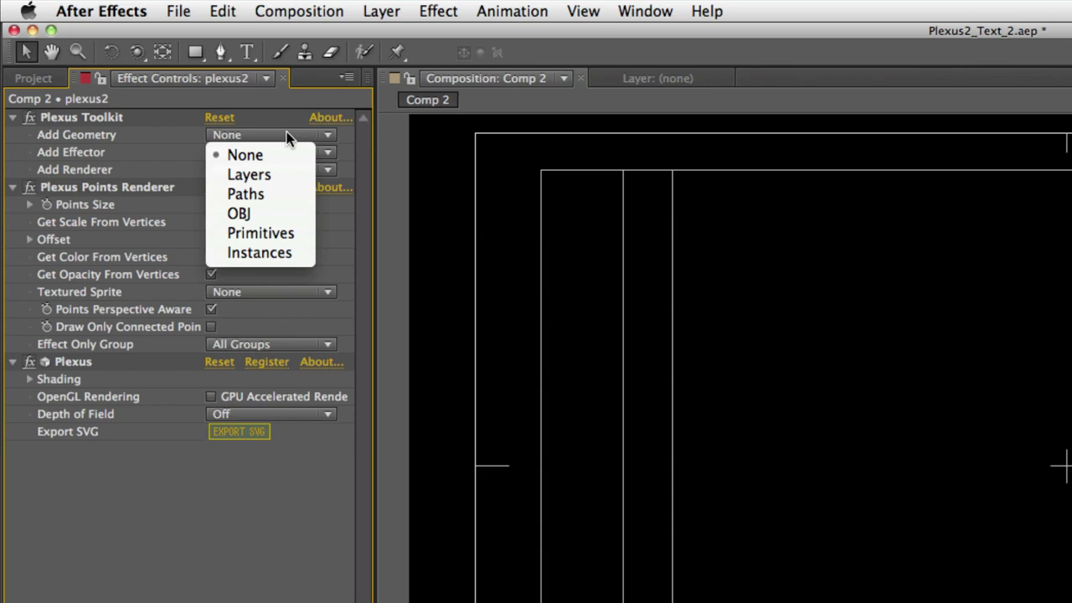
click(273, 195)
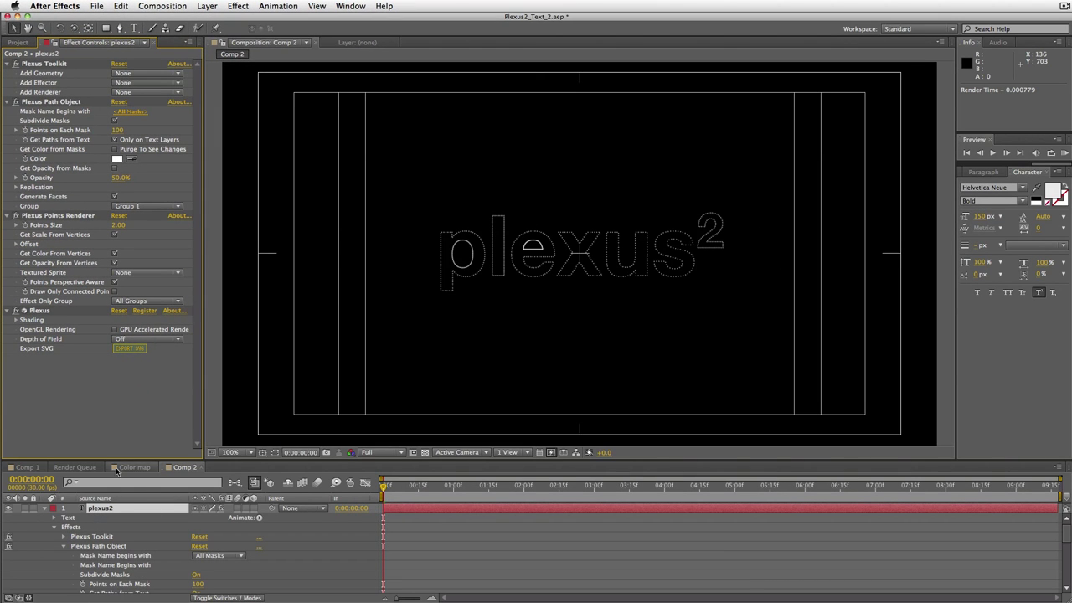
- Enlarge the timeline panel and bring up the text layer's Animate properties
click(207, 6)
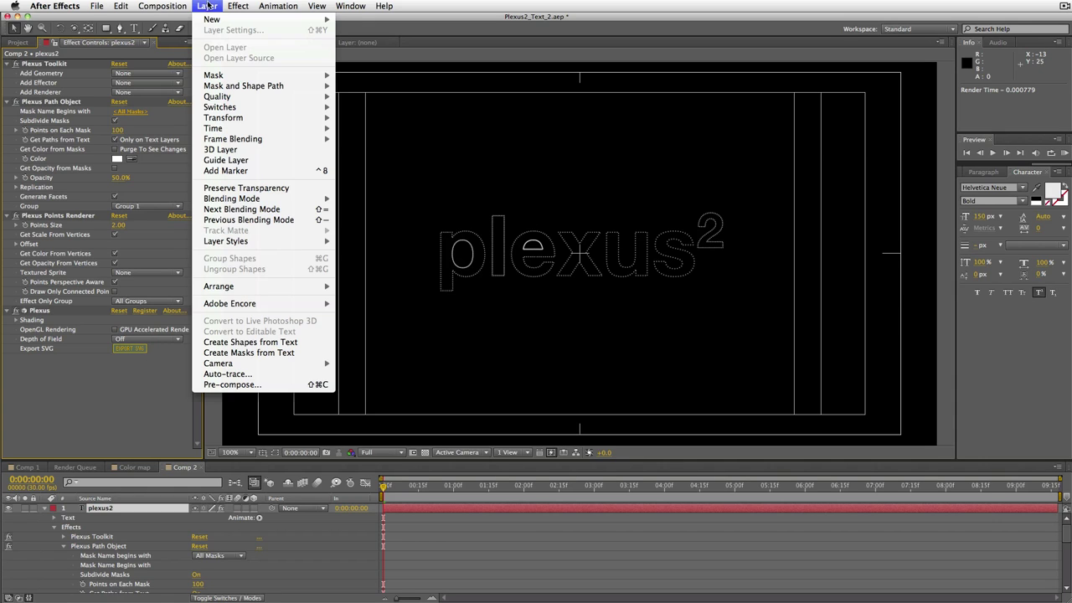
click(279, 355)
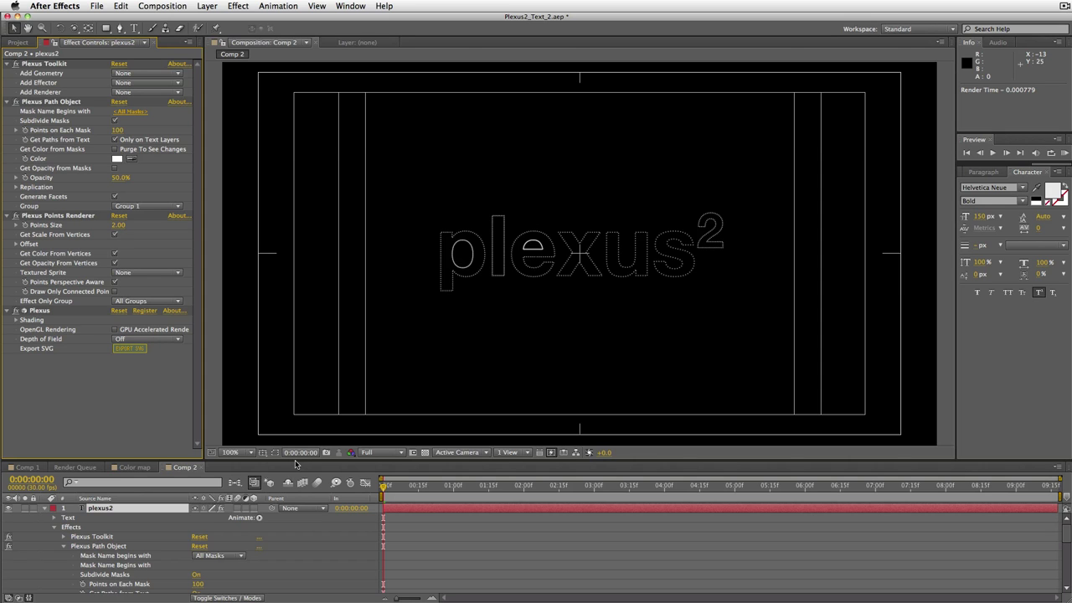
drag(295, 463, 301, 384)
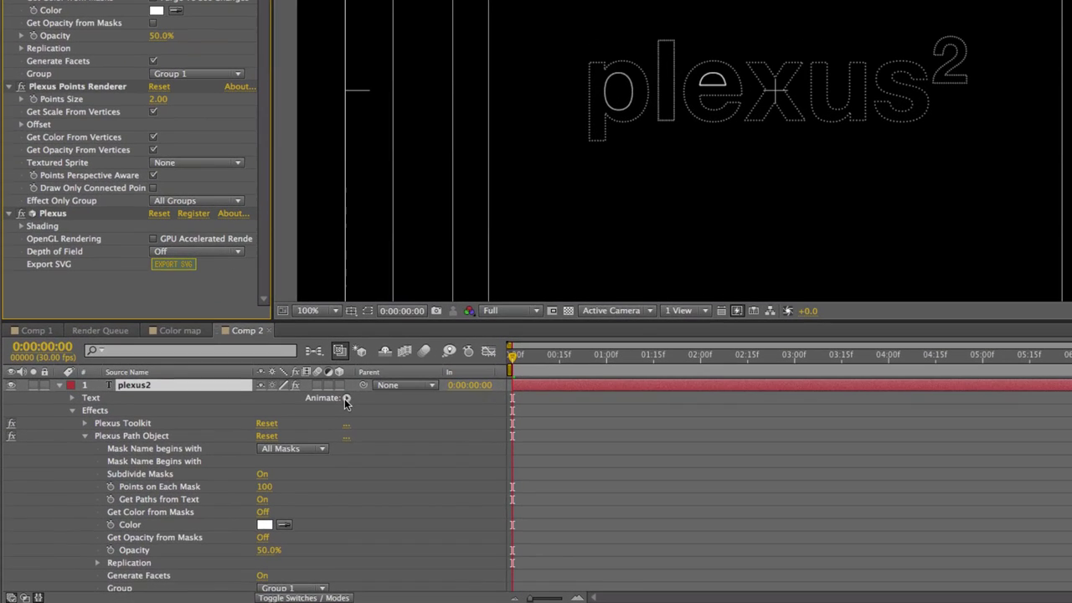
click(259, 448)
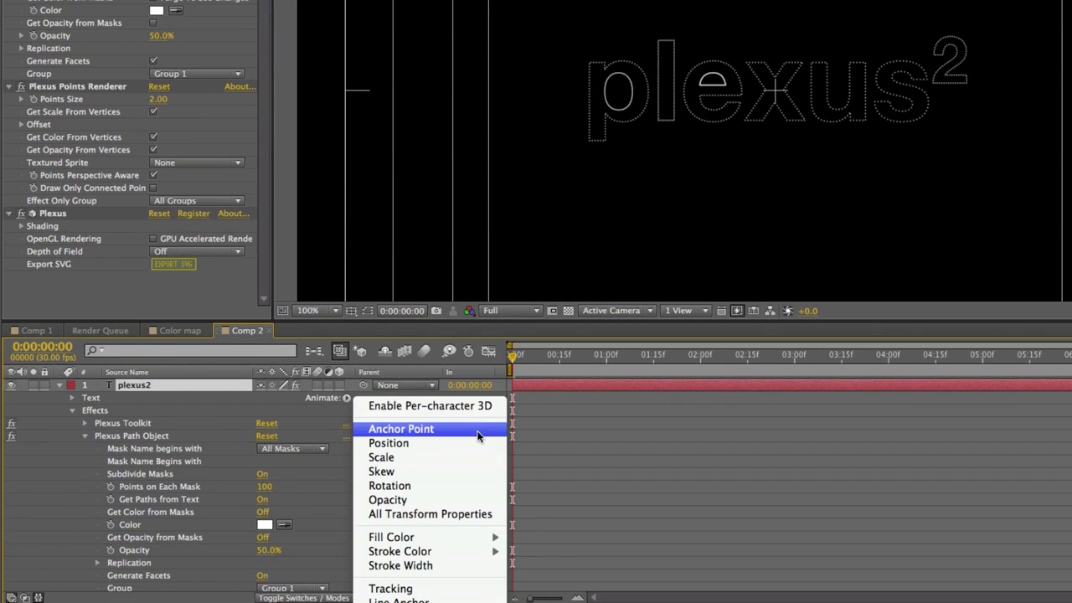
- Add a Position animator at -55 with Range End 25%, and replicate into 10 copies, 500 deep
click(385, 445)
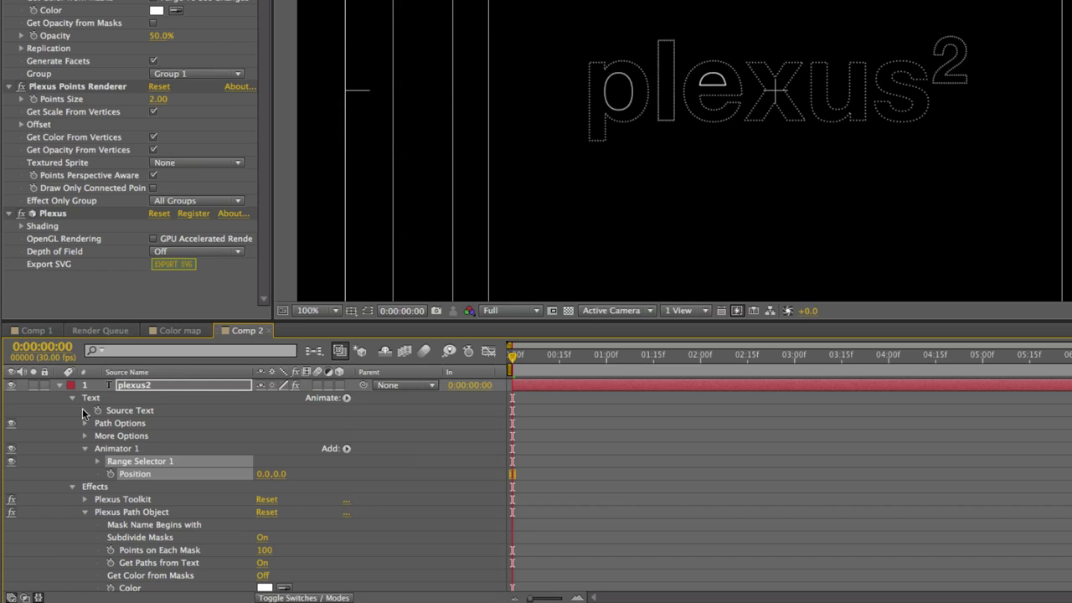
click(97, 460)
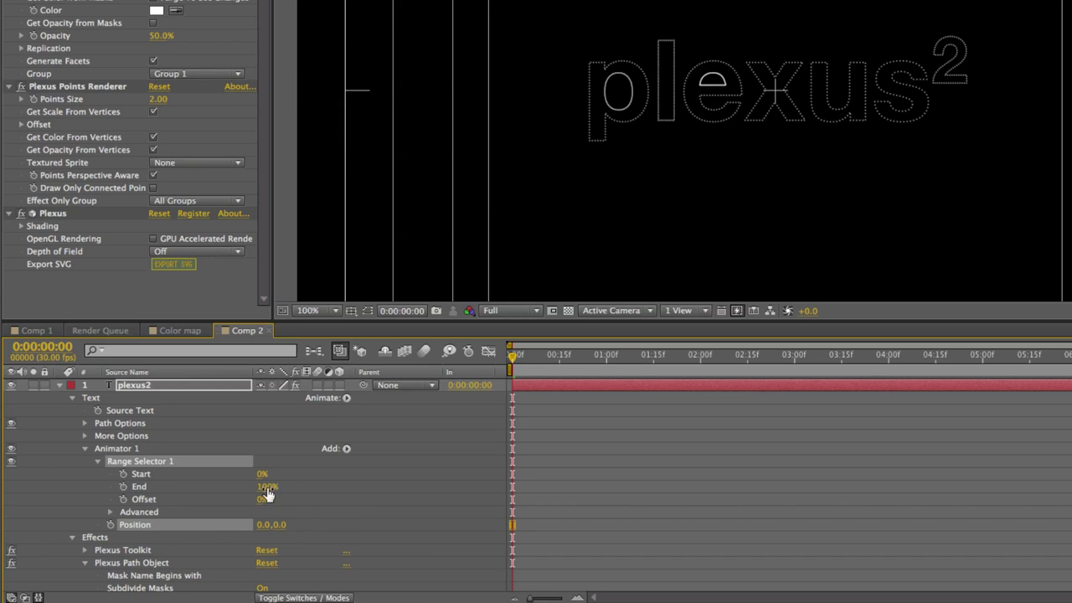
drag(267, 495, 225, 492)
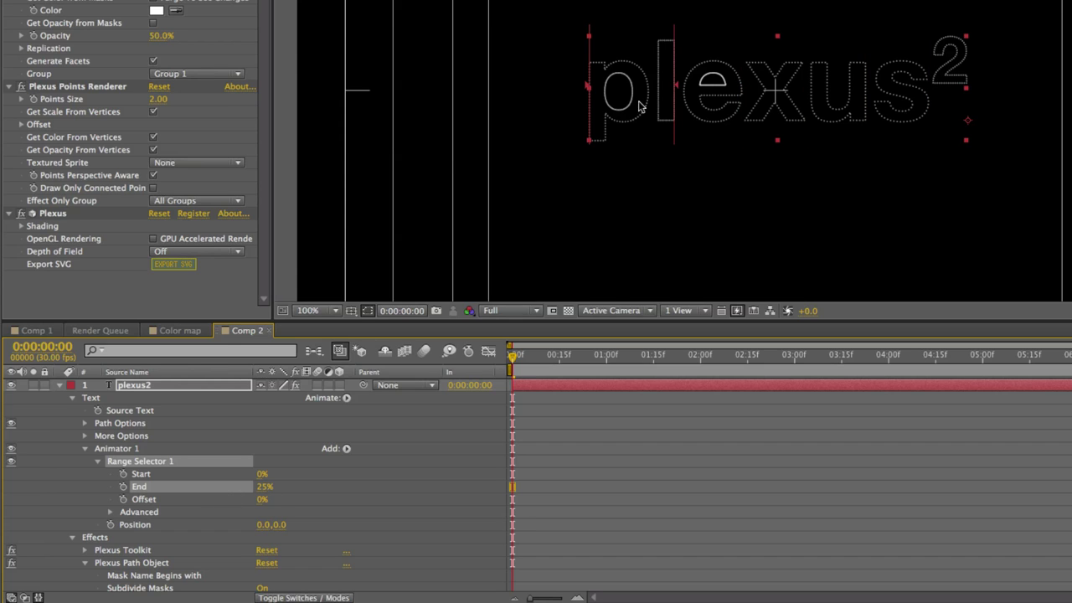
drag(265, 525, 223, 527)
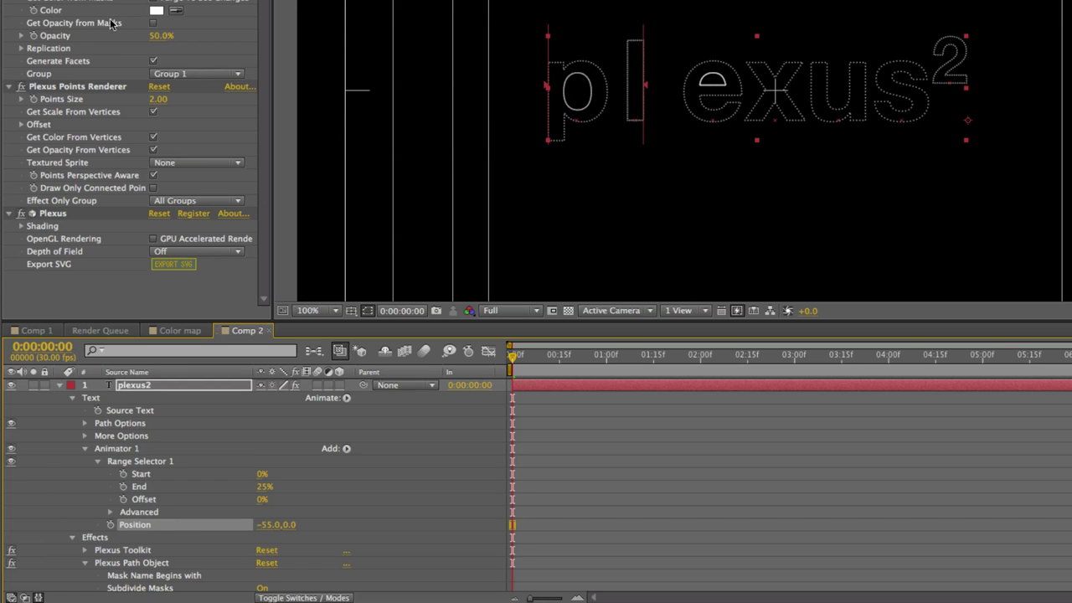
click(22, 48)
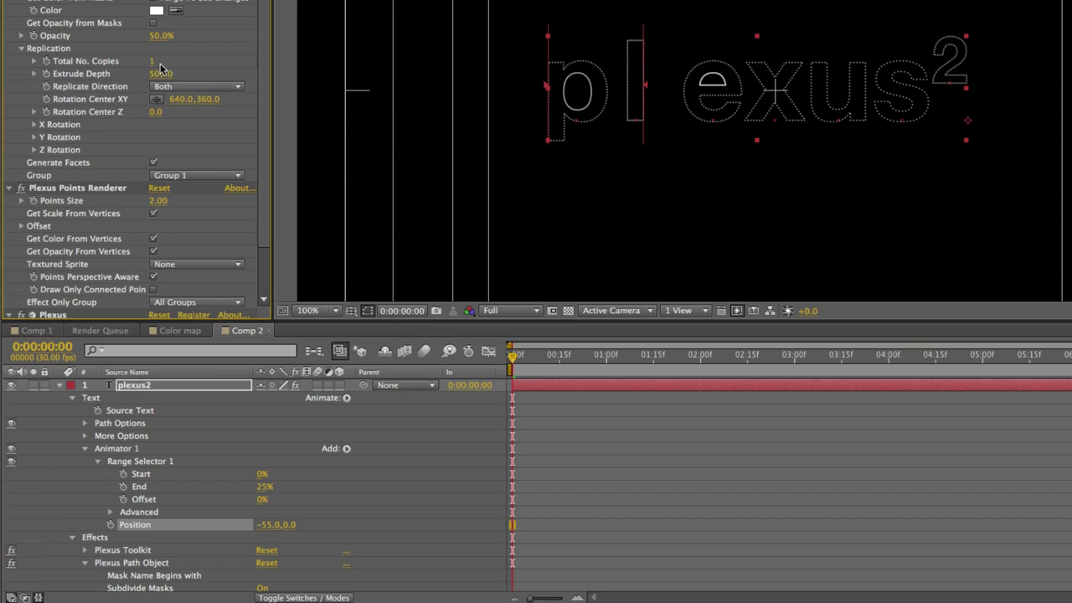
drag(156, 60, 164, 61)
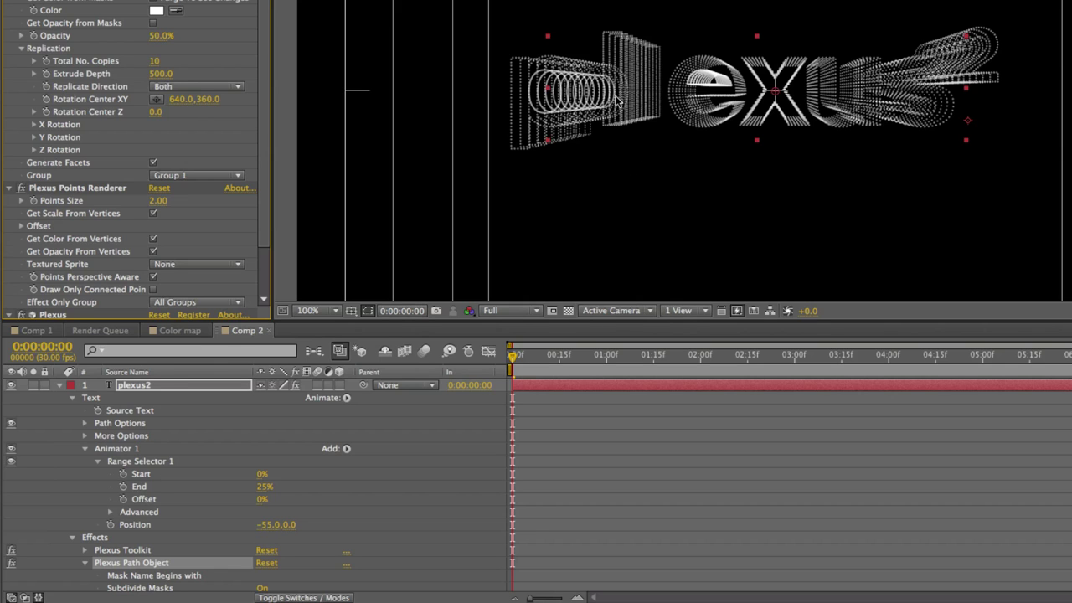
- Add Camera 1 and orbit it to see the replicated copies in 3D
click(276, 0)
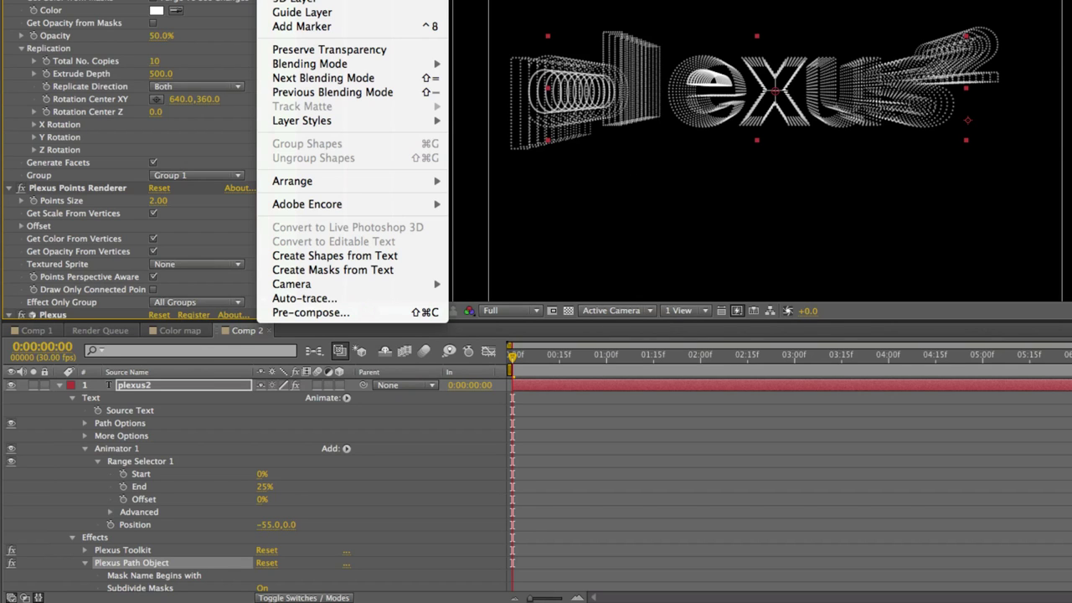
key(ctrl+alt+shift+c)
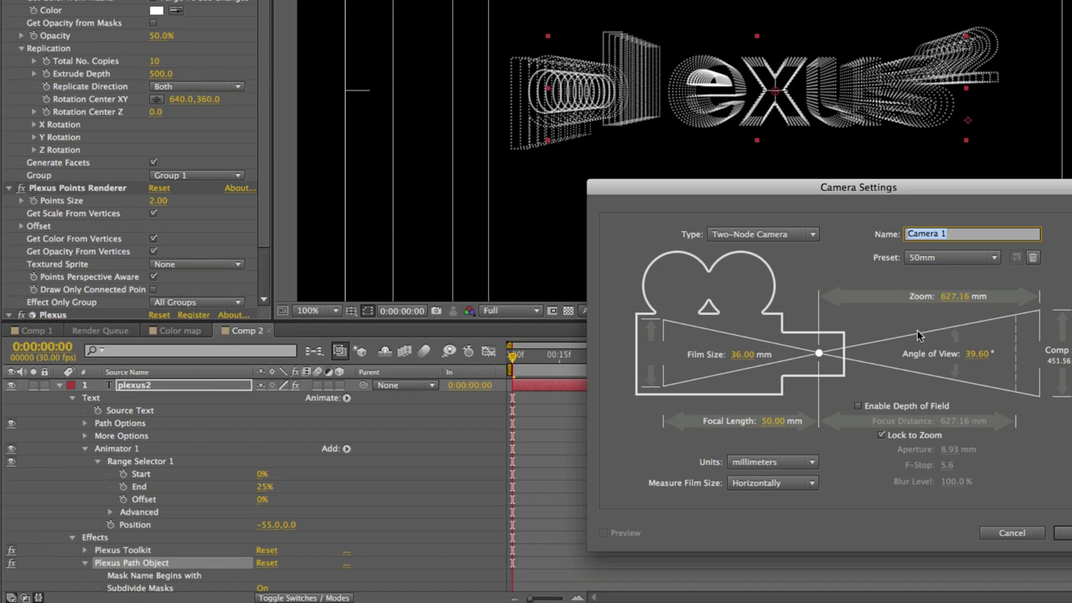
key(Return)
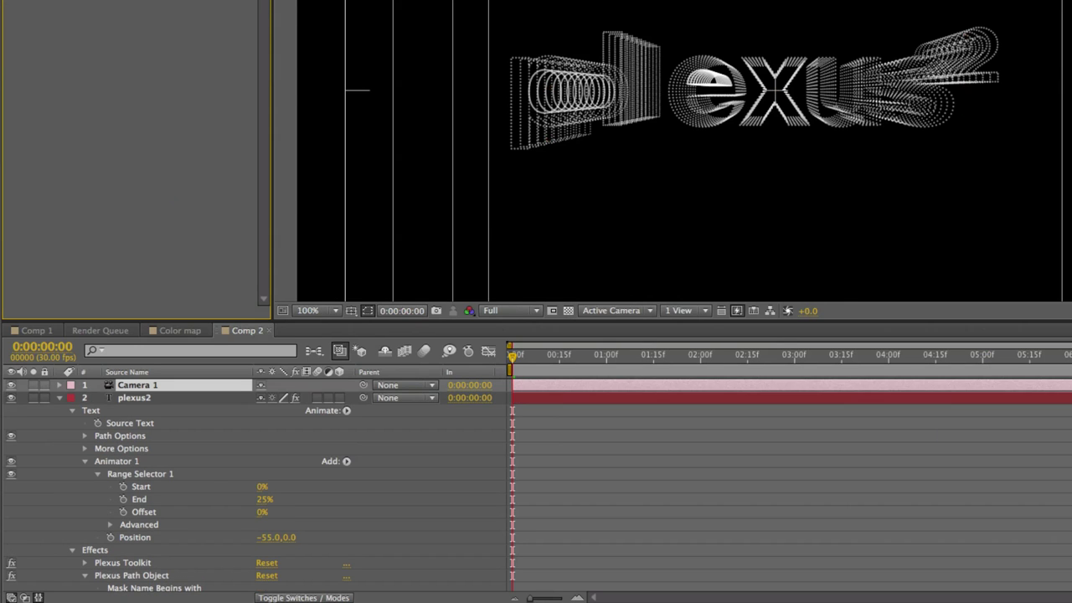
click(817, 139)
drag(817, 139, 797, 148)
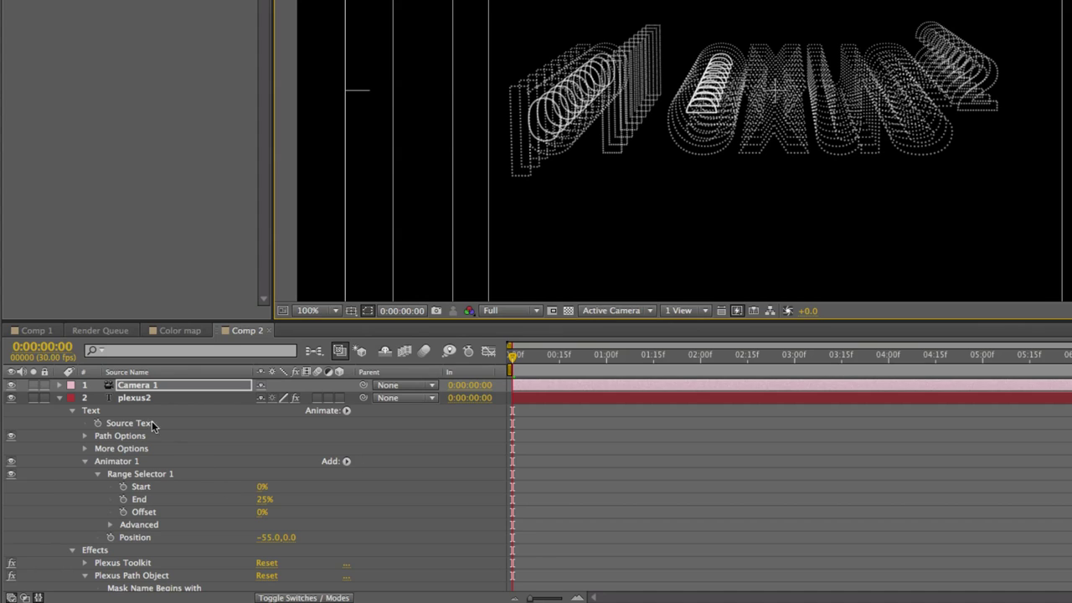
- Set the plexus2 animator Position to -205 and Range Selector Offset to -29%
click(151, 398)
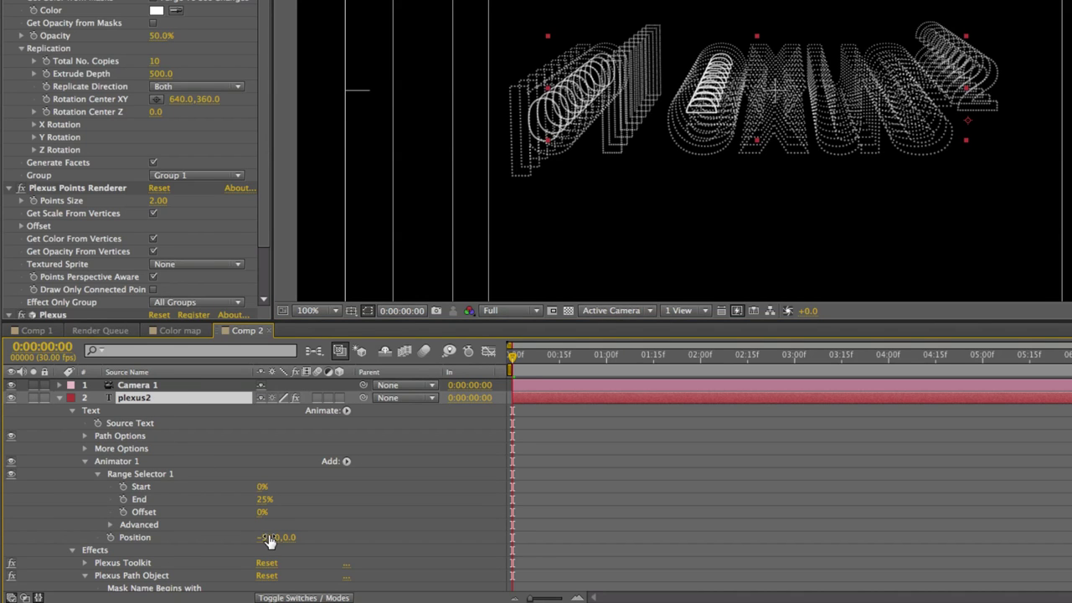
drag(270, 537, 159, 546)
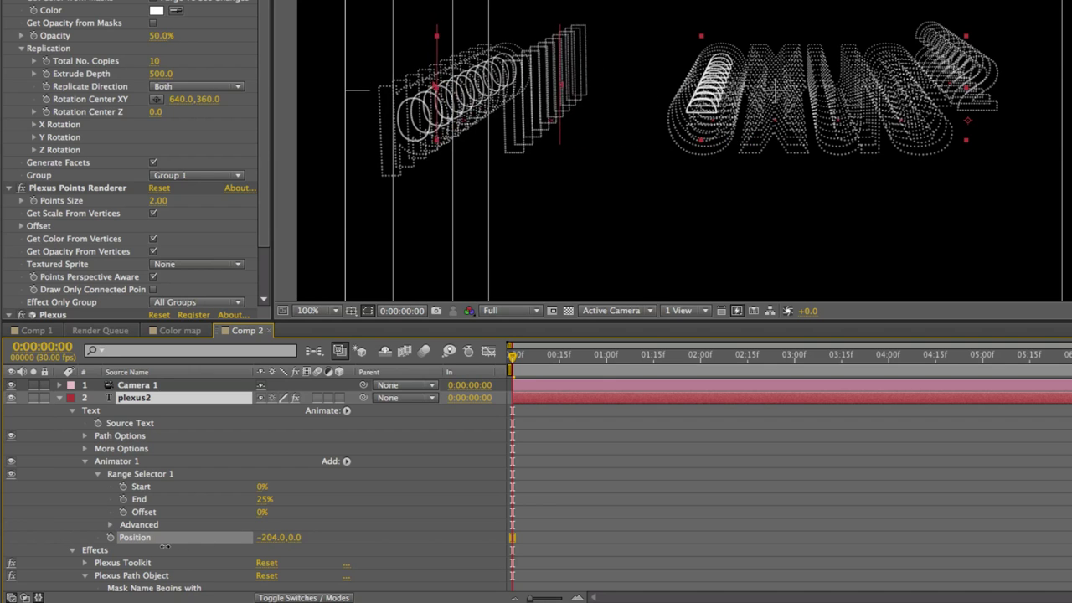
click(265, 512)
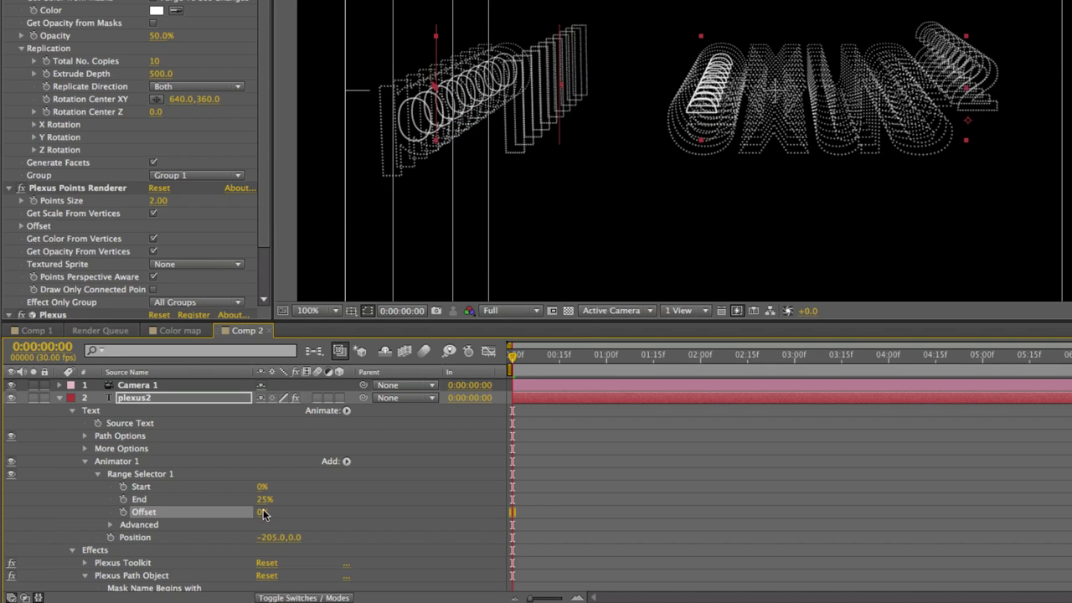
drag(267, 510, 303, 533)
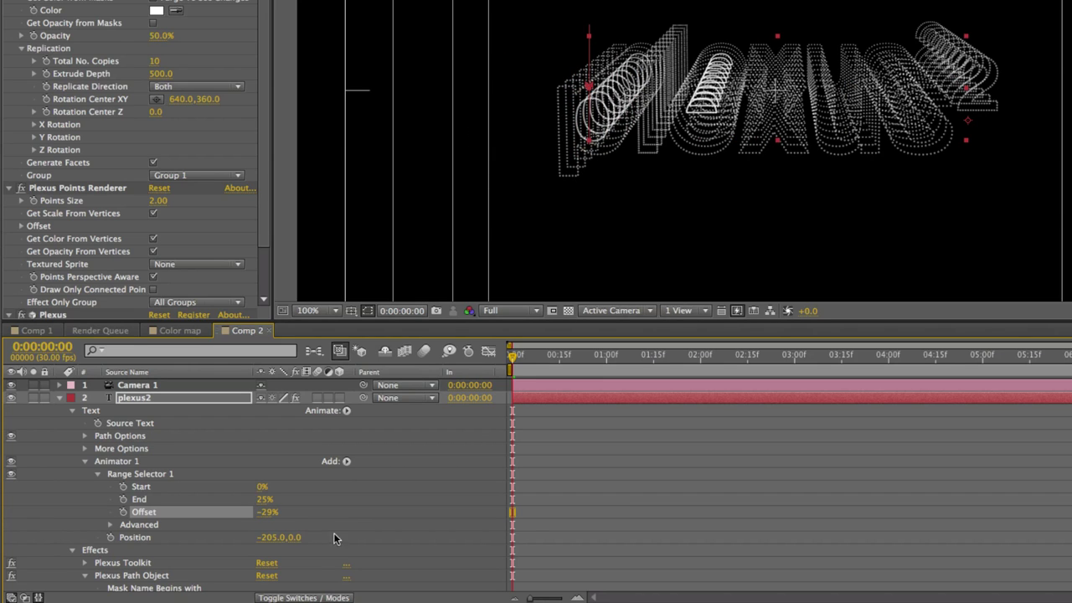
key(super+Tab)
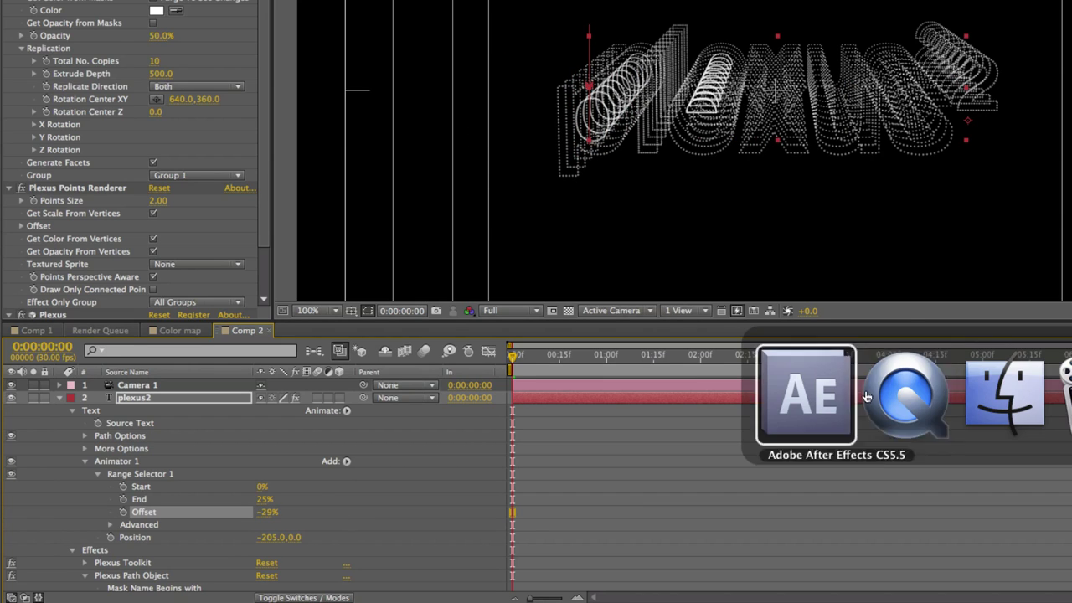
mouse_move(702, 532)
mouse_down()
mouse_move(682, 528)
mouse_move(705, 530)
mouse_up()
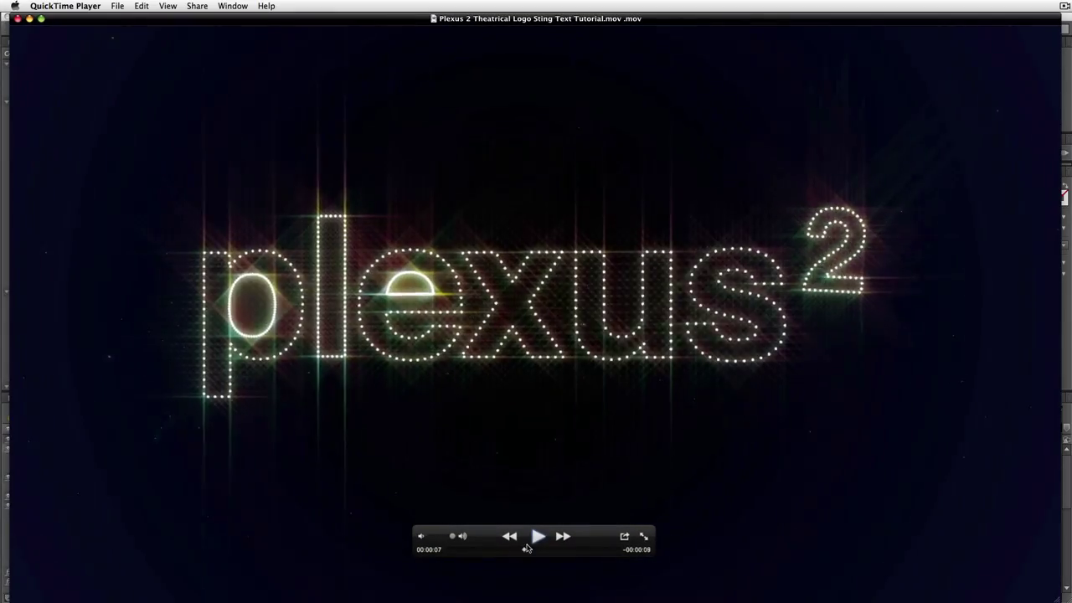
mouse_move(527, 548)
mouse_down()
mouse_move(516, 550)
mouse_move(530, 552)
mouse_up()
key(super+Tab)
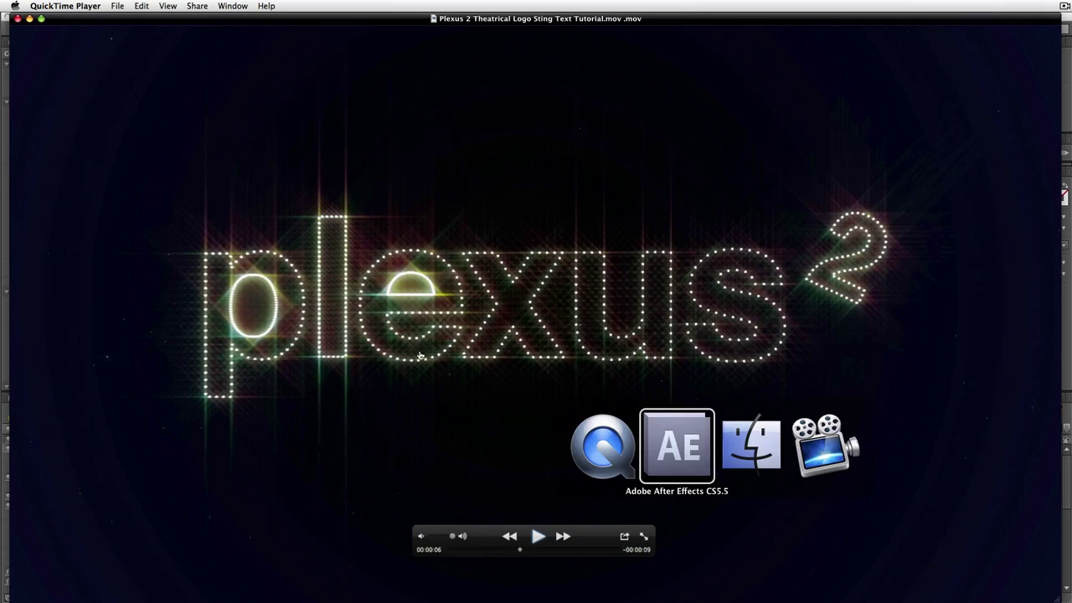
click(698, 466)
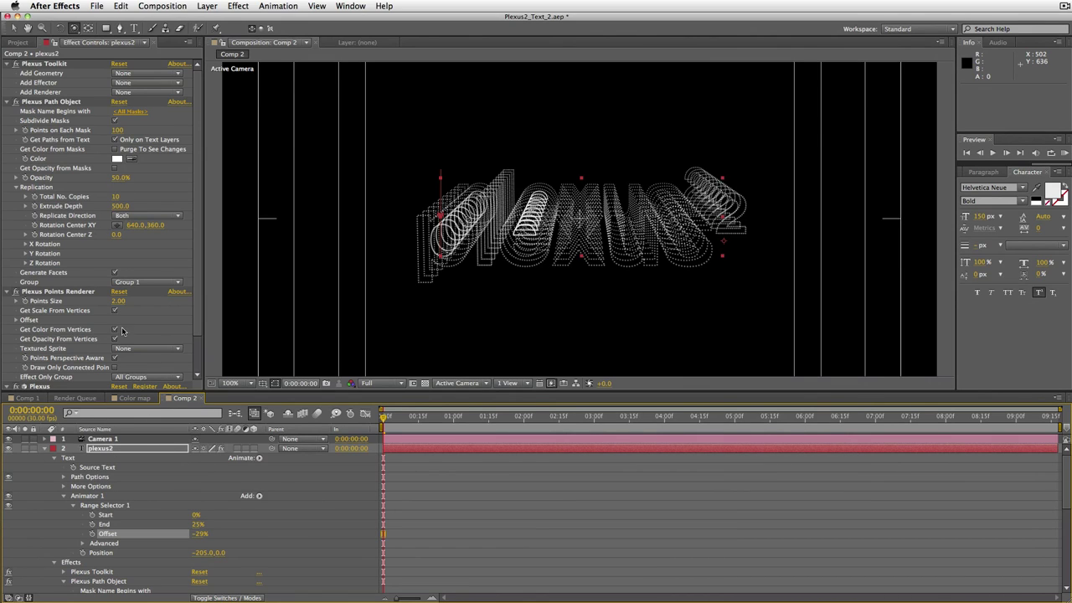
- Confirm the plexus2 layer name and toggle the Paths geometry off and back on
key(Return)
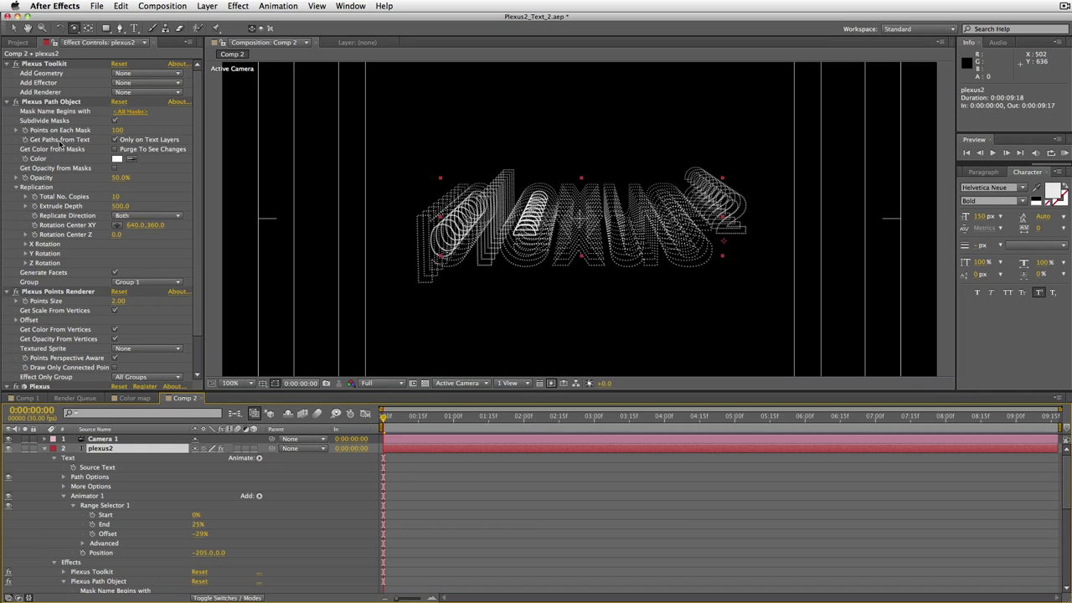
click(115, 139)
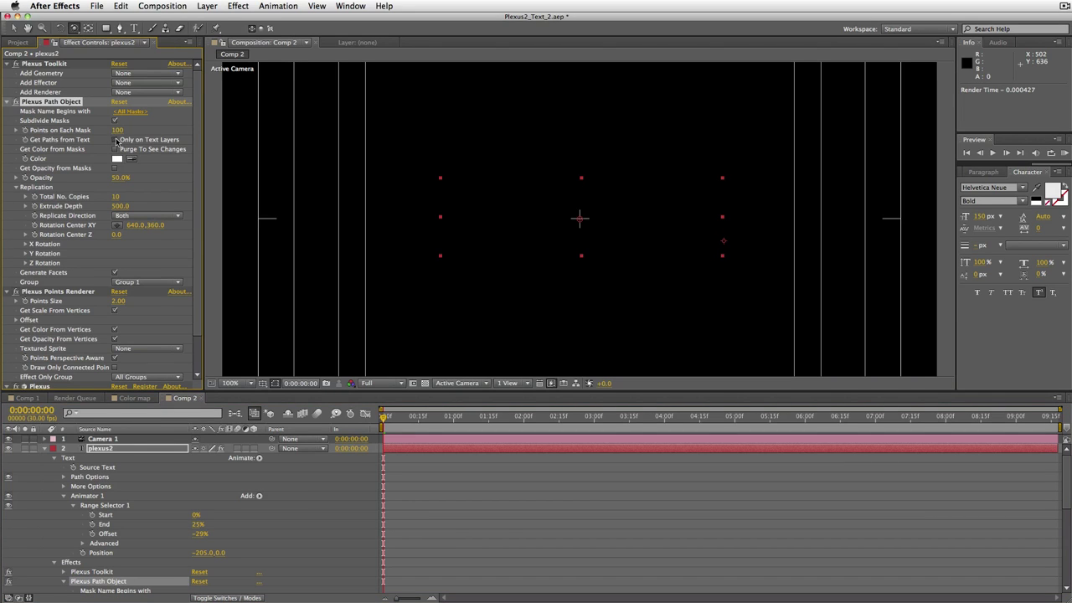
click(116, 140)
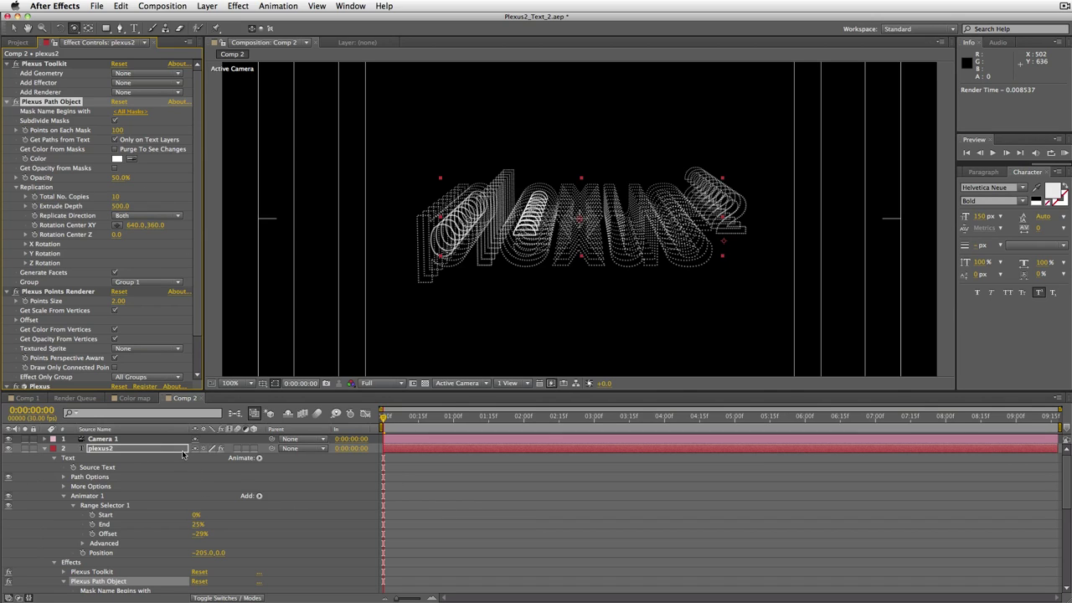
- Set replicated copies to 0 for one flat outline, then collapse Plexus Path Object
click(117, 197)
text(0)
key(Return)
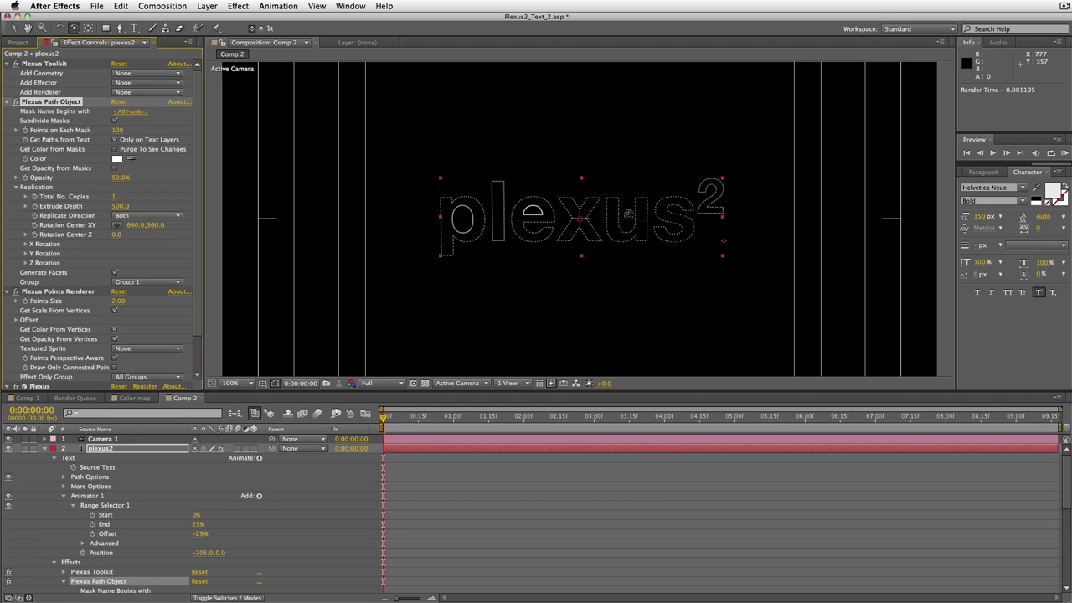
click(7, 101)
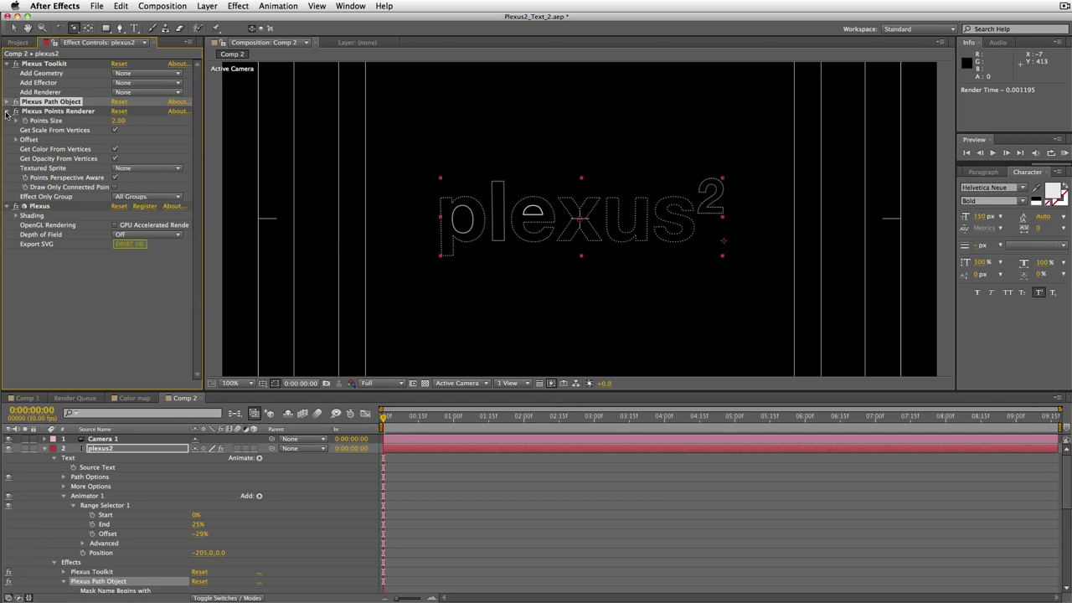
- Check the QuickTime reference render at 2 seconds, then return to After Effects
key(super+Tab)
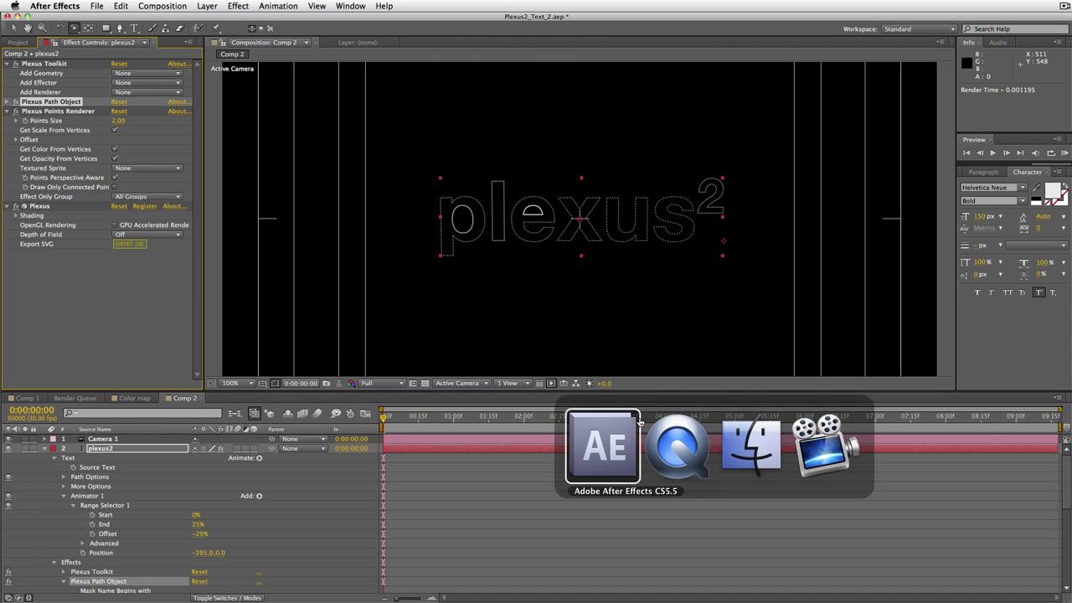
click(458, 551)
drag(458, 553, 493, 552)
key(super+Tab)
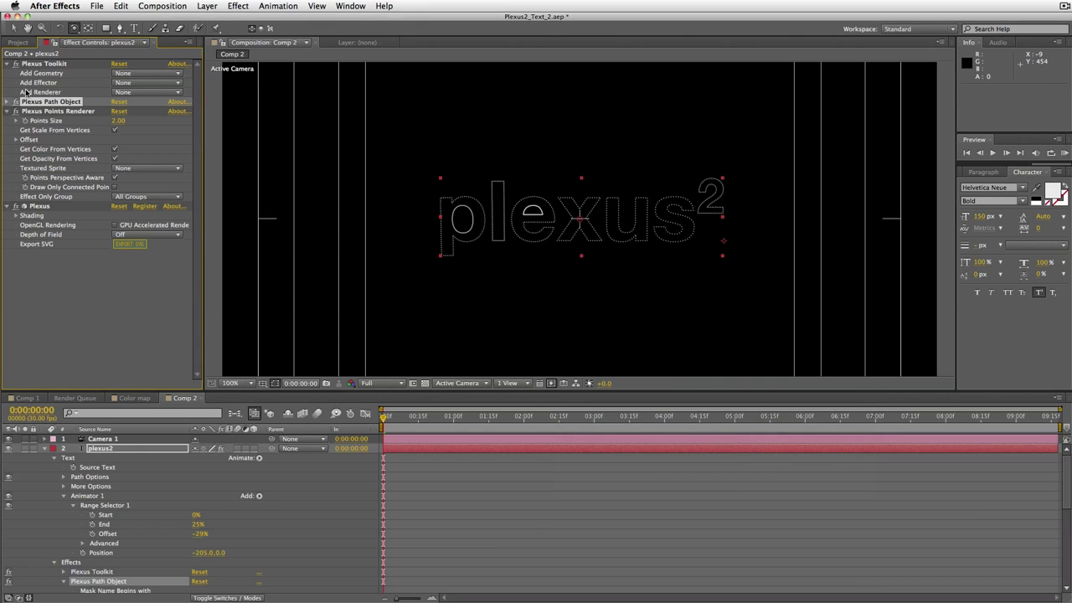
- Add a Plexus Beams Renderer and switch off the Plexus Points Renderer
click(140, 94)
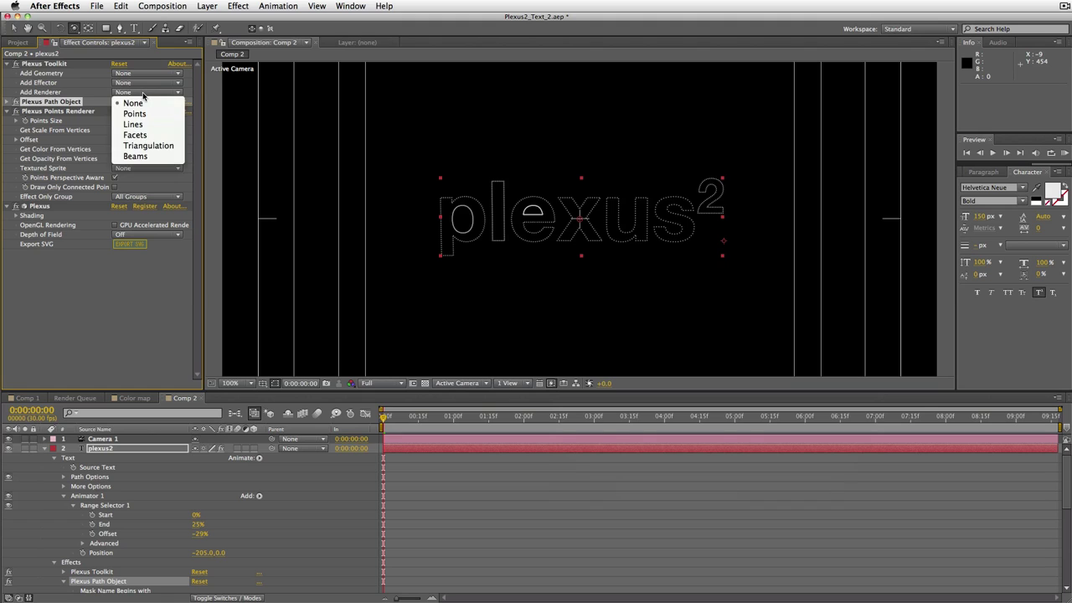
click(134, 156)
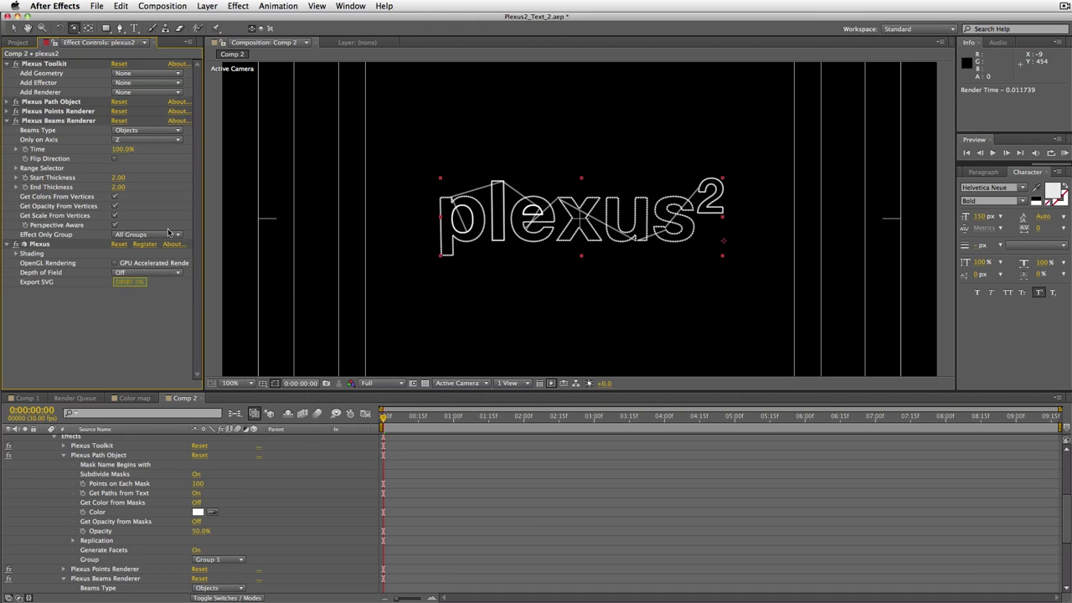
click(59, 112)
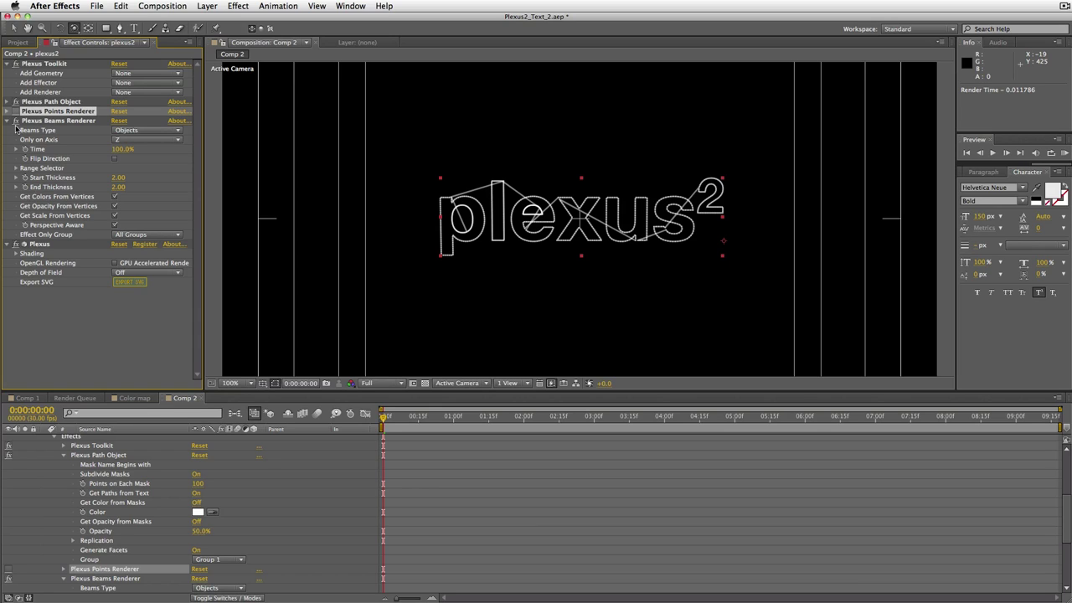
click(15, 122)
- Set the Beams Renderer's Range End to 87%, then expand the Plexus Path Object settings
click(69, 120)
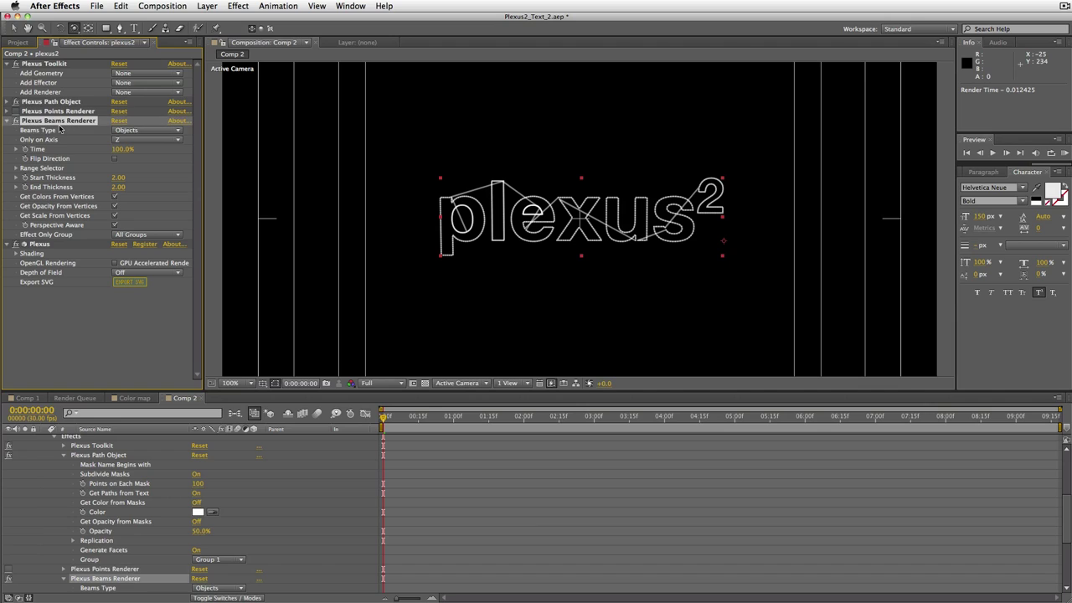
click(15, 169)
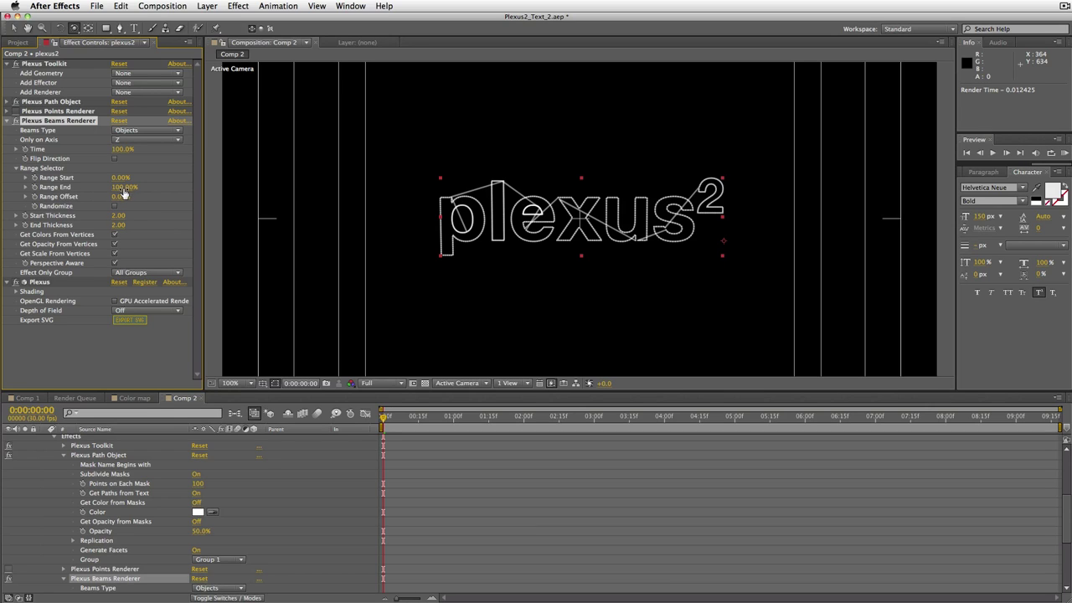
mouse_move(123, 187)
mouse_down()
mouse_move(72, 187)
mouse_move(132, 188)
mouse_up()
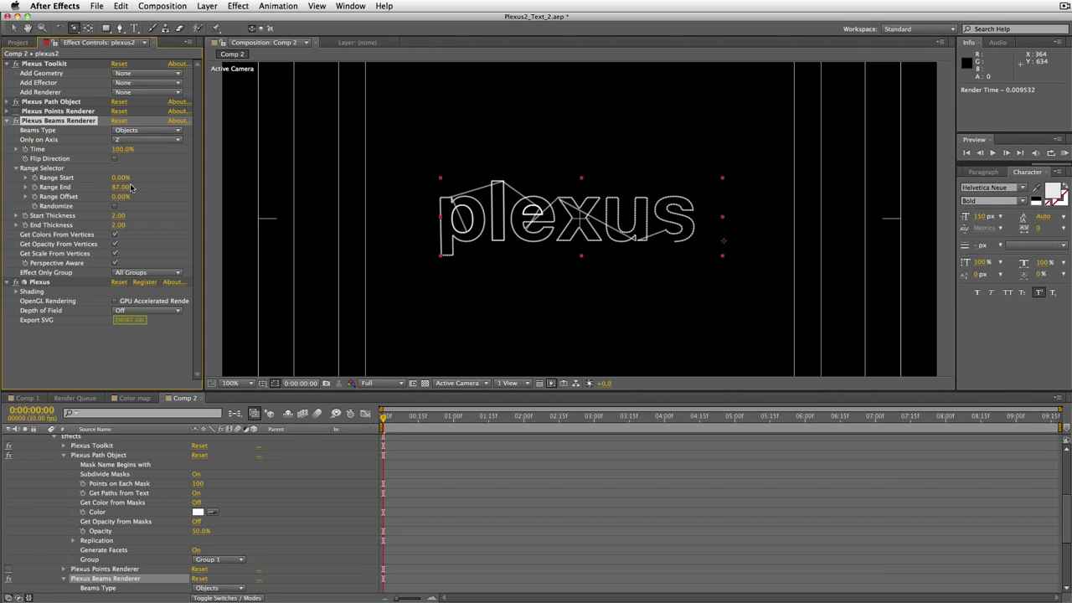
click(7, 102)
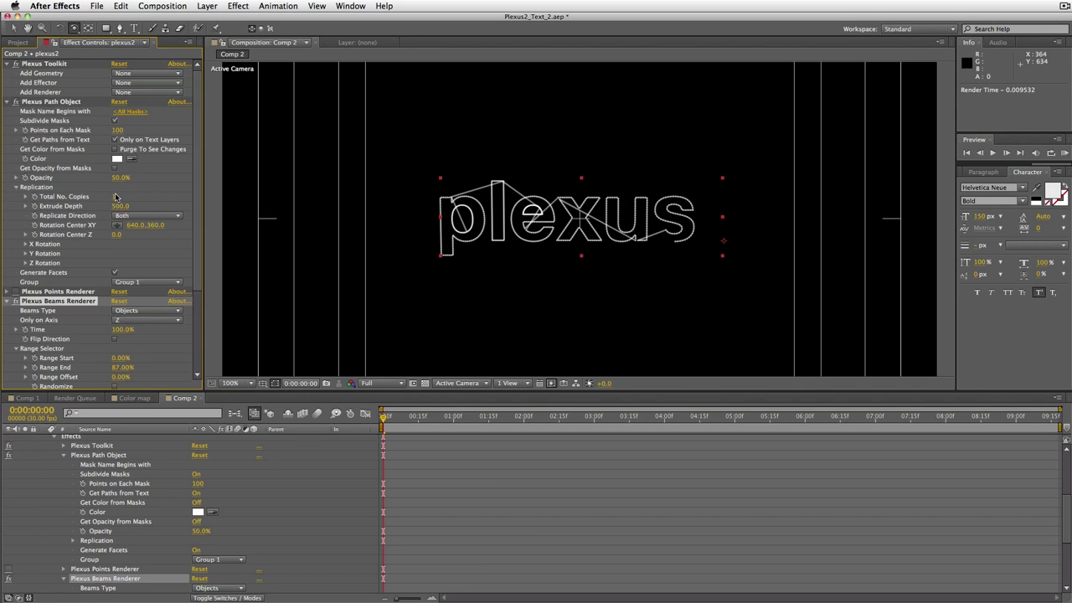
- Set 9 copies at 1375 extrude depth, beams Range End 100%, beams only on X axis
drag(115, 196, 119, 198)
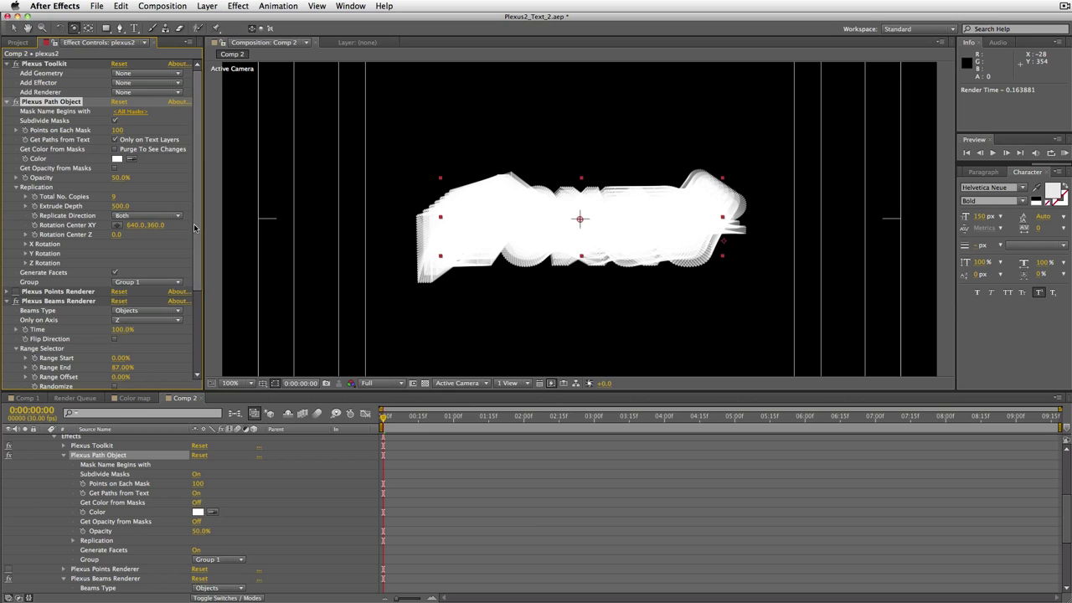
scroll(199, 227, down, 3)
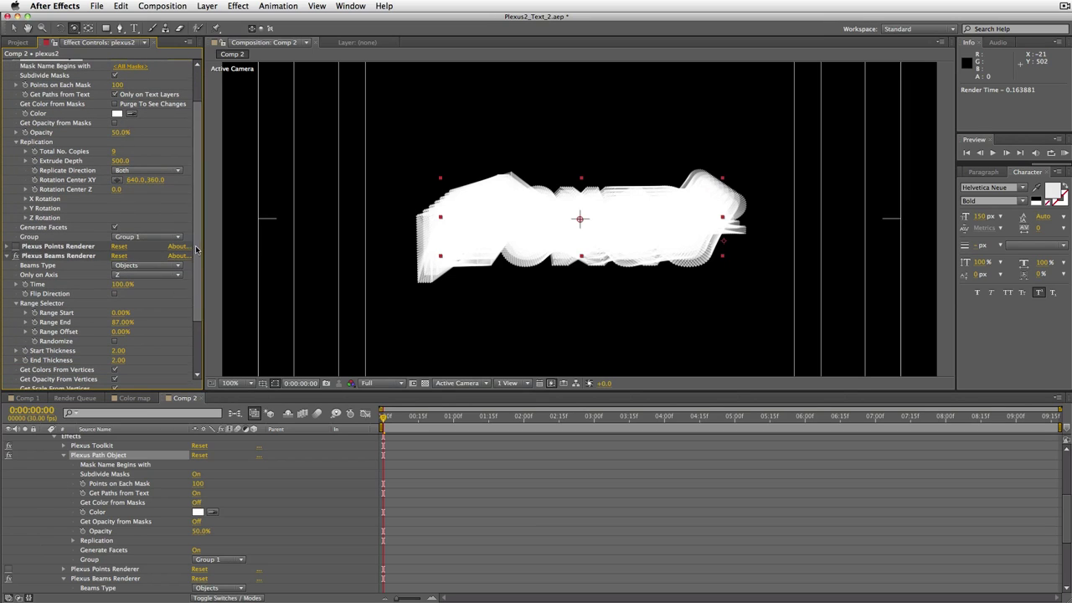
scroll(195, 282, down, 3)
scroll(195, 282, up, 1)
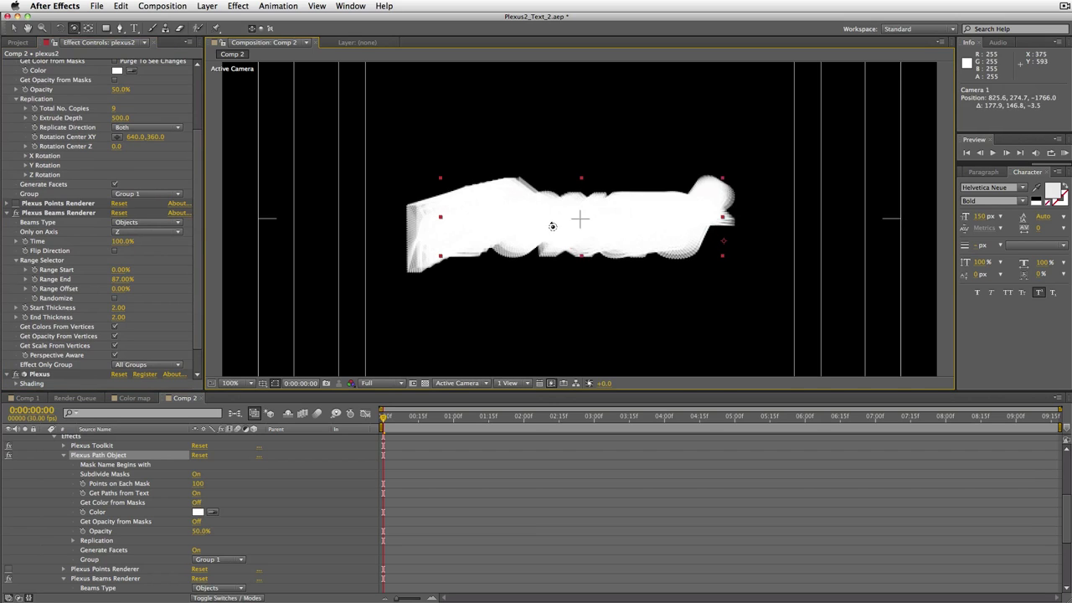
scroll(126, 252, down, 2)
mouse_move(144, 250)
mouse_down()
mouse_move(124, 251)
mouse_move(156, 251)
mouse_up()
scroll(118, 193, up, 4)
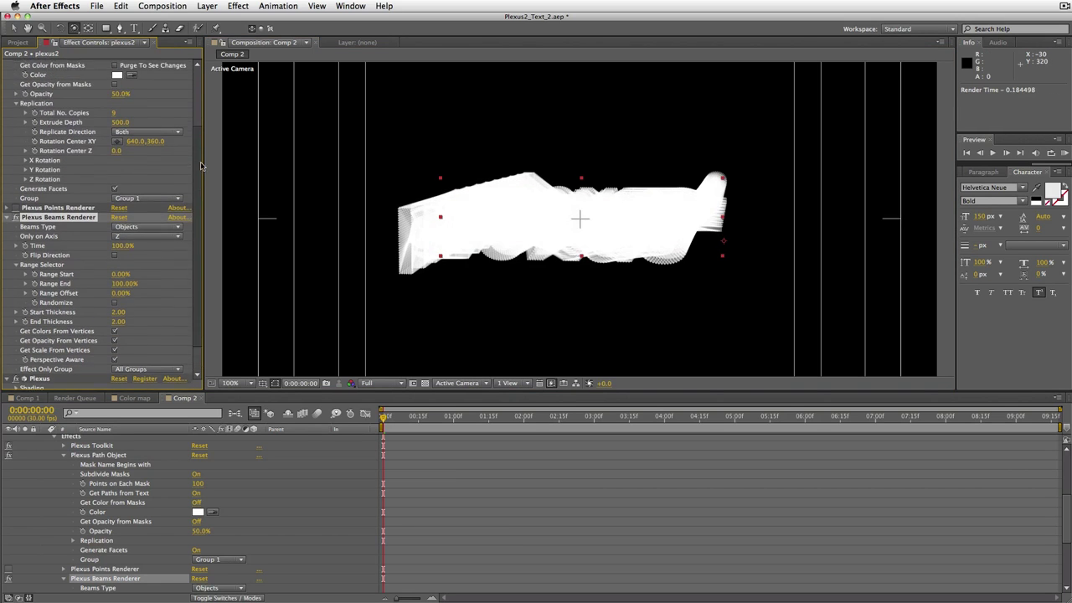
drag(120, 160, 596, 159)
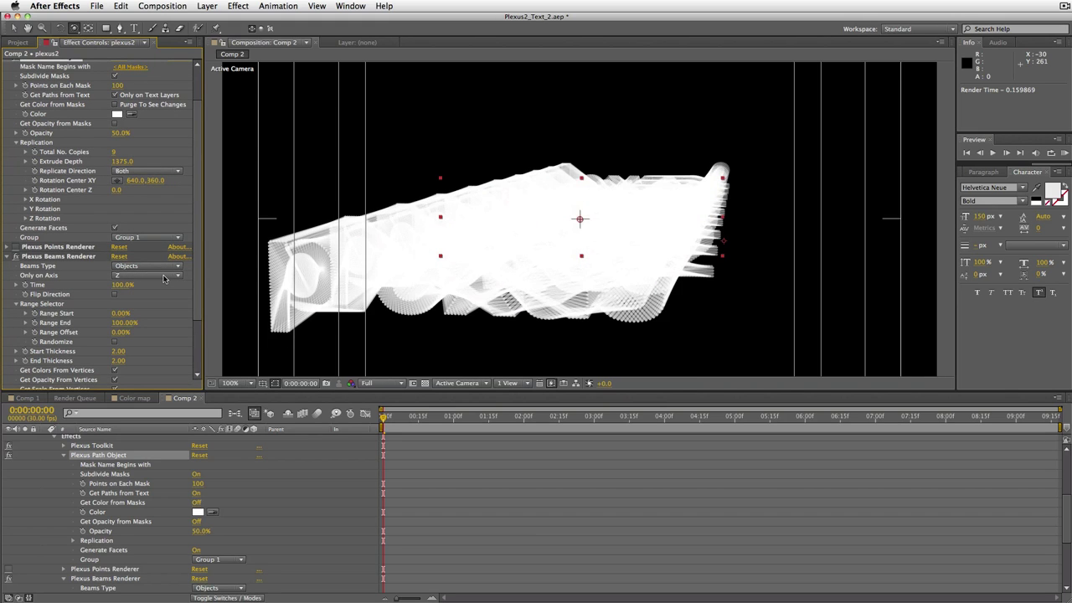
click(164, 276)
click(125, 292)
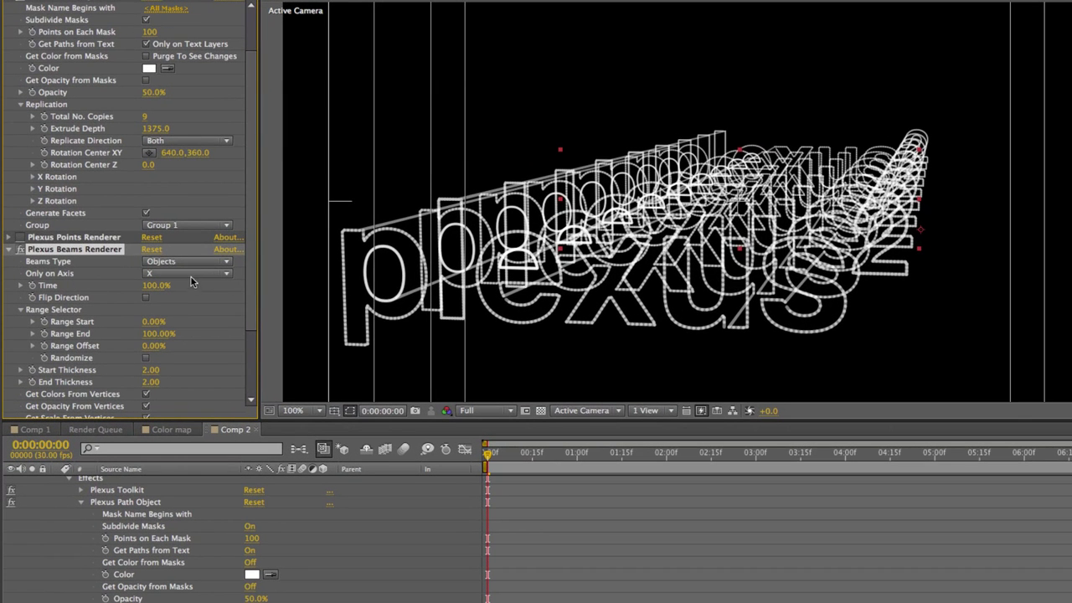
- Try Y and Z as the beams' axis, settle on X, and cut Range End to 52%
click(188, 274)
click(164, 305)
click(180, 273)
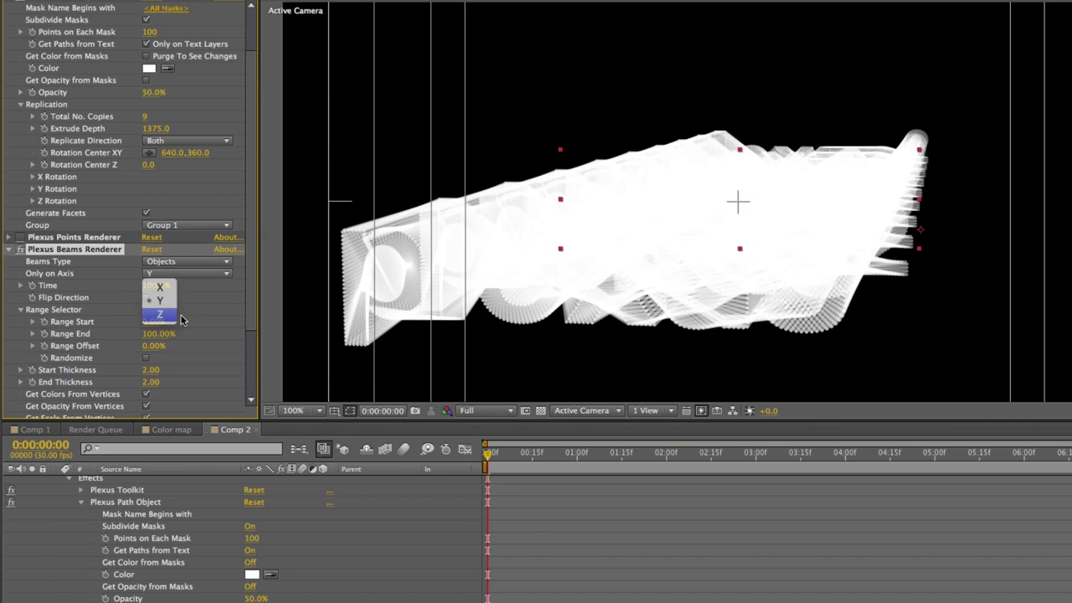
click(177, 311)
click(171, 275)
click(167, 288)
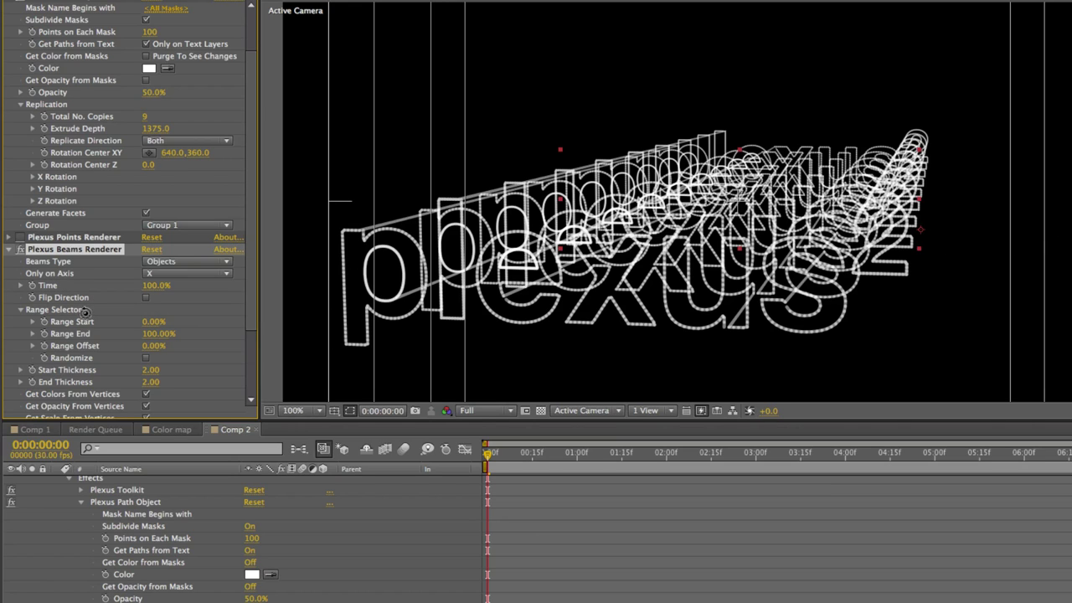
scroll(147, 266, down, 2)
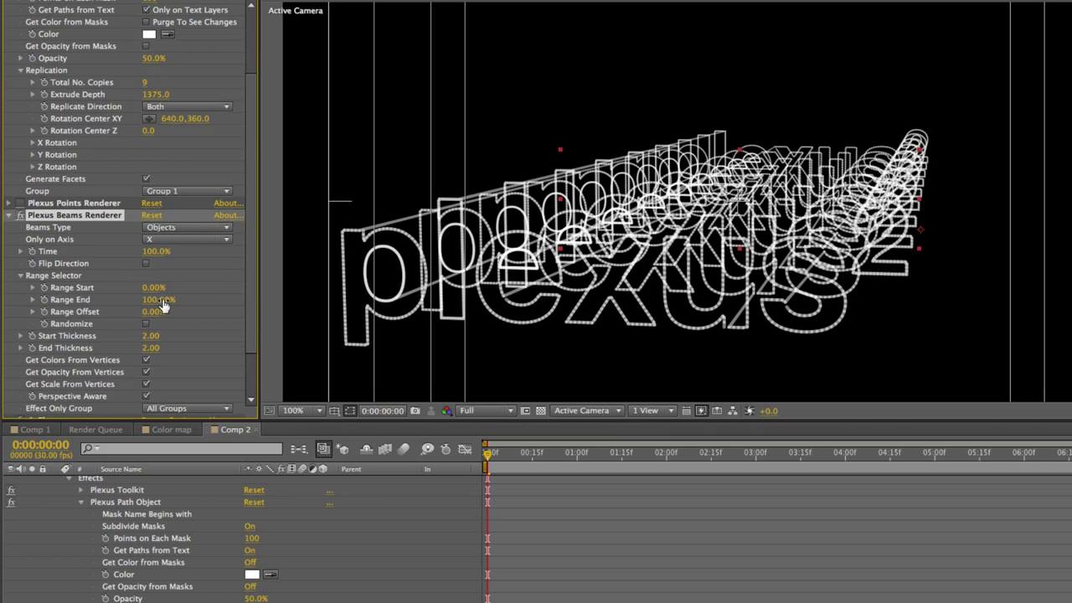
drag(176, 300, 124, 303)
- Compare with the QuickTime reference, then lower the beams' Range End to 11%
key(super+Tab)
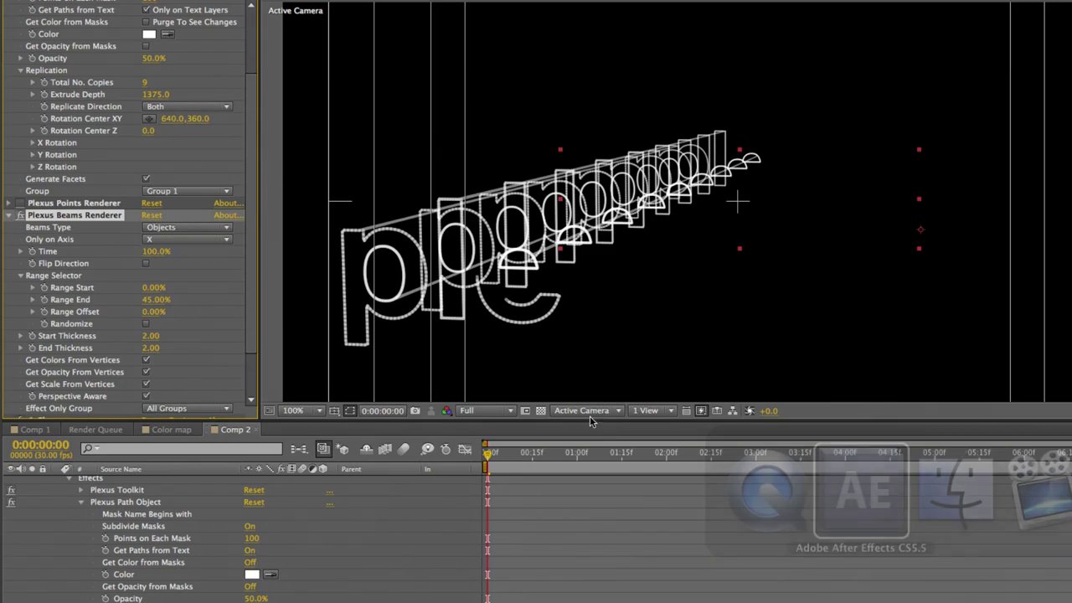
click(945, 456)
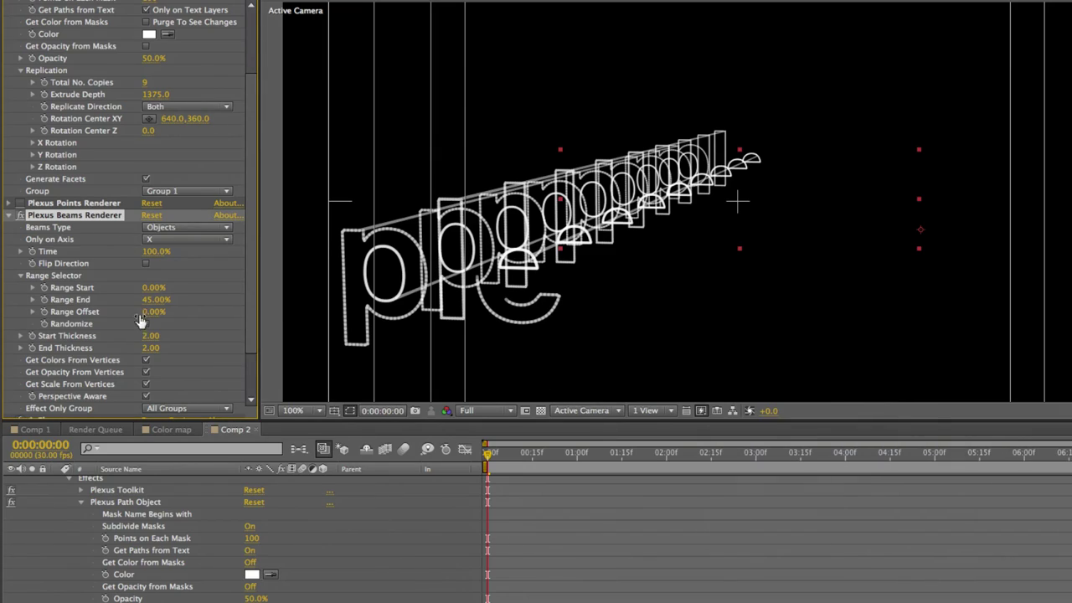
mouse_move(148, 300)
mouse_down()
mouse_move(131, 306)
mouse_move(147, 293)
mouse_up()
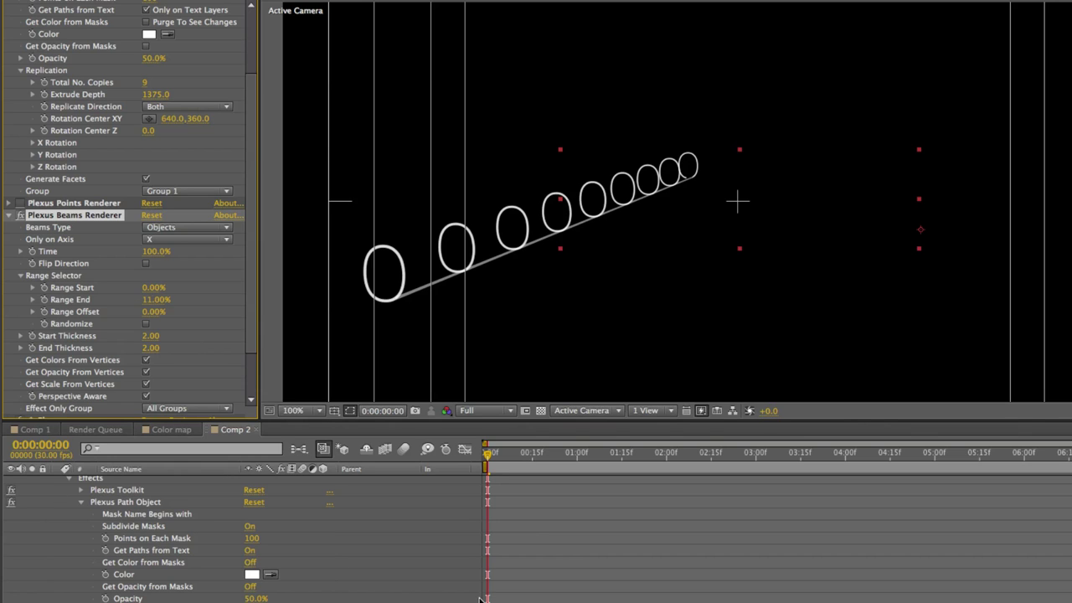
scroll(243, 536, up, 5)
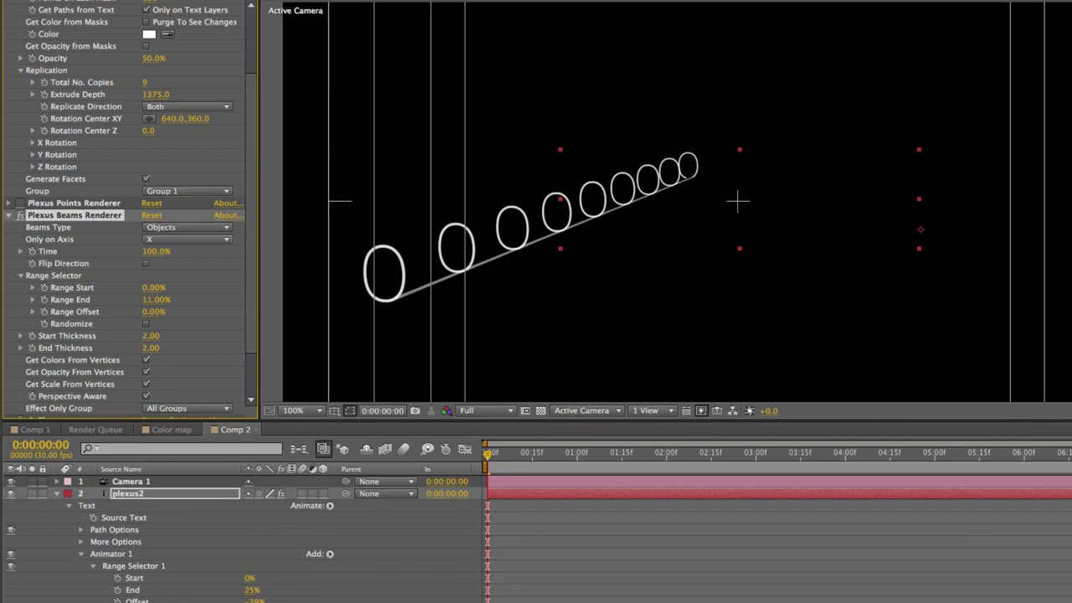
- Replace Camera 1 with a new camera using default settings
click(56, 493)
click(134, 483)
key(Delete)
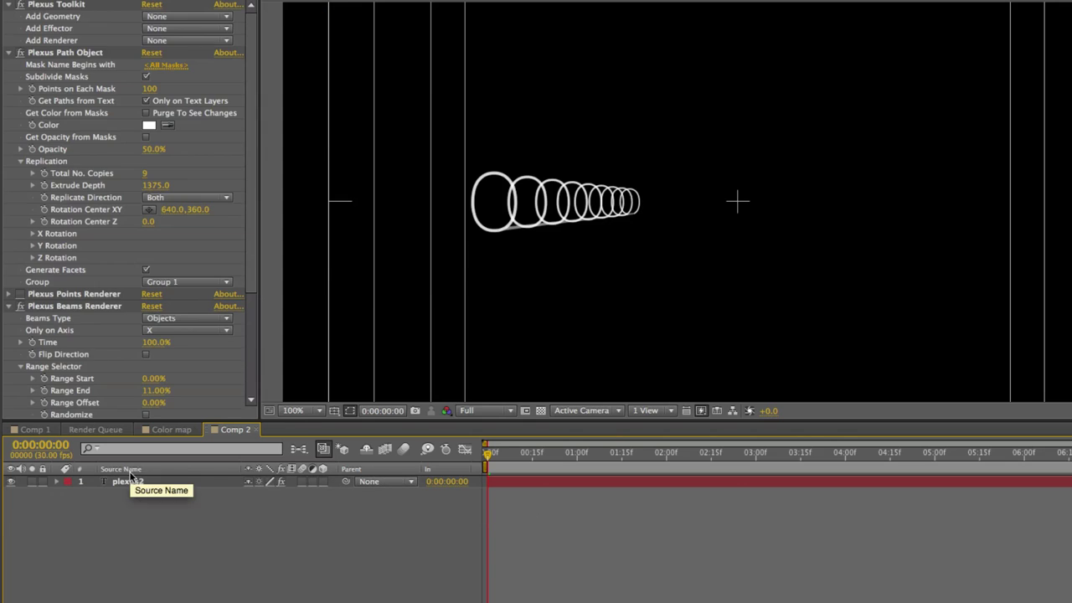
right_click(134, 483)
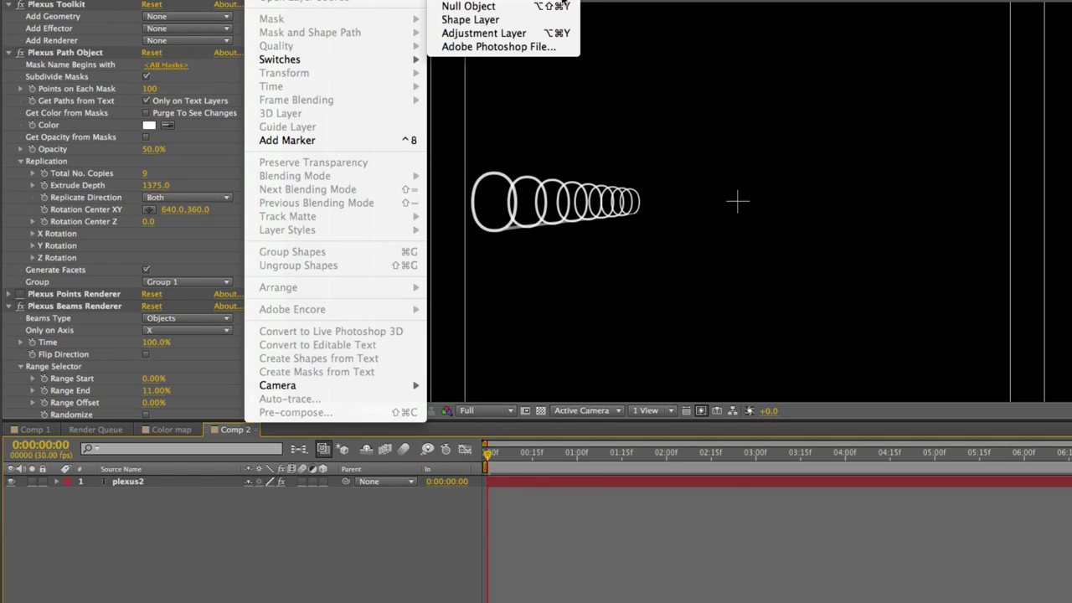
click(560, 1)
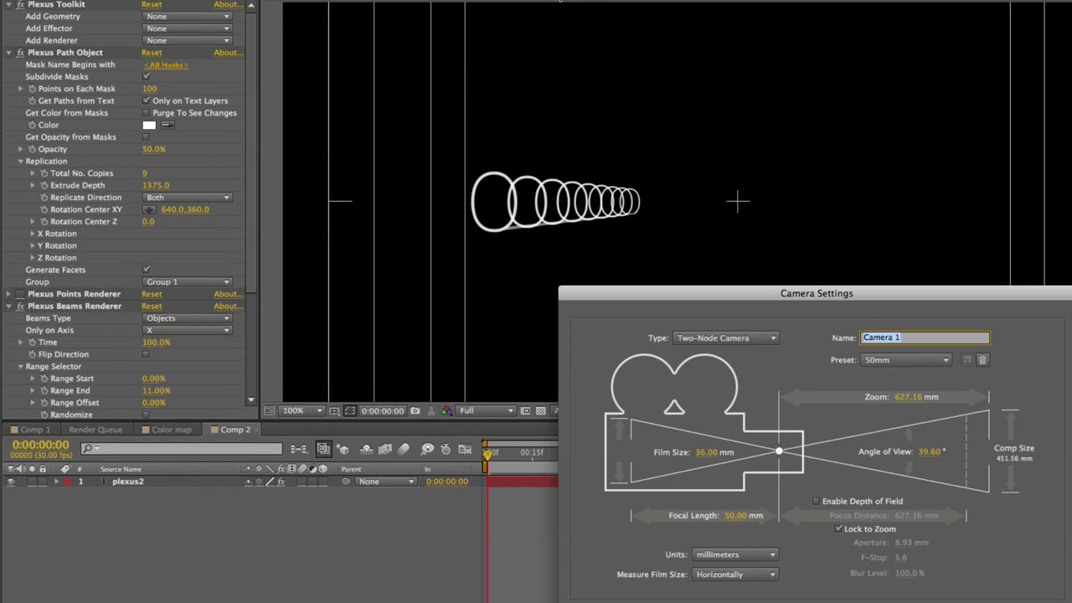
key(Return)
- Add a 3D null, Null 2, and parent Camera 1 to it
click(268, 0)
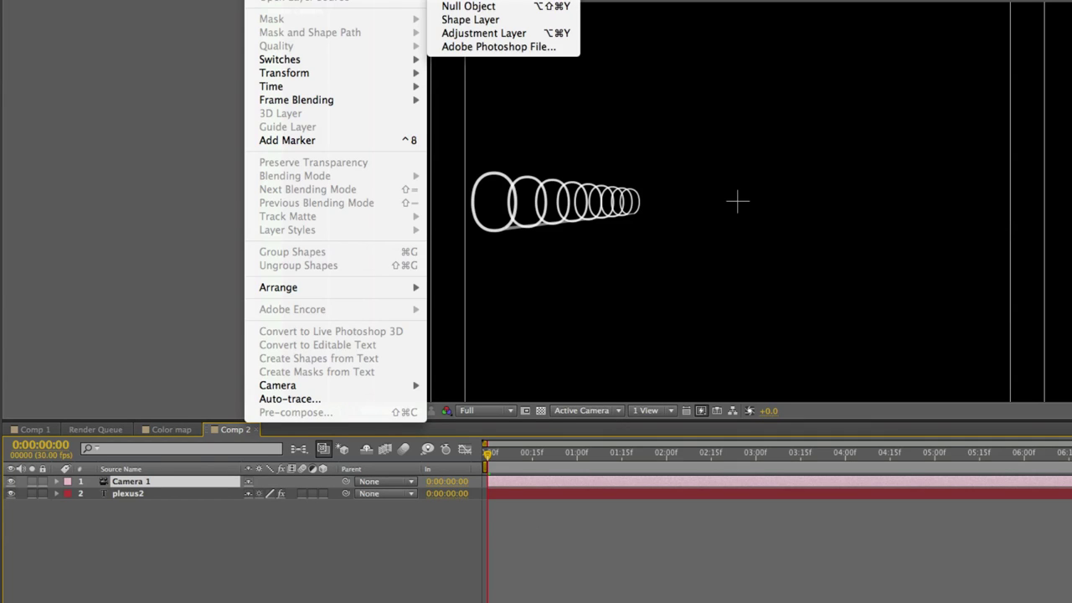
click(468, 5)
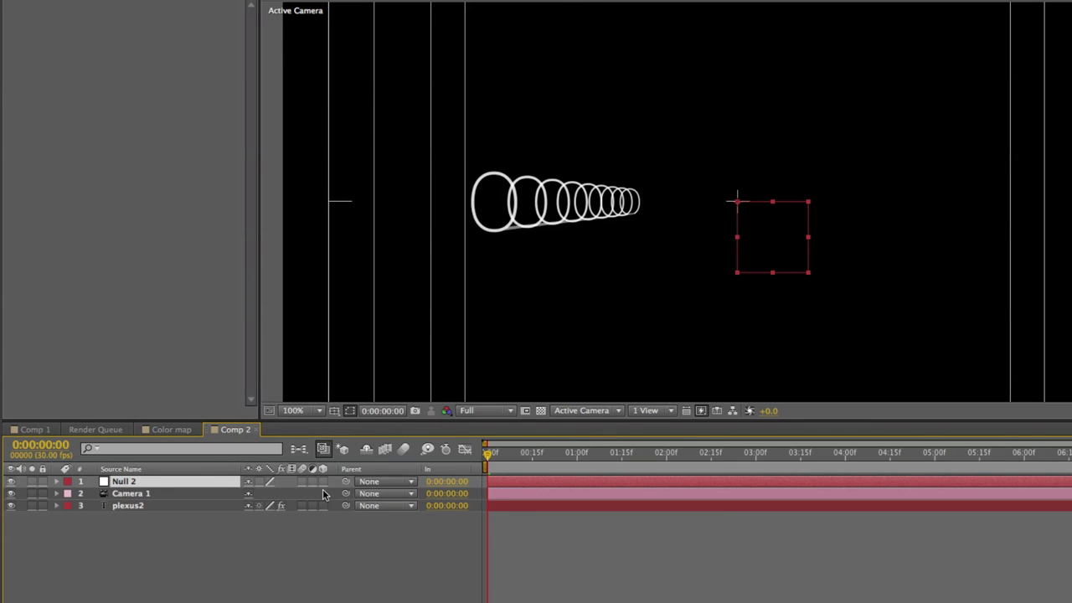
click(323, 482)
click(326, 494)
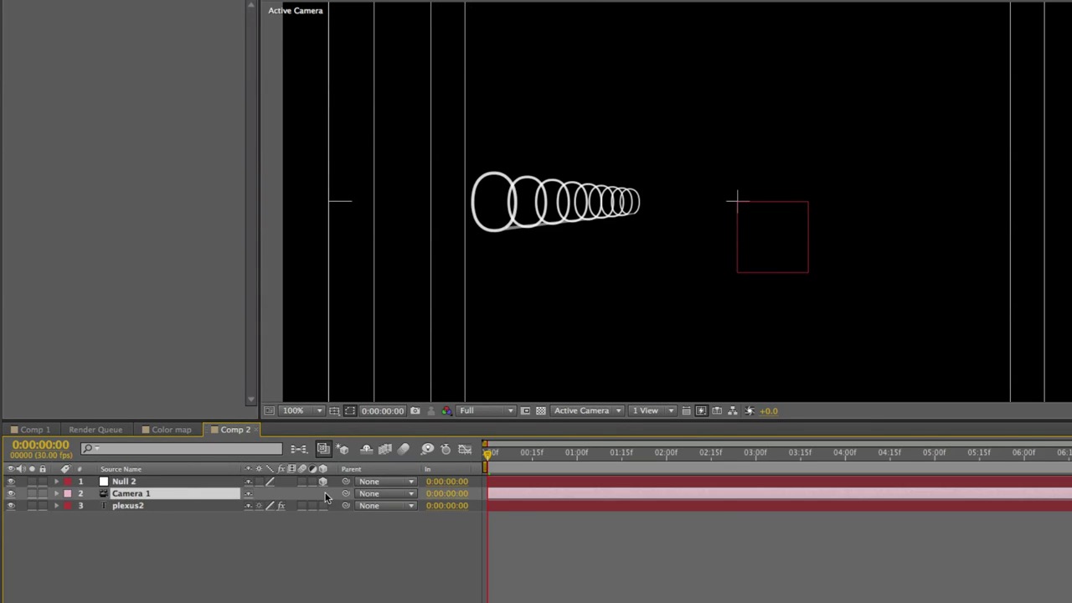
drag(347, 494, 137, 482)
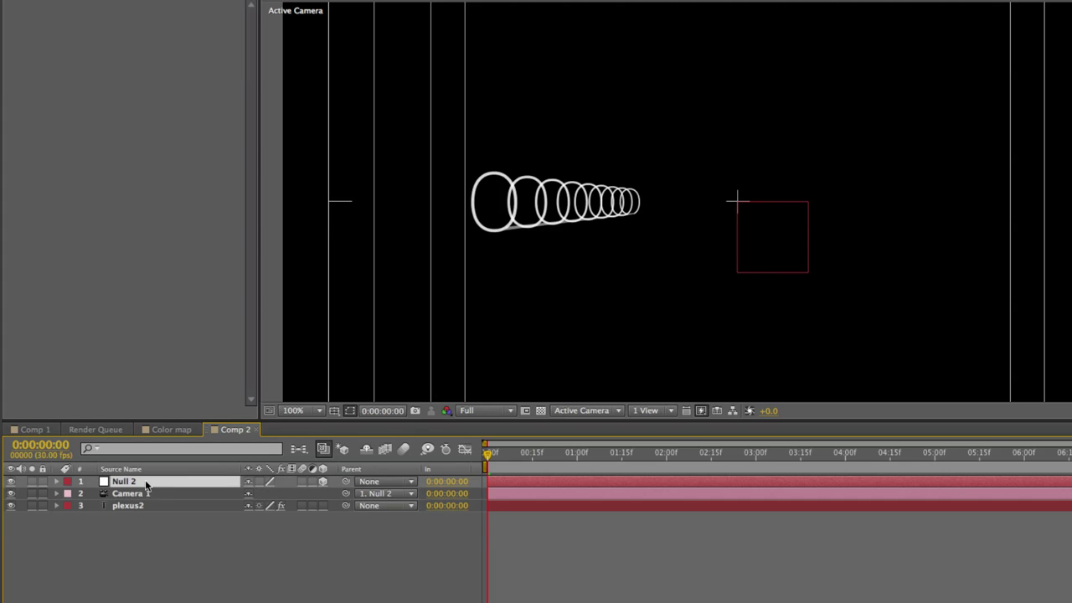
- Turn Null 2 to -67° Y Rotation for a side-on view of the rings
key(r)
drag(263, 522, 218, 518)
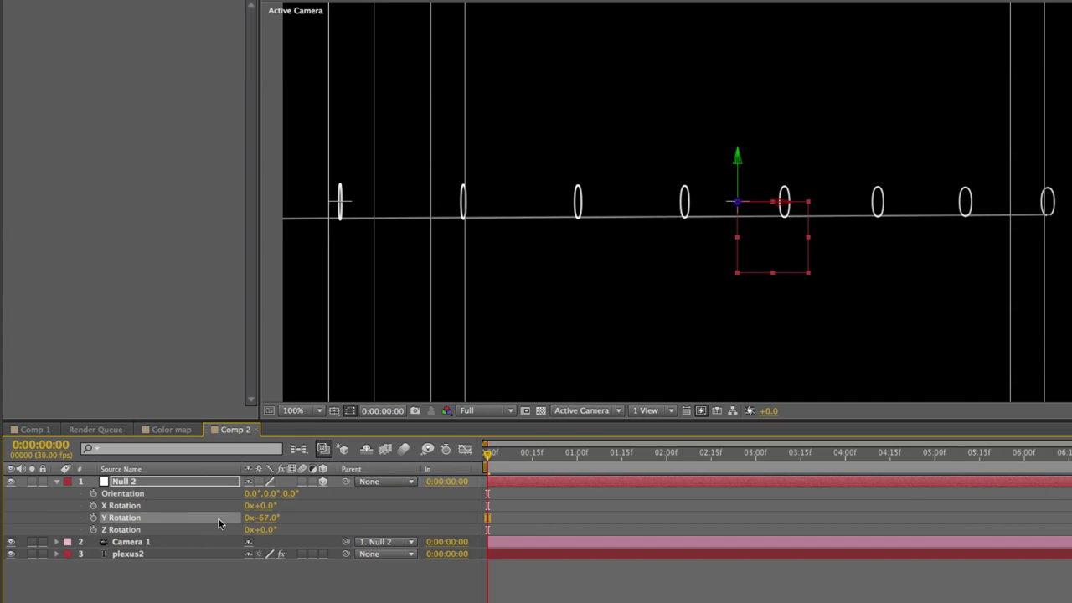
click(140, 553)
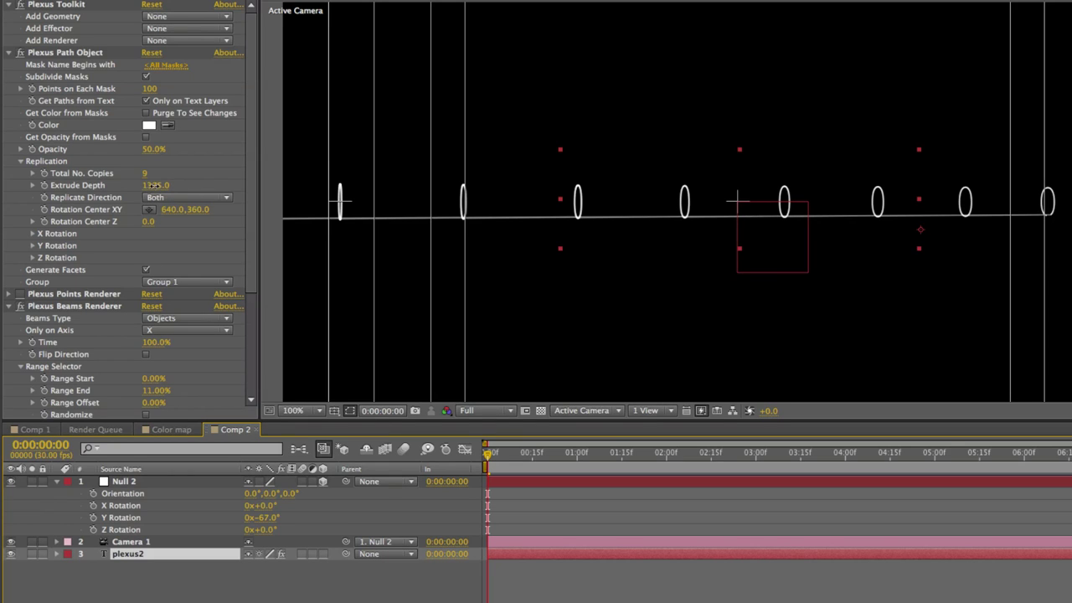
- Switch Replicate Direction to +Z and try different Extrude Depth spacings against the reference
mouse_move(151, 185)
mouse_down()
mouse_move(156, 195)
mouse_move(90, 189)
mouse_move(130, 189)
mouse_up()
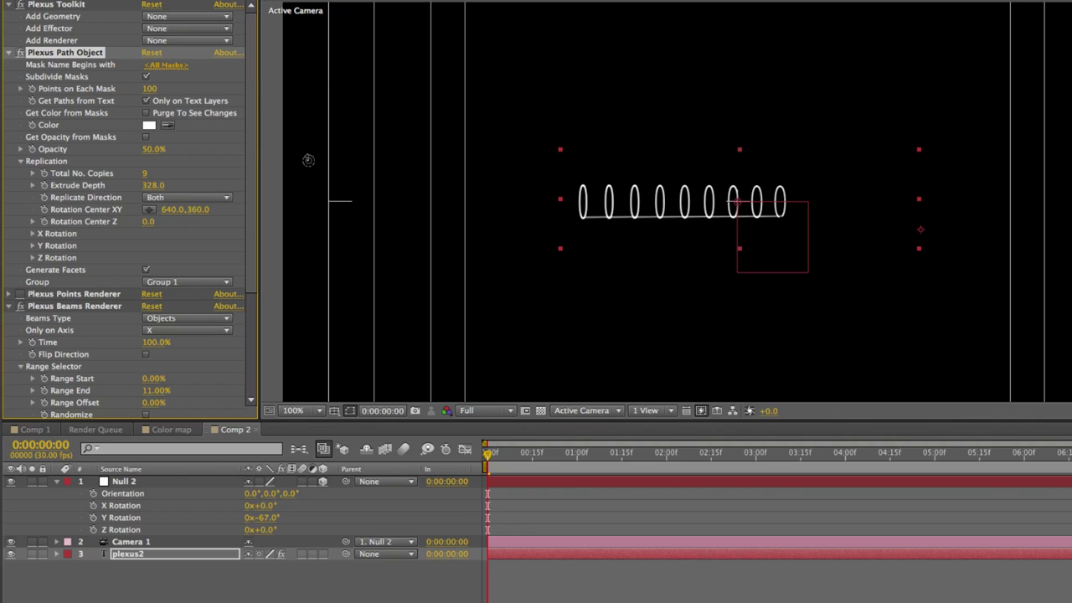
click(179, 197)
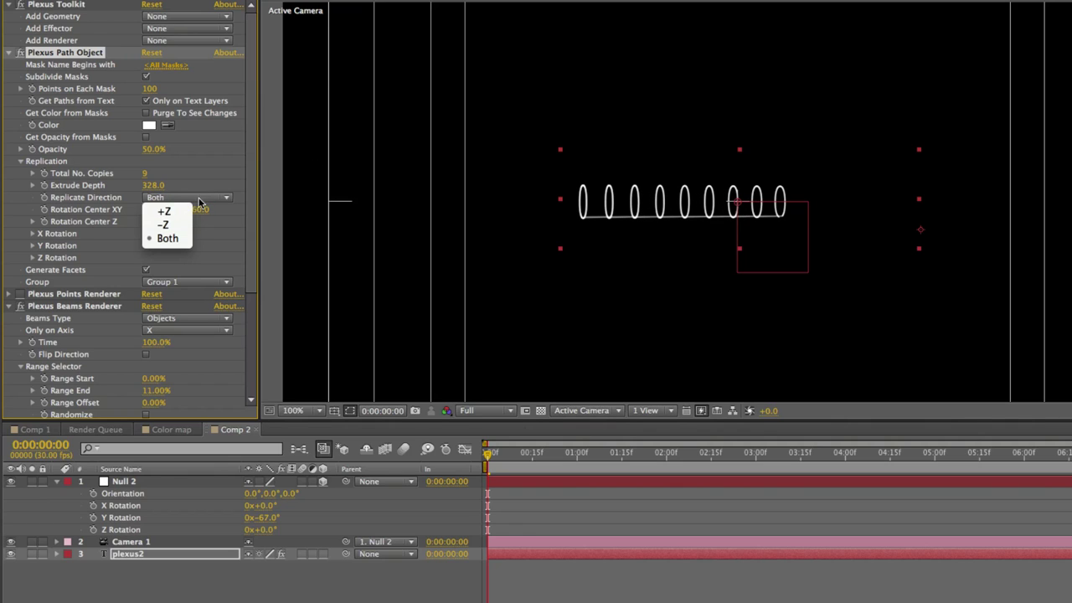
click(173, 213)
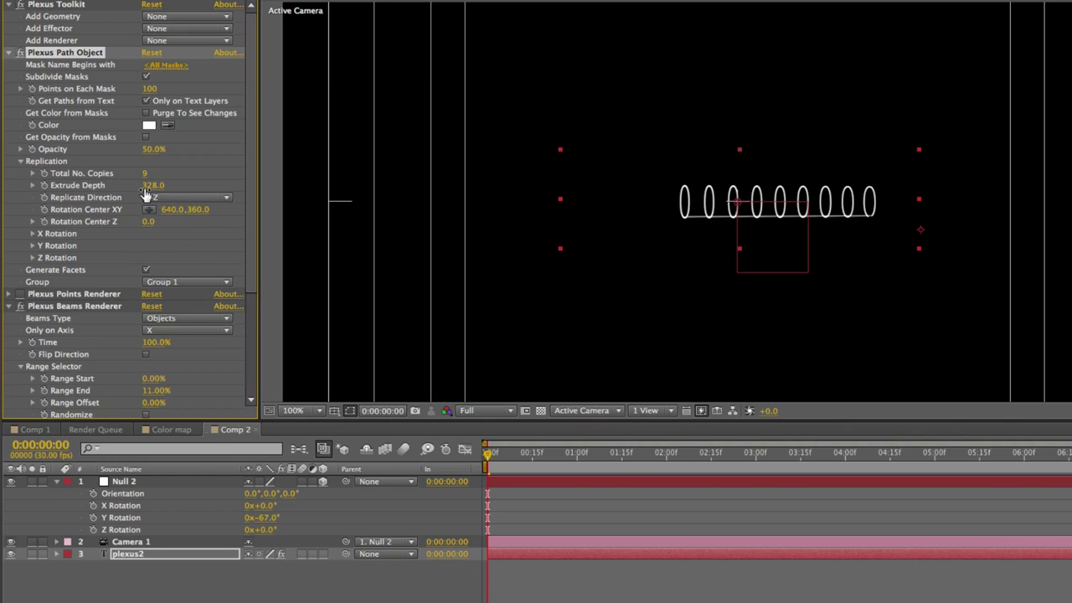
drag(146, 194, 284, 194)
click(200, 199)
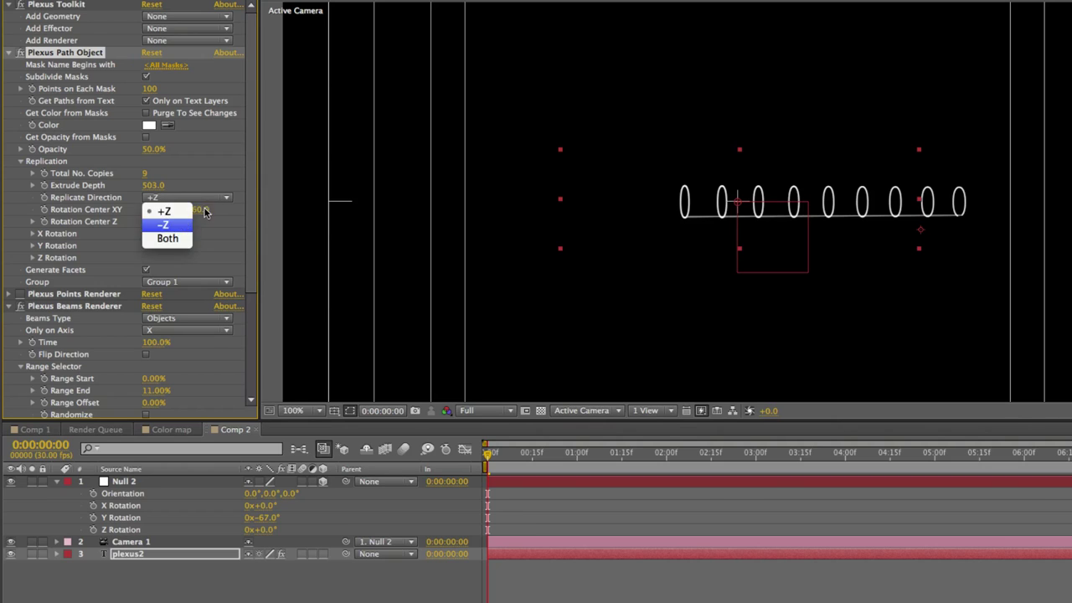
key(Return)
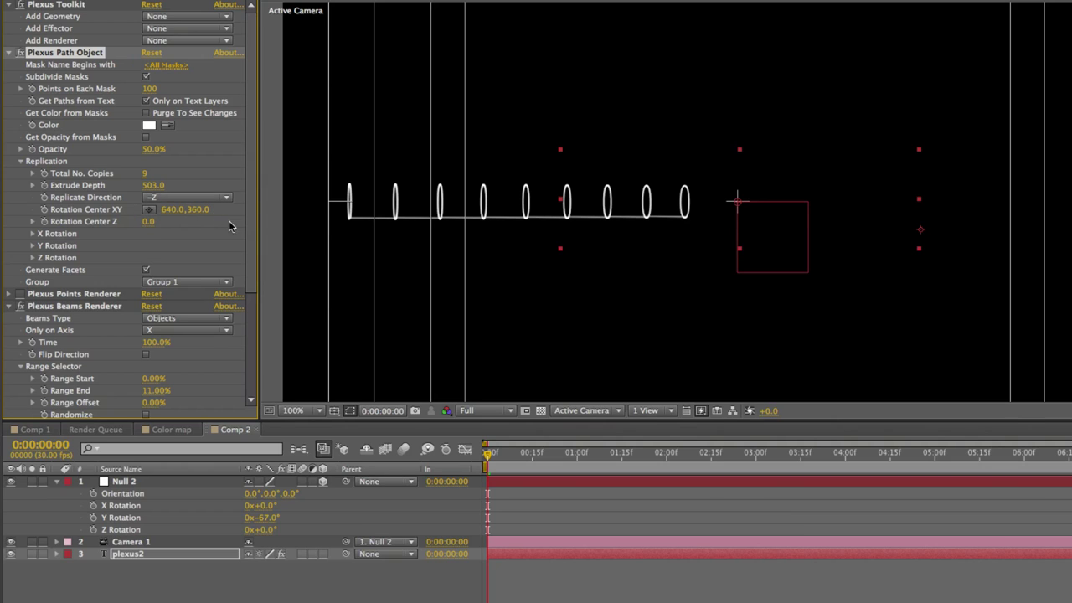
key(ctrl+z)
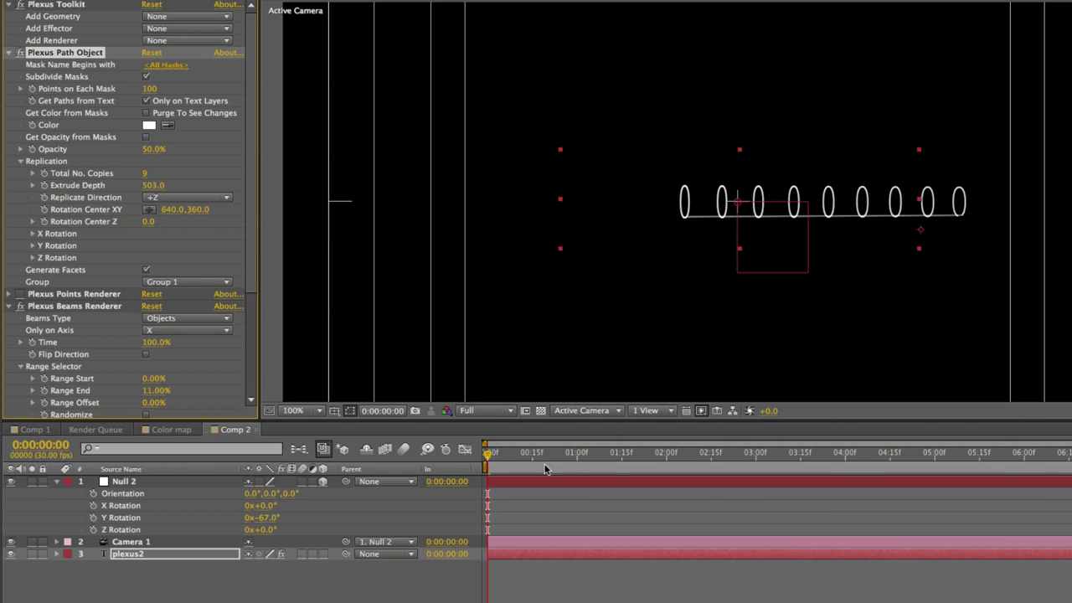
key(super+Tab)
- Keep +Z replication and widen Extrude Depth to 703, levelling the view
click(174, 199)
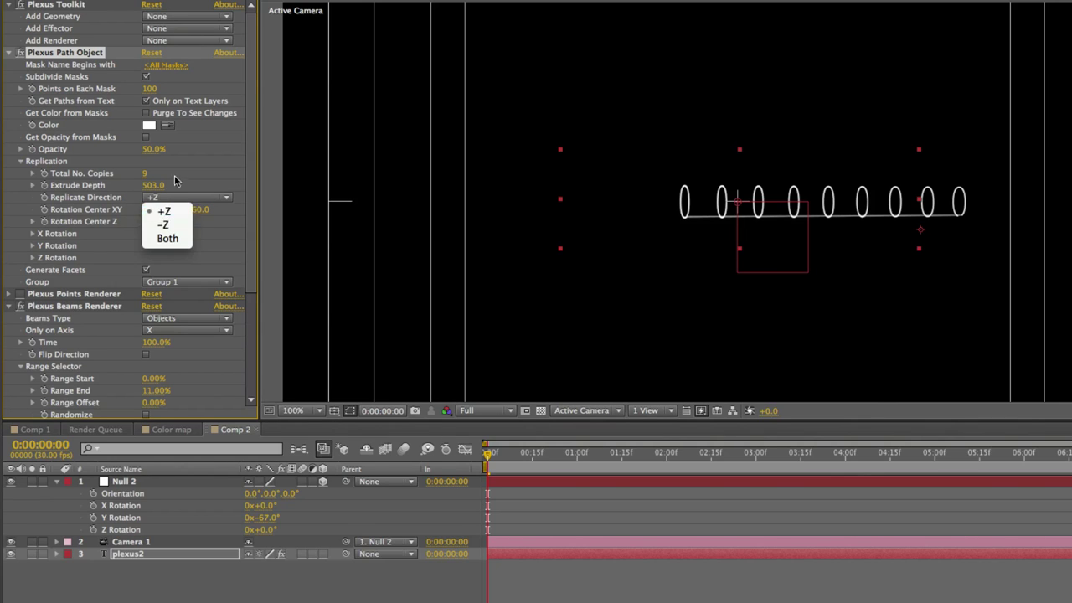
click(167, 212)
drag(153, 185, 205, 164)
drag(689, 181, 690, 207)
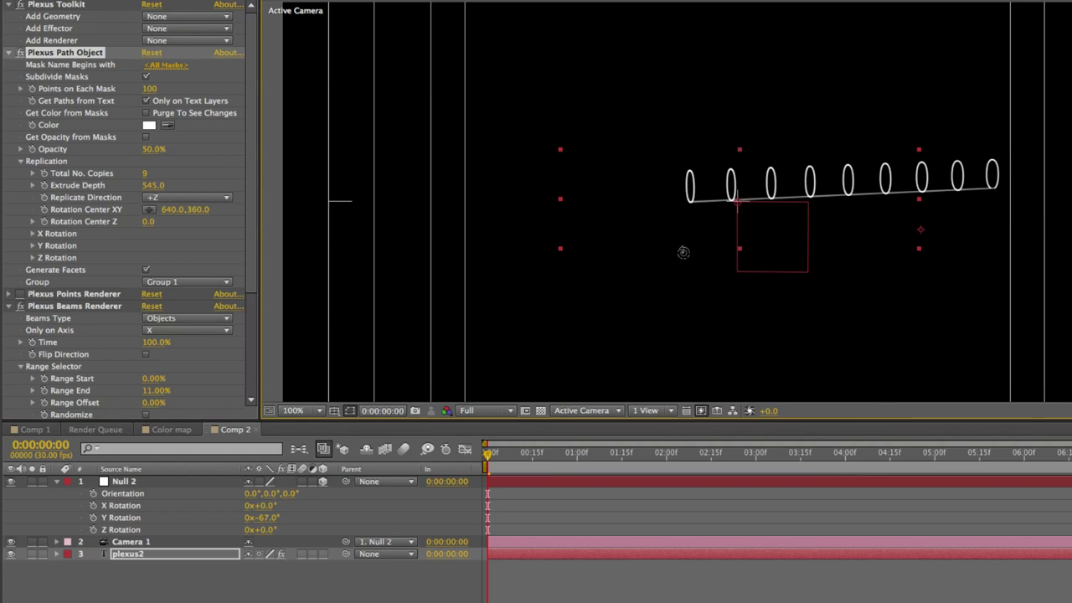
drag(695, 288, 690, 220)
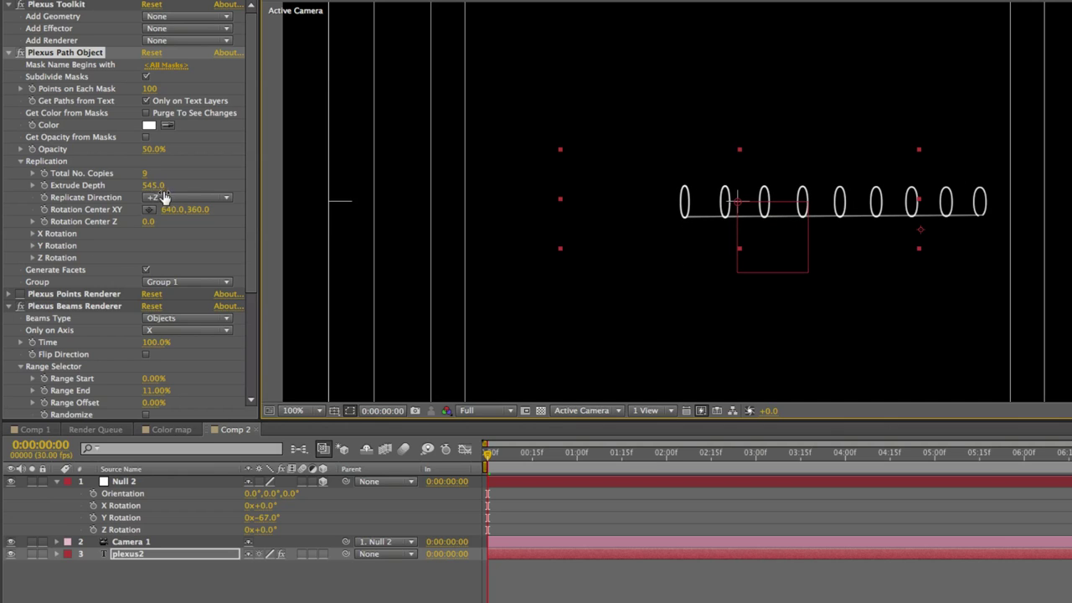
drag(160, 195, 244, 180)
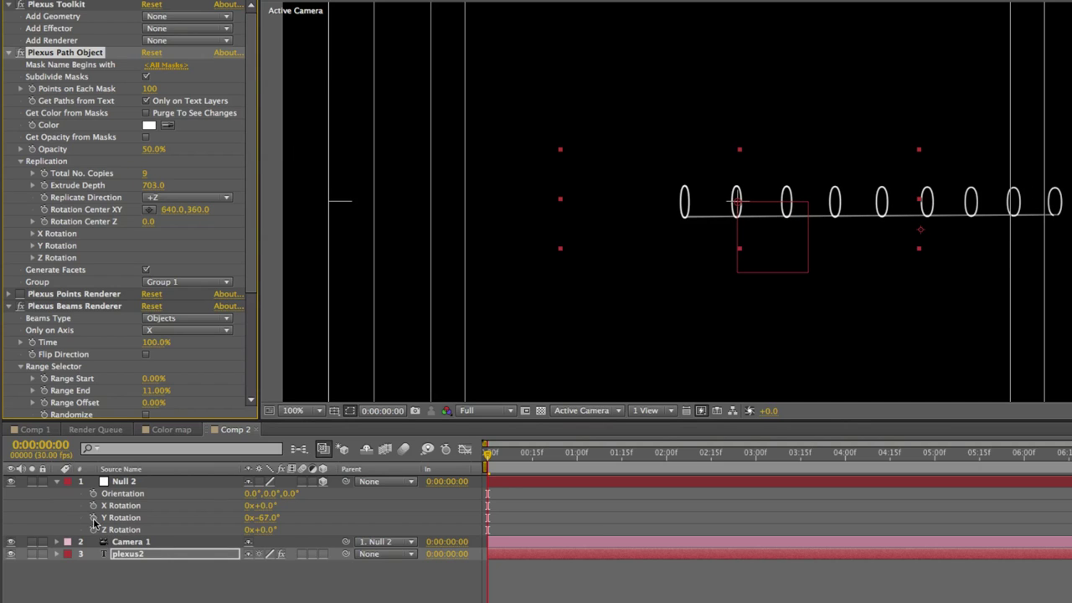
- Keyframe Null 2's Y Rotation and Camera 1's Position and Point of Interest, camera keys at one second
click(93, 518)
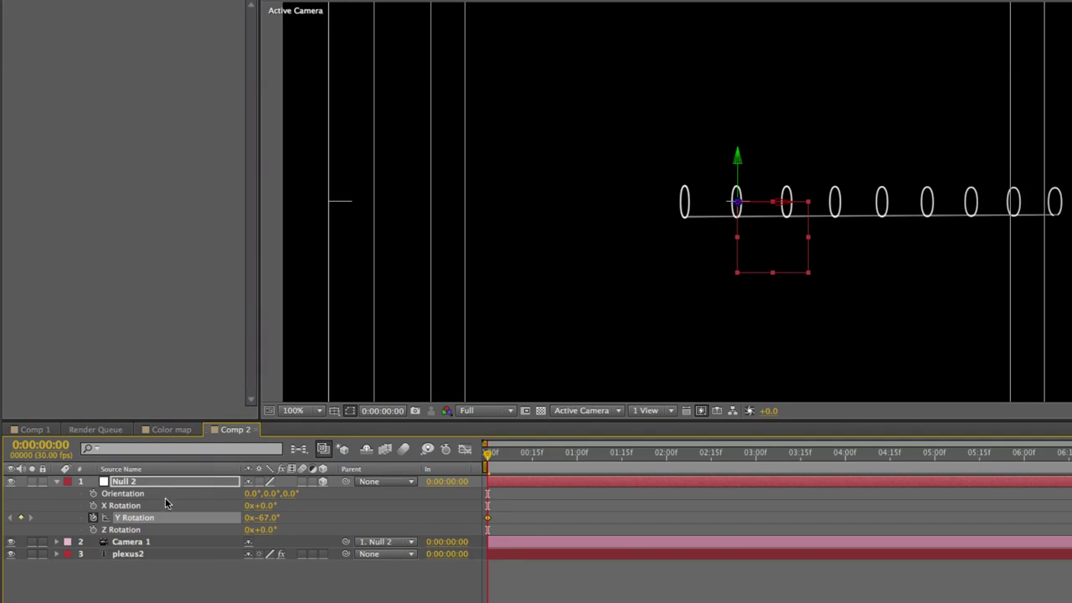
click(134, 543)
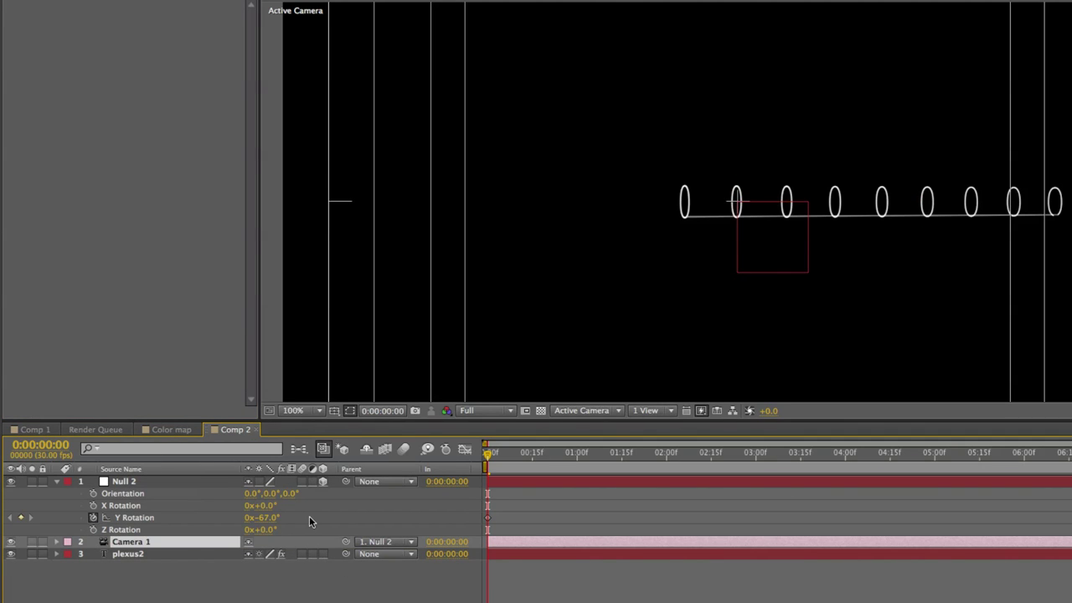
key(p)
key(shift+a)
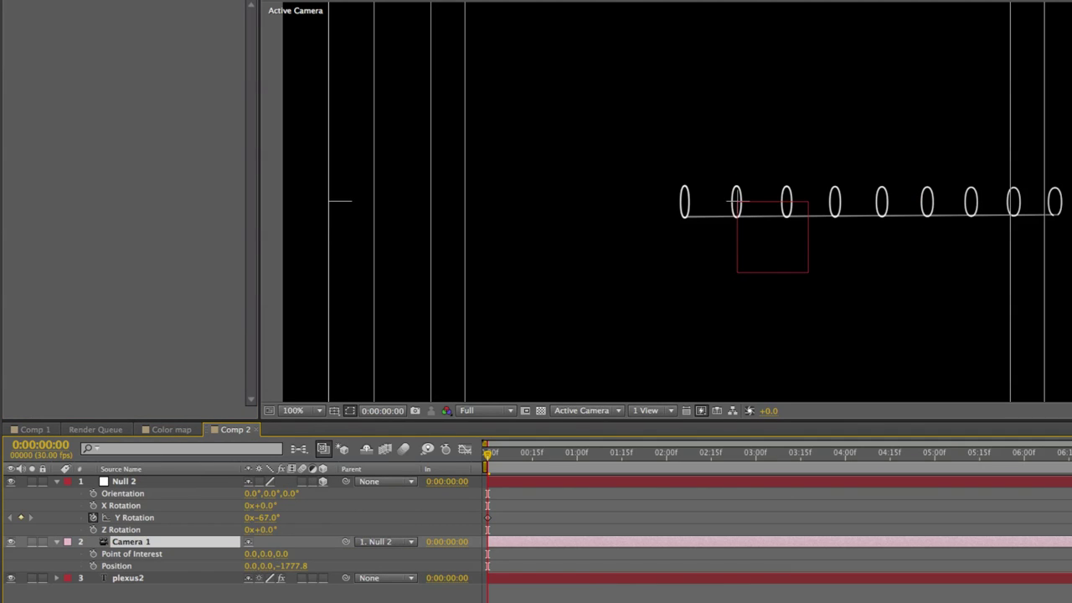
click(93, 554)
click(93, 565)
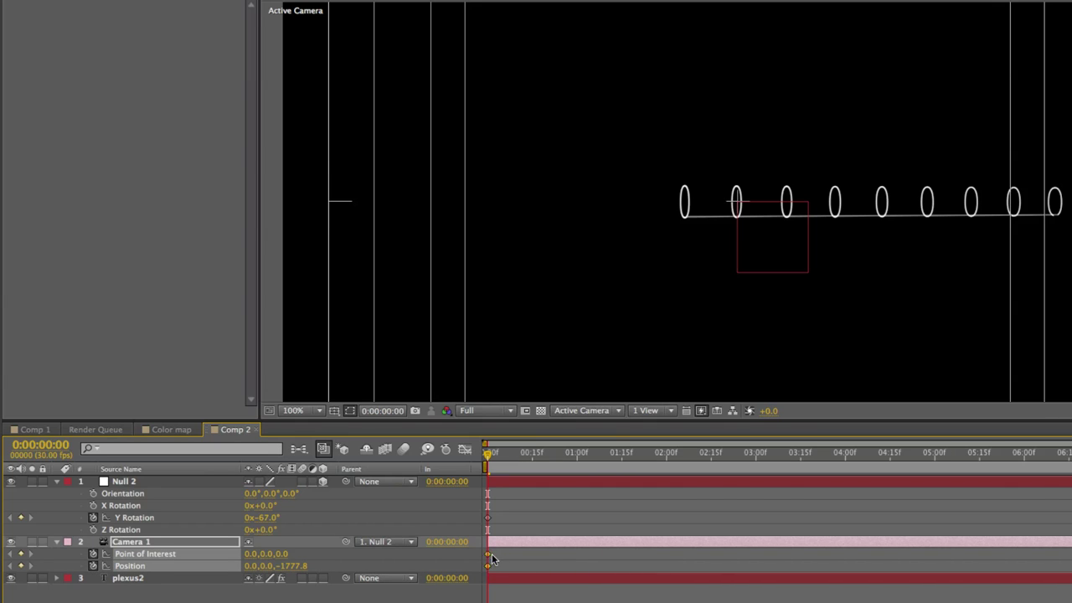
drag(558, 553, 560, 553)
- Dolly the camera toward the rings and set Y Rotation to 0° at one second
drag(754, 307, 838, 69)
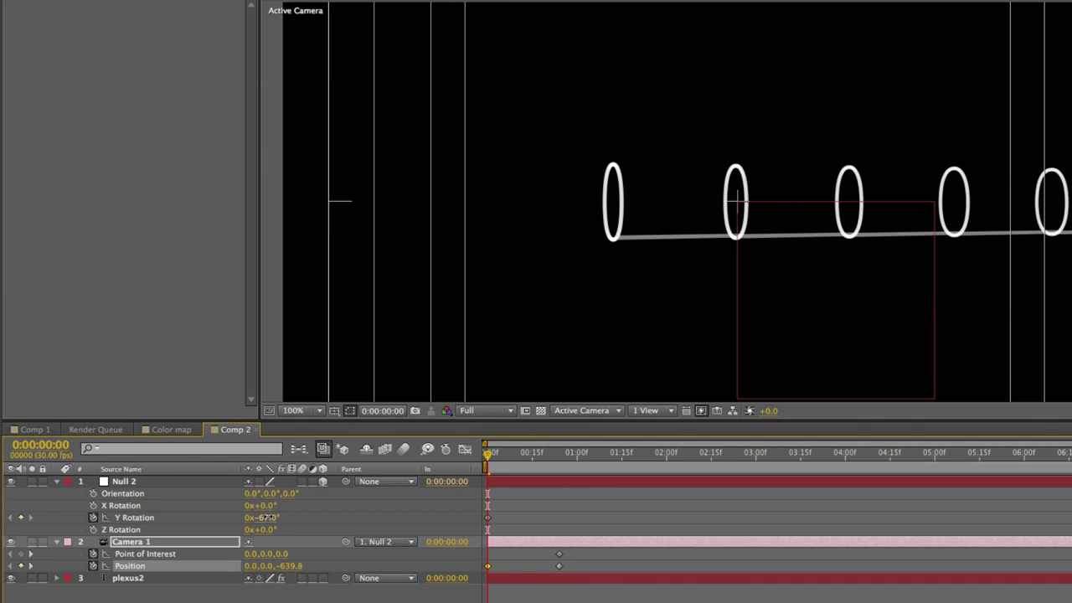
drag(268, 518, 231, 518)
drag(728, 313, 790, 67)
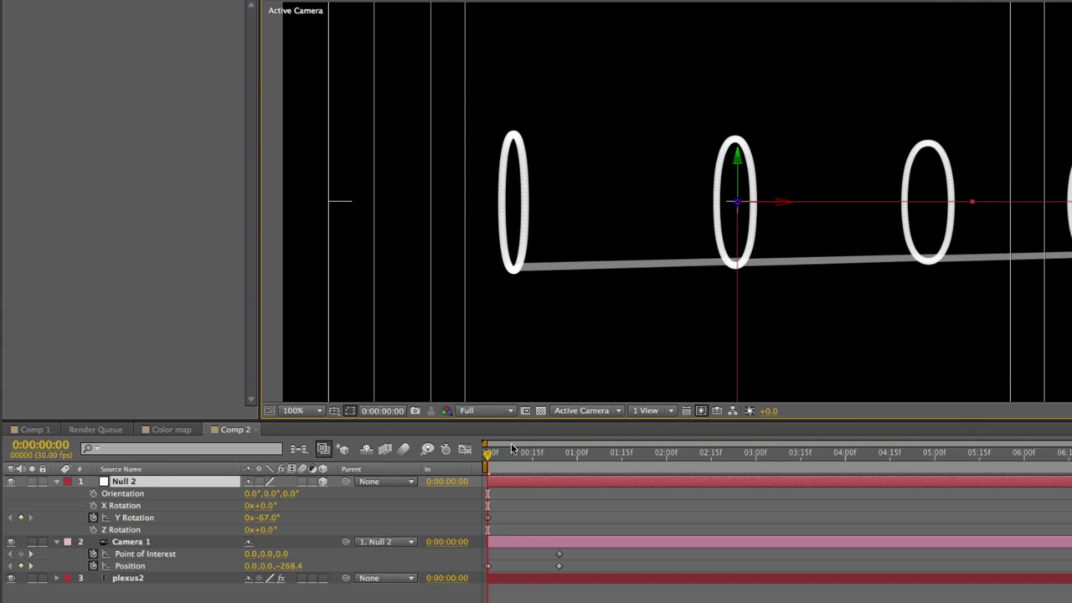
click(566, 457)
click(265, 518)
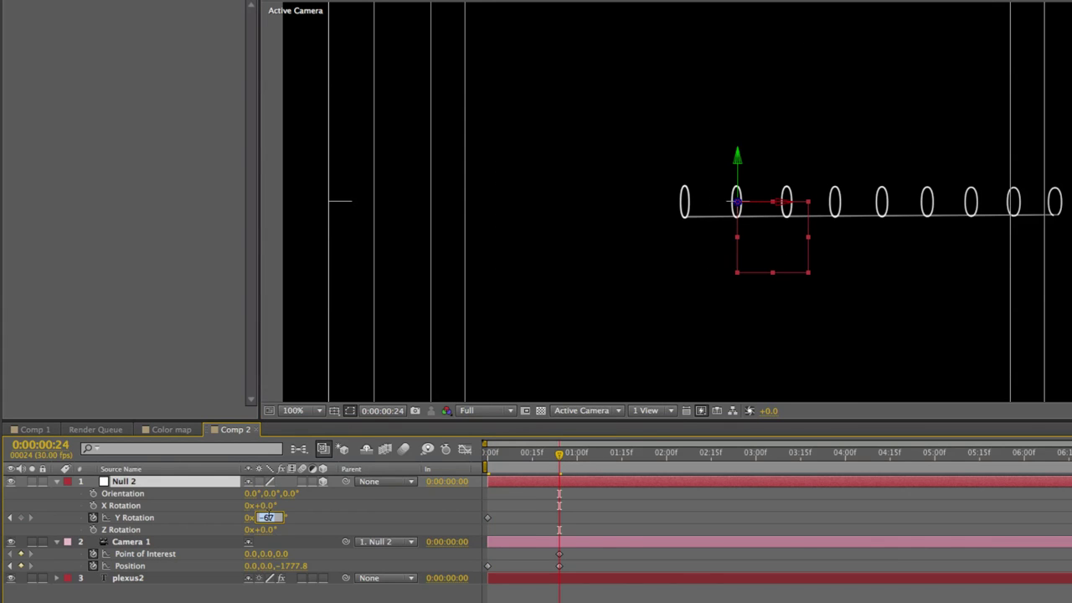
key(Return)
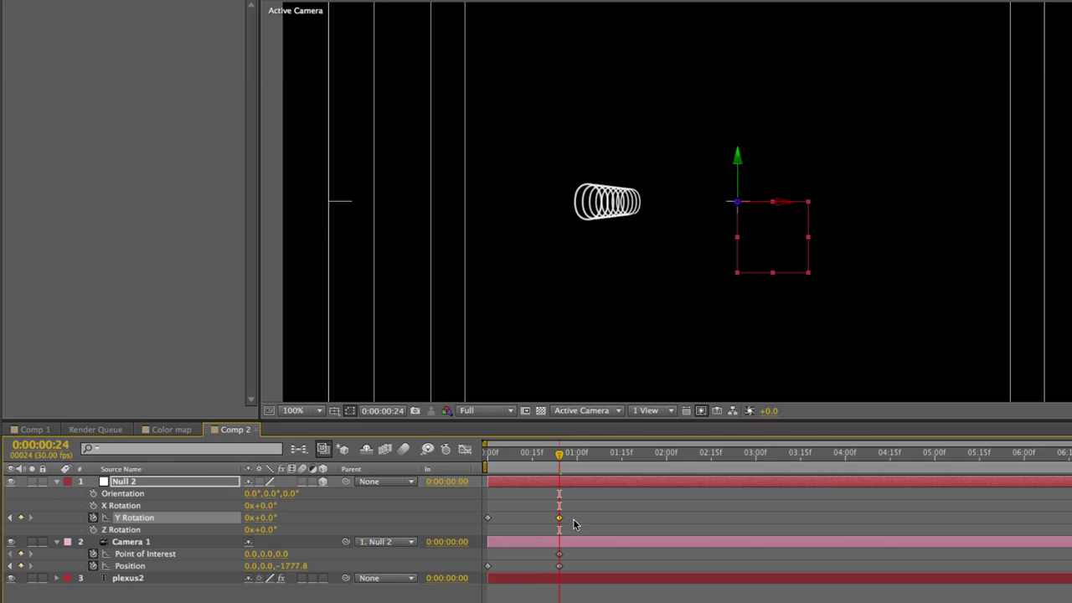
drag(573, 519, 442, 566)
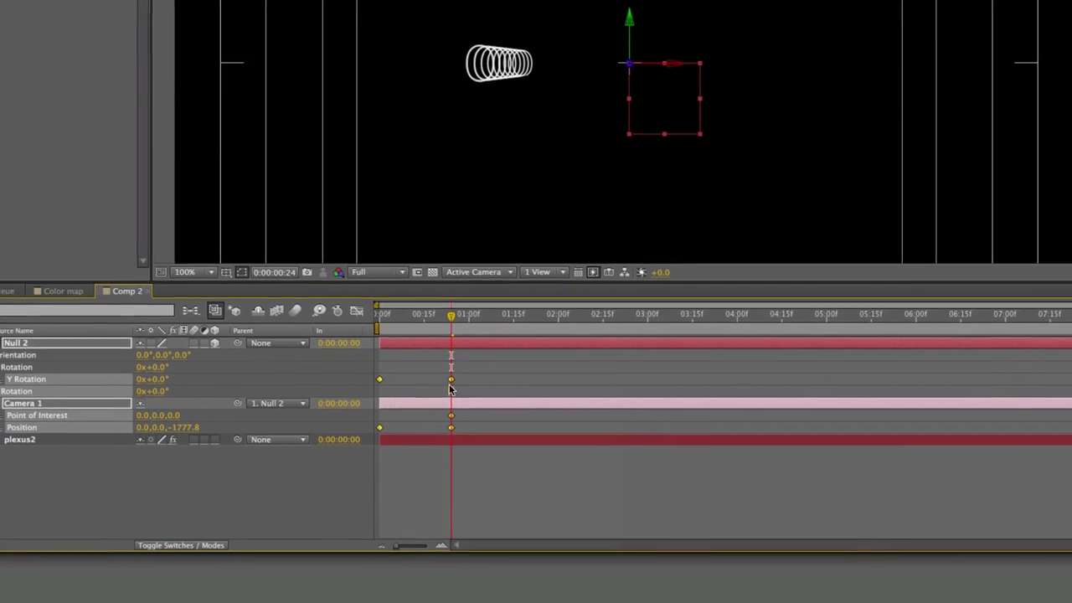
- Apply Easy Ease to the selected rotation and camera keyframes
right_click(558, 521)
mouse_move(679, 602)
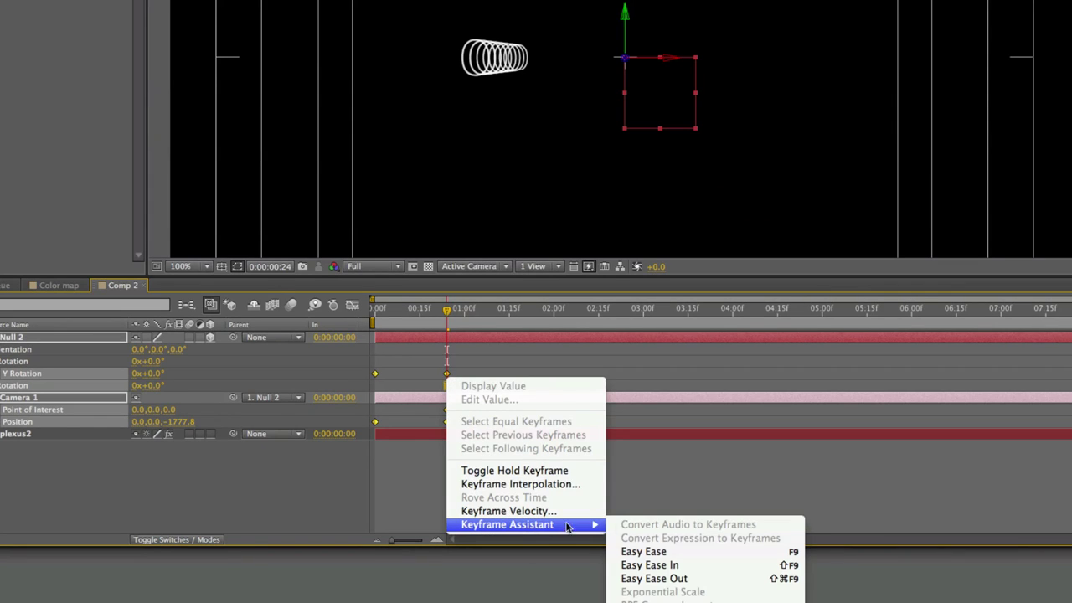
click(669, 552)
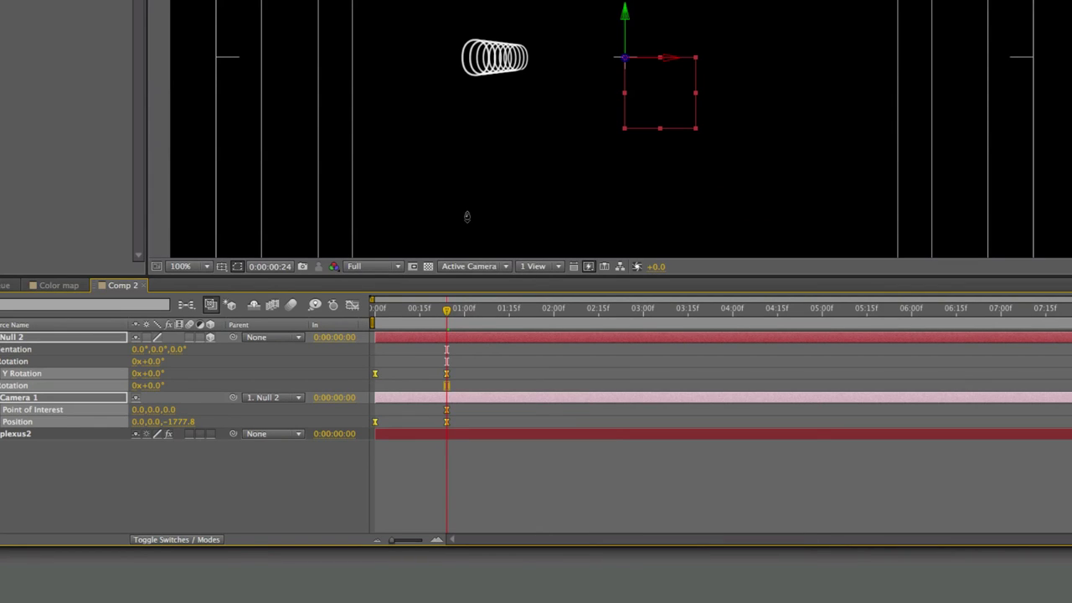
- Preview the move and start the camera closer, at Z -402.7 on frame 0
key(space)
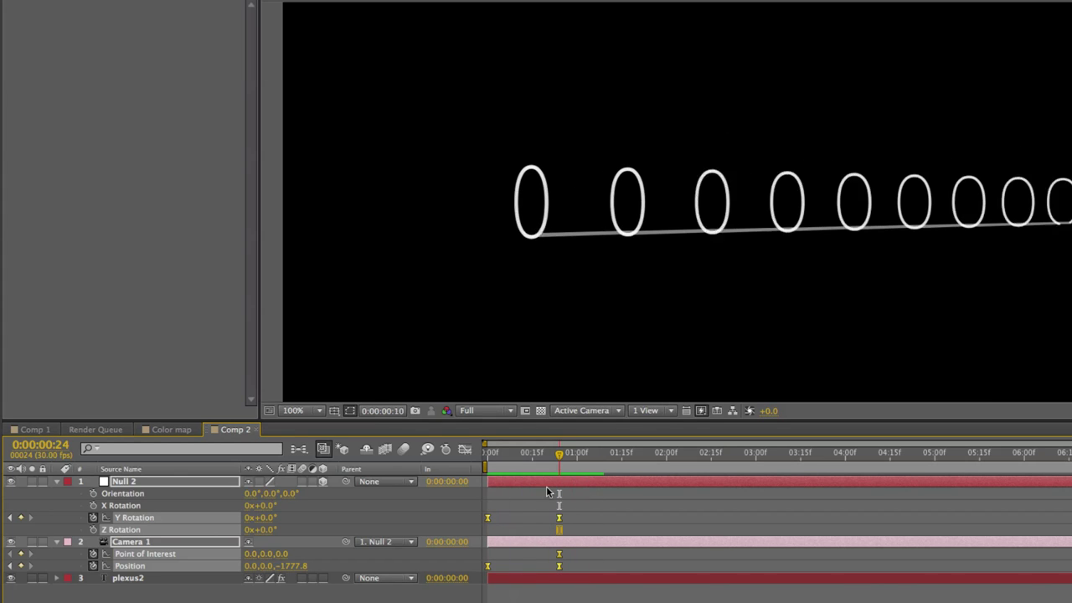
key(space)
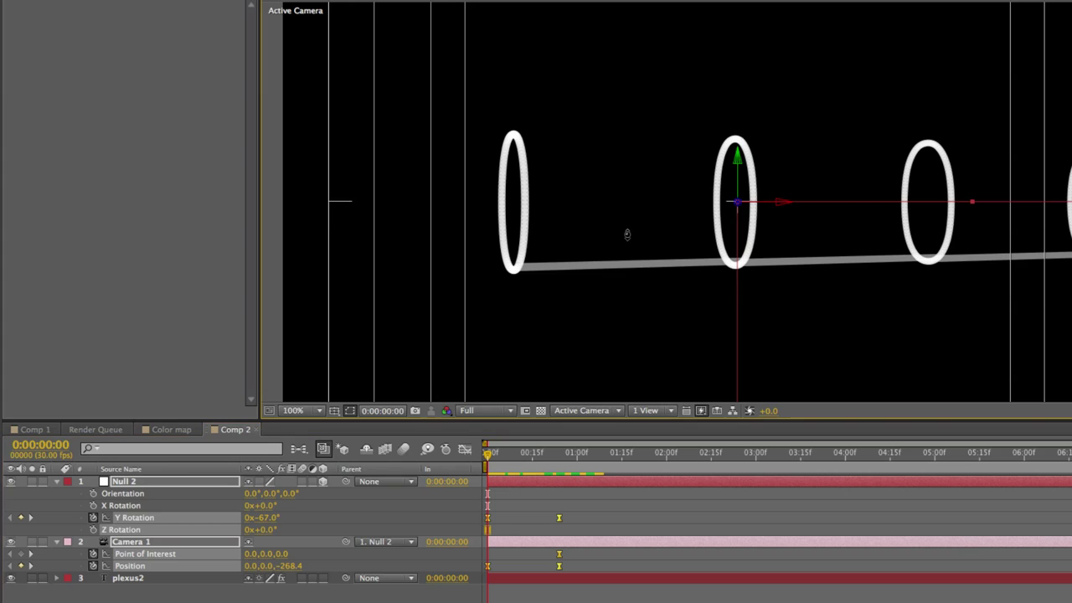
drag(628, 234, 656, 344)
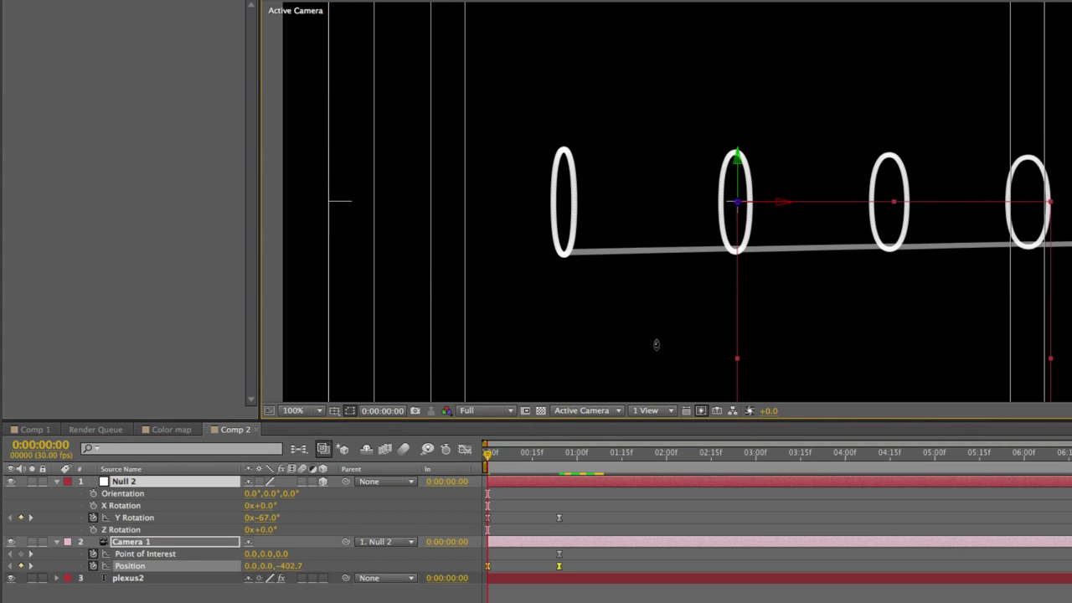
click(142, 578)
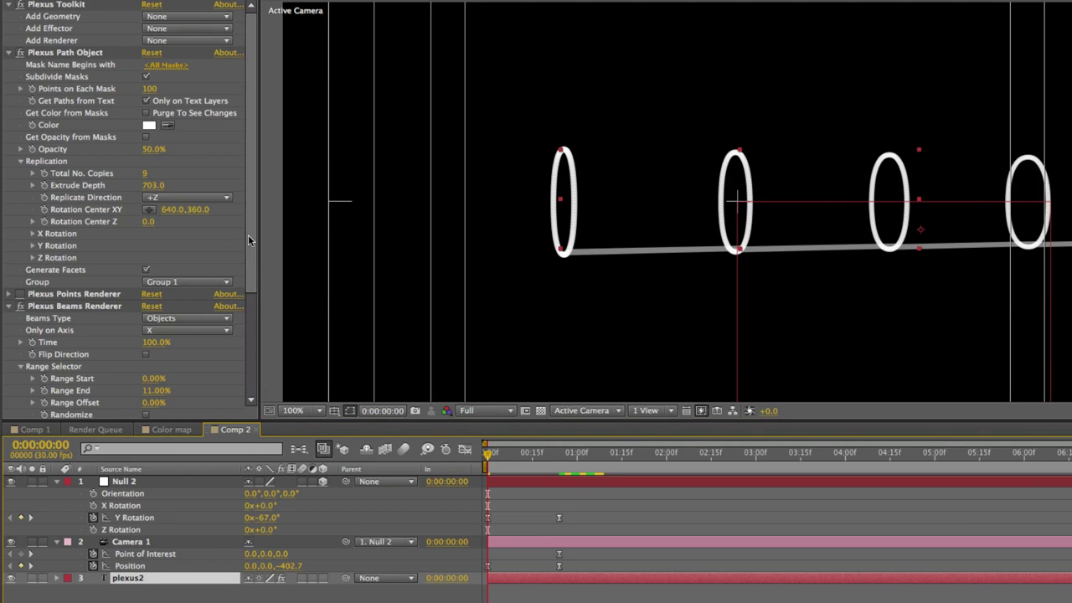
- Keyframe beams Range End from 0% at frame 0 to 100% at frame 24, then scrub the early frames
drag(248, 241, 250, 337)
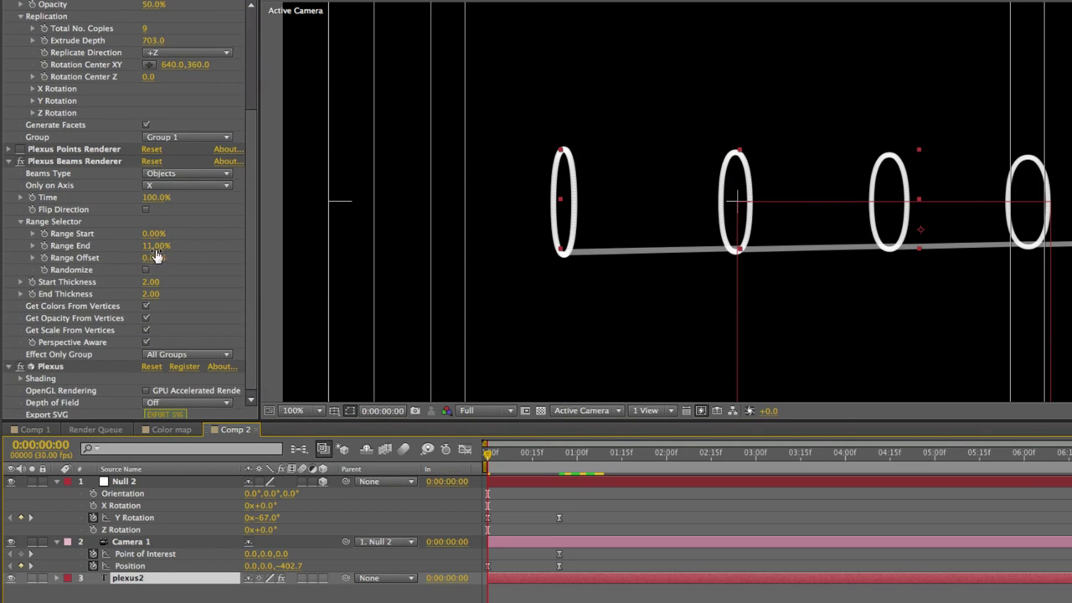
drag(155, 255, 133, 246)
click(44, 245)
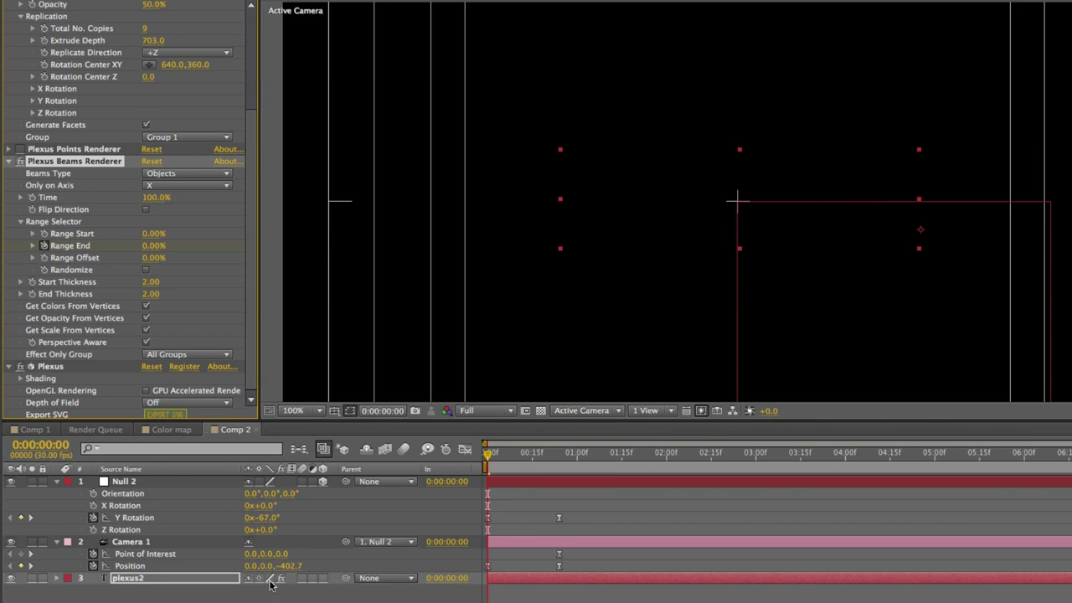
key(u)
key(k)
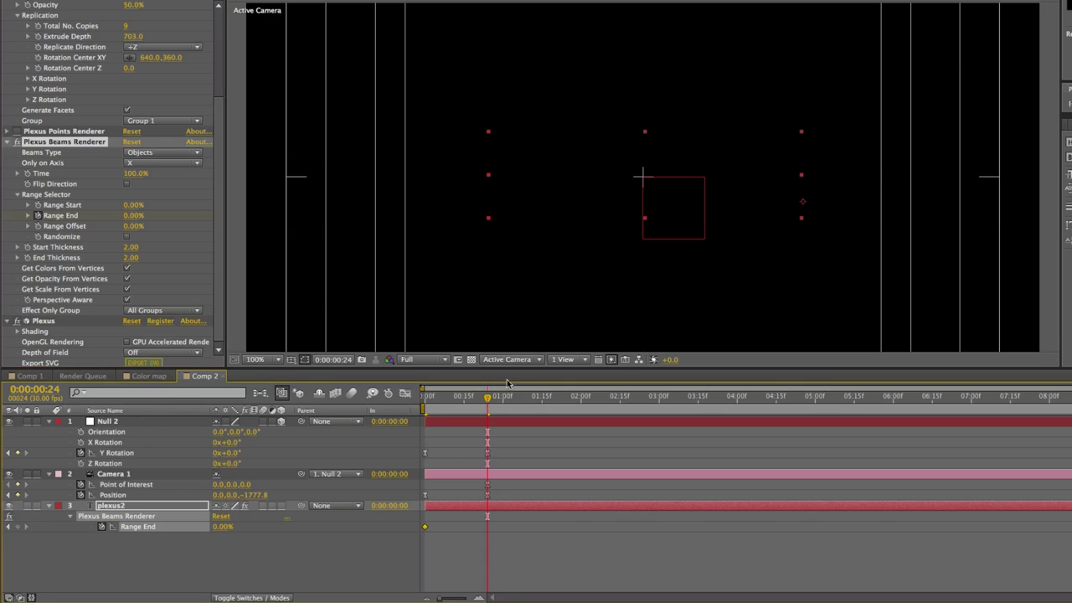
drag(130, 219, 262, 204)
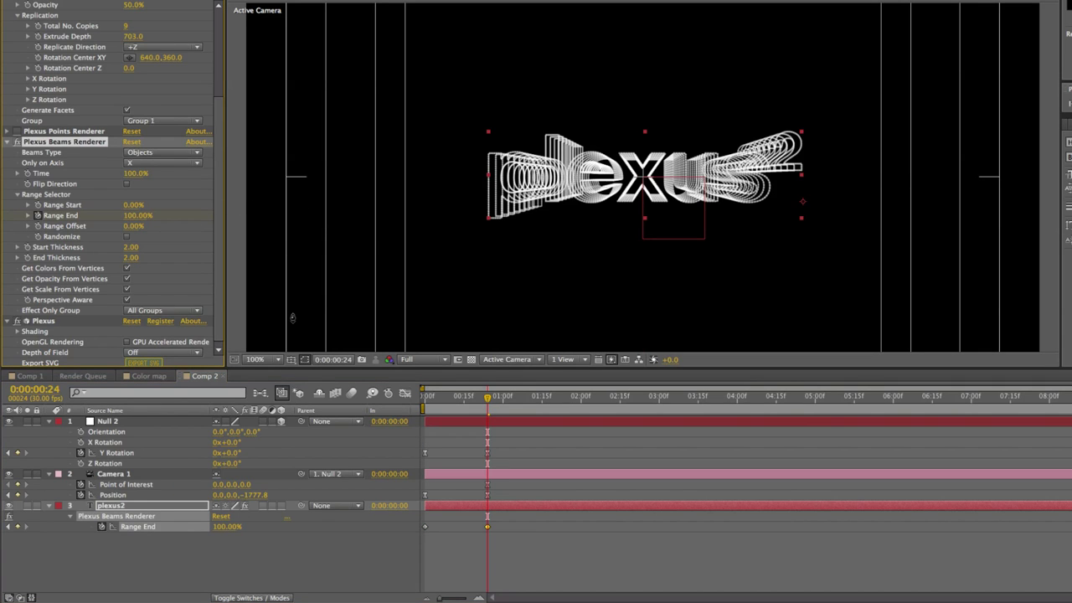
drag(488, 402, 425, 399)
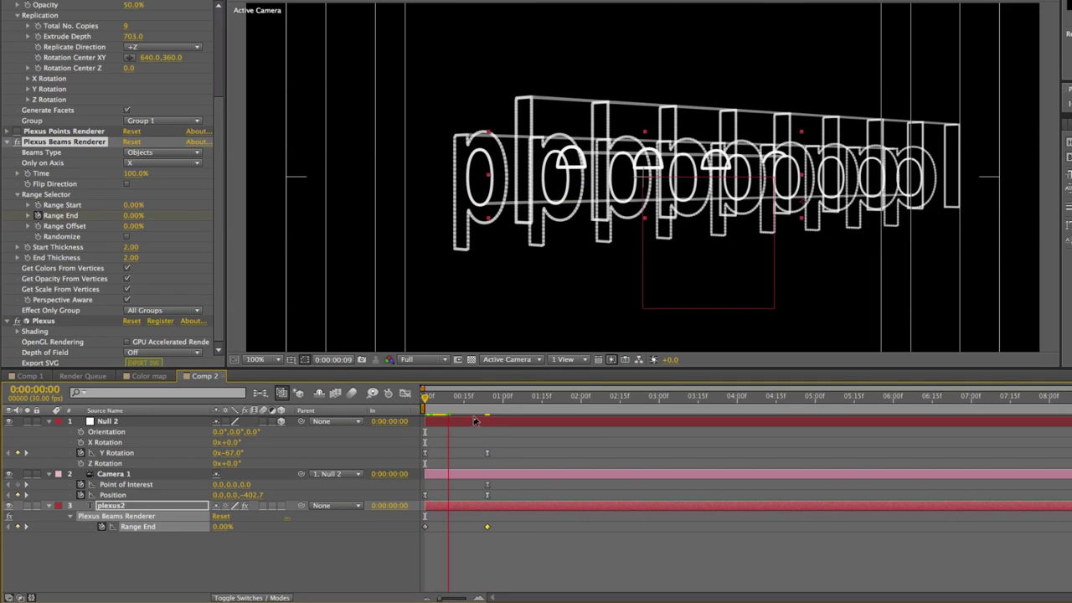
drag(457, 412, 438, 538)
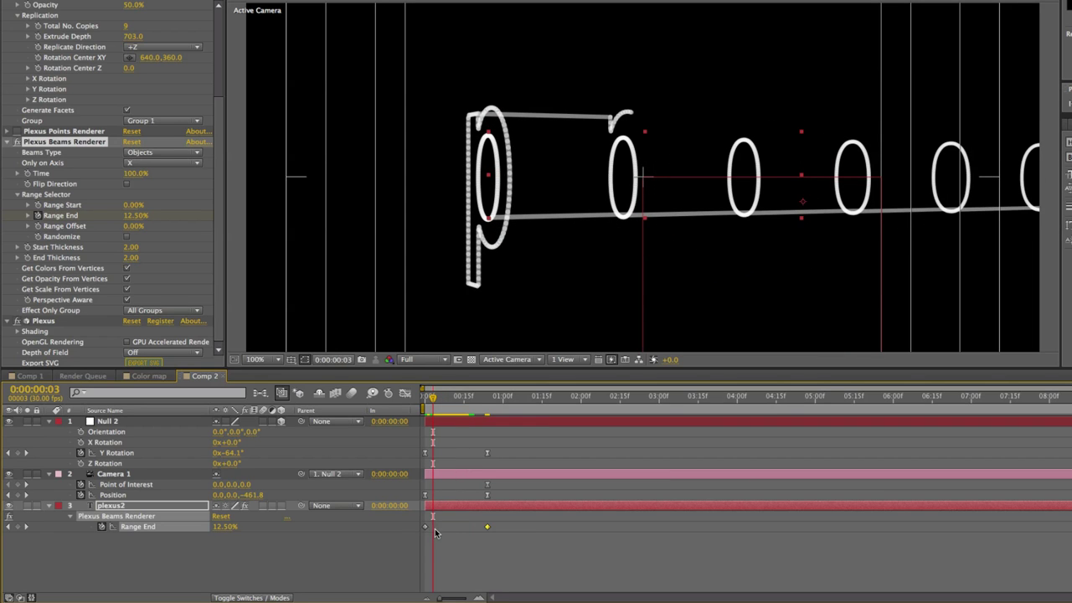
- Apply Easy Ease Out to the first Range End keyframe and preview the build
right_click(425, 526)
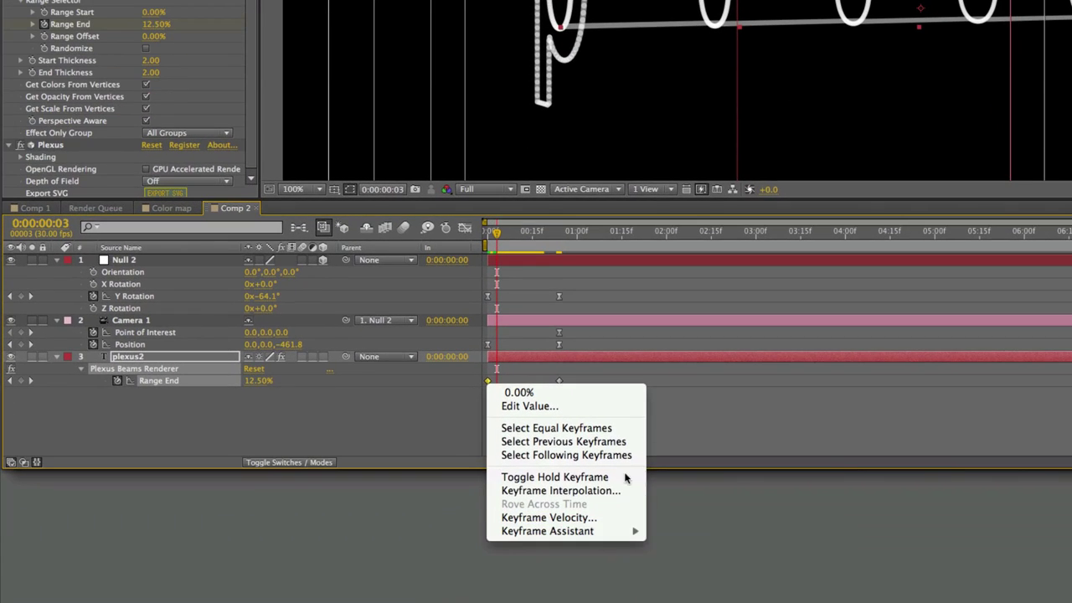
click(572, 508)
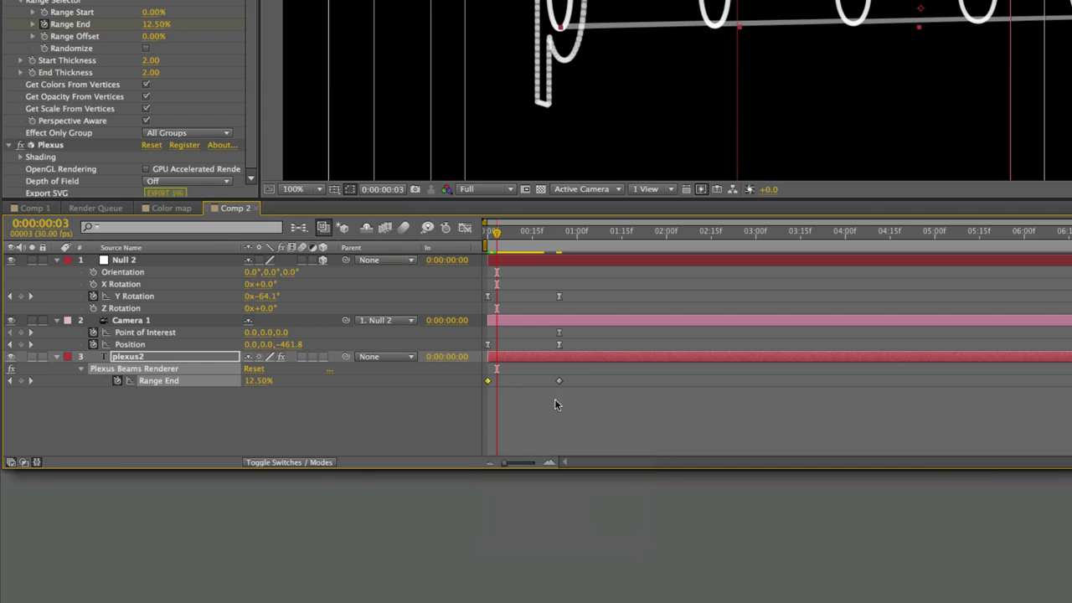
right_click(488, 383)
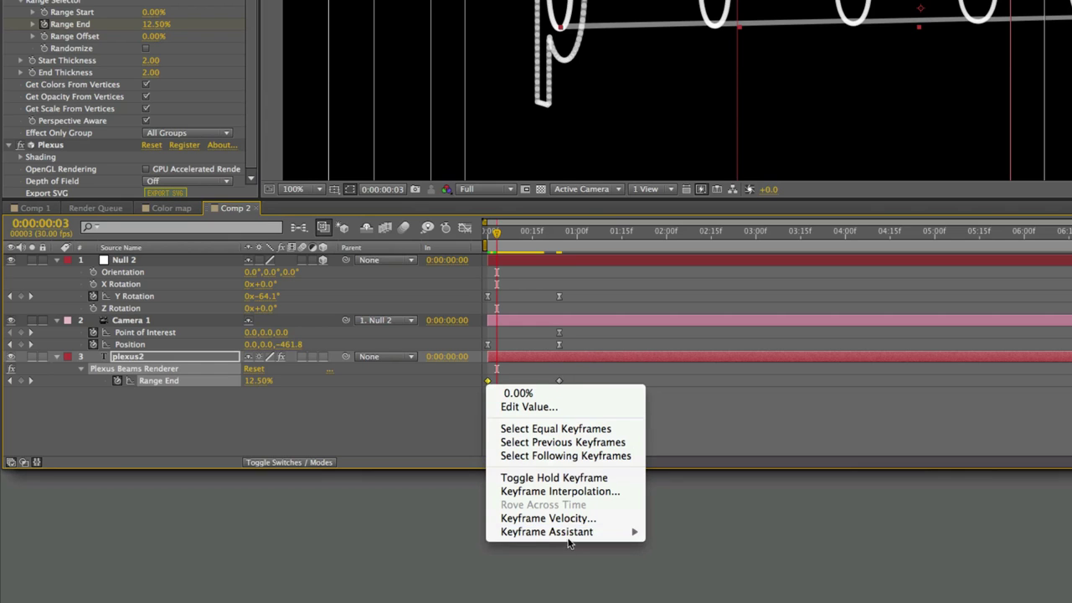
click(683, 553)
right_click(491, 387)
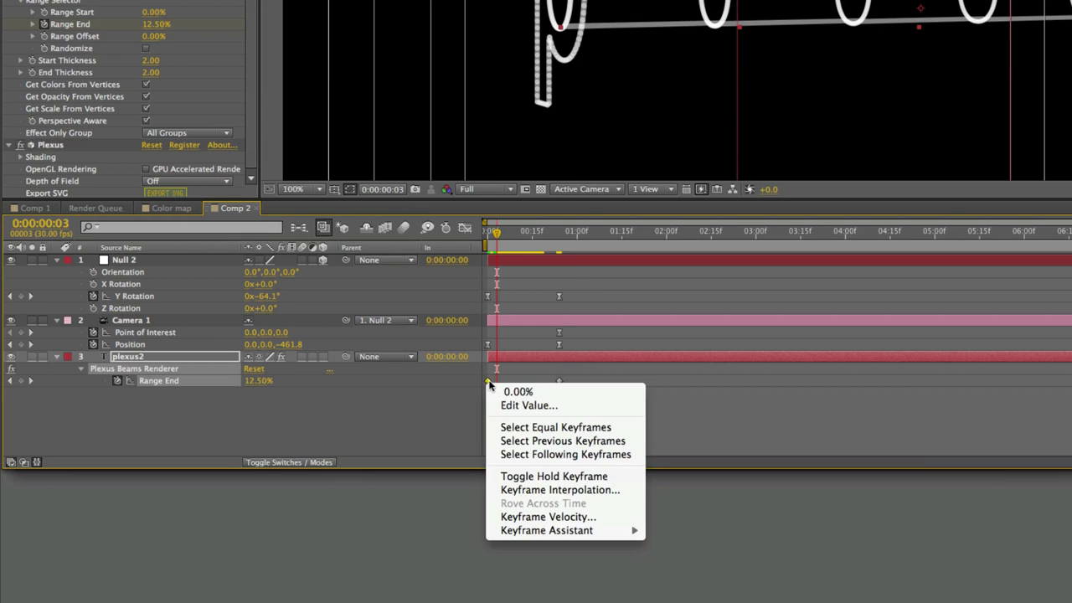
mouse_move(566, 531)
click(759, 585)
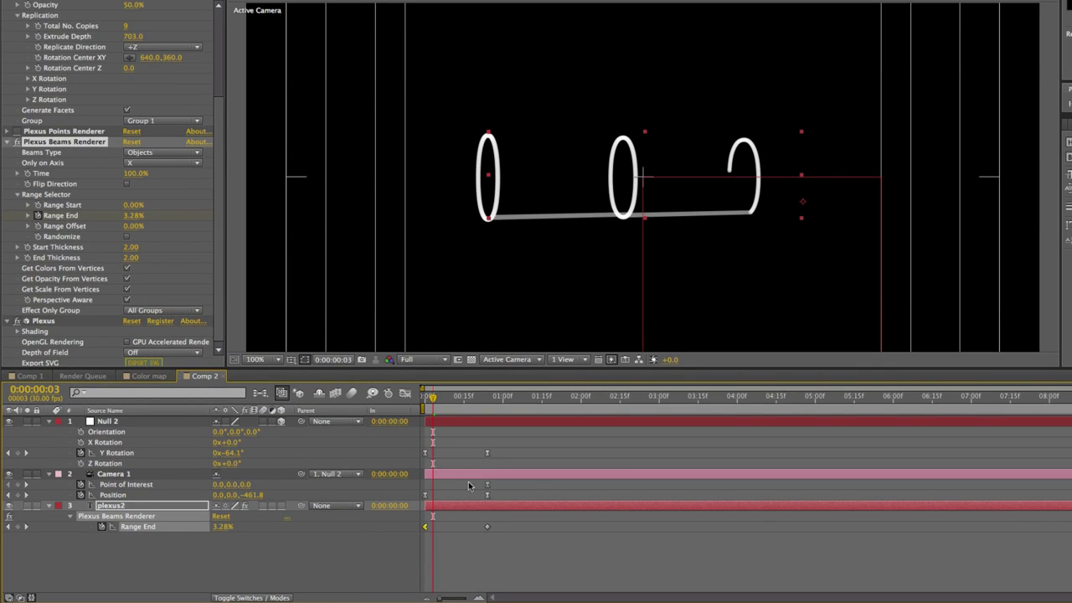
key(KP_0)
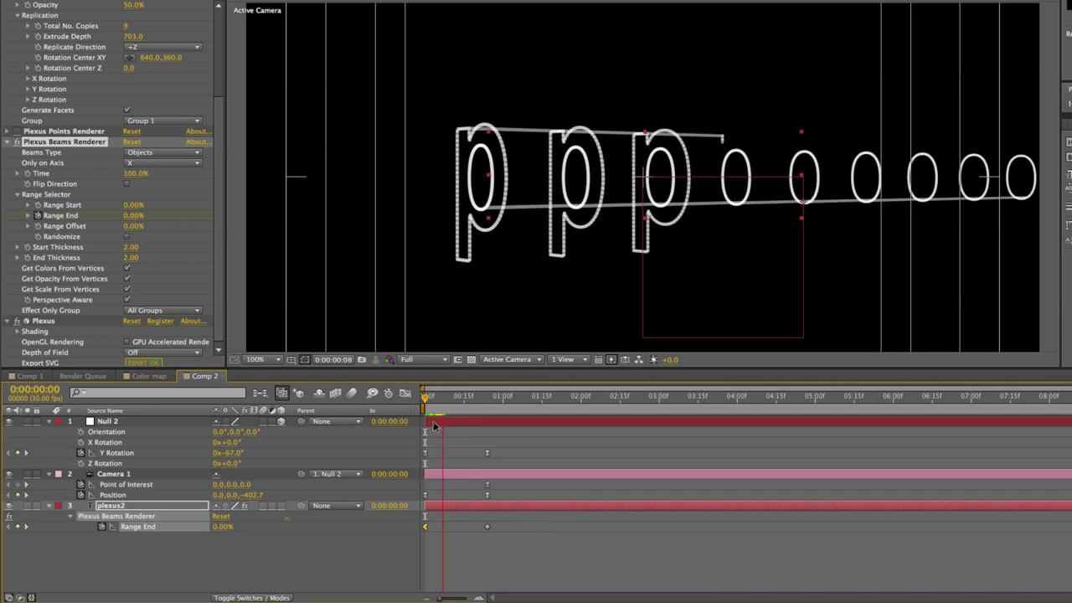
- Shift the Range End end keyframes later and play back the retimed build
drag(501, 444, 483, 533)
drag(486, 454, 523, 458)
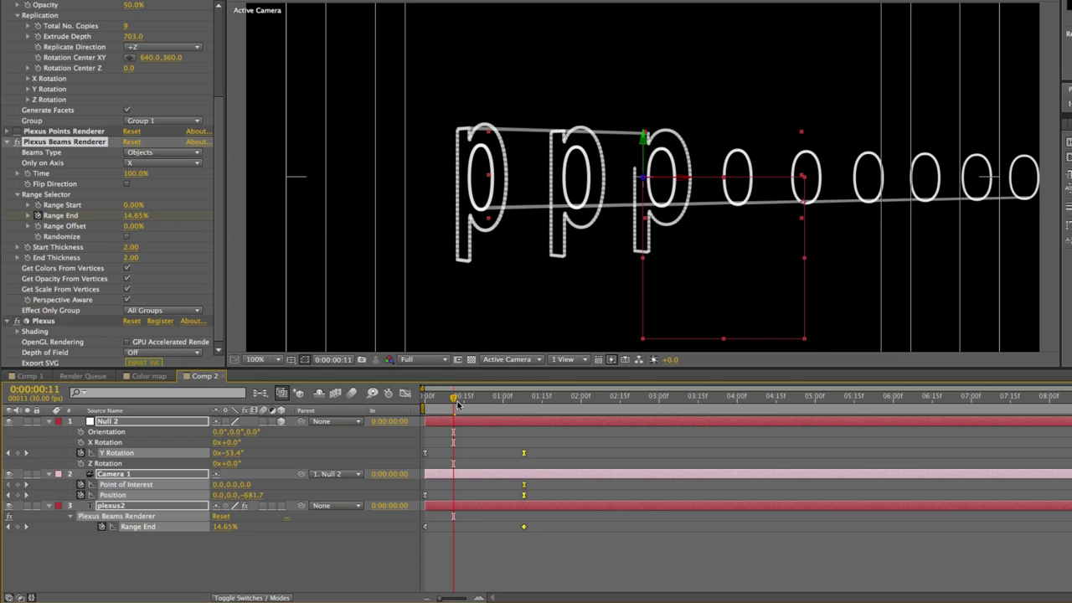
drag(453, 397, 426, 406)
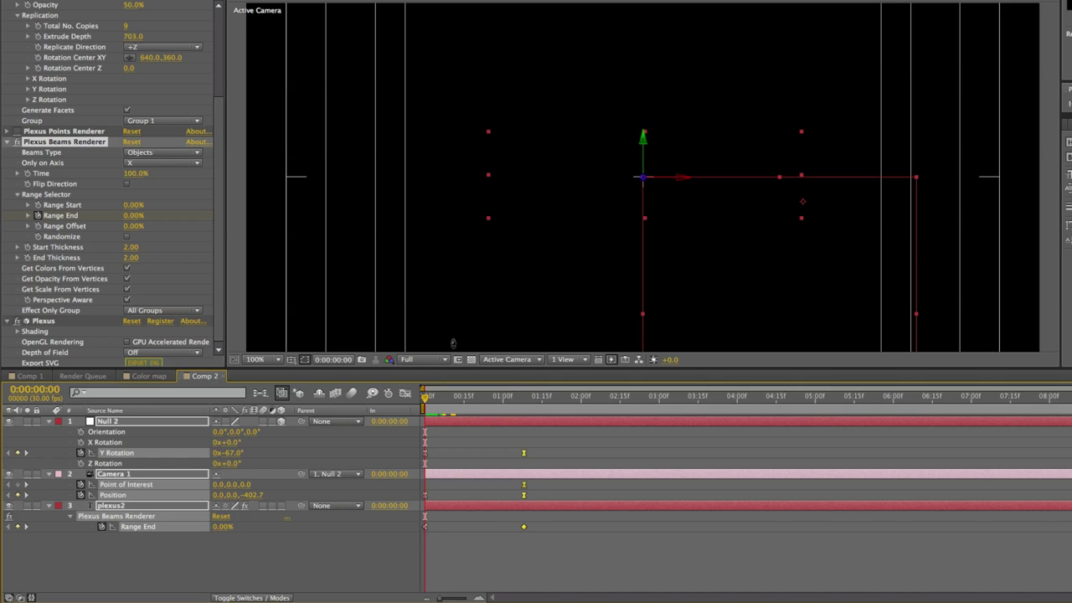
key(space)
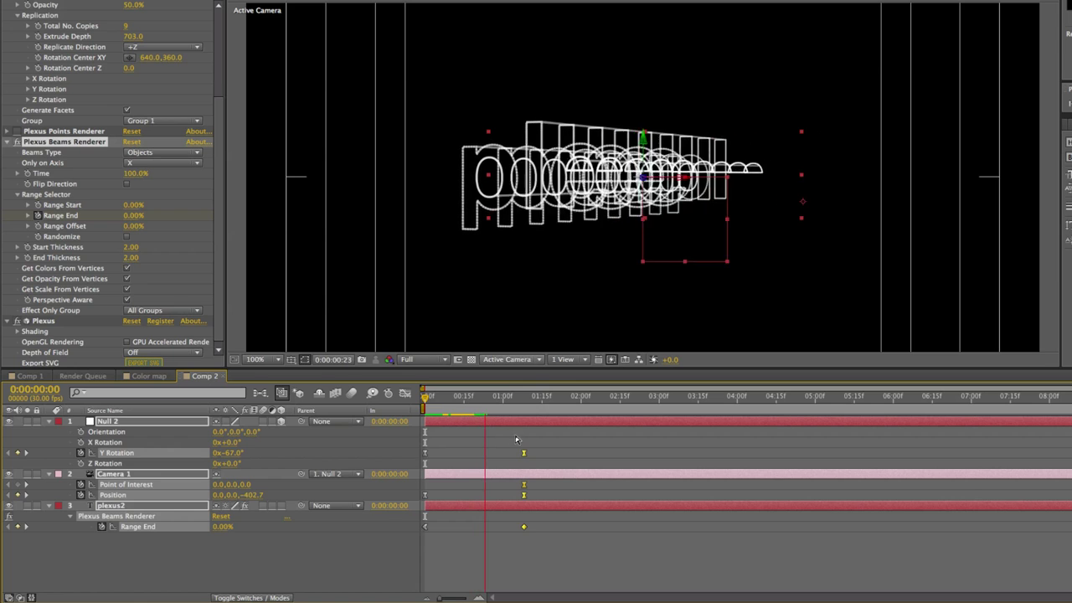
- Drag the Range End ease influence out in the speed graph, ending at 0:00:01:08
click(427, 527)
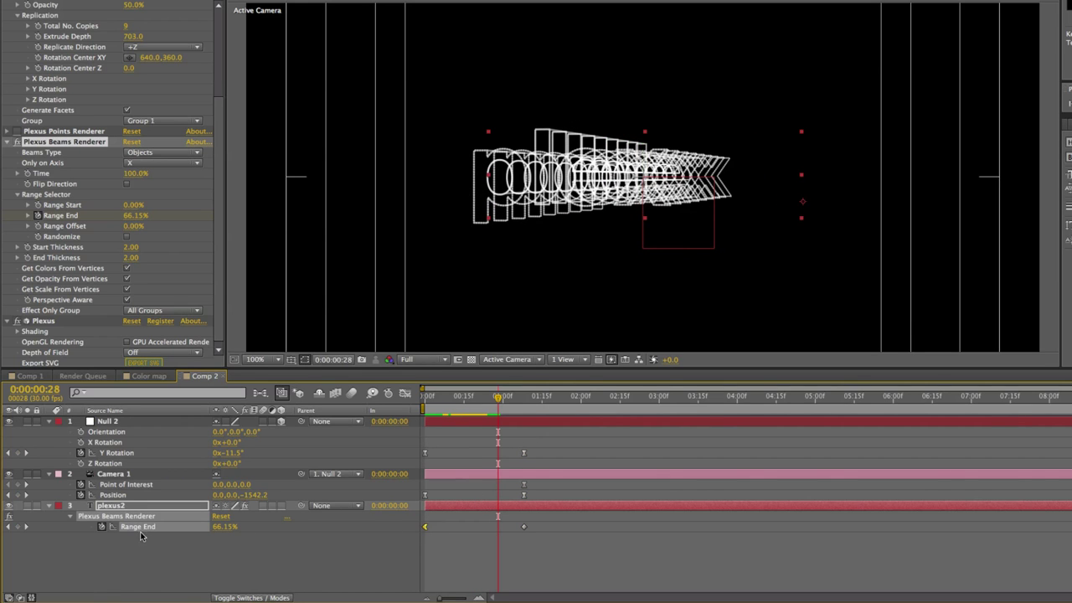
click(406, 393)
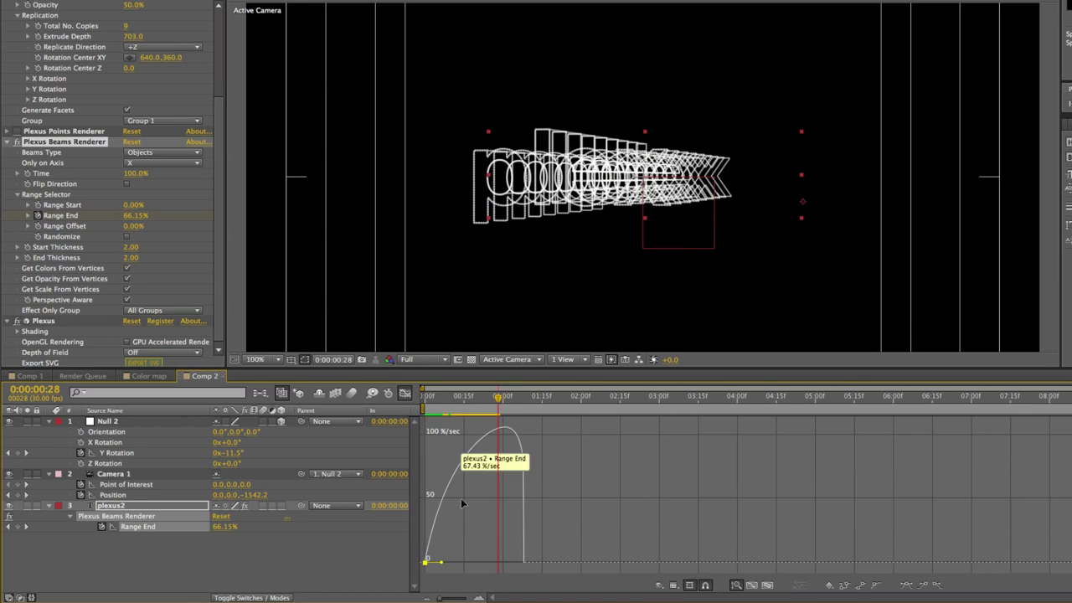
mouse_move(457, 563)
mouse_down()
mouse_move(494, 562)
mouse_move(474, 563)
mouse_up()
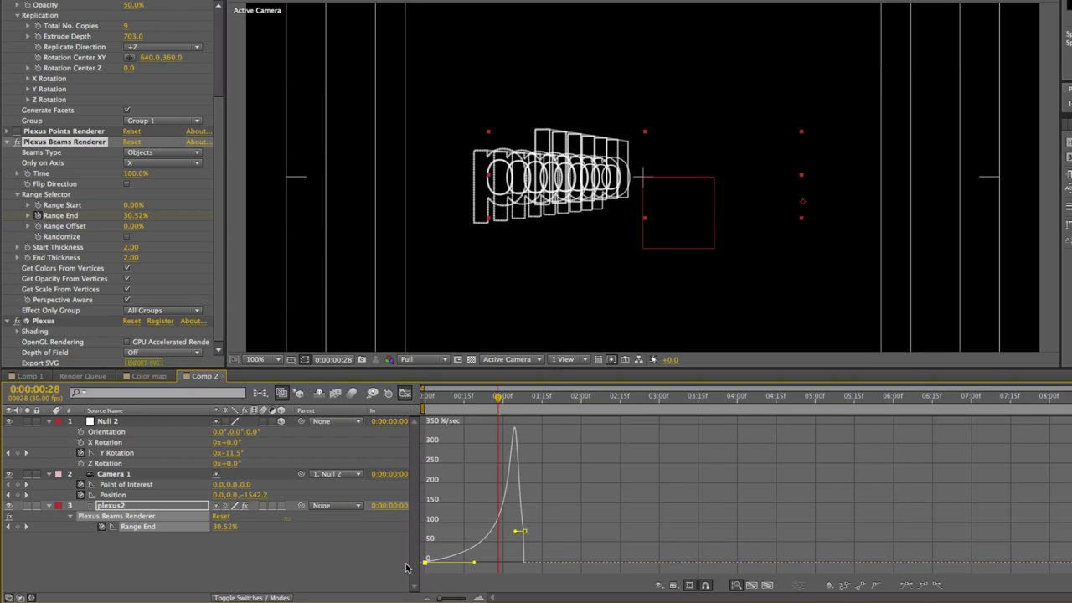
click(406, 393)
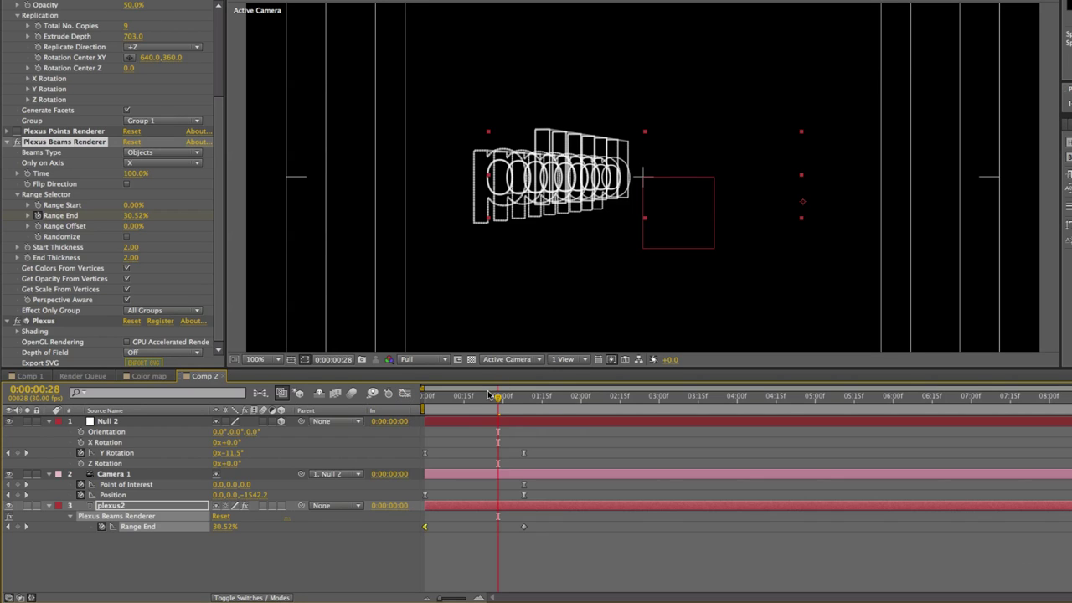
drag(497, 396, 373, 402)
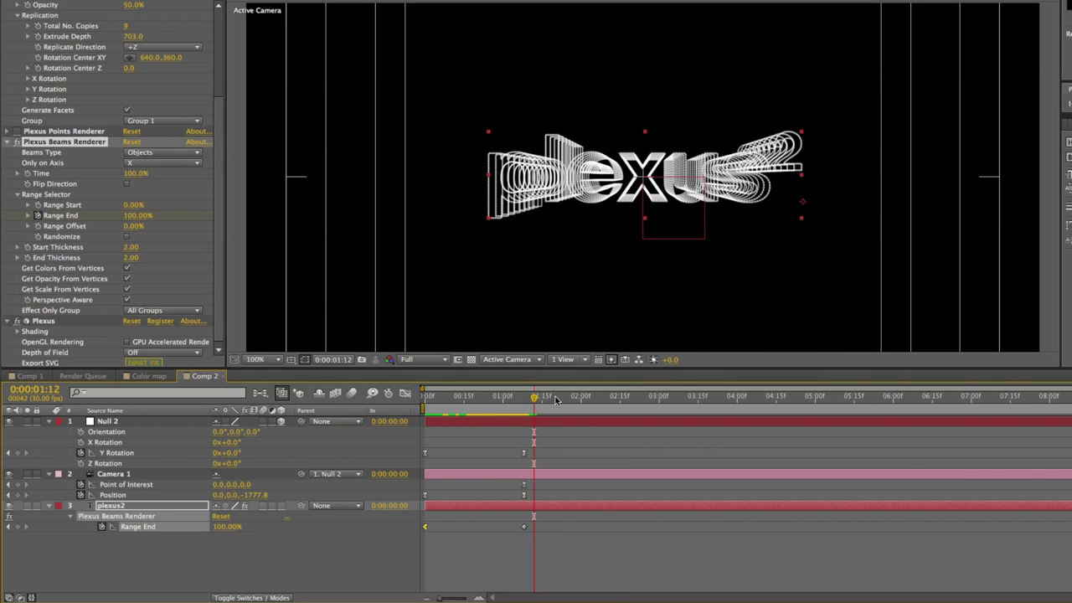
drag(534, 399, 524, 399)
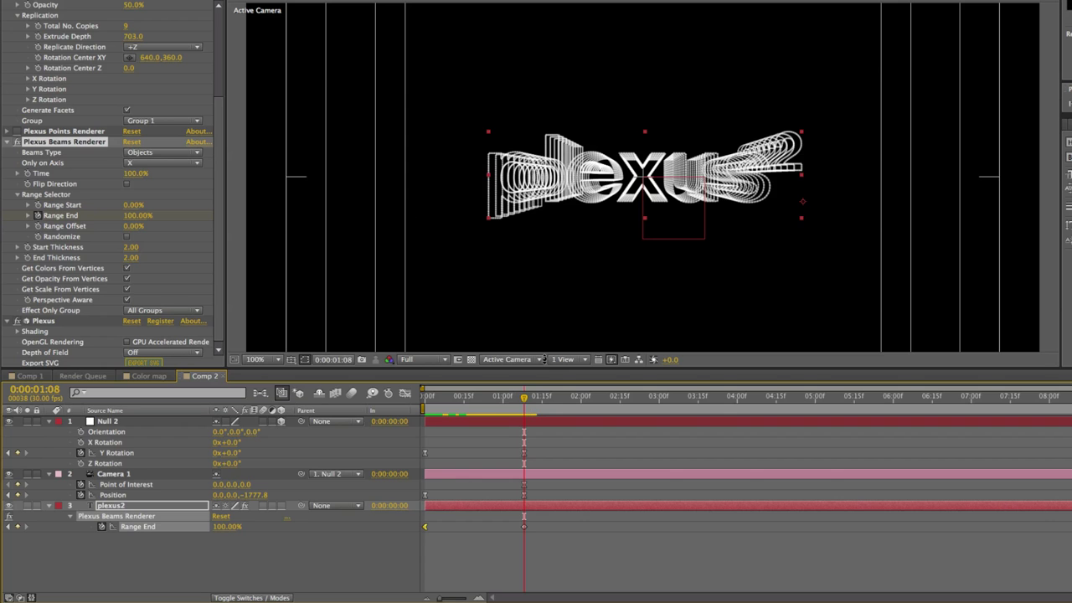
key(super+Tab)
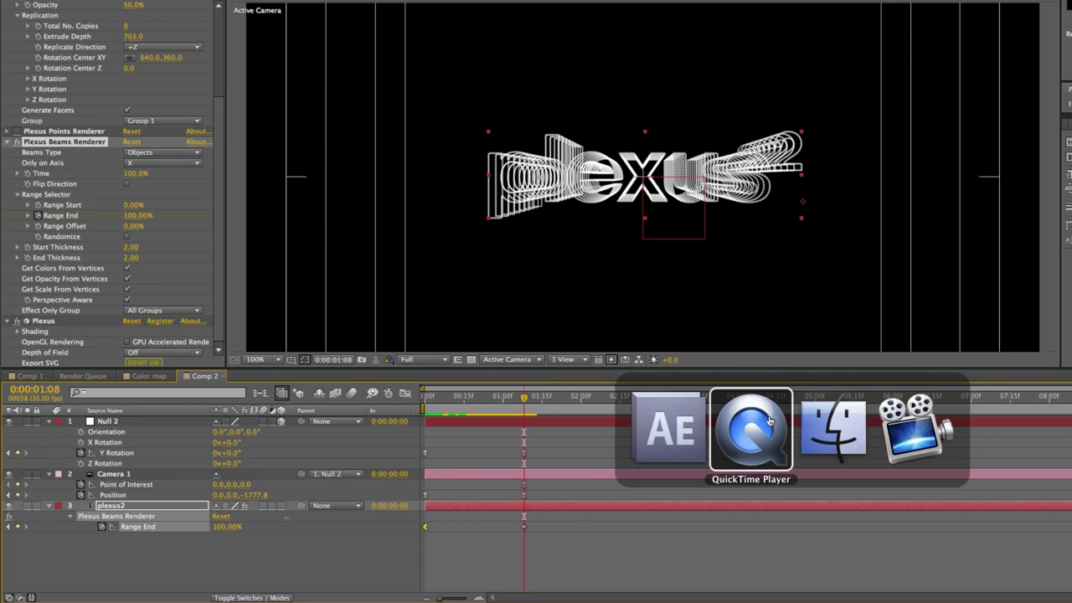
drag(537, 546, 564, 559)
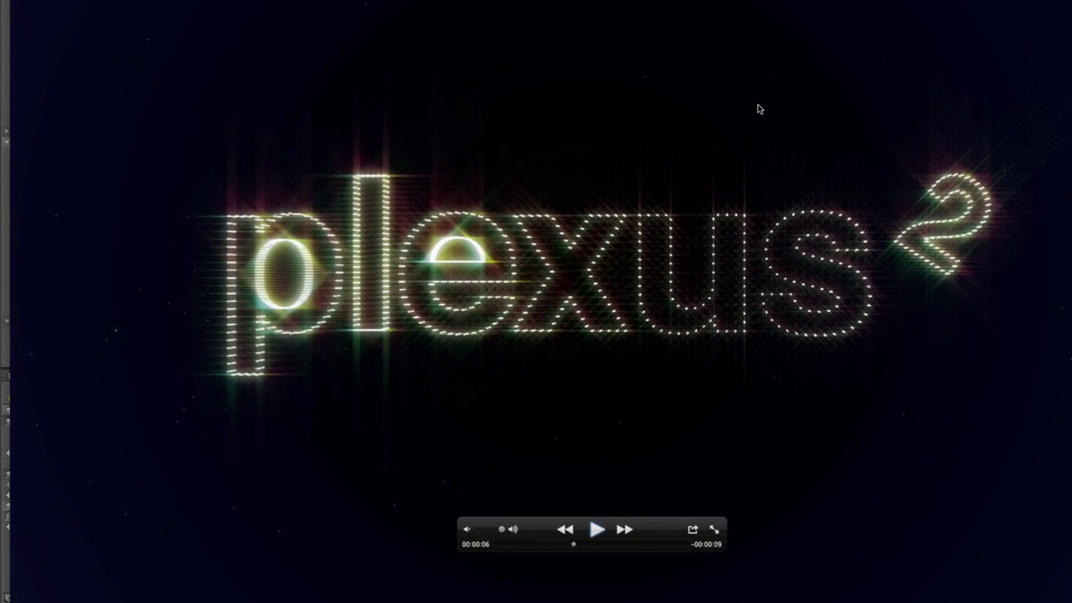
key(super+Tab)
key(super+Tab)
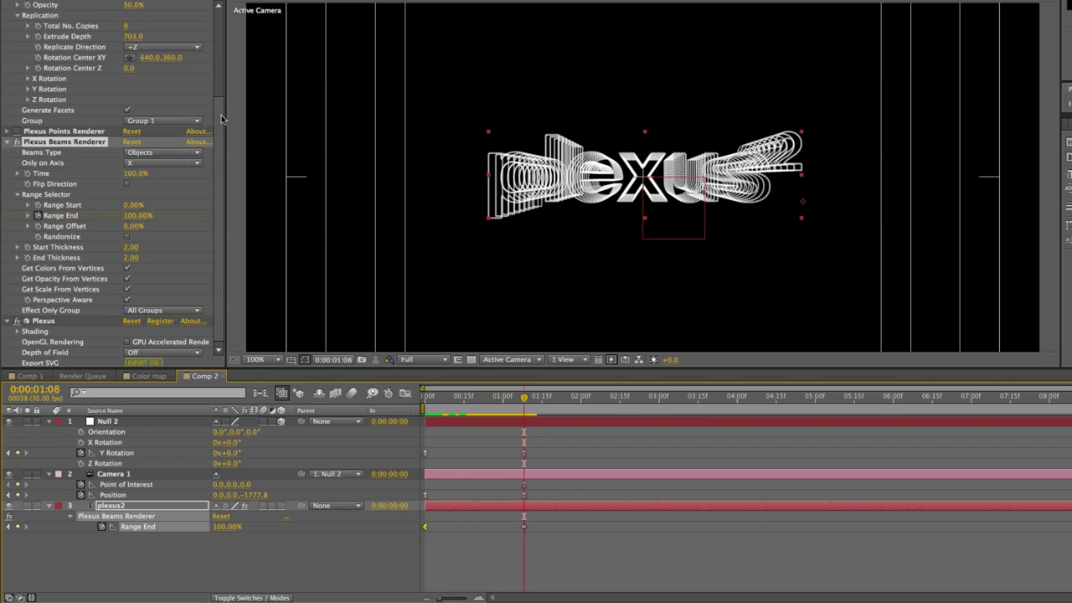
- Keyframe Extrude Depth from 703 down to 0 at 0:00:01:08, then compare with QuickTime
scroll(125, 121, up, 5)
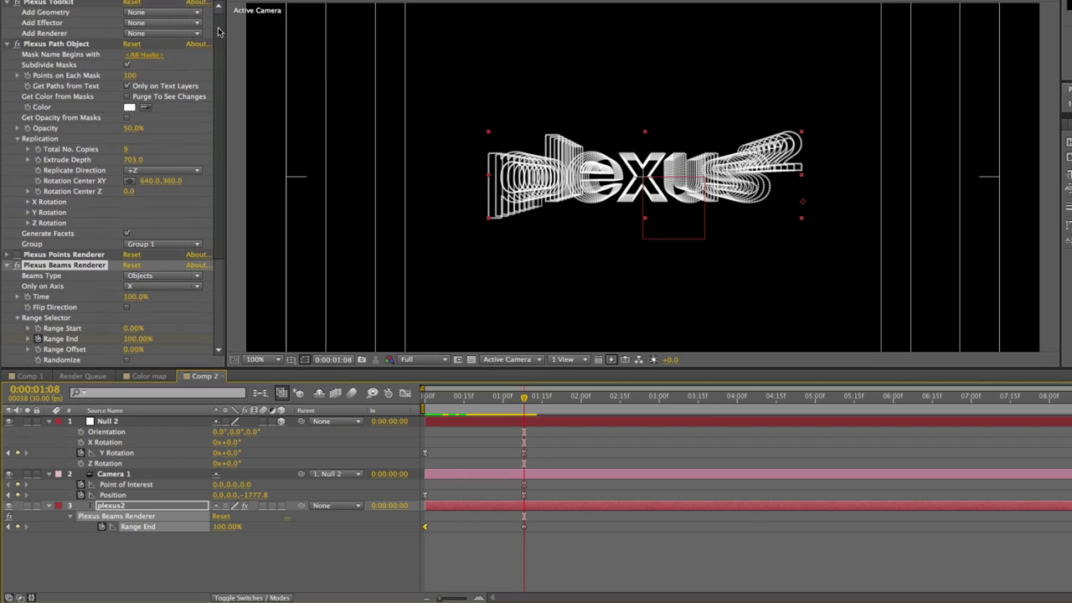
click(38, 160)
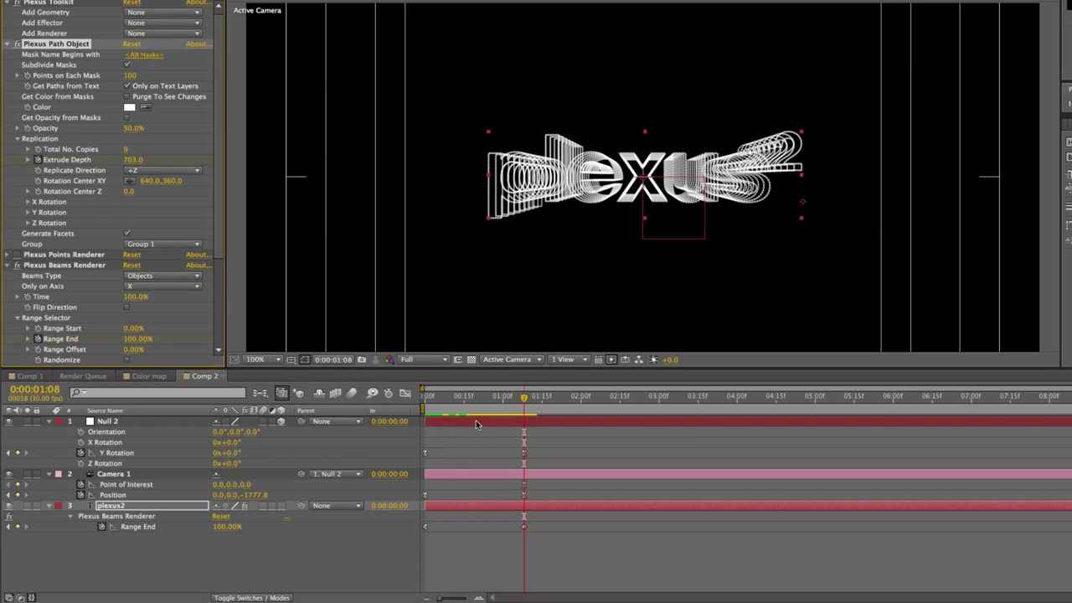
key(u)
drag(525, 530, 471, 531)
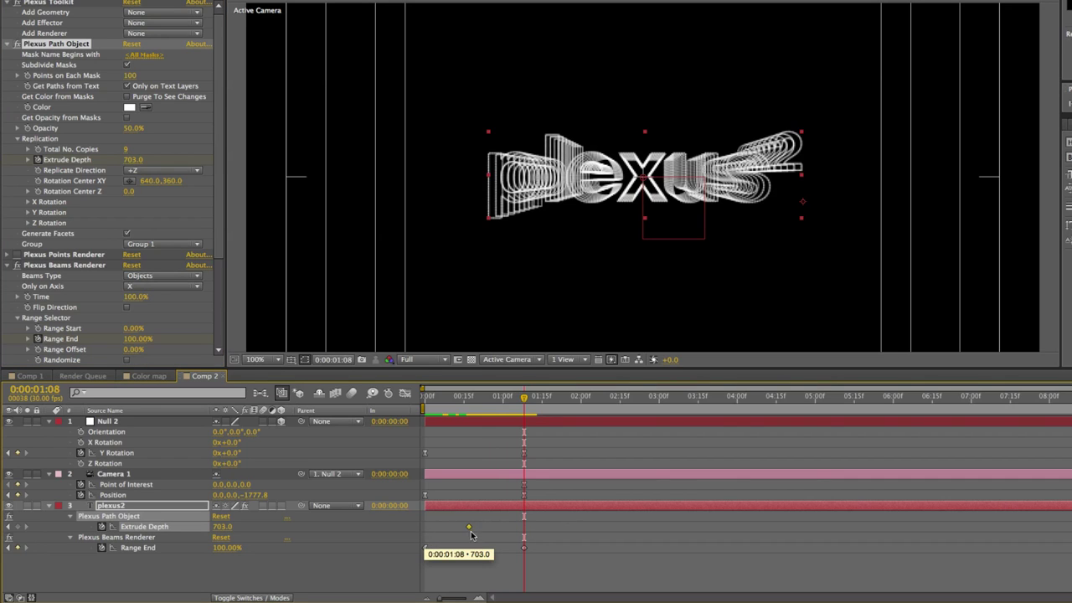
click(133, 159)
text(0)
key(Return)
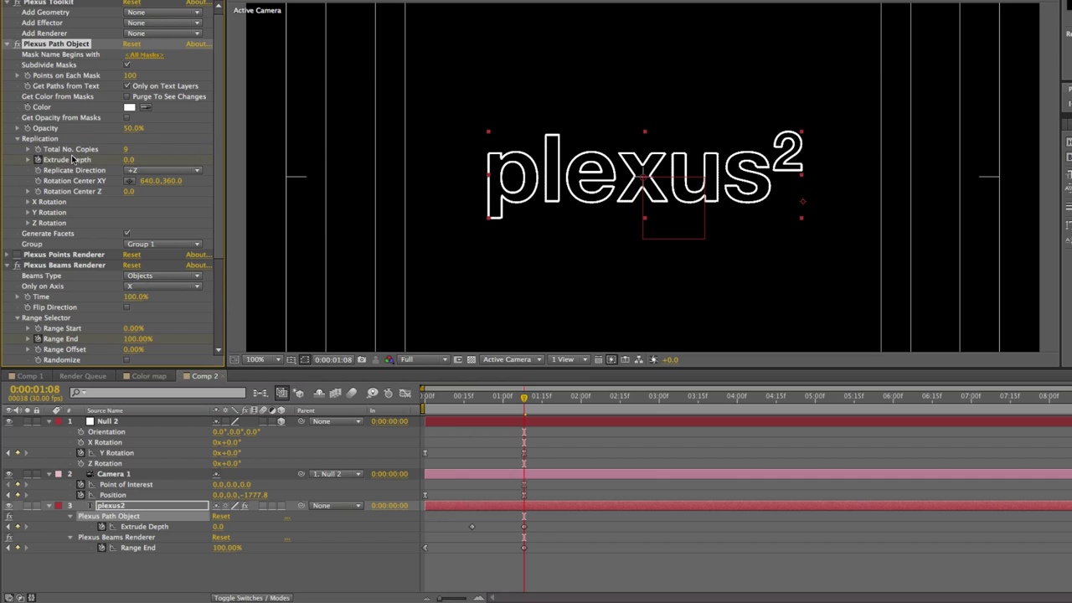
key(super+Tab)
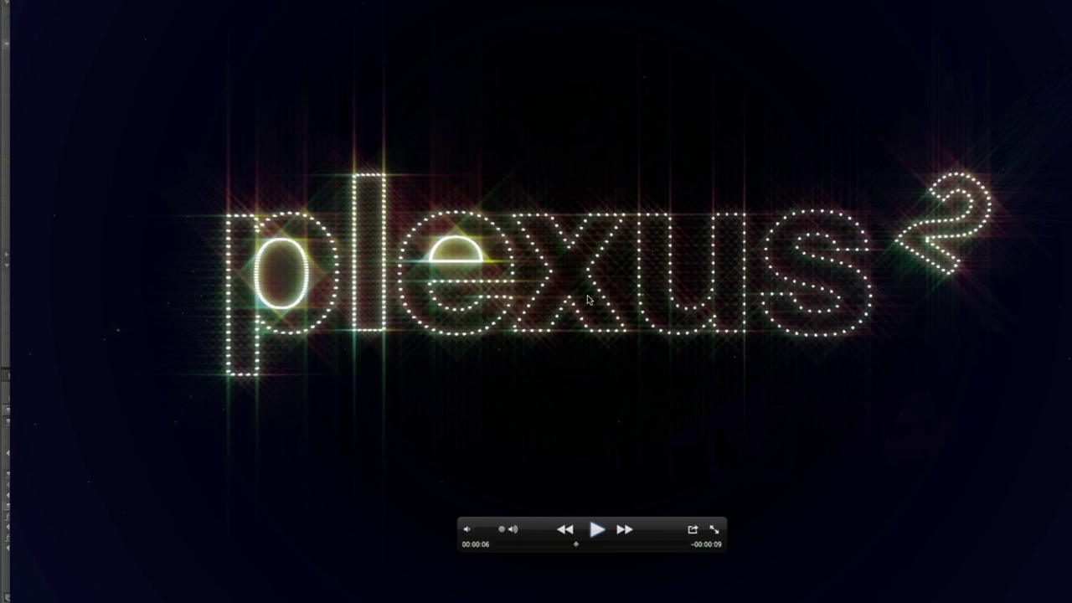
key(super+Tab)
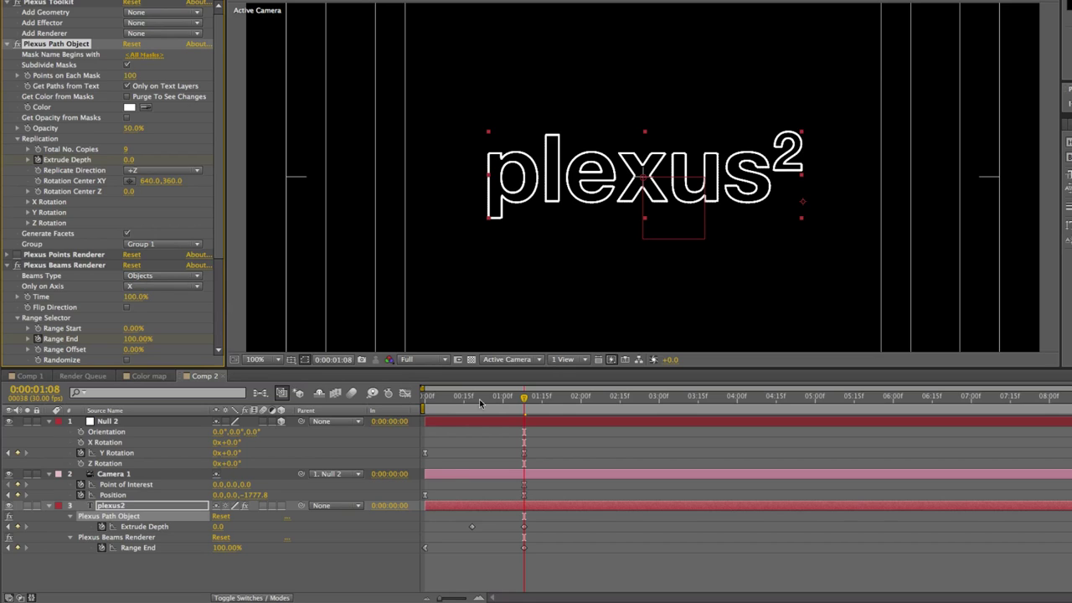
- Keyframe Total No. Copies from 9 down to 1 at 1:08 and return to frame 0
click(37, 149)
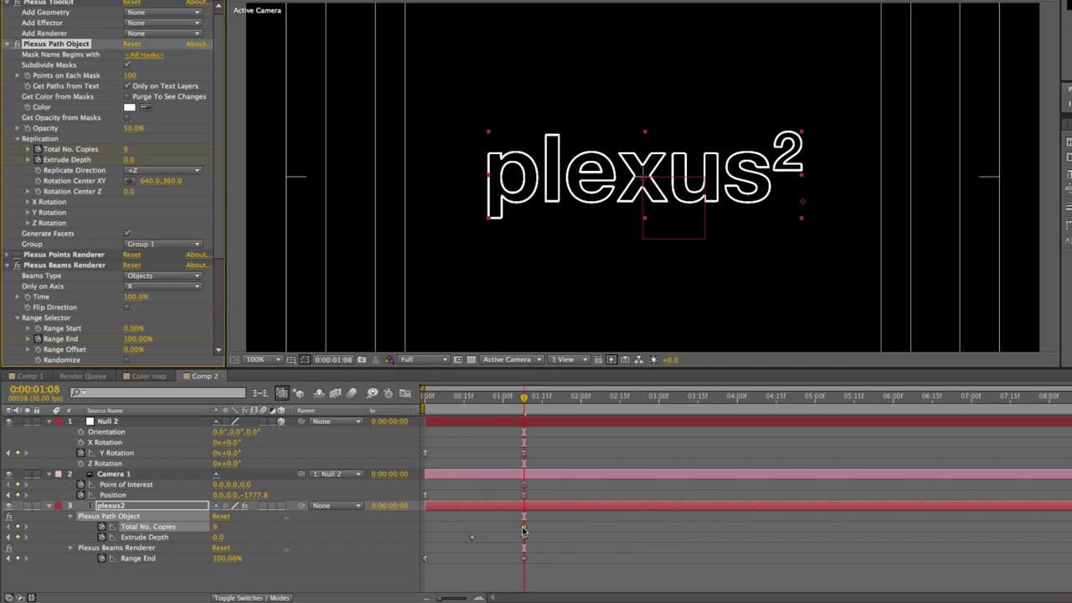
drag(523, 529, 472, 529)
click(130, 149)
text(1)
key(Return)
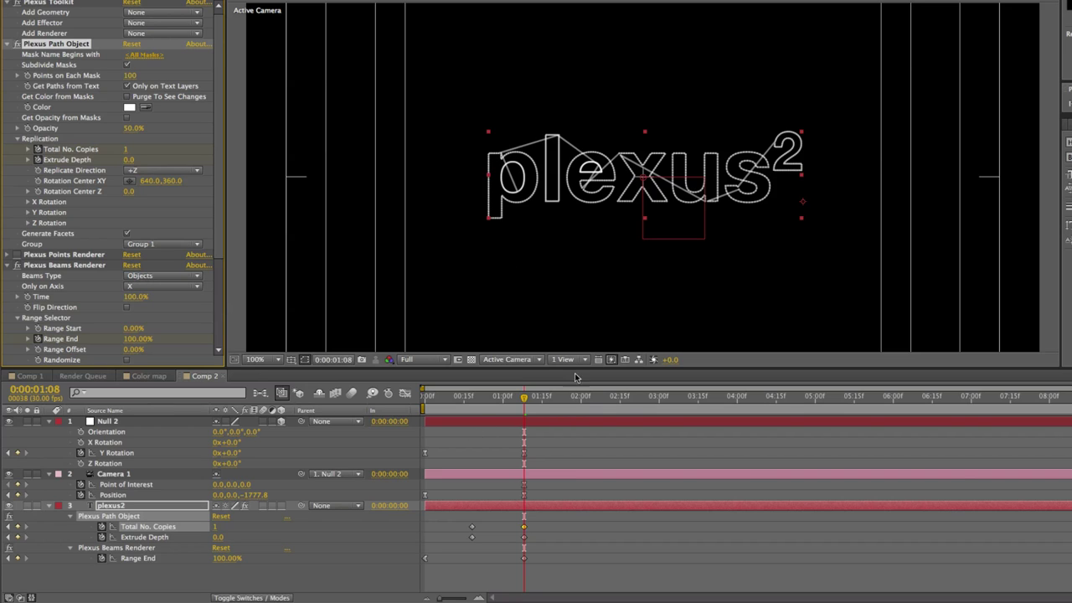
key(super+Tab)
drag(523, 400, 316, 382)
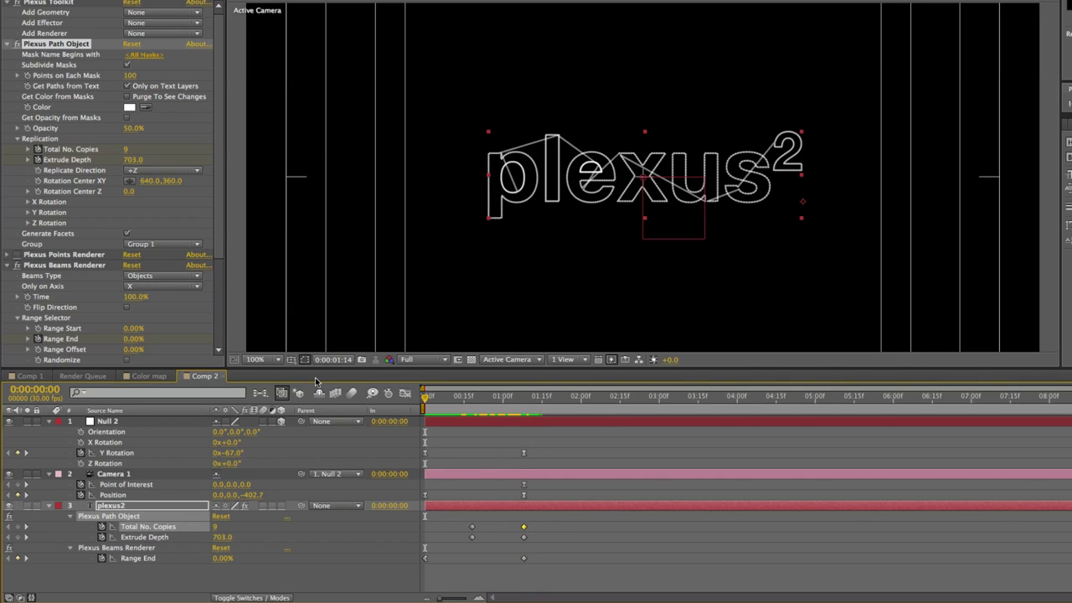
- Enable GPU Accelerated OpenGL rendering in Plexus and RAM-preview the collapsing copies
scroll(217, 210, down, 5)
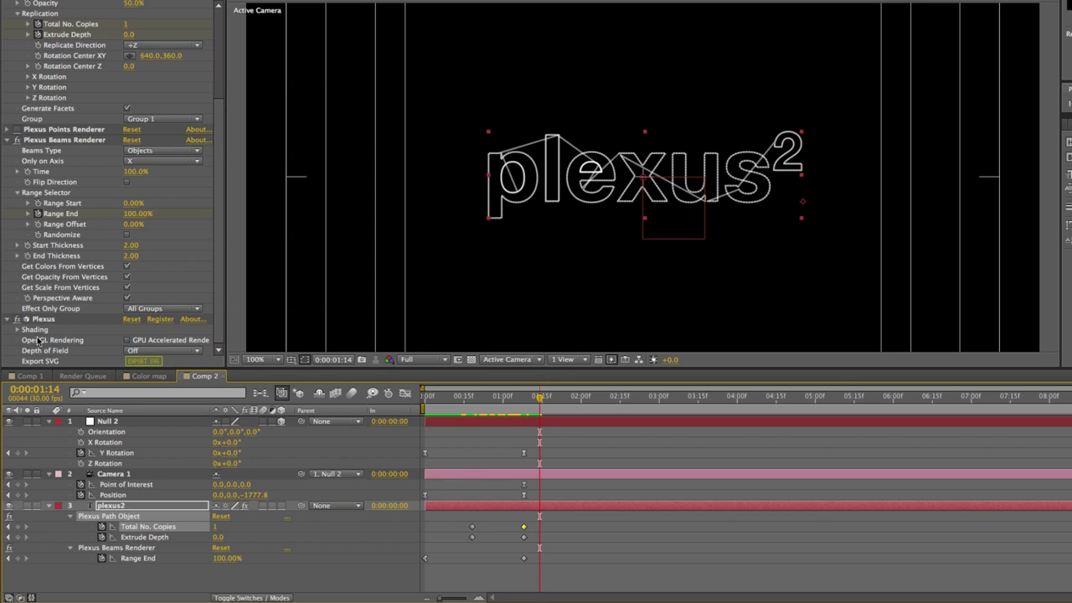
click(127, 341)
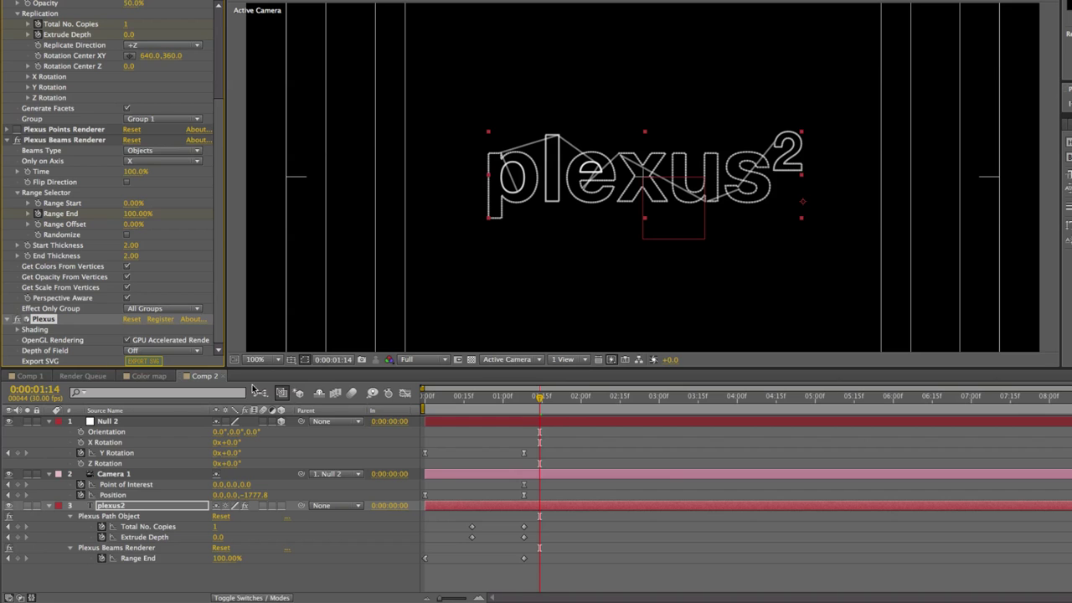
key(KP_0)
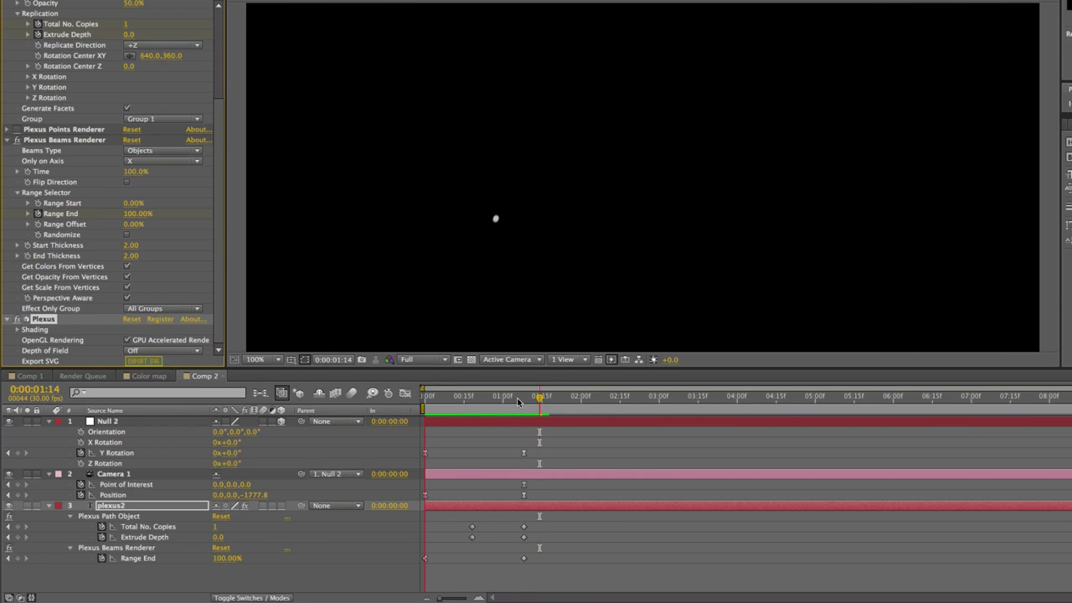
key(space)
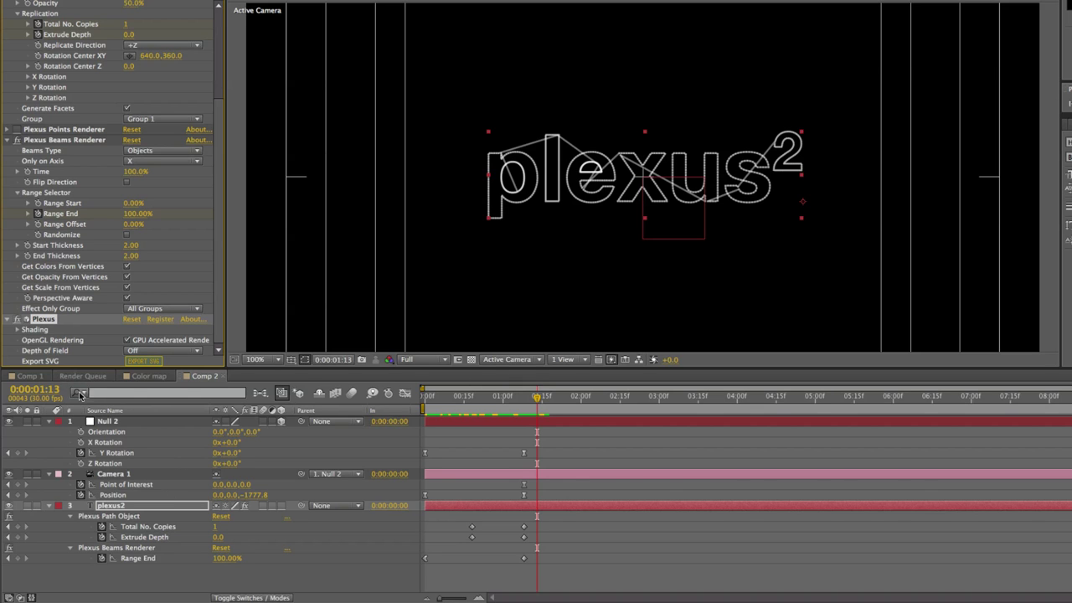
- Switch to Comp 1, check the title at about 4 and 7 seconds, and select plexus 2
click(24, 376)
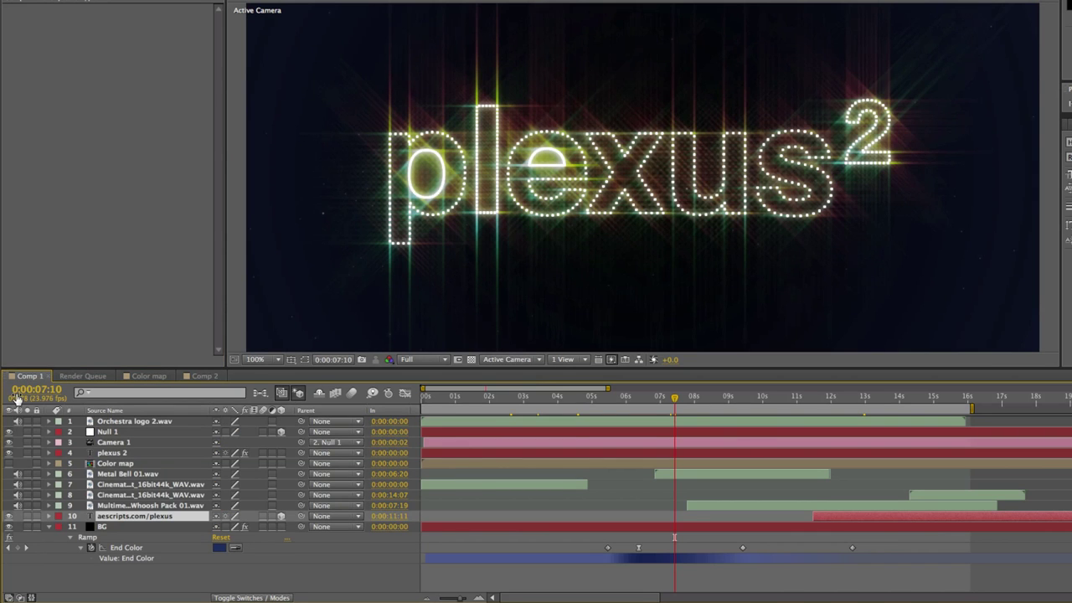
click(578, 398)
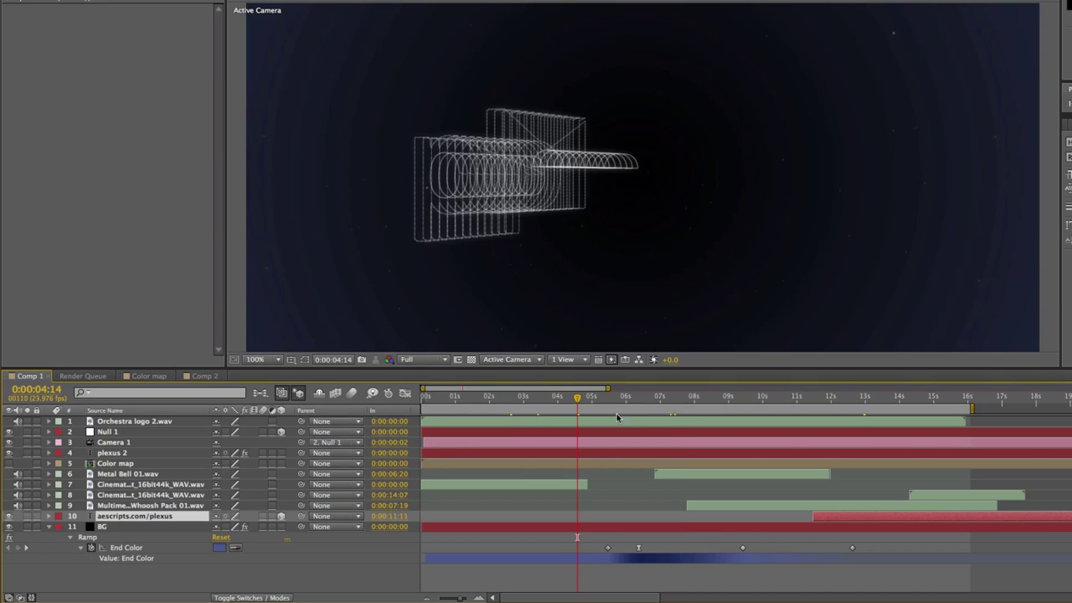
click(678, 400)
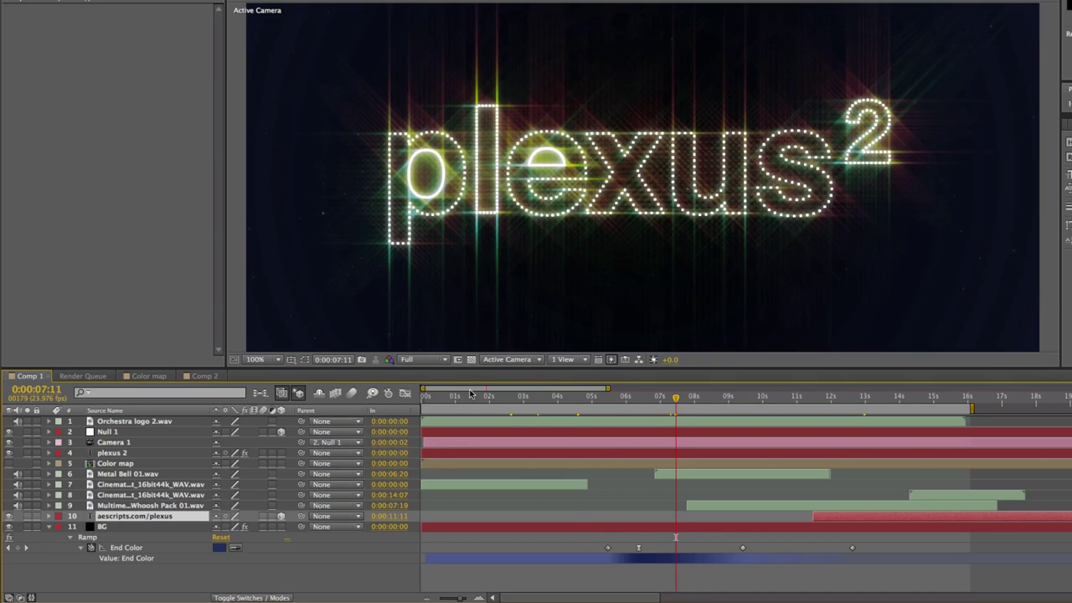
click(126, 453)
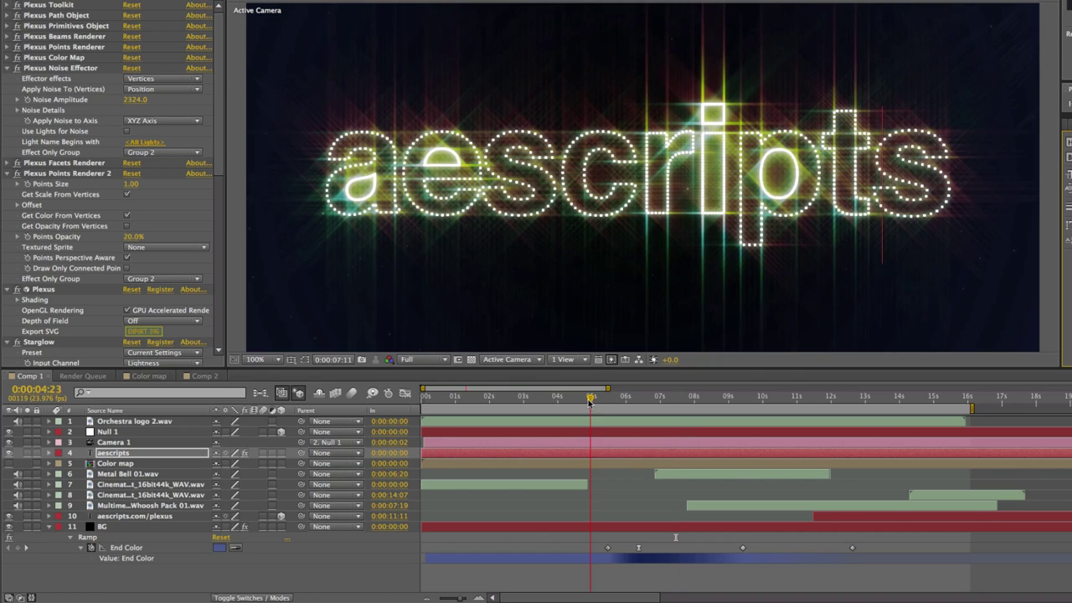
- Scrub through the letters forming, then check 7, 8, 9.5 and 10.5 seconds before returning to the title frame
drag(511, 399, 454, 399)
drag(471, 401, 649, 397)
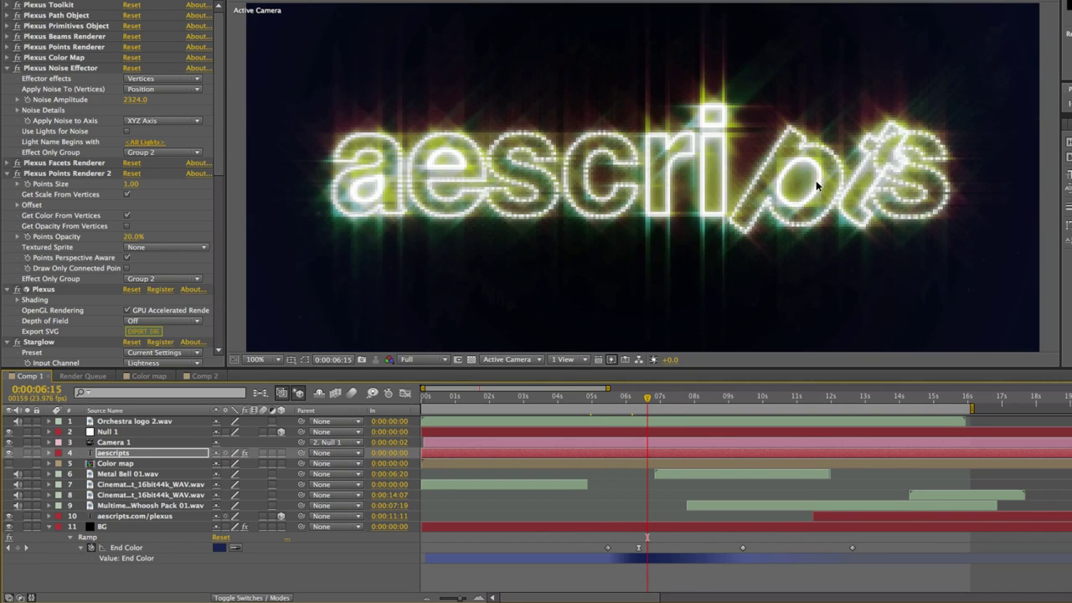
click(667, 397)
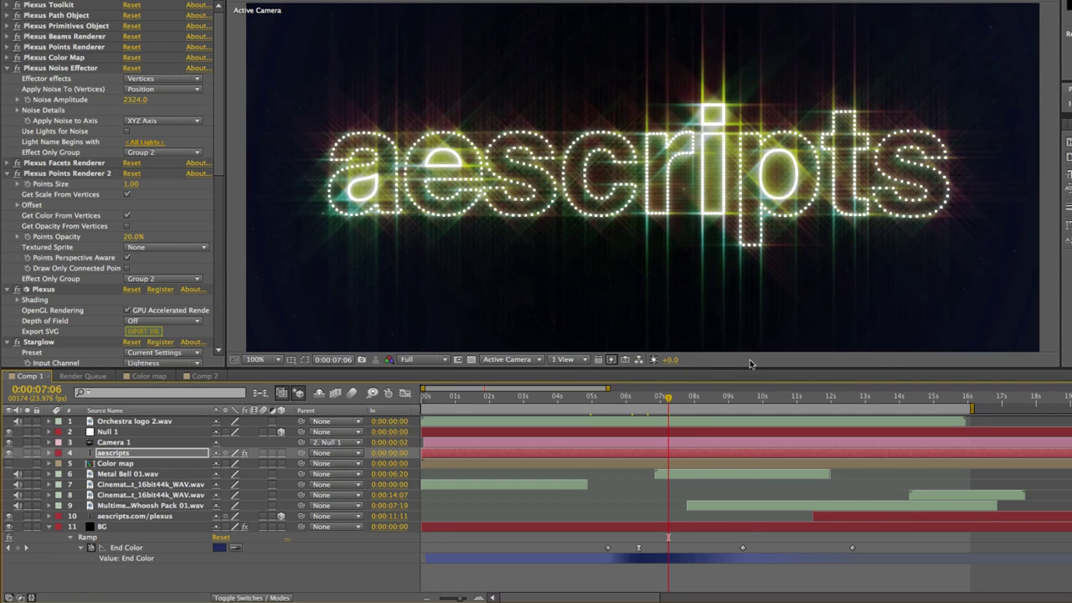
click(698, 398)
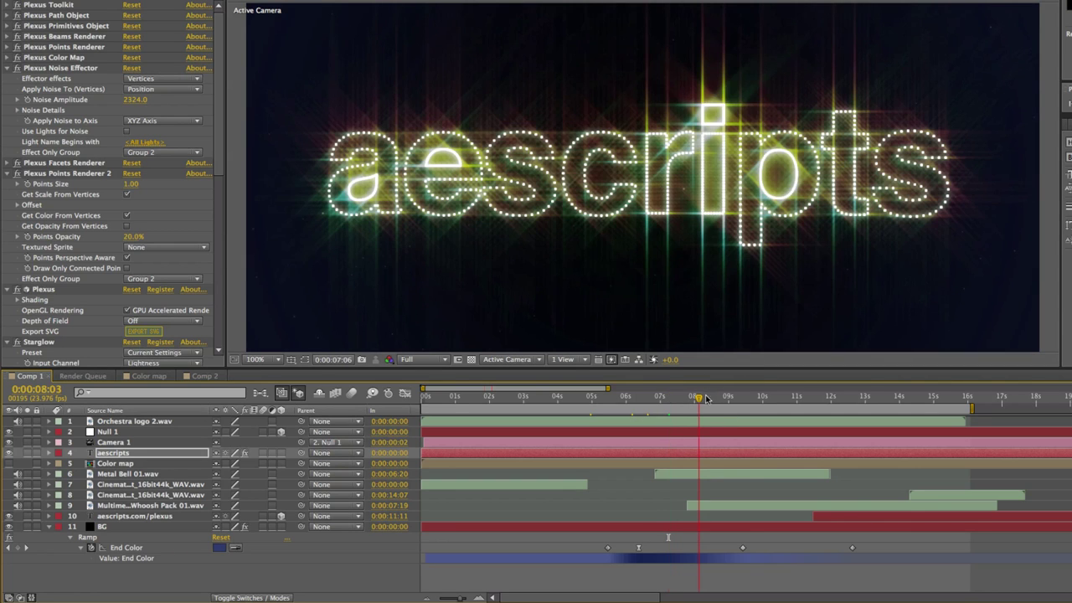
click(751, 399)
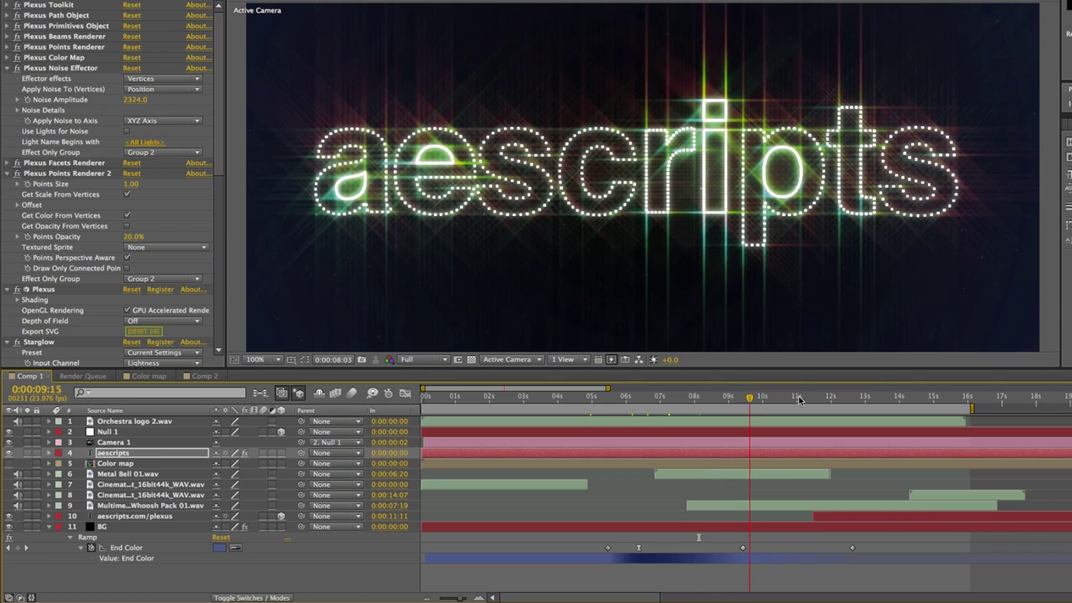
click(784, 409)
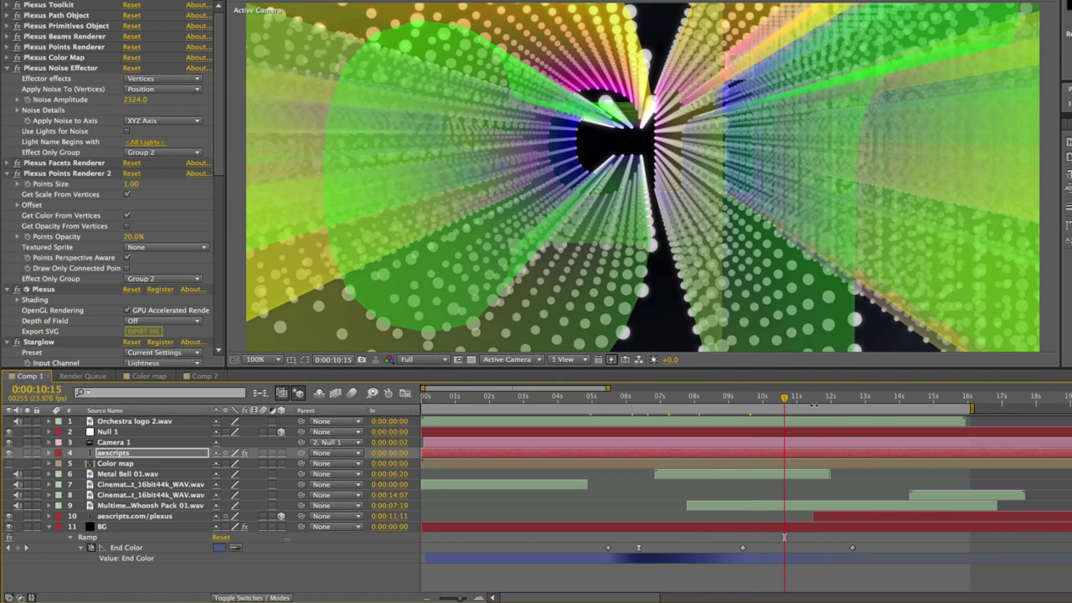
click(676, 513)
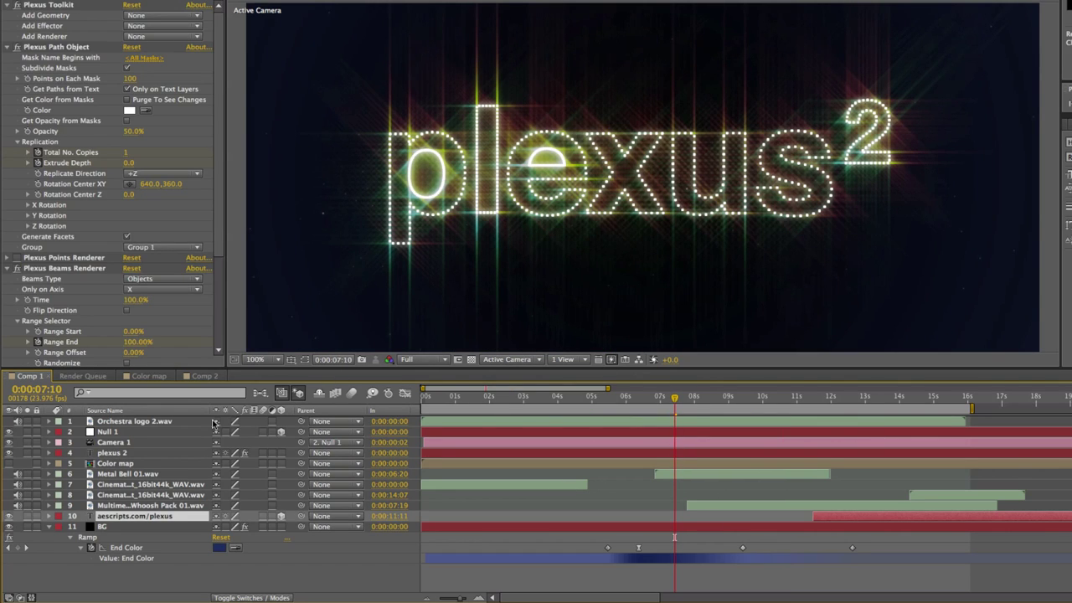
- Back in Comp 2, move the first Total No. Copies keyframe to 1:02
click(201, 375)
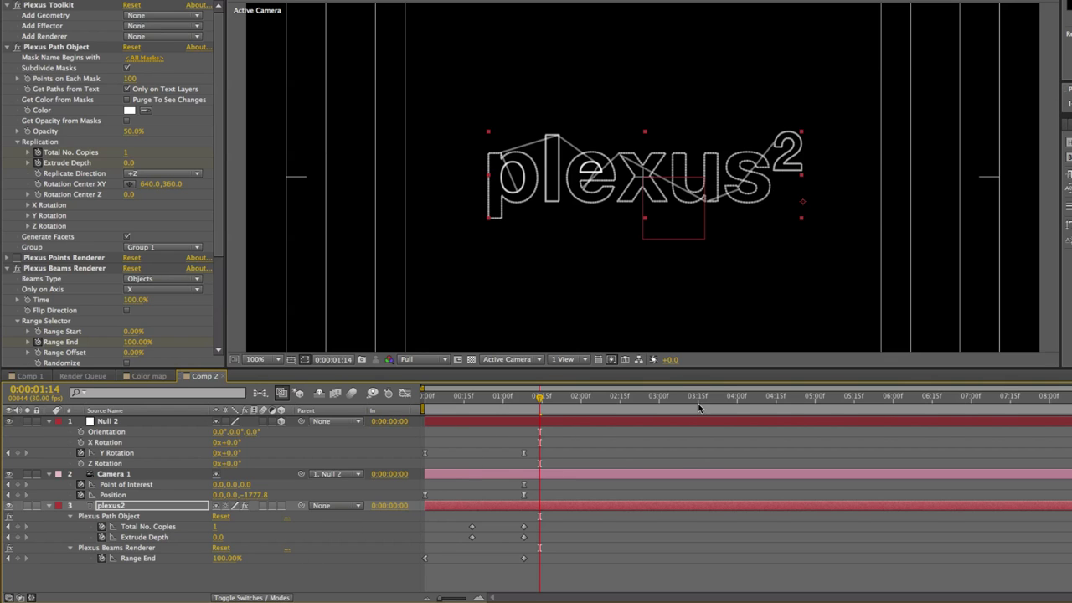
mouse_move(539, 397)
mouse_down()
mouse_move(466, 403)
mouse_move(529, 407)
mouse_up()
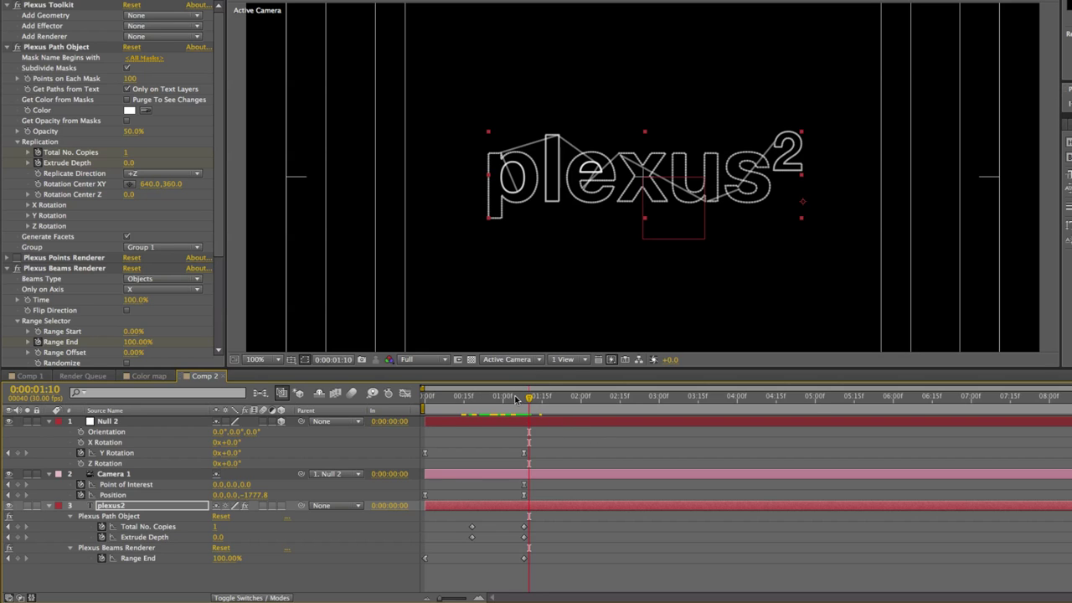
drag(517, 400, 507, 400)
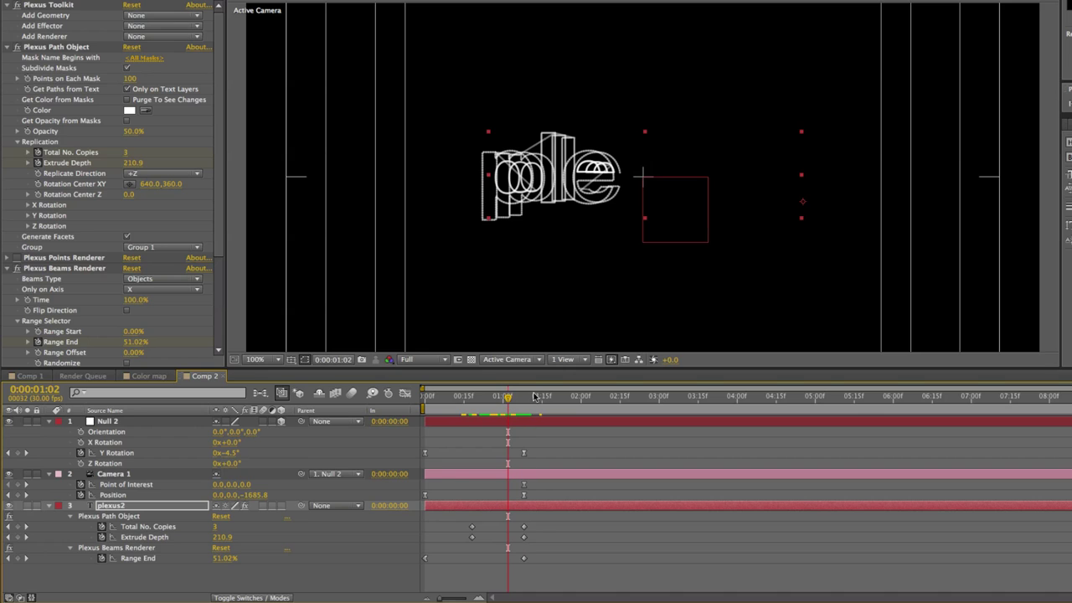
drag(471, 526, 508, 526)
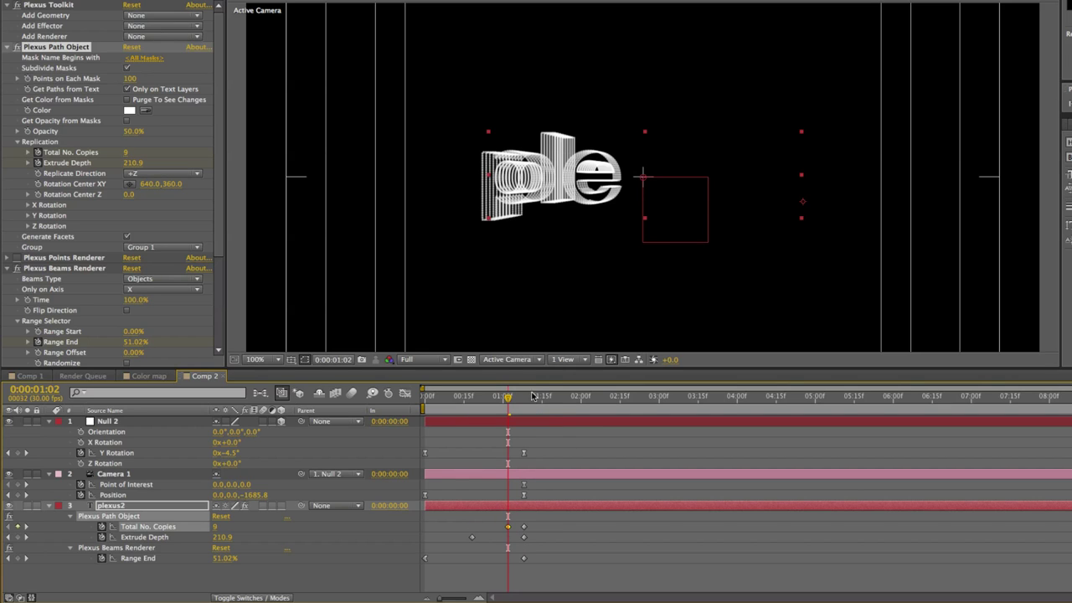
- Move the next Total No. Copies keyframe to 1:04 and step ahead to 1:07
drag(511, 399, 514, 399)
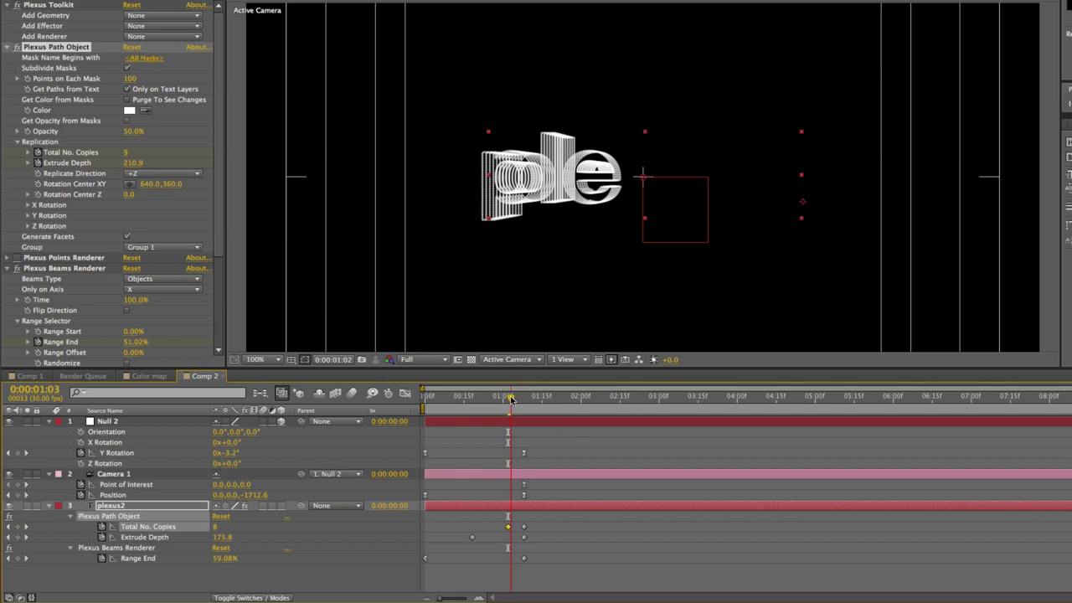
click(517, 527)
drag(508, 527, 514, 528)
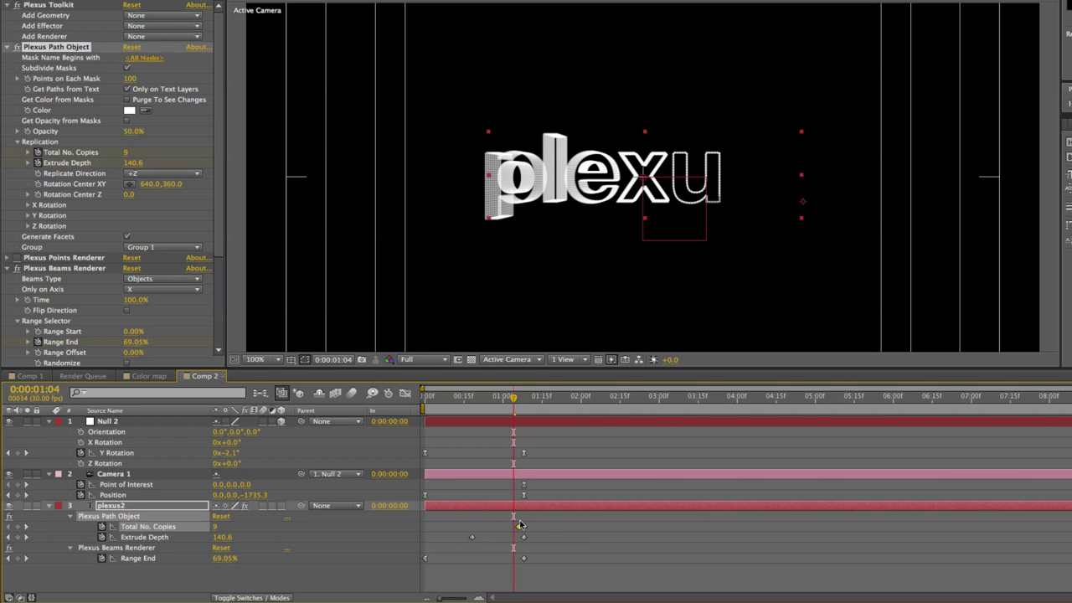
drag(514, 398, 519, 399)
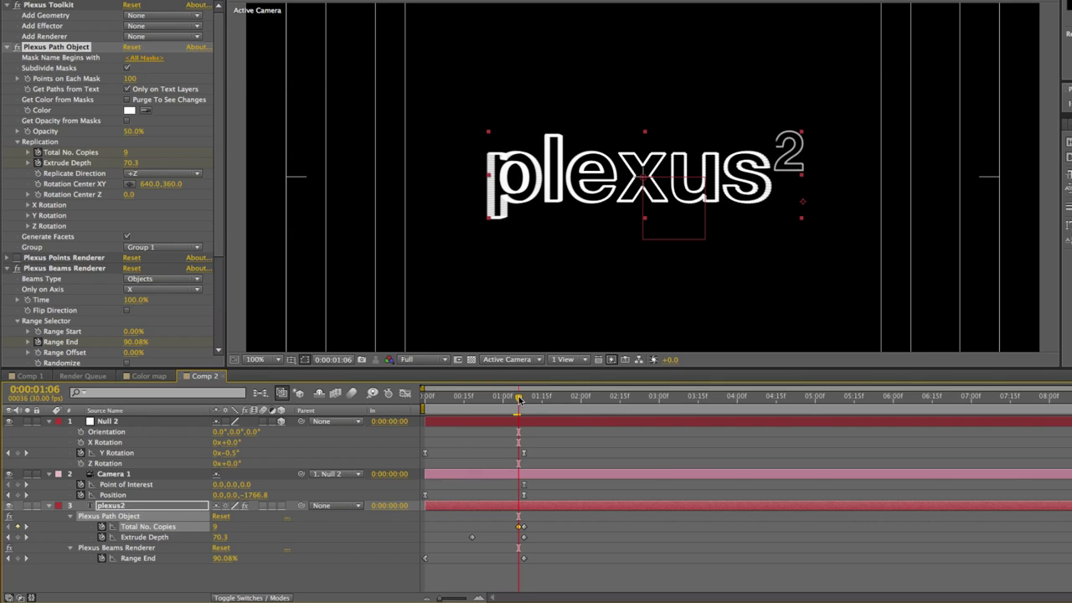
drag(518, 403, 542, 401)
key(semicolon)
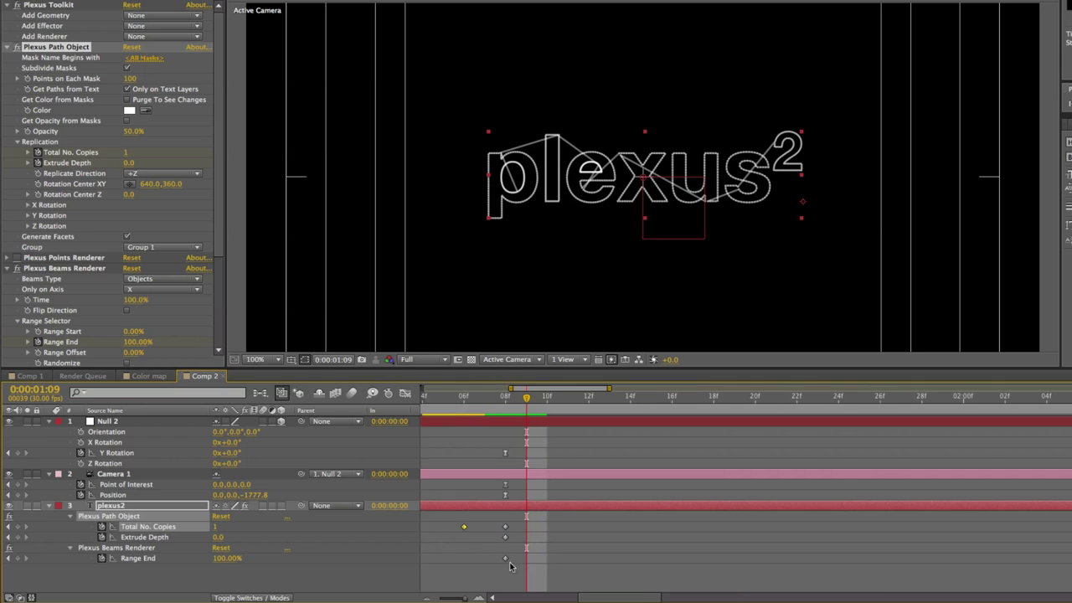
drag(460, 529, 485, 527)
drag(494, 400, 482, 402)
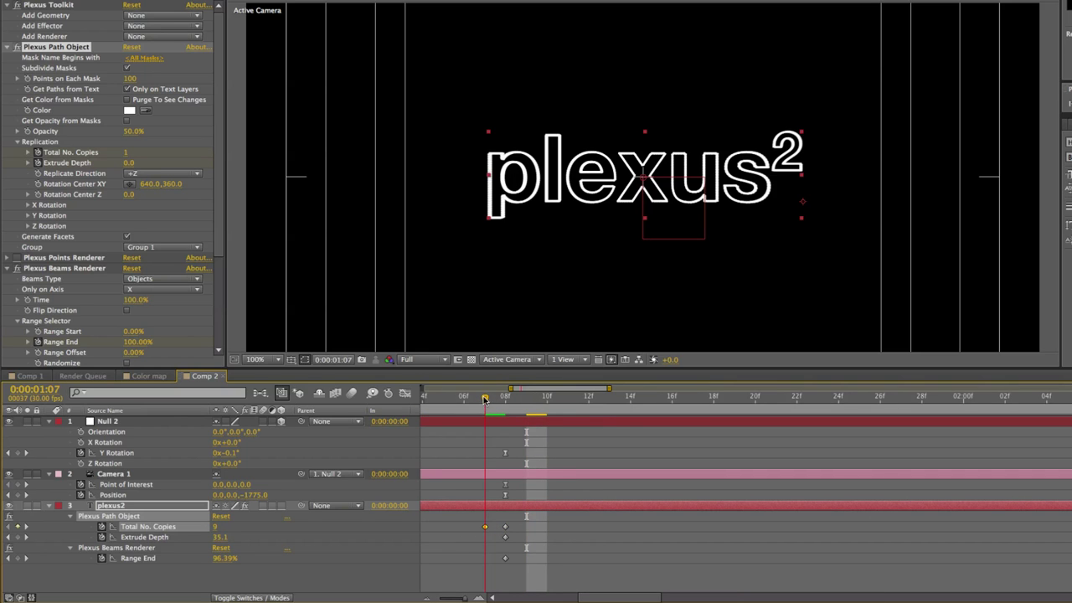
key(minus)
key(minus)
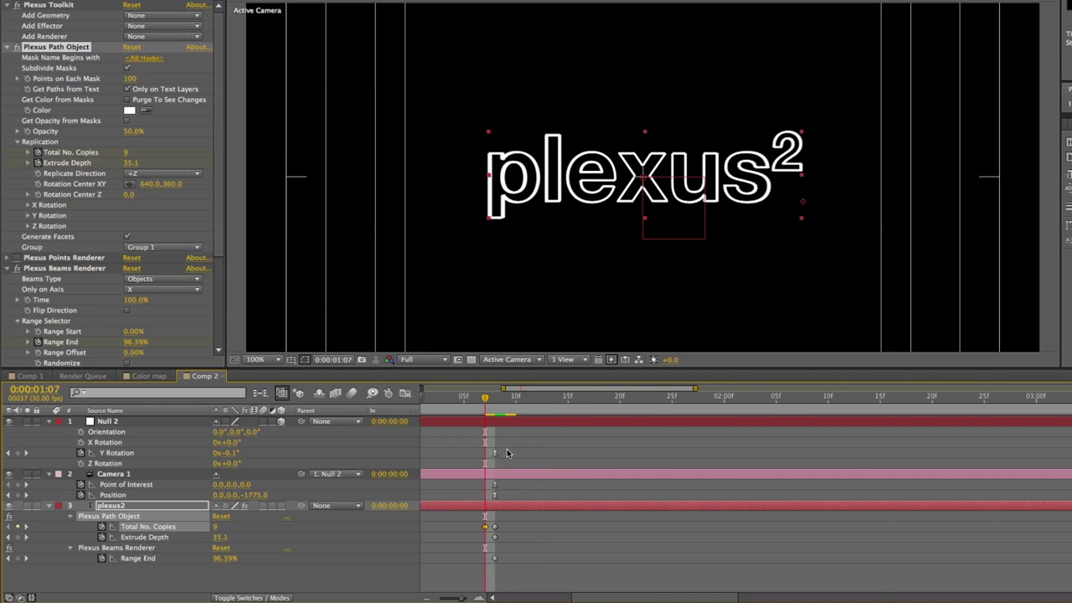
key(minus)
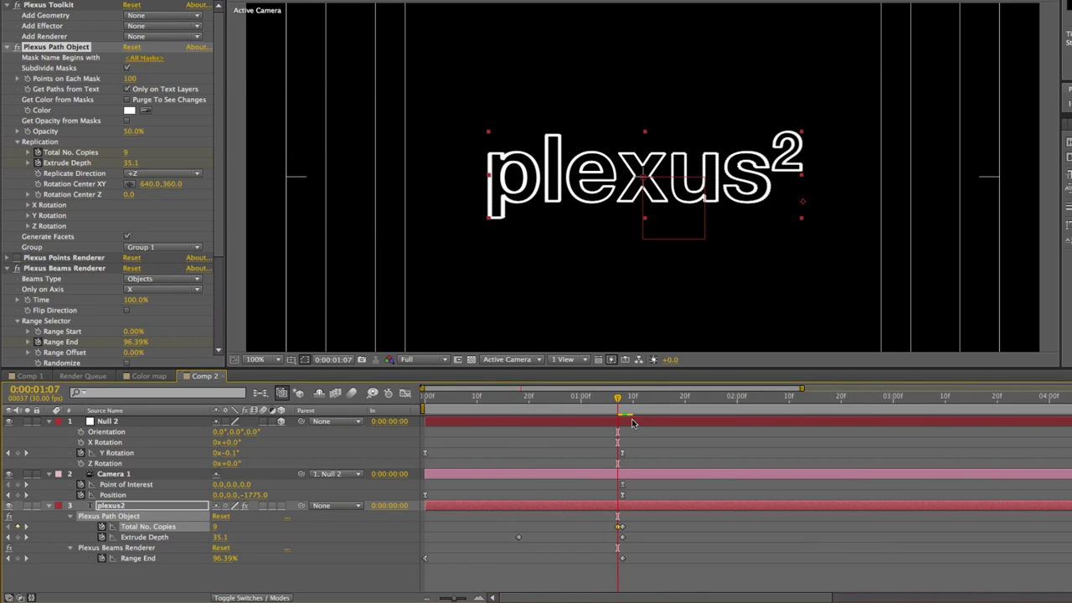
key(Page_Up)
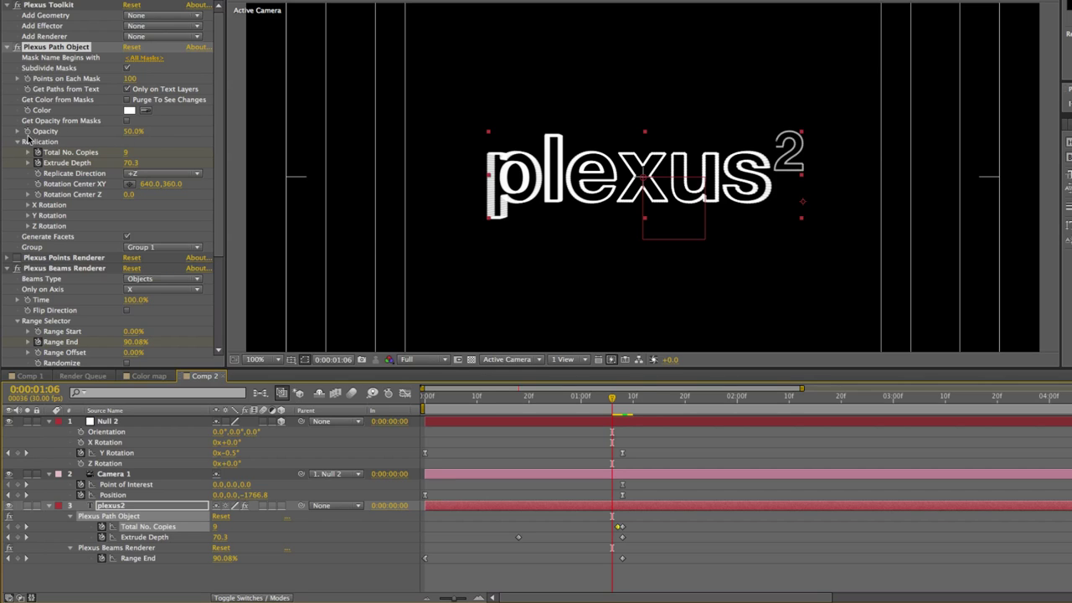
scroll(36, 170, down, 5)
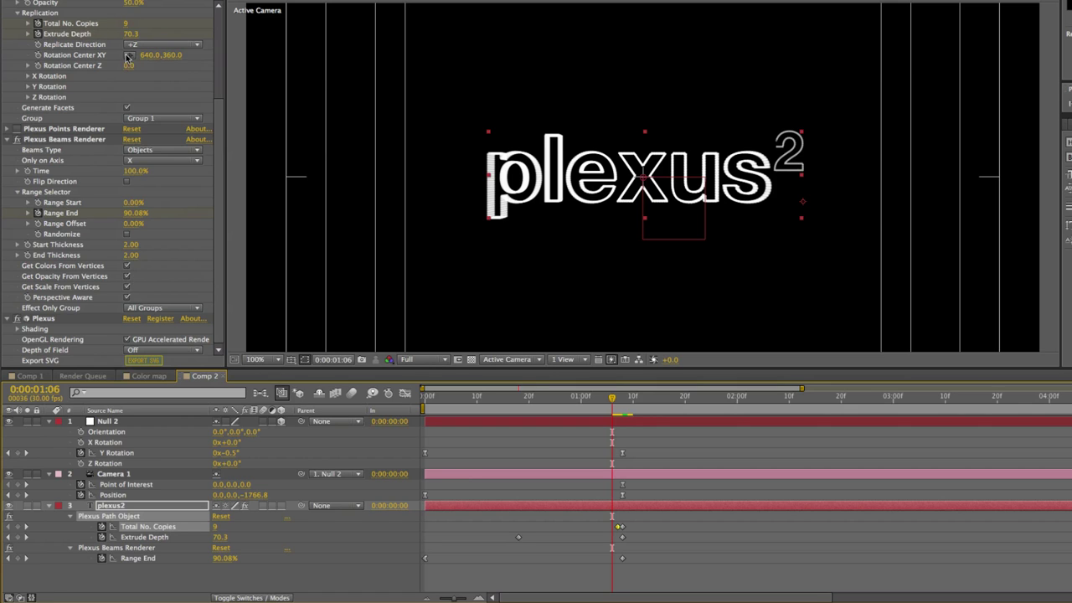
scroll(222, 132, up, 7)
- Turn off Get Opacity From Vertices for the beams and keyframe Beams Opacity at 50%, moved earlier
scroll(222, 132, down, 7)
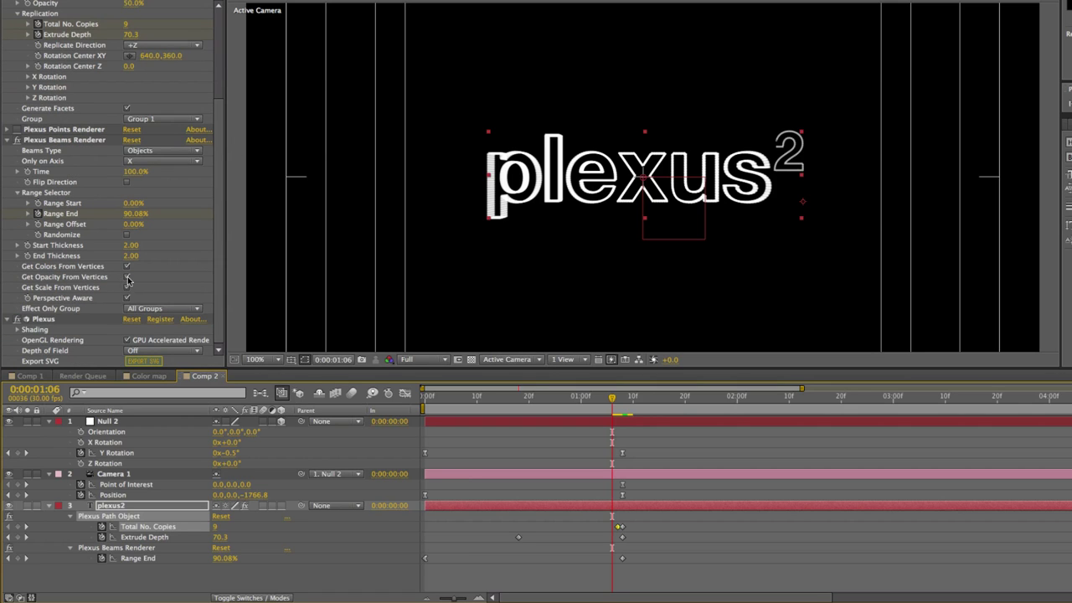
click(126, 277)
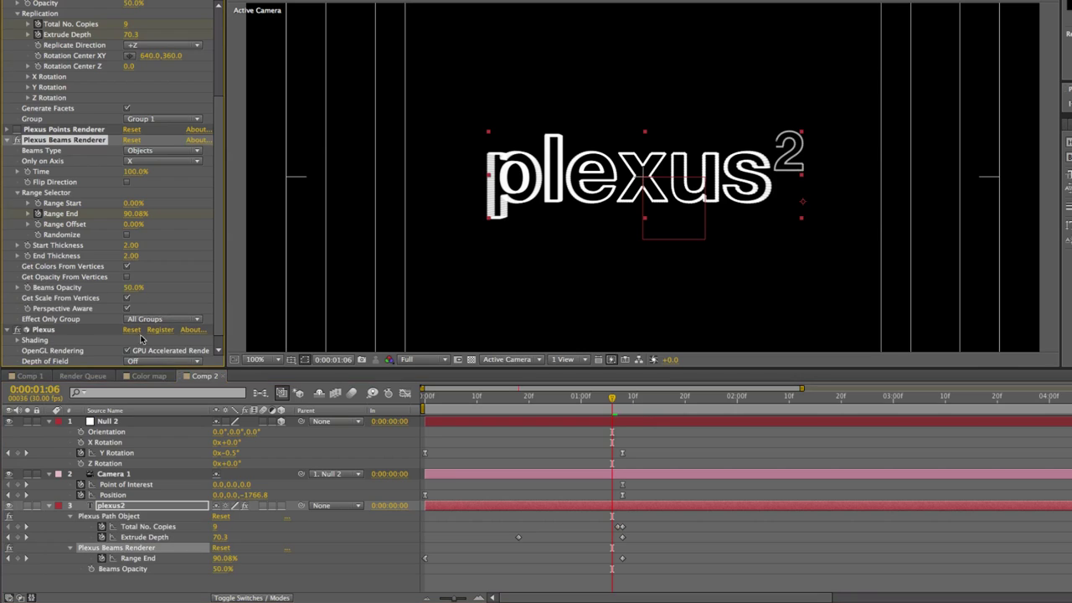
click(28, 289)
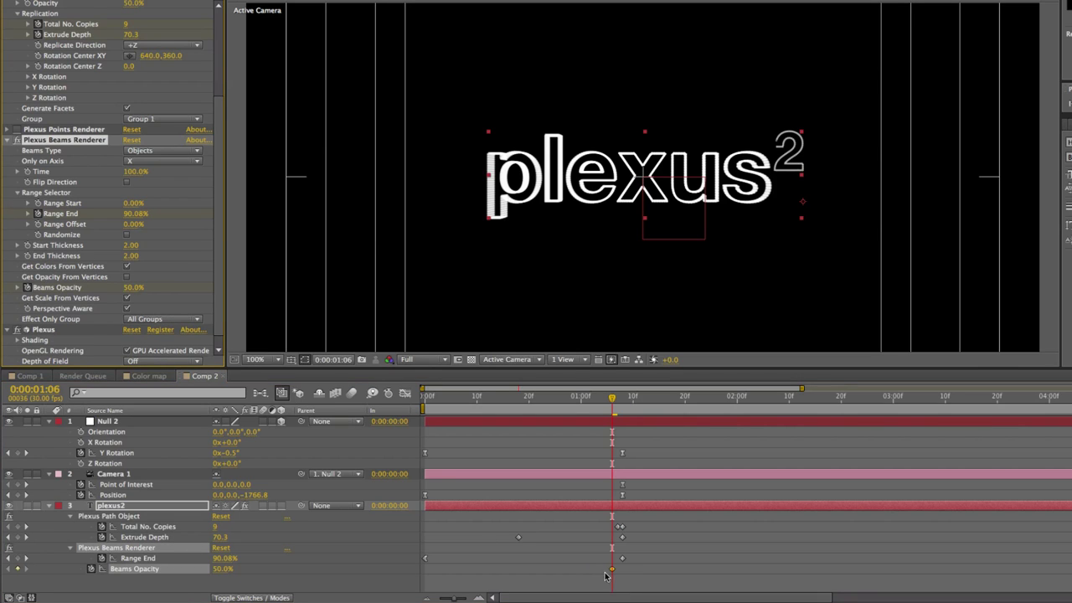
drag(612, 569, 513, 568)
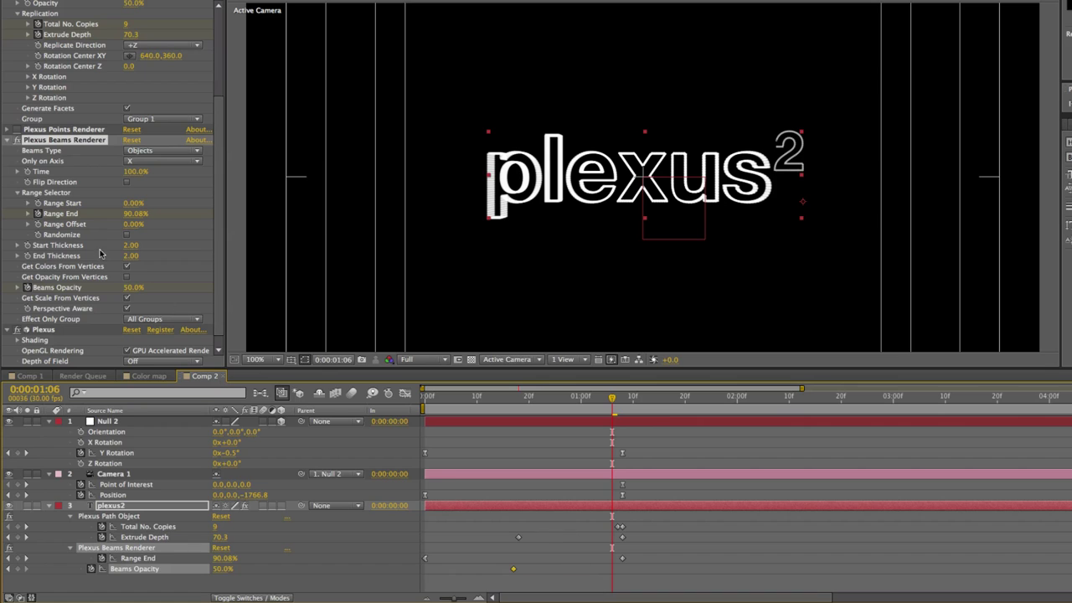
- Key Beams Opacity to 0% one frame later, retime the 50% key, and scrub the fade
click(132, 289)
text(0)
key(Return)
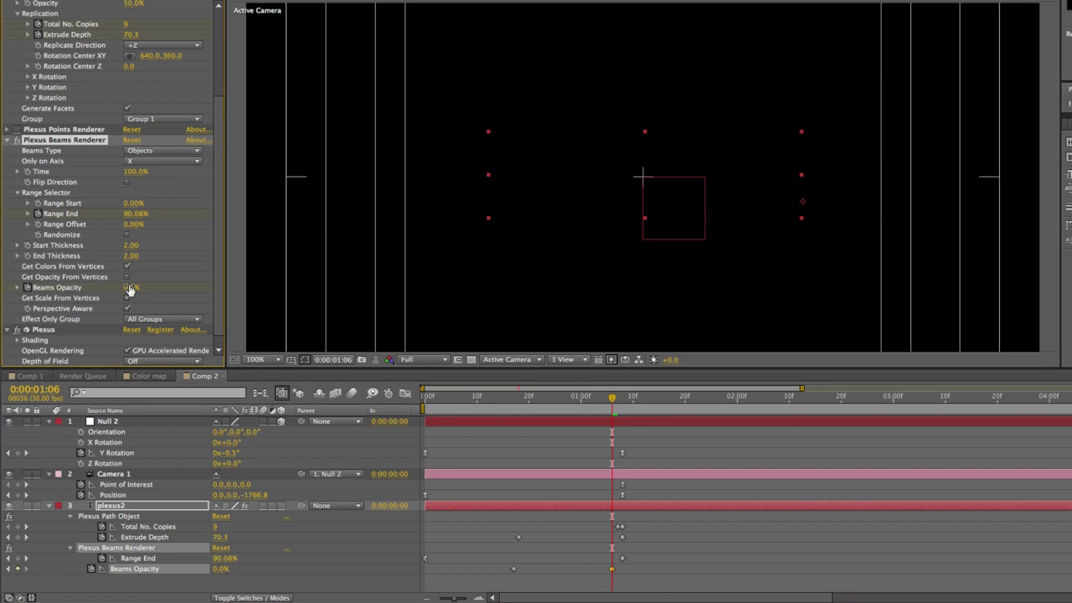
drag(611, 570, 623, 570)
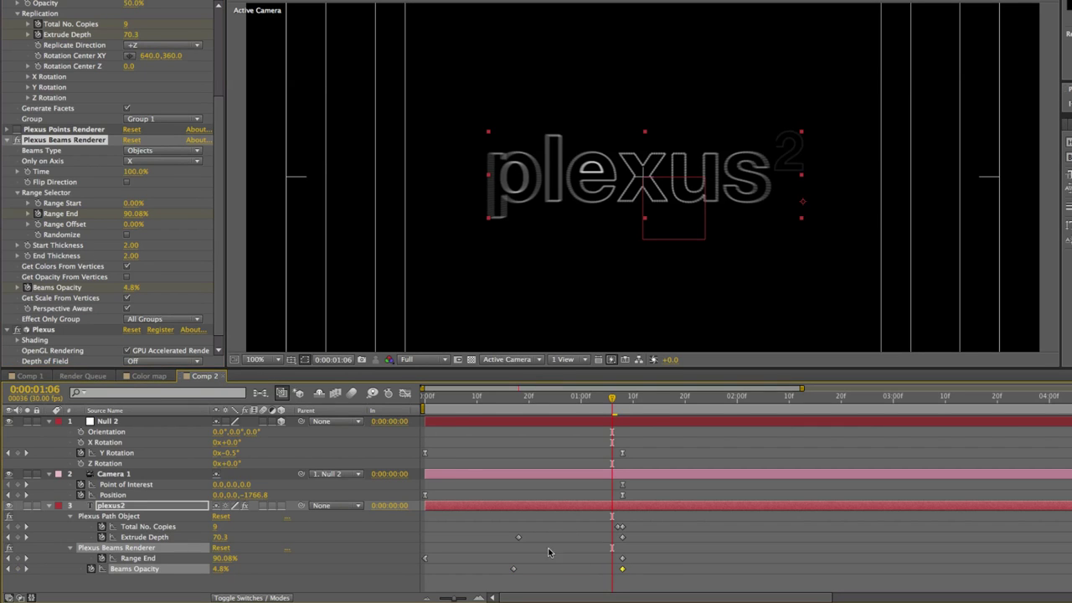
drag(514, 569, 571, 570)
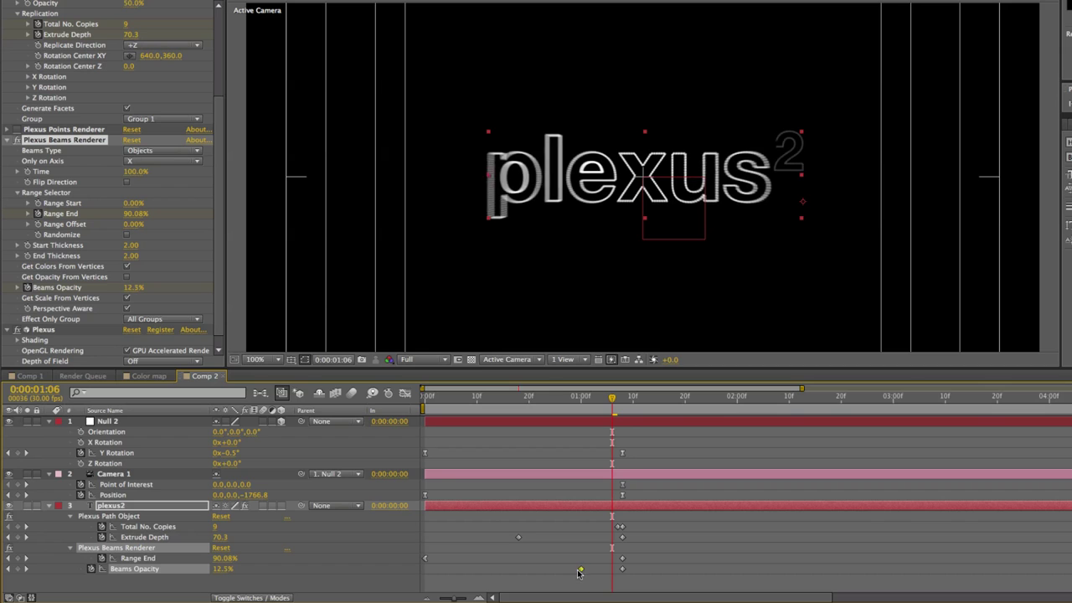
click(546, 399)
drag(546, 400, 614, 400)
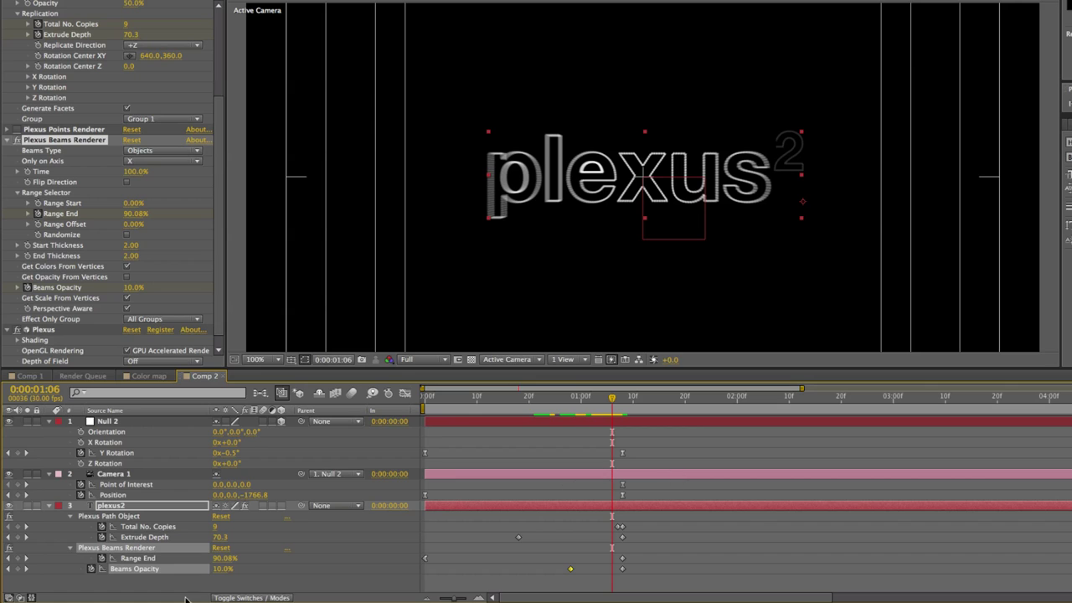
- Shift the beams Range End keyframe slightly later, to just past 1:07
click(128, 507)
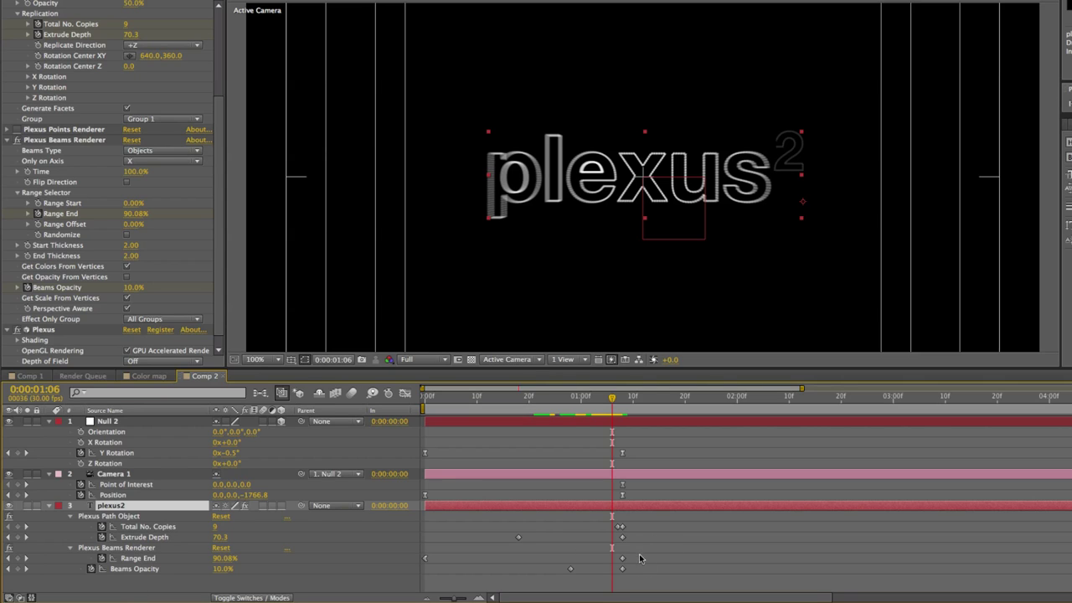
drag(624, 561, 633, 559)
click(616, 400)
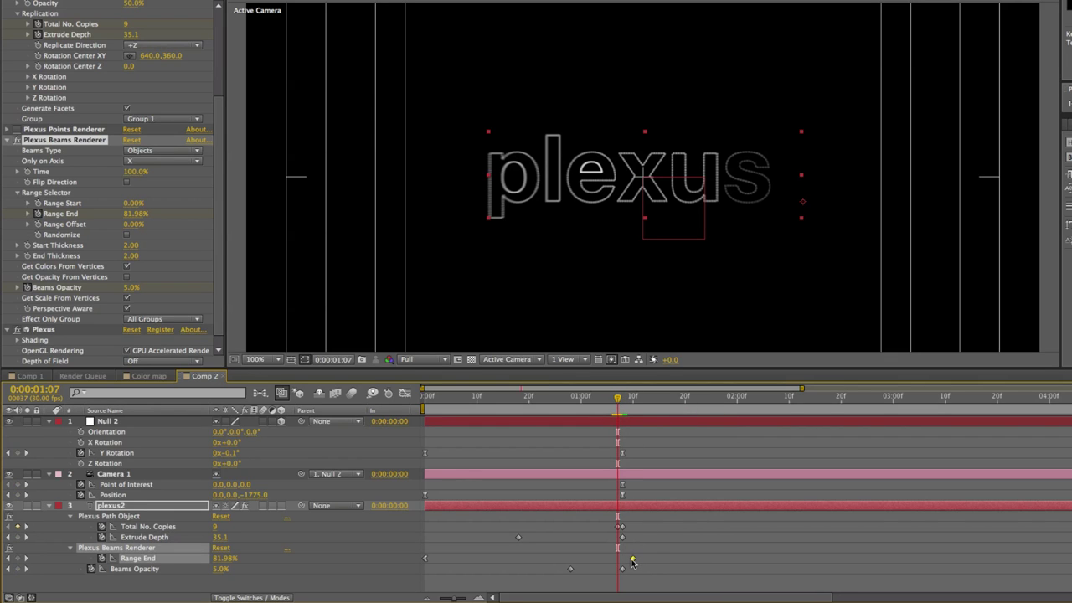
drag(632, 562, 627, 558)
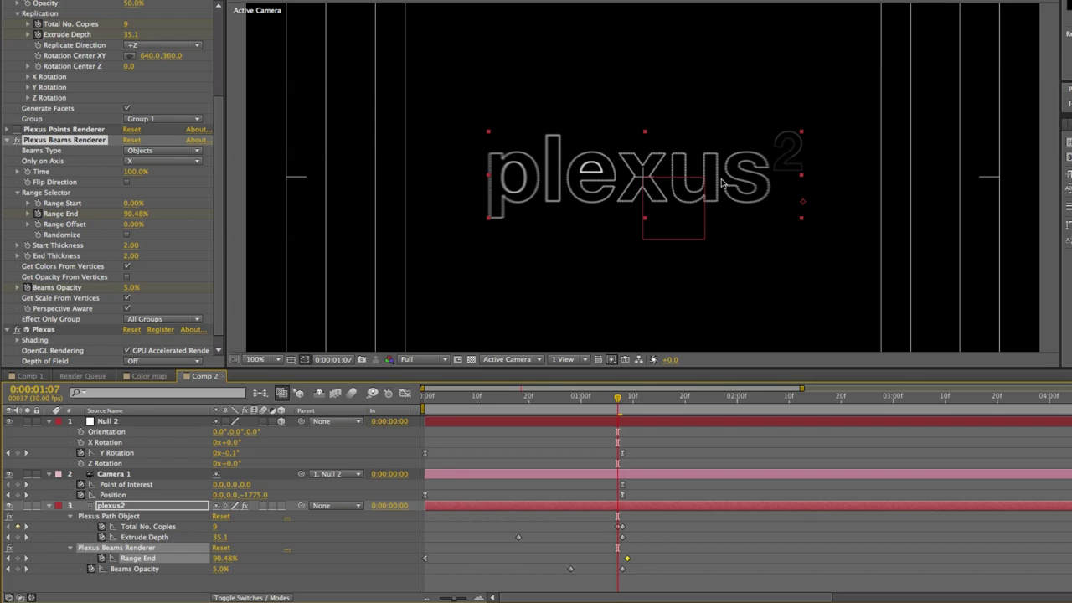
- Check that the flat outline includes the superscript 2, then expand Plexus Points Renderer
click(619, 405)
click(621, 406)
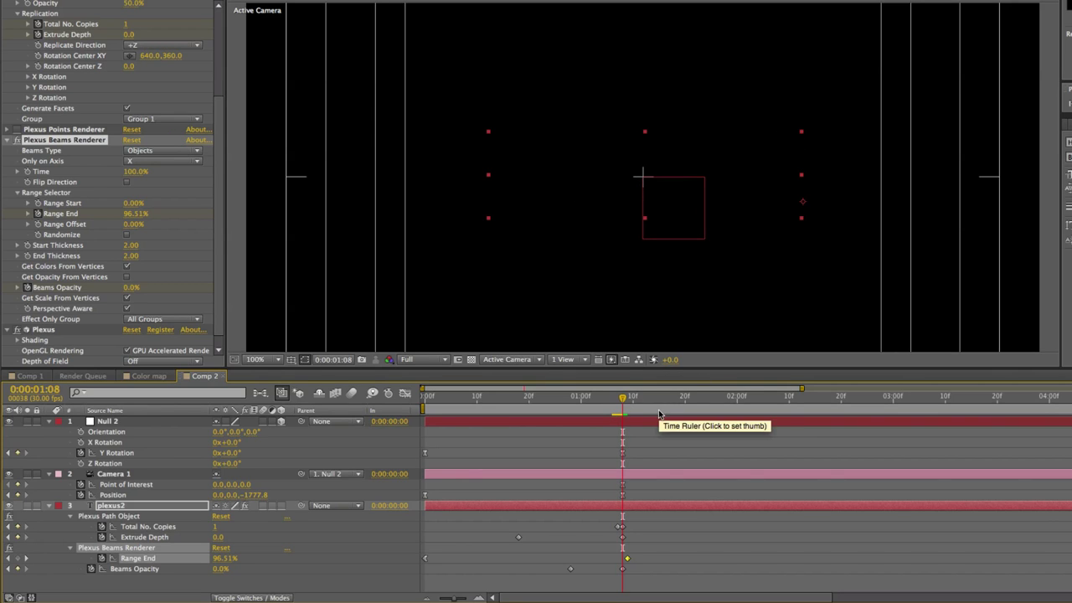
click(18, 134)
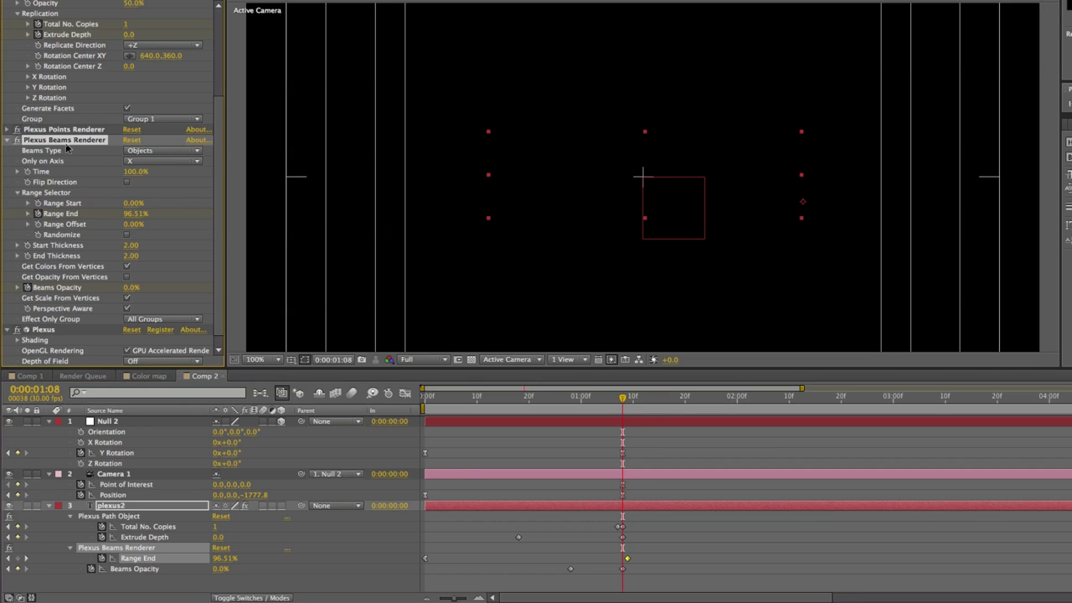
click(17, 129)
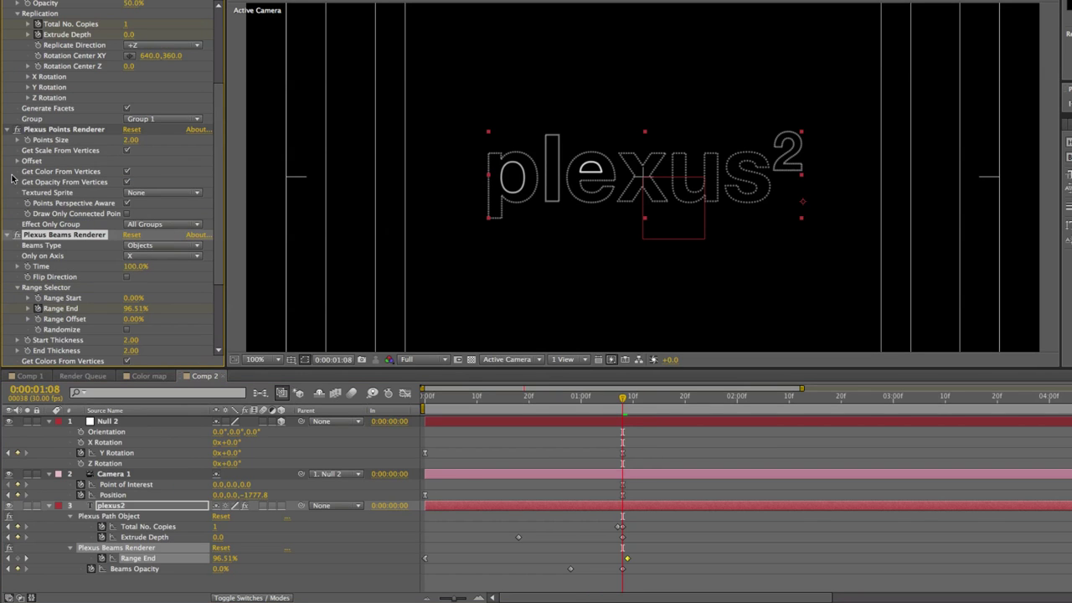
- Turn off Get Opacity From Vertices for points and keyframe Points Opacity from 0% to 50%
click(127, 182)
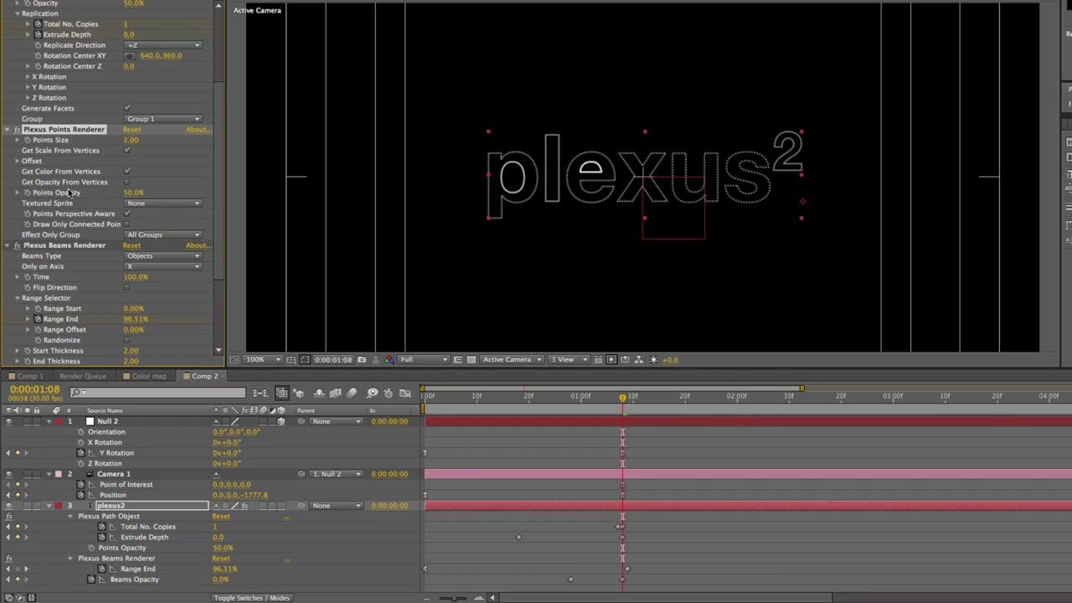
click(26, 193)
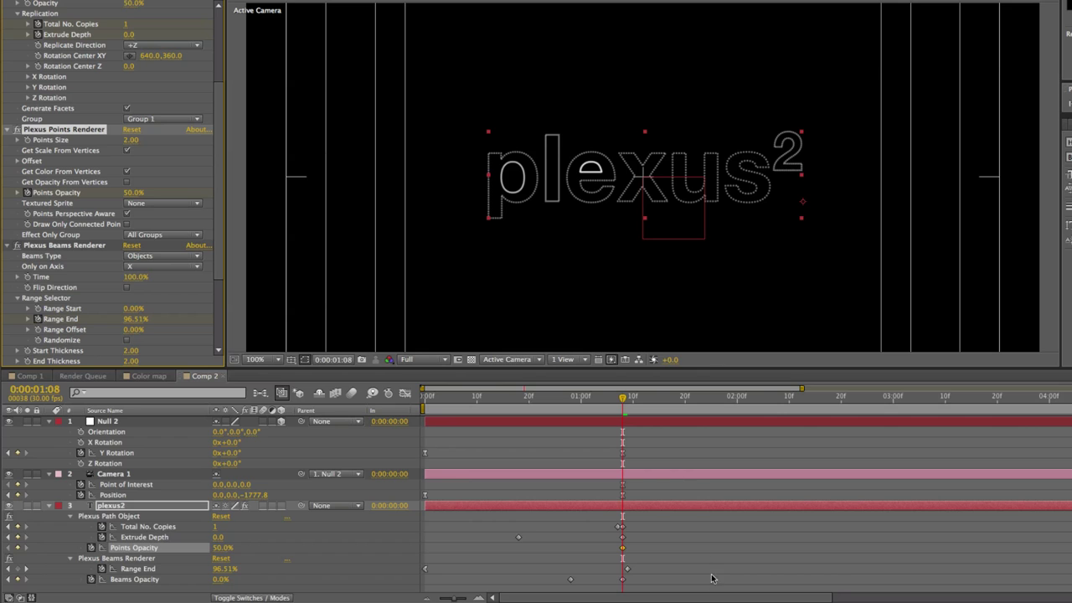
key(u)
key(u)
key(u)
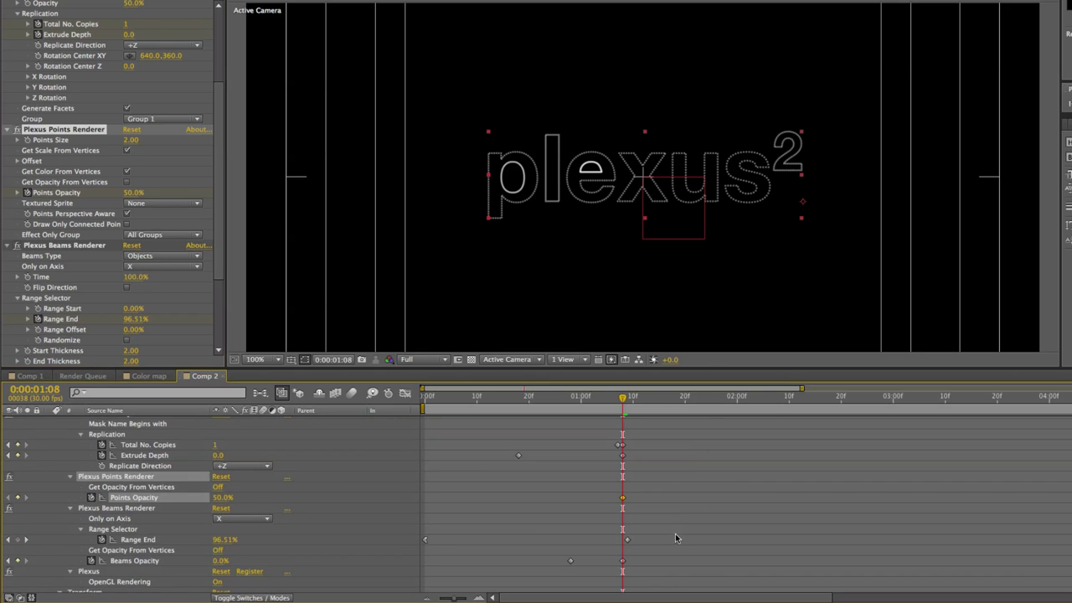
key(u)
key(u)
key(u)
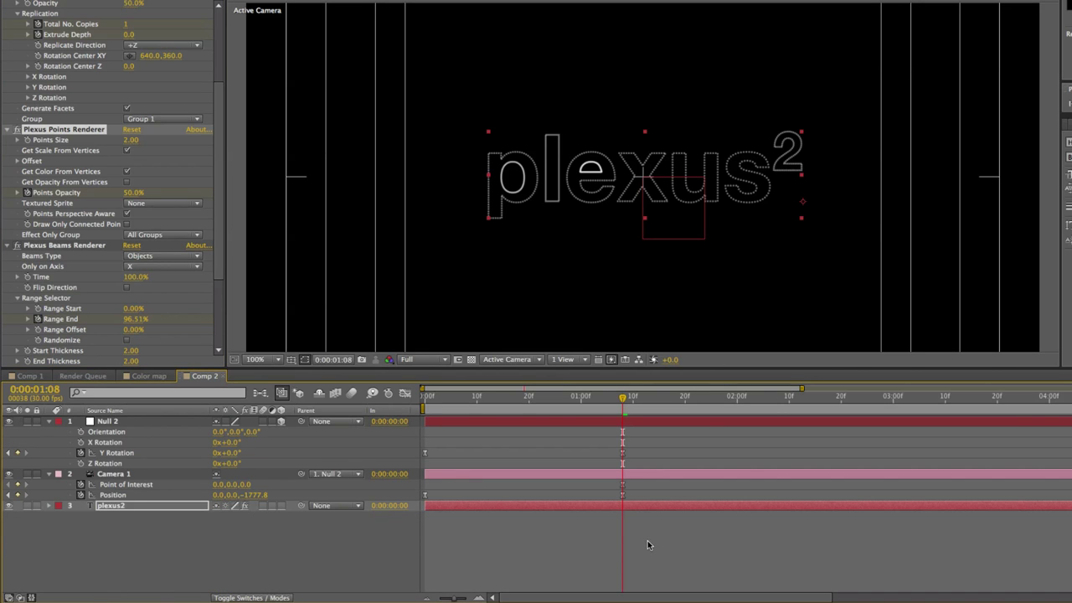
key(u)
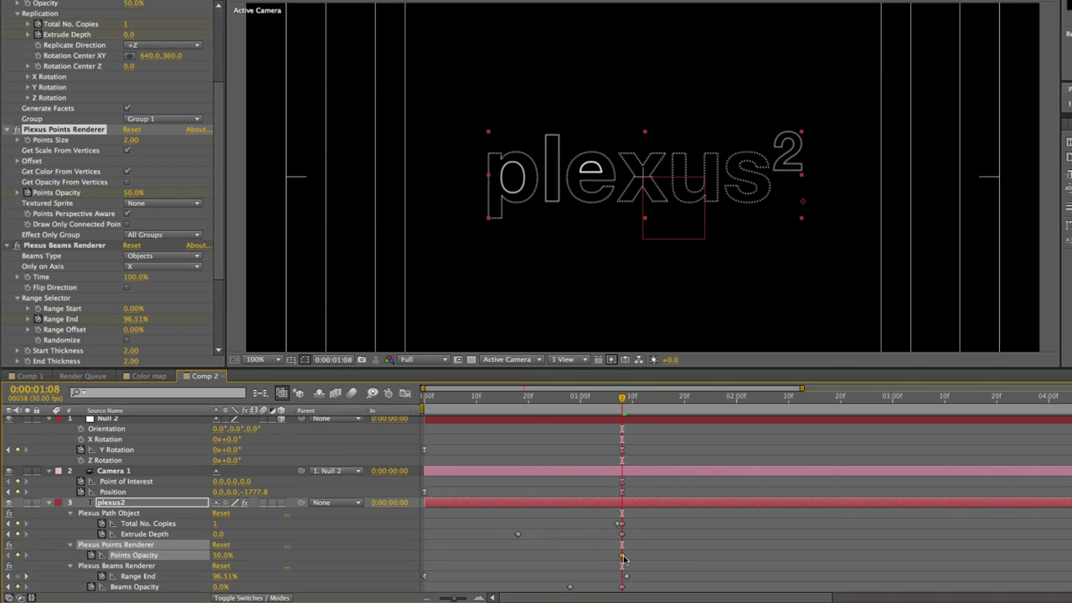
drag(131, 192, 53, 205)
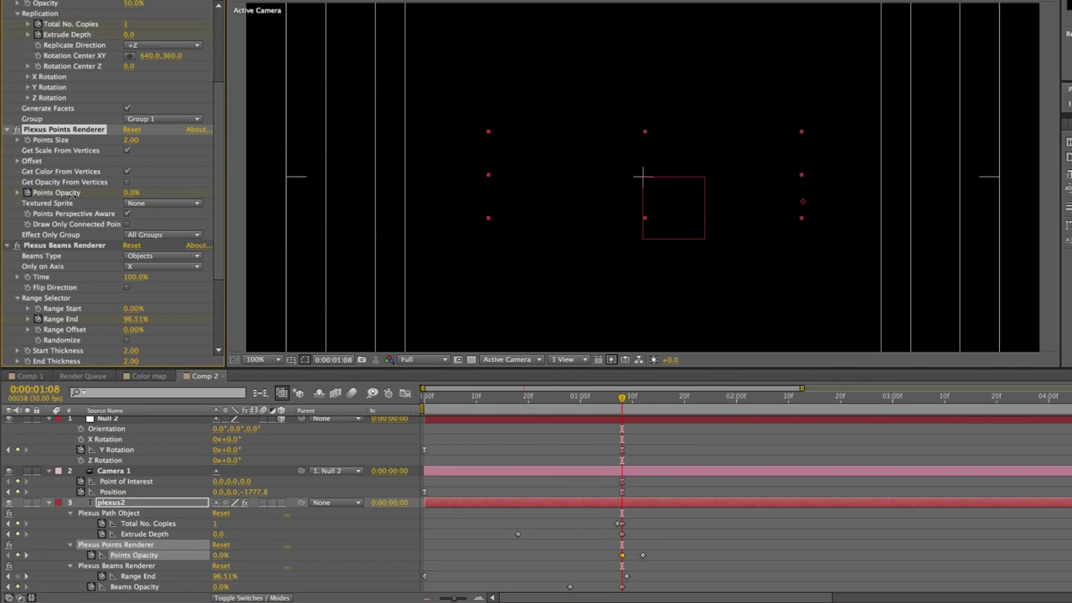
drag(642, 555, 632, 556)
- Preview the points fading in, then switch to the QuickTime Player reference render
key(space)
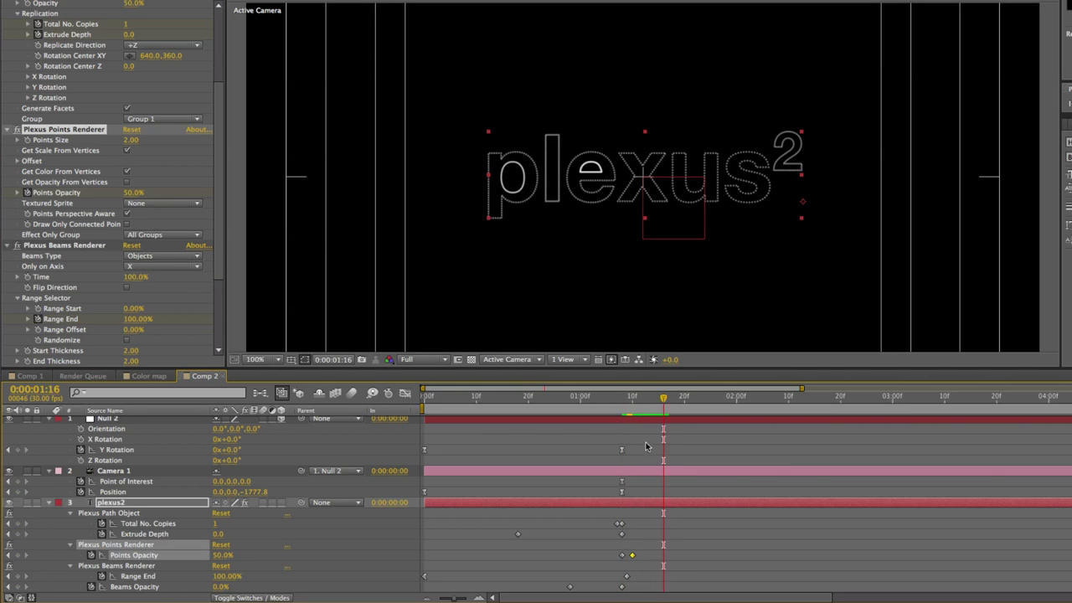
mouse_move(656, 400)
mouse_down()
mouse_move(550, 398)
mouse_move(637, 397)
mouse_up()
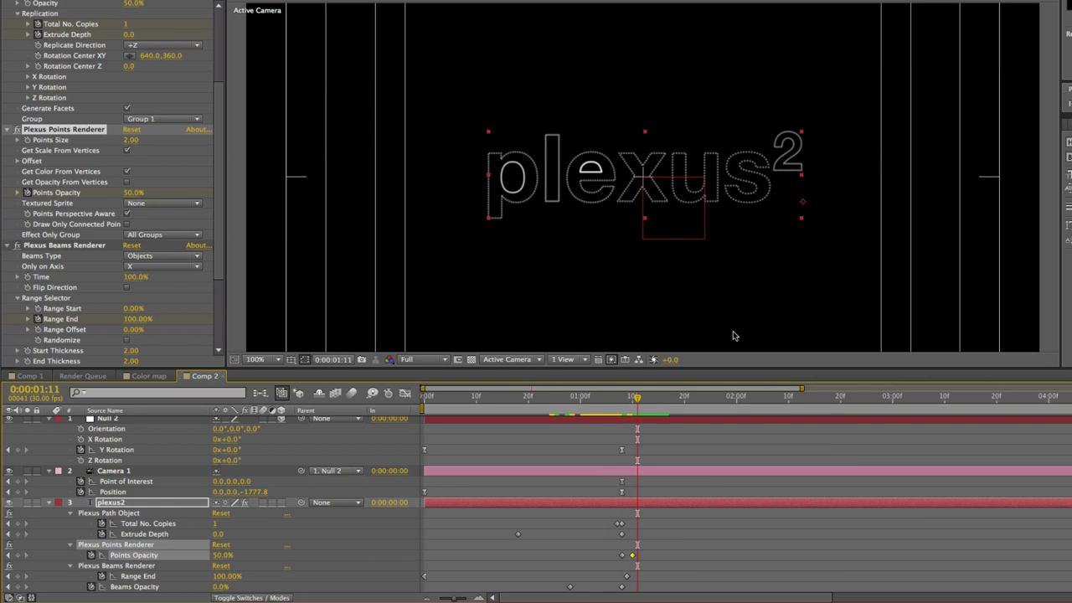
key(super+Tab)
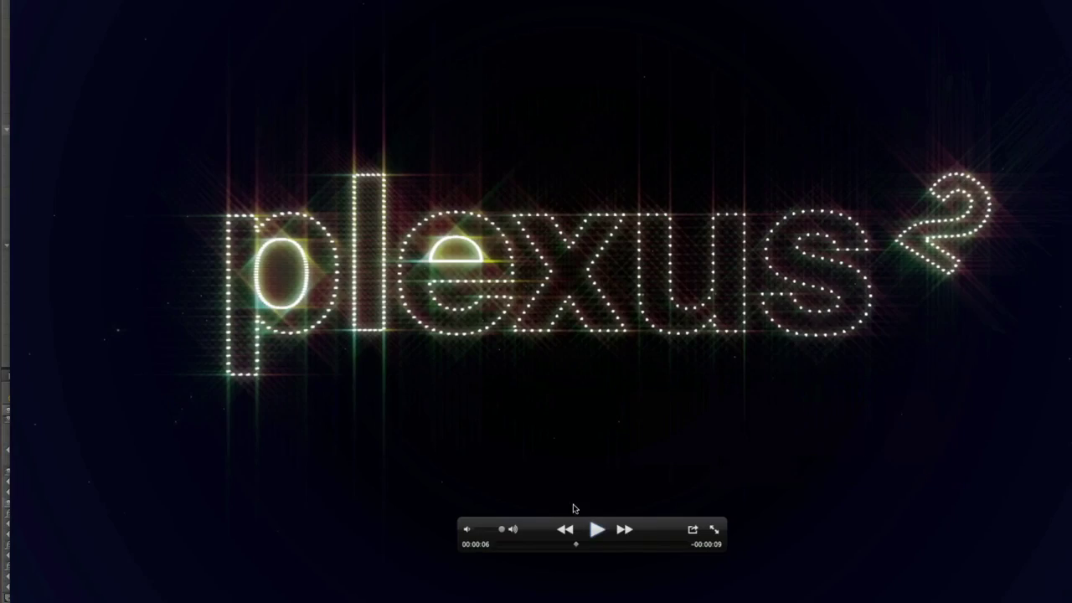
- Scrub the QuickTime reference through the collapse to the flat glowing title, then return to After Effects
mouse_move(576, 544)
mouse_down()
mouse_move(553, 546)
mouse_move(573, 549)
mouse_up()
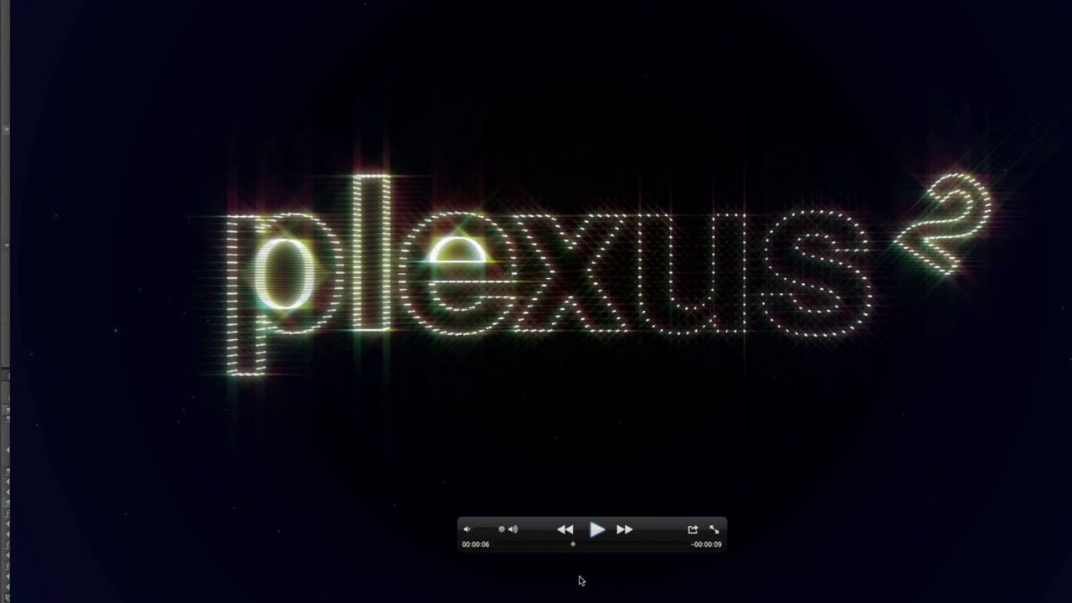
drag(575, 546, 580, 546)
key(super+Tab)
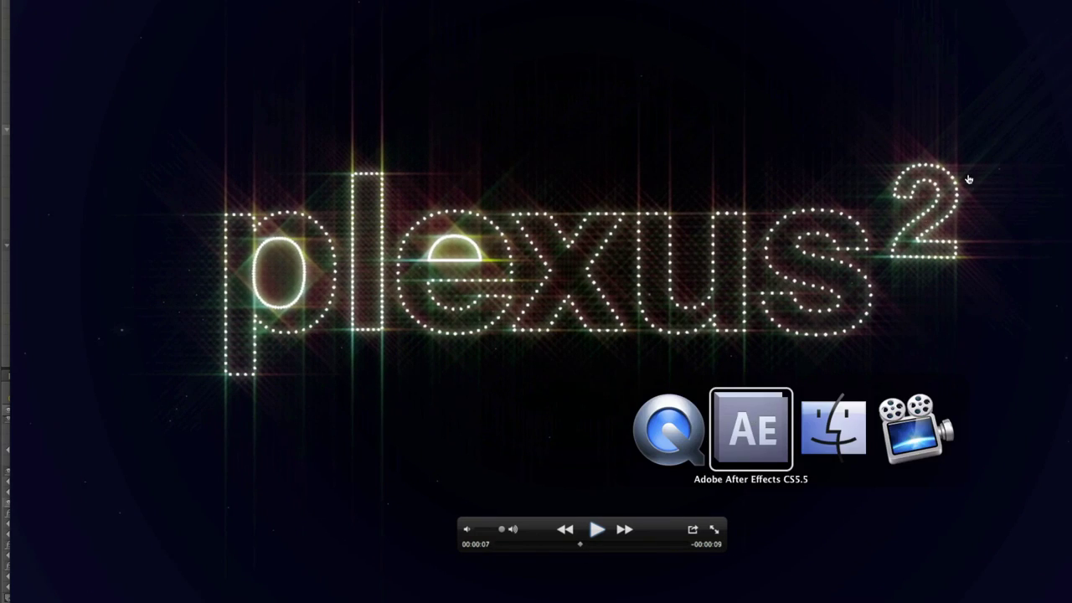
key(Escape)
key(super+Tab)
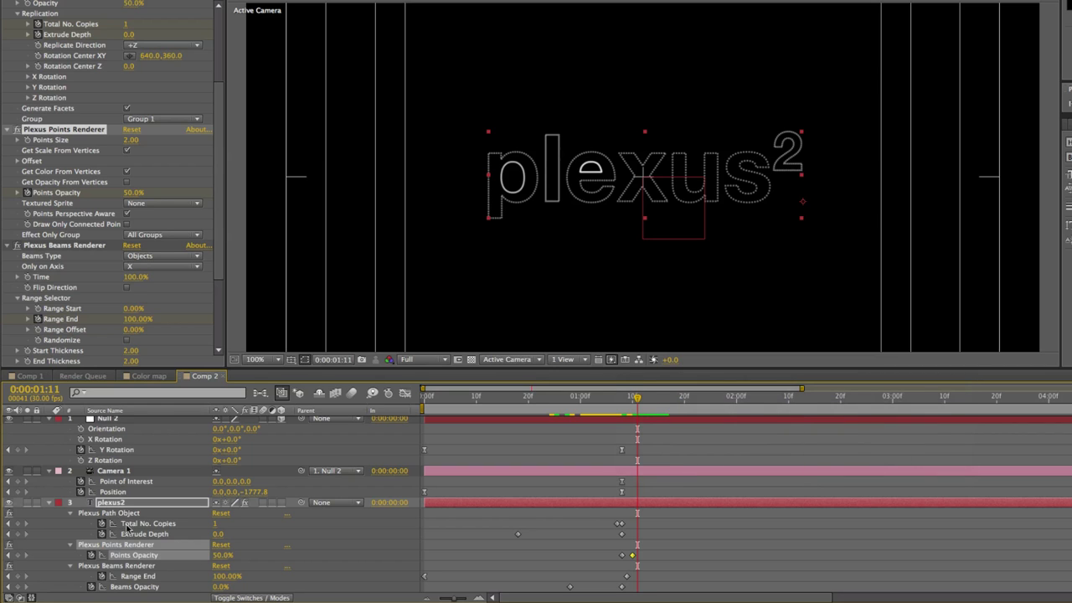
- Expand the plexus2 layer's properties, then add and delete an unneeded second rotation animator
click(123, 508)
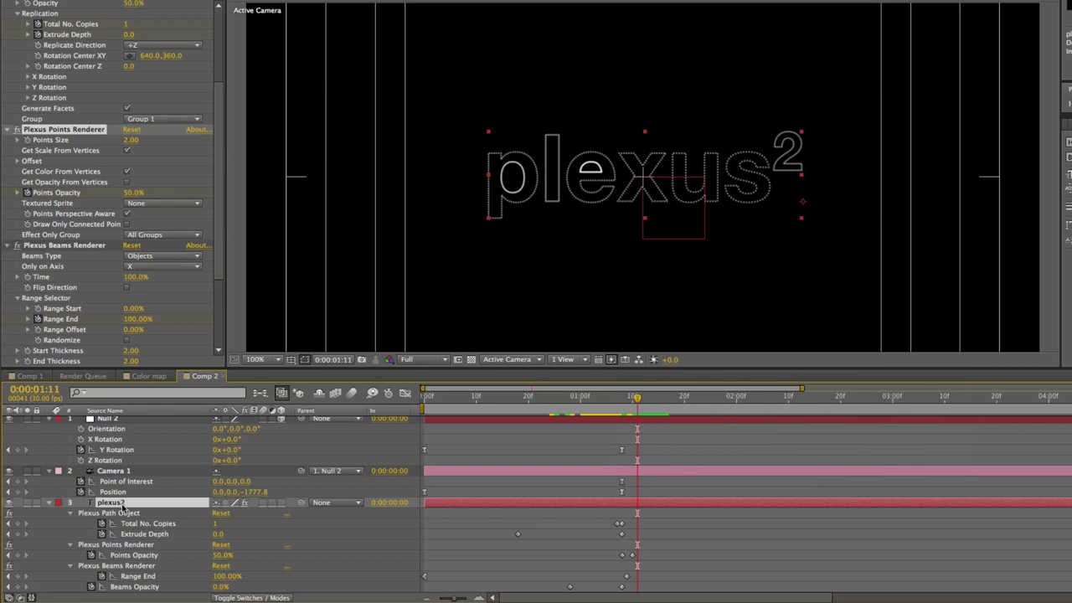
click(49, 502)
click(49, 502)
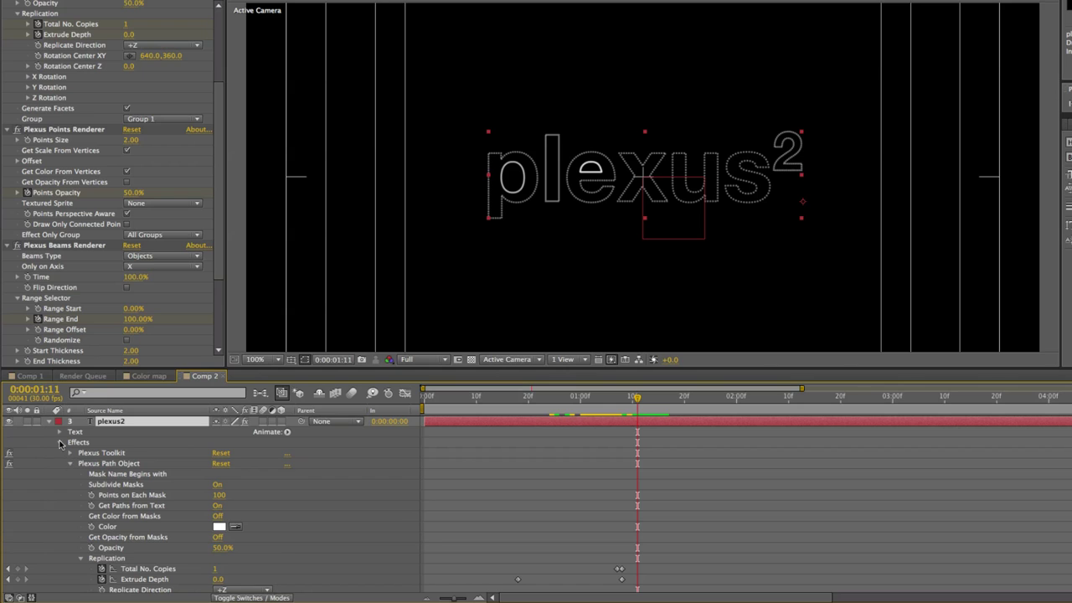
click(288, 432)
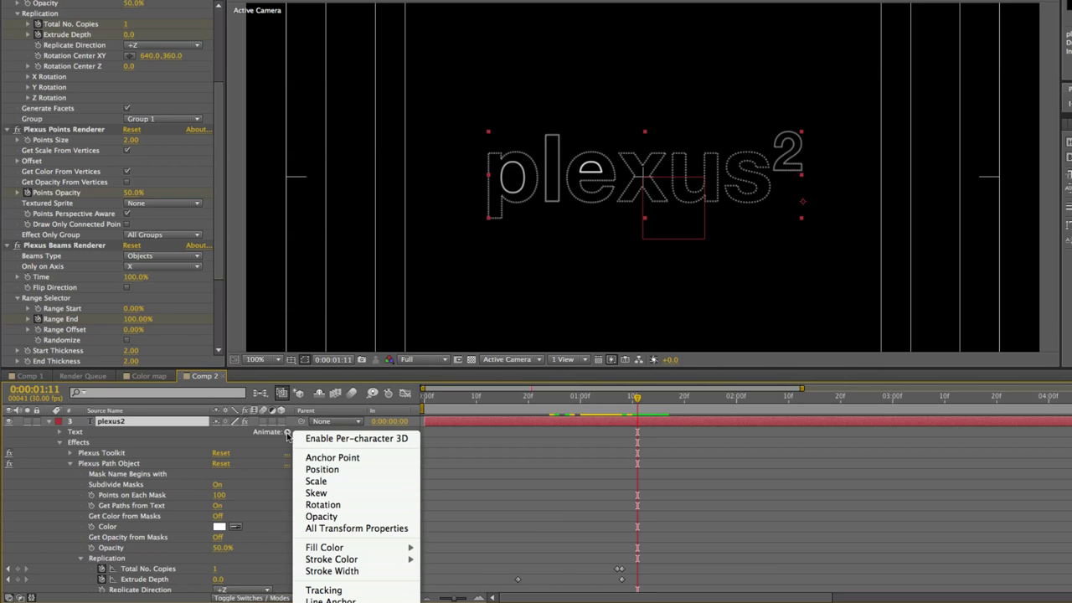
click(363, 506)
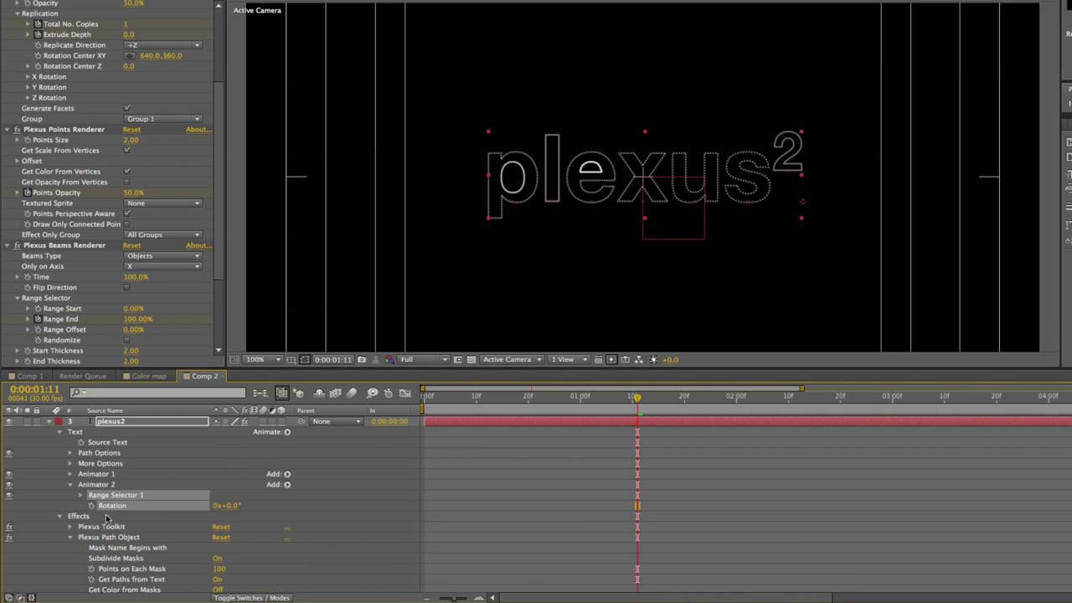
click(102, 485)
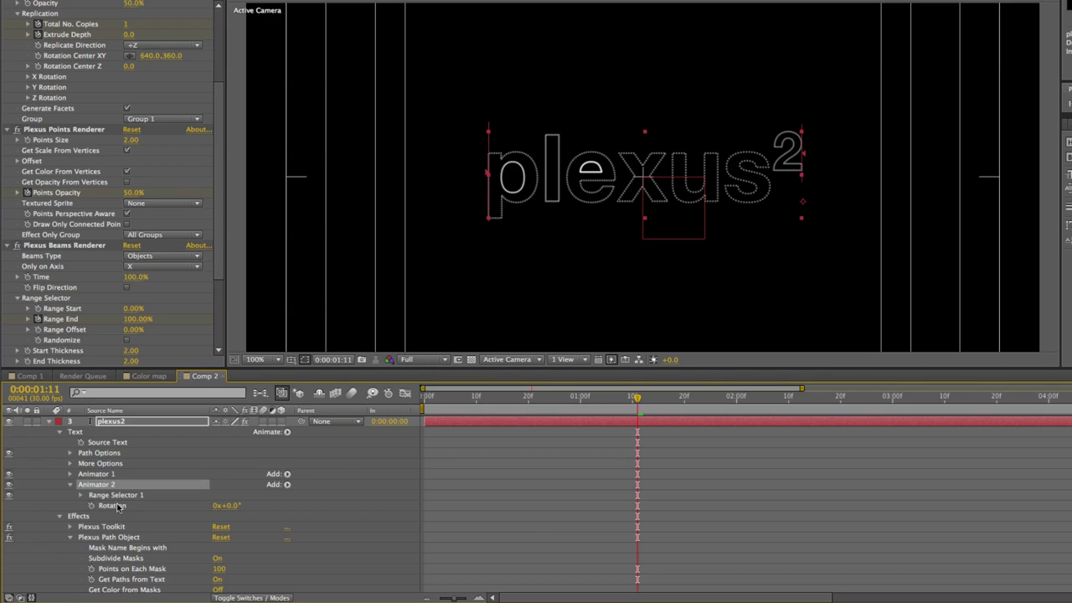
key(Delete)
- Add a Rotation property to Animator 1 and delete its Position property
click(98, 477)
click(70, 475)
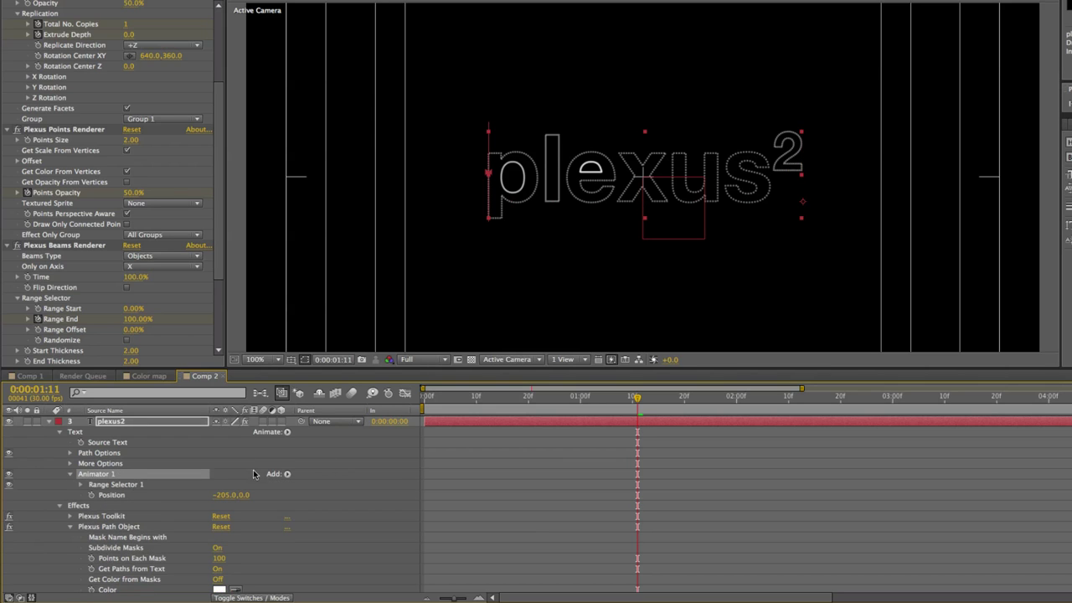
click(285, 475)
mouse_move(314, 479)
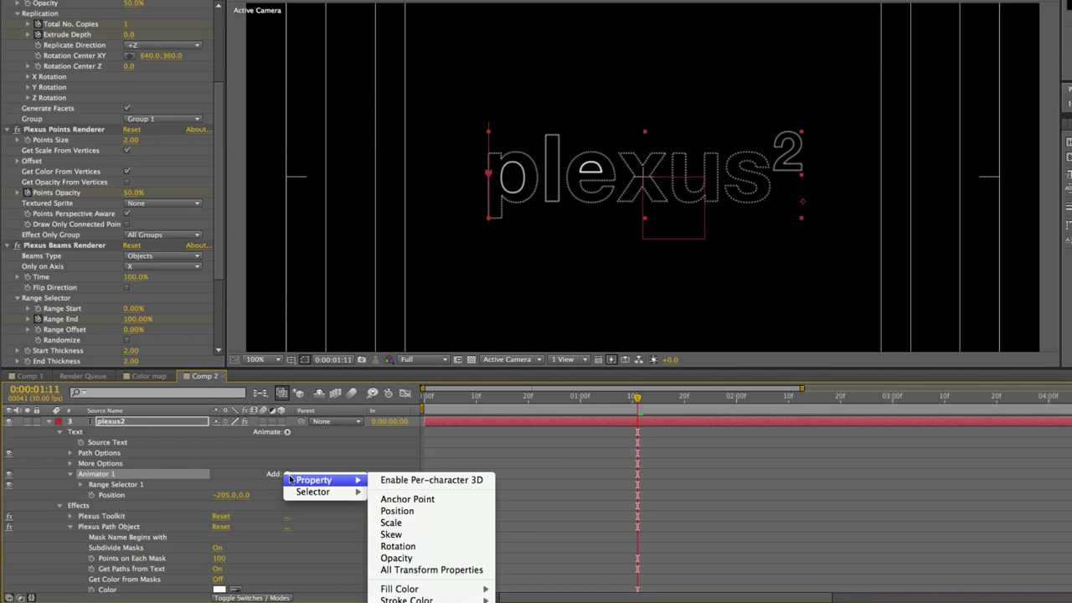
click(443, 559)
click(110, 500)
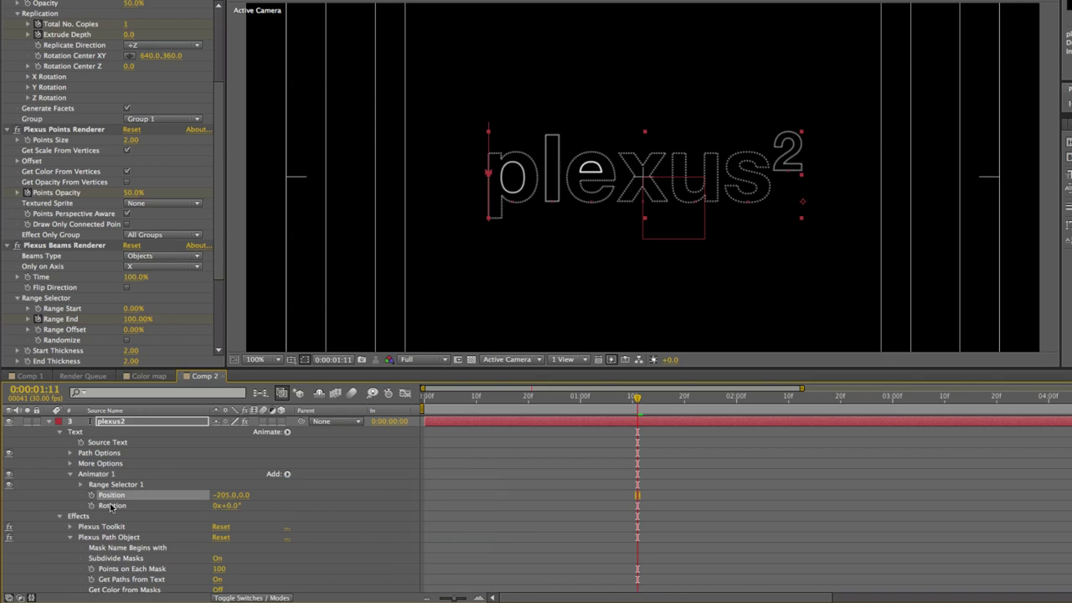
key(Delete)
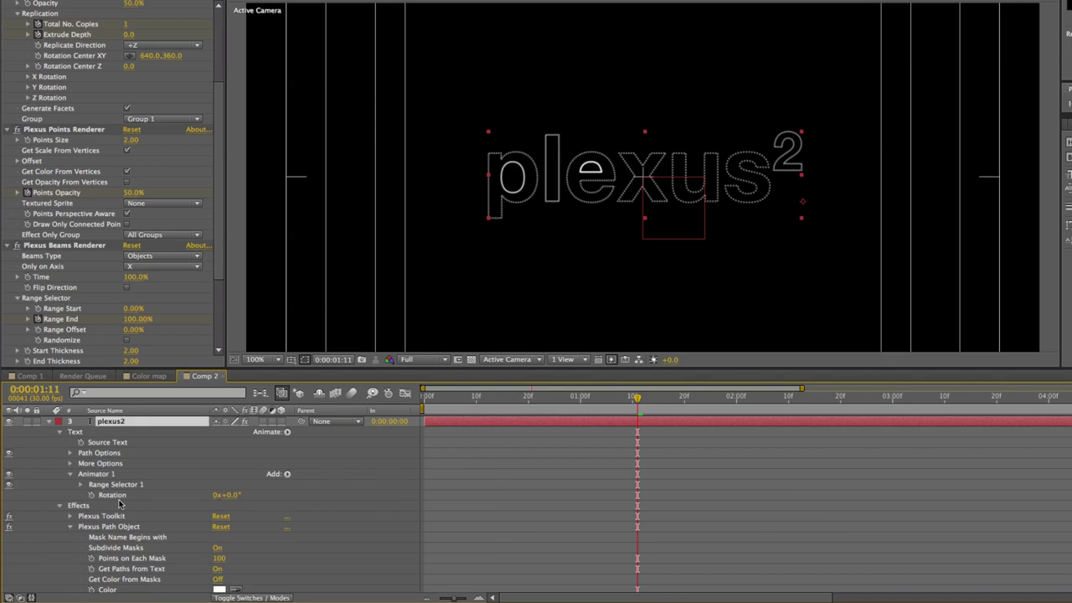
- Expand Range Selector 1 and its Advanced options
click(116, 485)
click(80, 485)
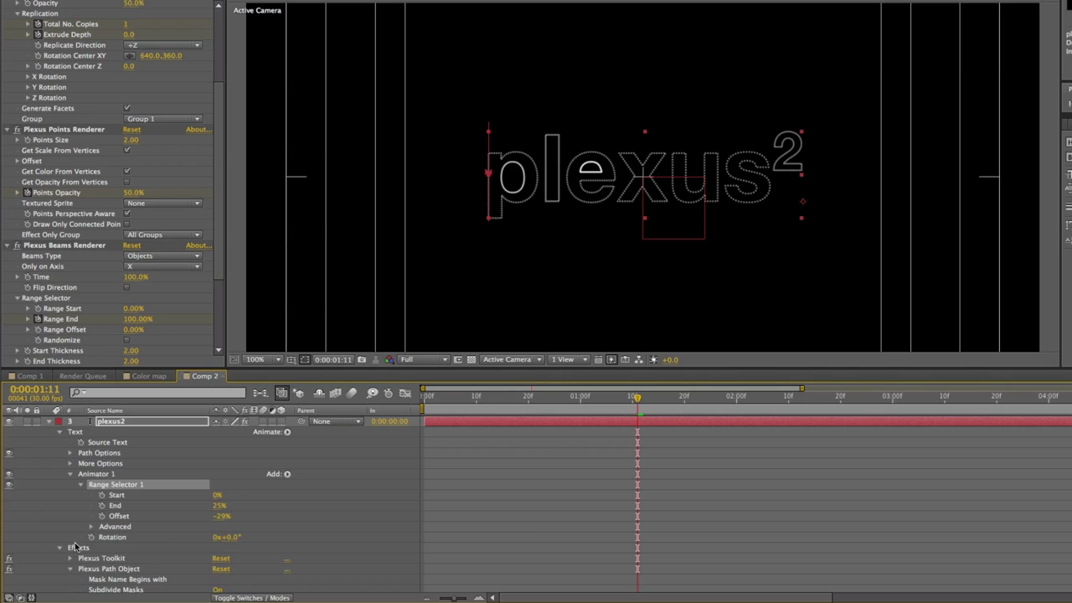
click(92, 527)
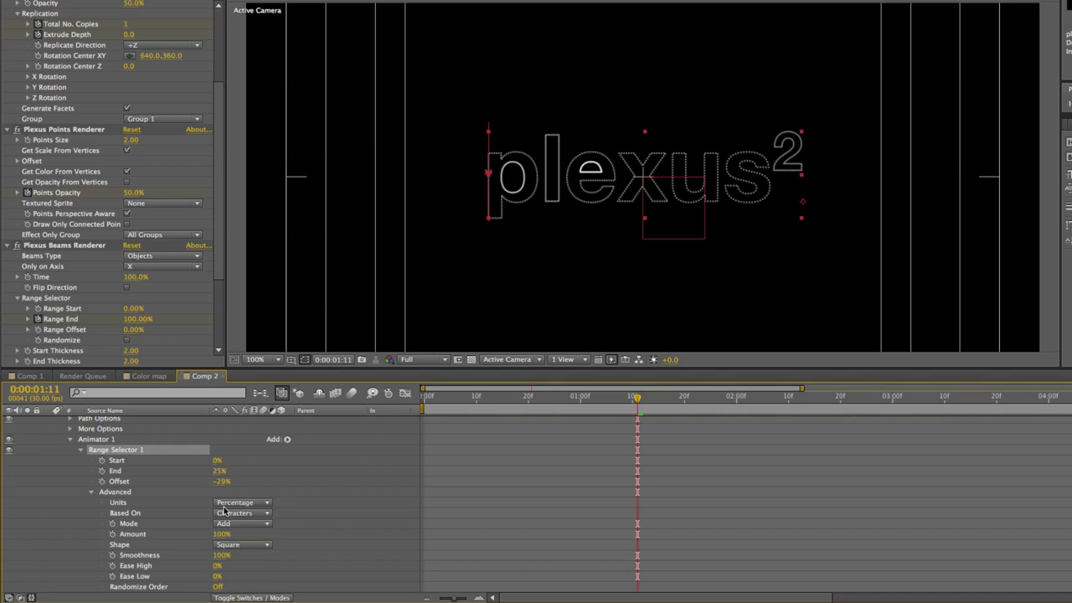
- Set the range selector Units to Index with Start 6 and End 7
click(224, 505)
click(256, 528)
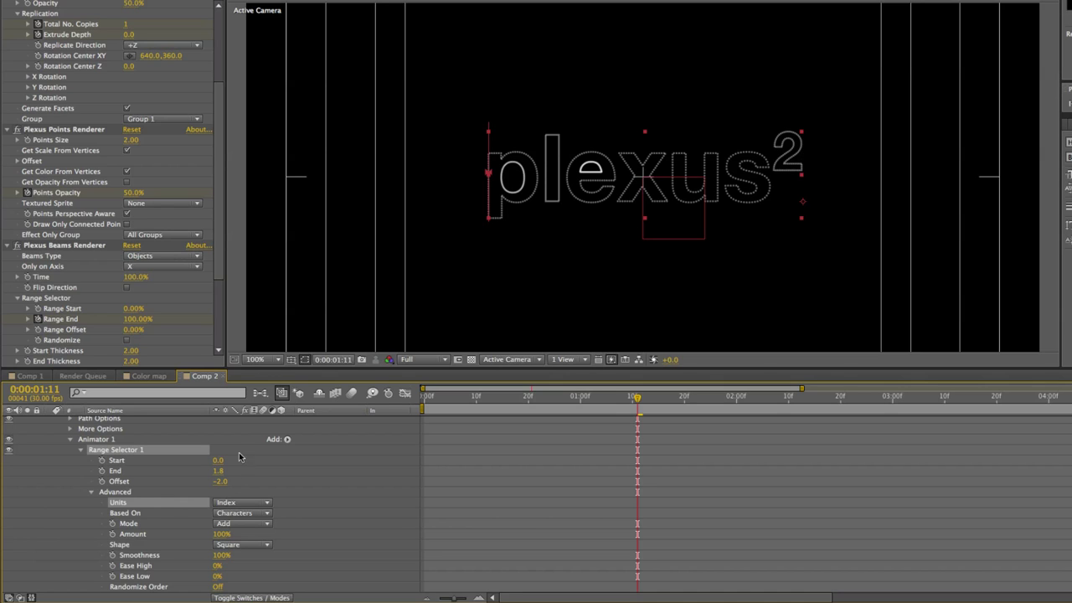
click(218, 459)
text(7)
key(Tab)
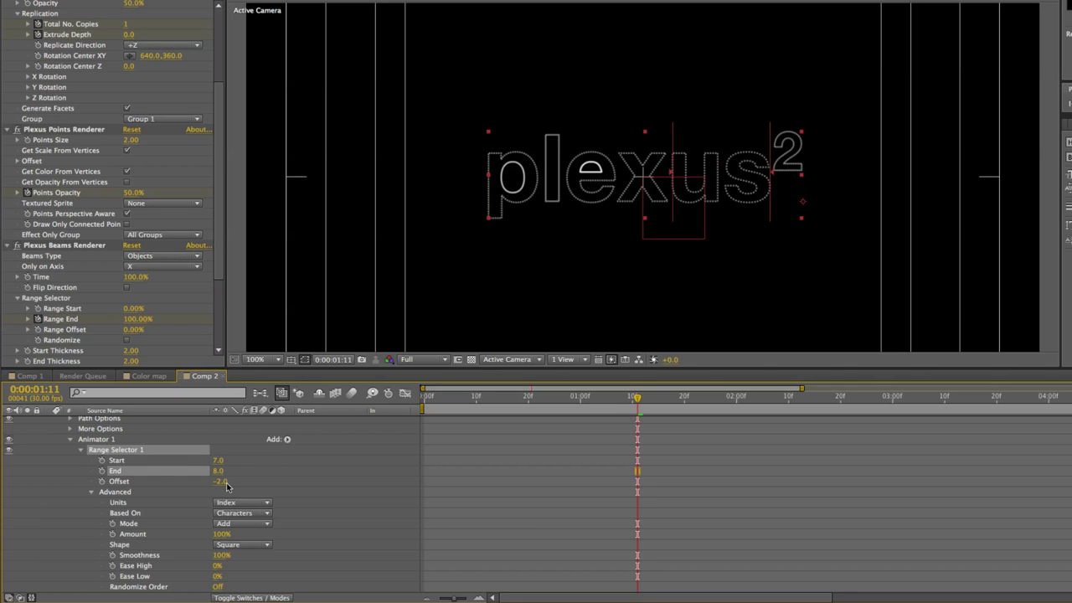
text(8)
key(Tab)
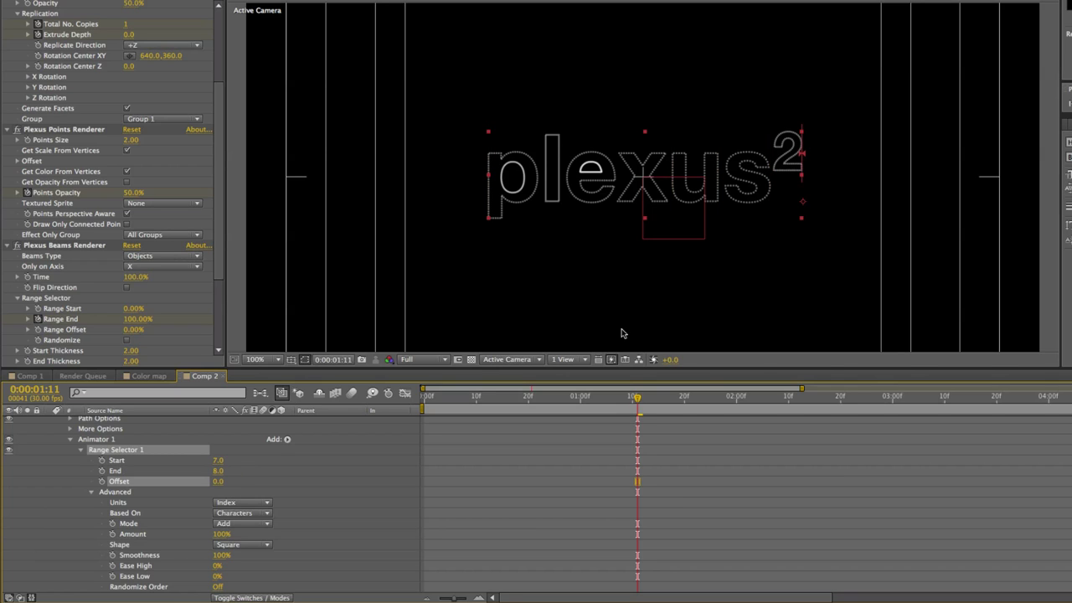
drag(217, 461, 217, 461)
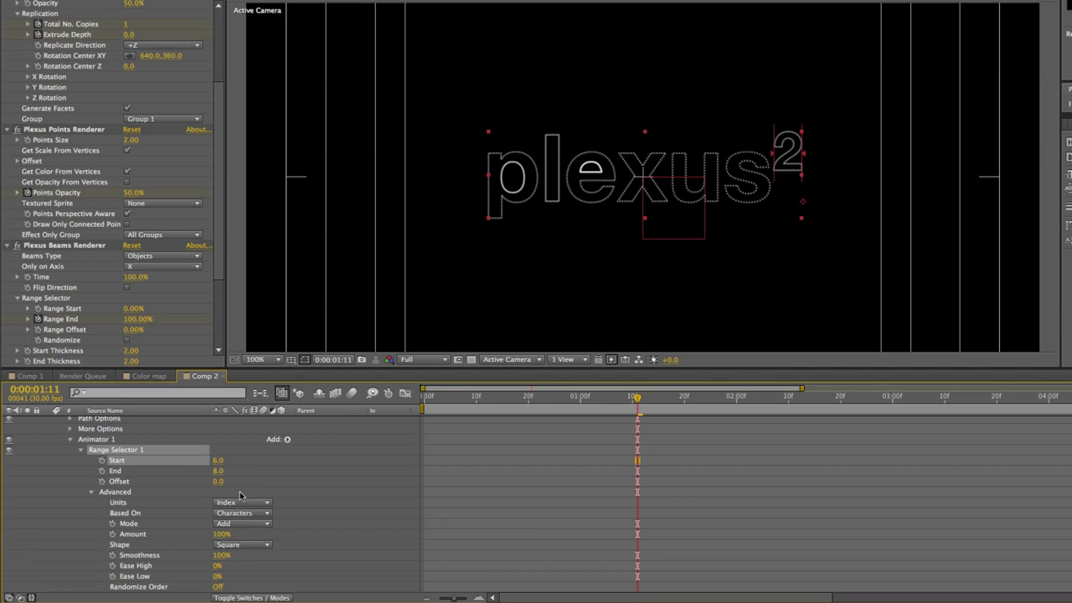
click(223, 472)
text(7)
key(Return)
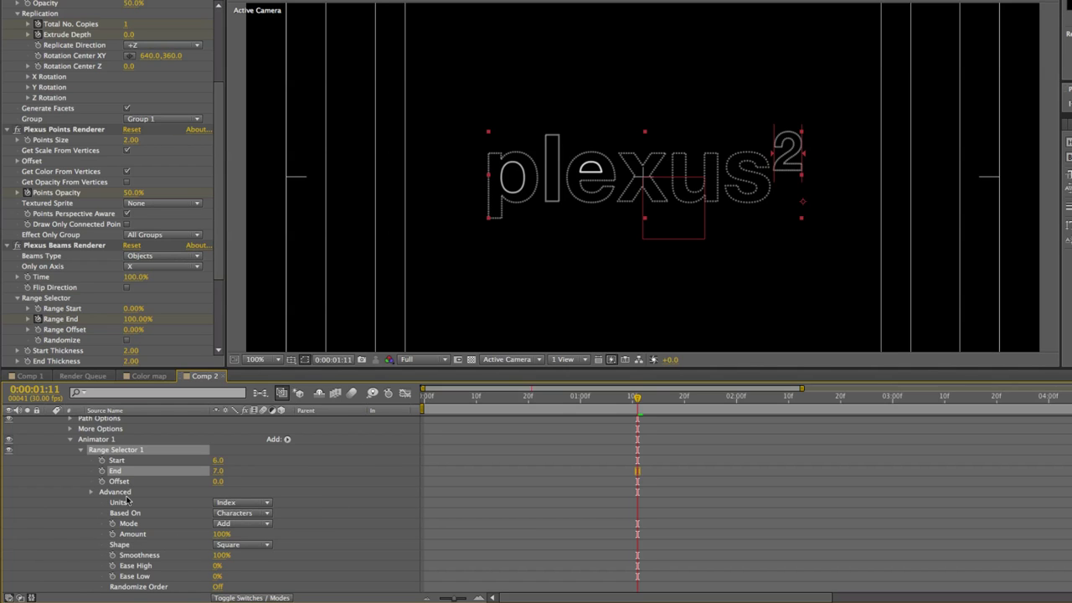
- Tilt the superscript 2 to 58° rotation and re-expand plexus2's text properties
click(90, 492)
mouse_move(228, 502)
mouse_down()
mouse_move(261, 494)
mouse_move(220, 492)
mouse_move(280, 492)
mouse_move(248, 505)
mouse_up()
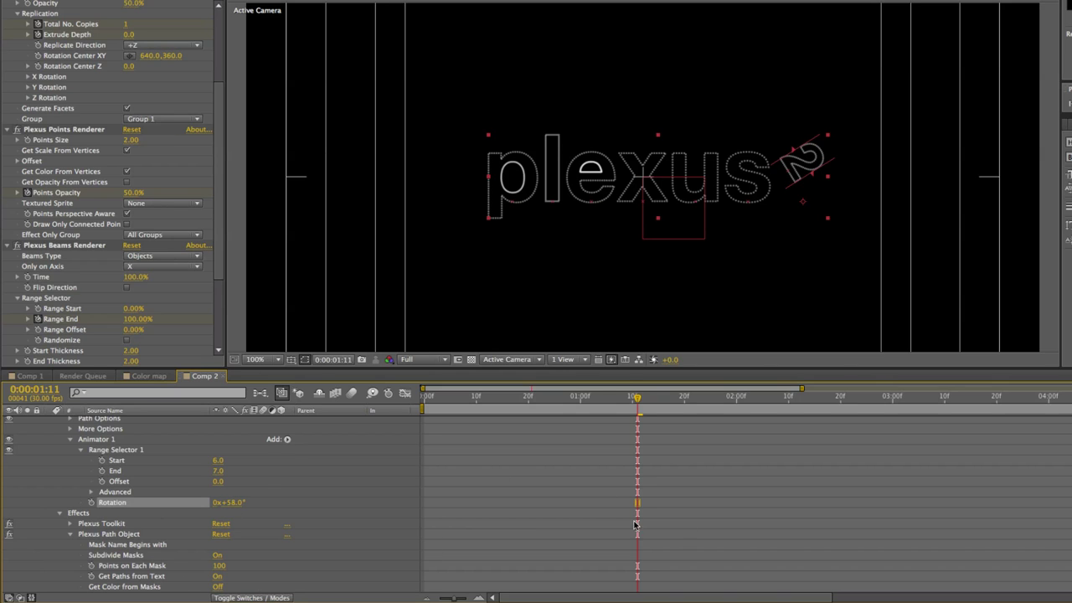
key(u)
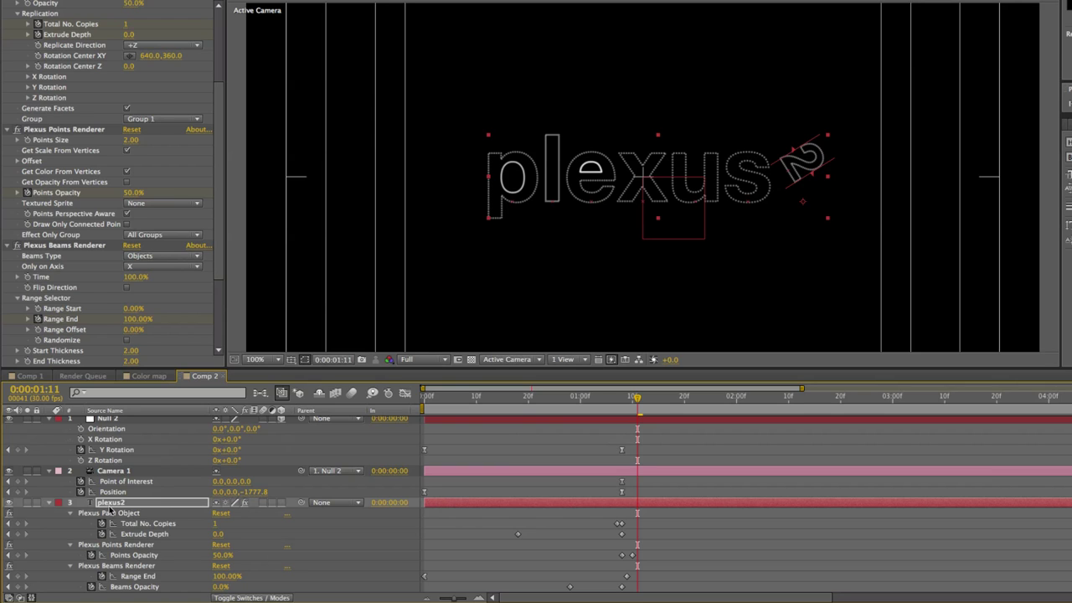
click(48, 502)
click(48, 503)
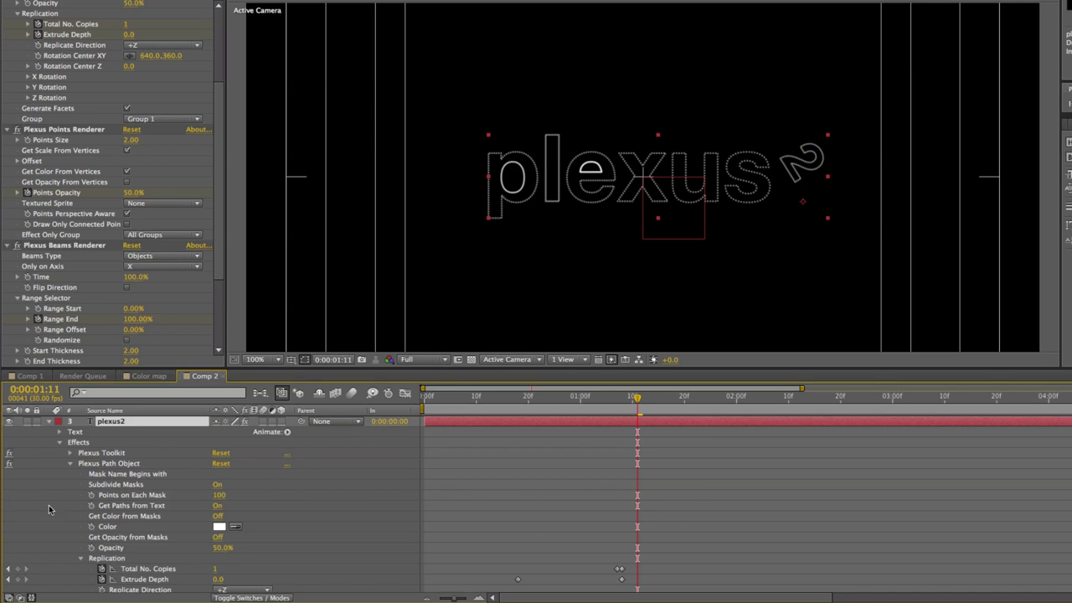
click(60, 433)
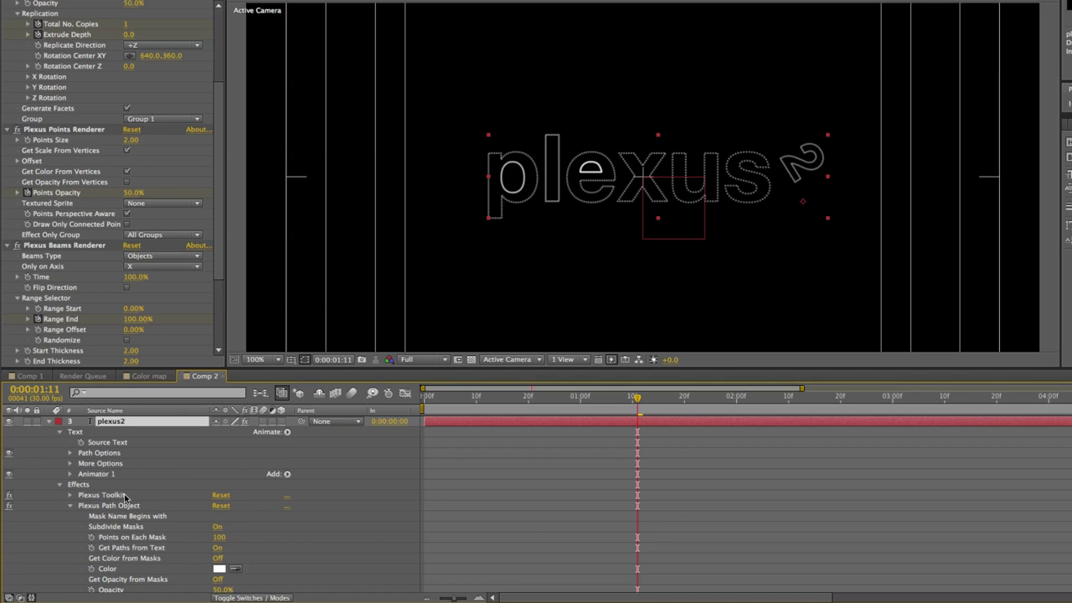
- Start a Rotation keyframe on Animator 1 and nudge it slightly earlier
click(70, 474)
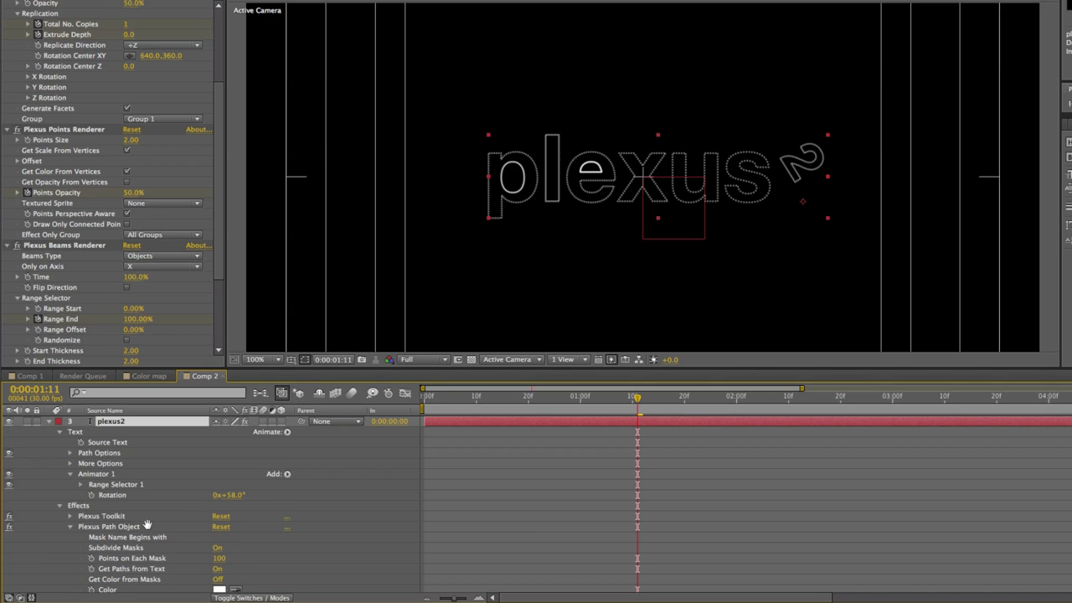
scroll(147, 526, down, 3)
click(91, 458)
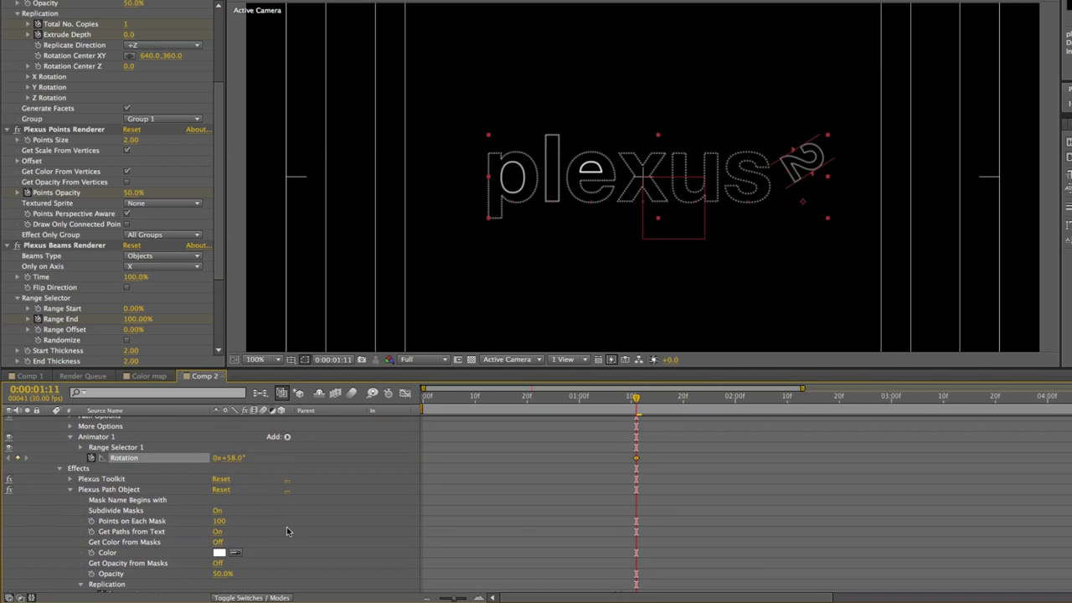
key(u)
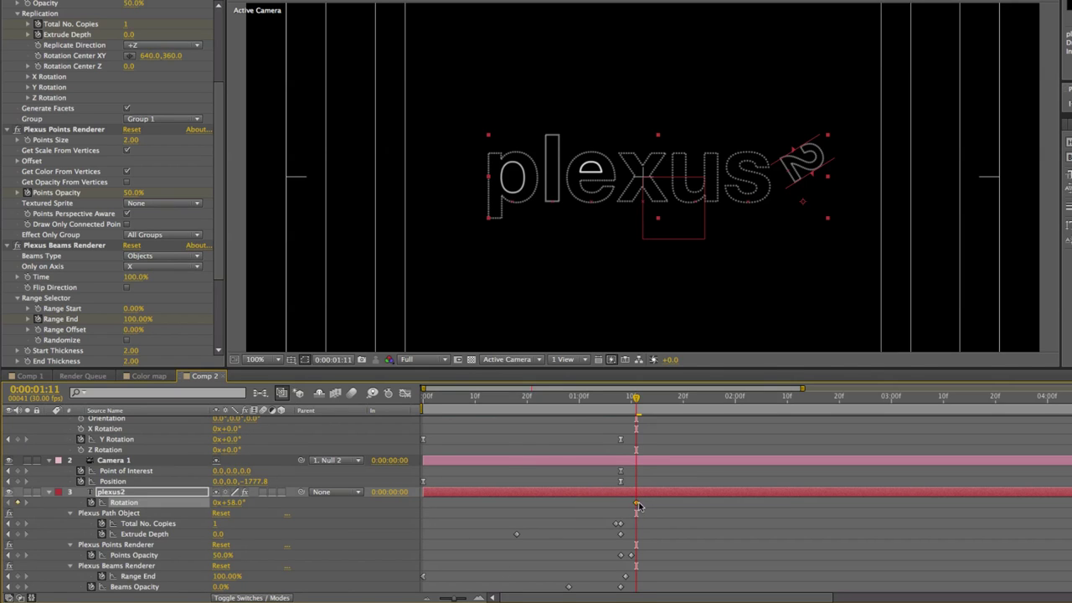
drag(637, 504, 632, 504)
- Key the 2's rotation at 65° near 0:00:01:10 and 0° at 0:00:01:14
mouse_move(636, 399)
mouse_down()
mouse_move(621, 399)
mouse_move(631, 400)
mouse_up()
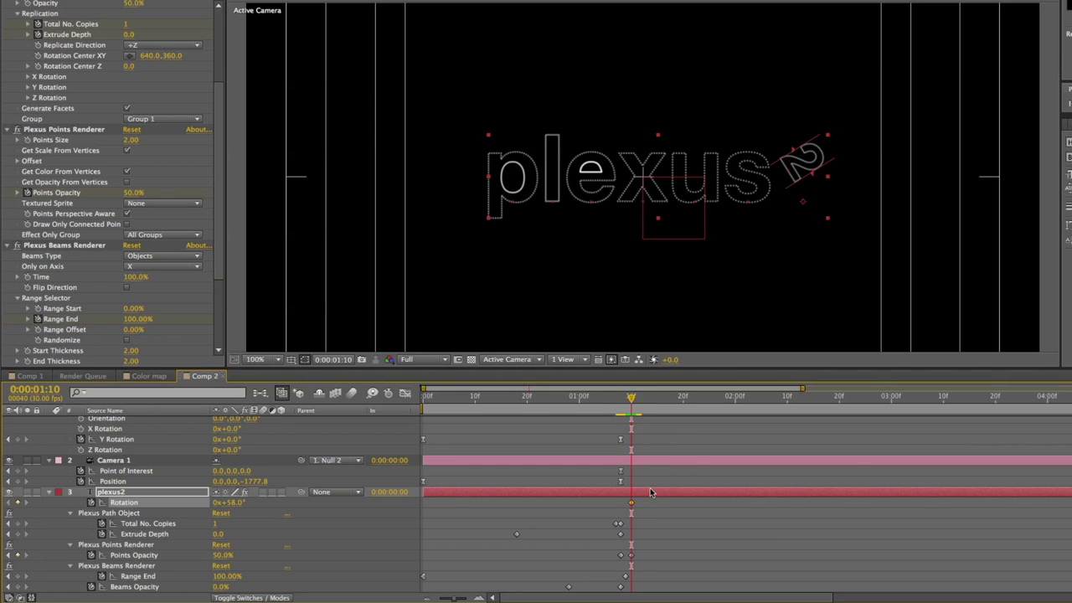
drag(235, 502, 282, 488)
drag(640, 399, 652, 399)
click(237, 501)
text(0)
key(Return)
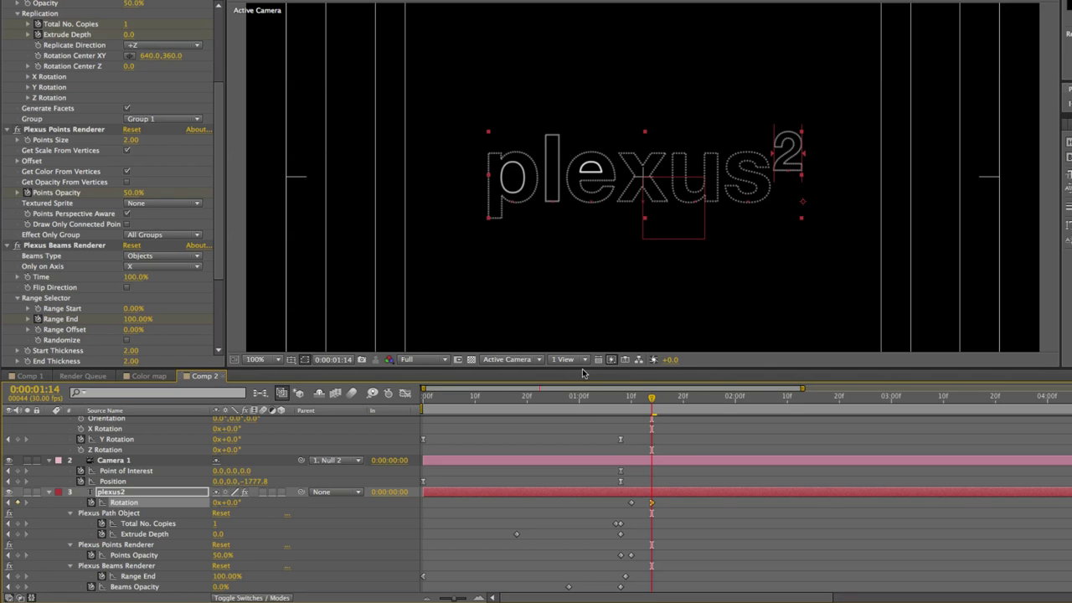
- Lengthen the influence on the 2's final Rotation keyframe in the Graph Editor for a stronger ease
click(404, 393)
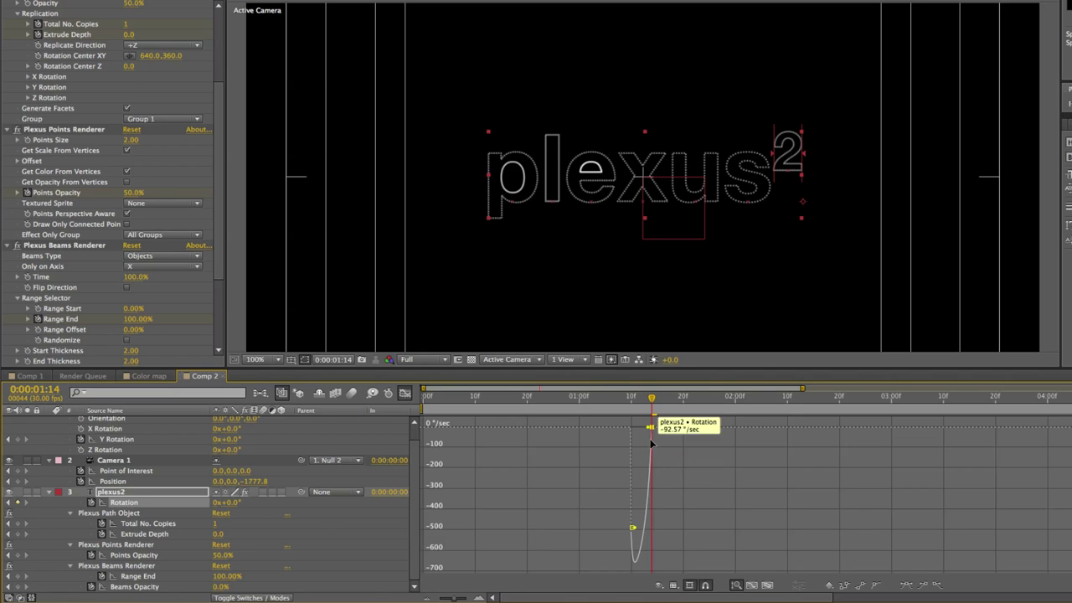
drag(649, 429, 620, 429)
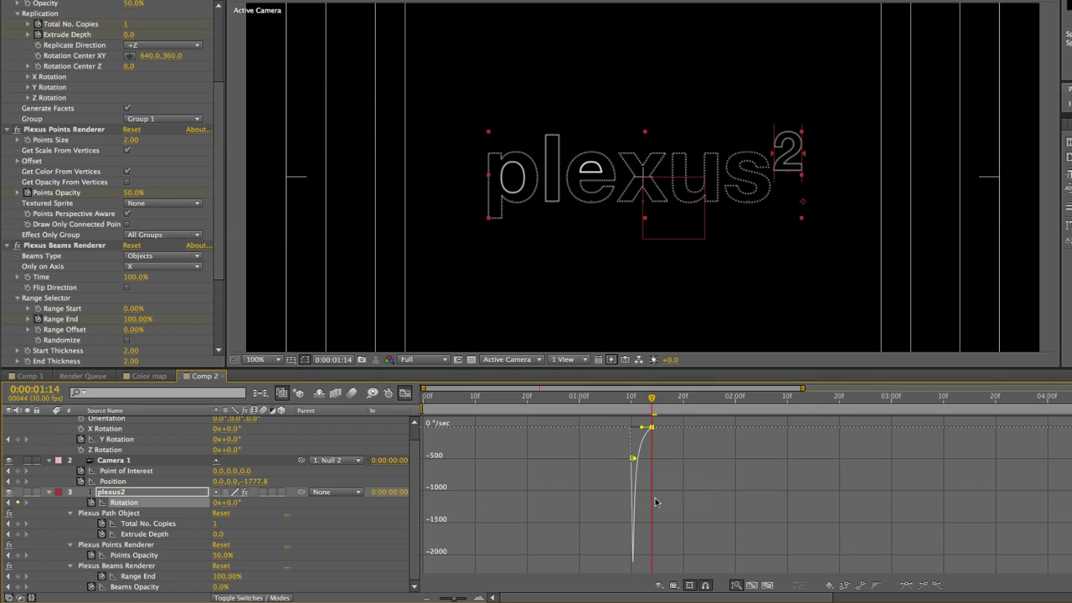
click(405, 393)
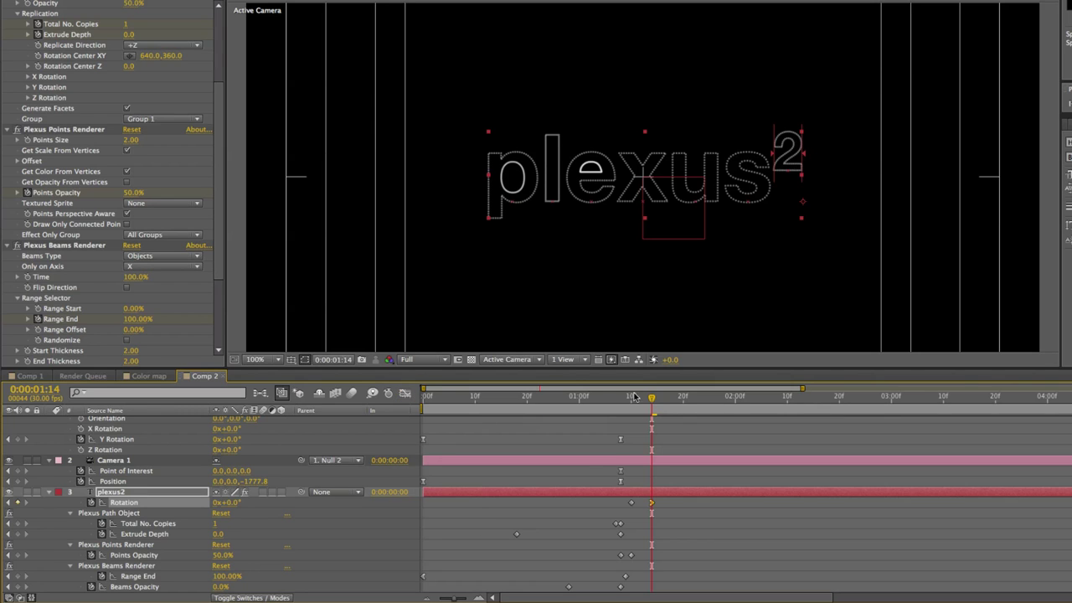
- Preview the eased rotation from its start, then bring up QuickTime Player
click(589, 397)
key(space)
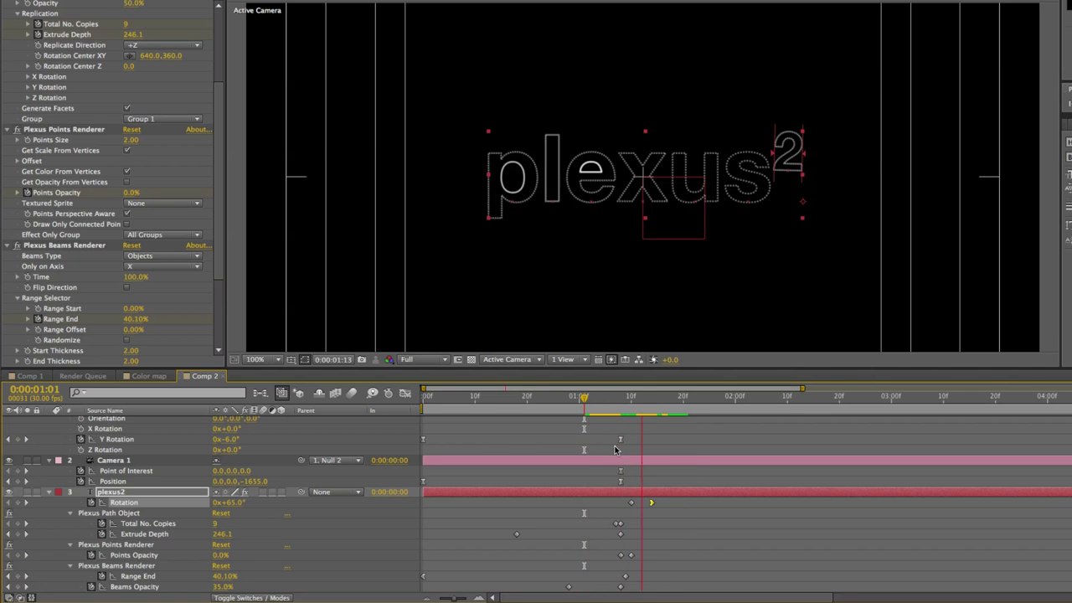
key(space)
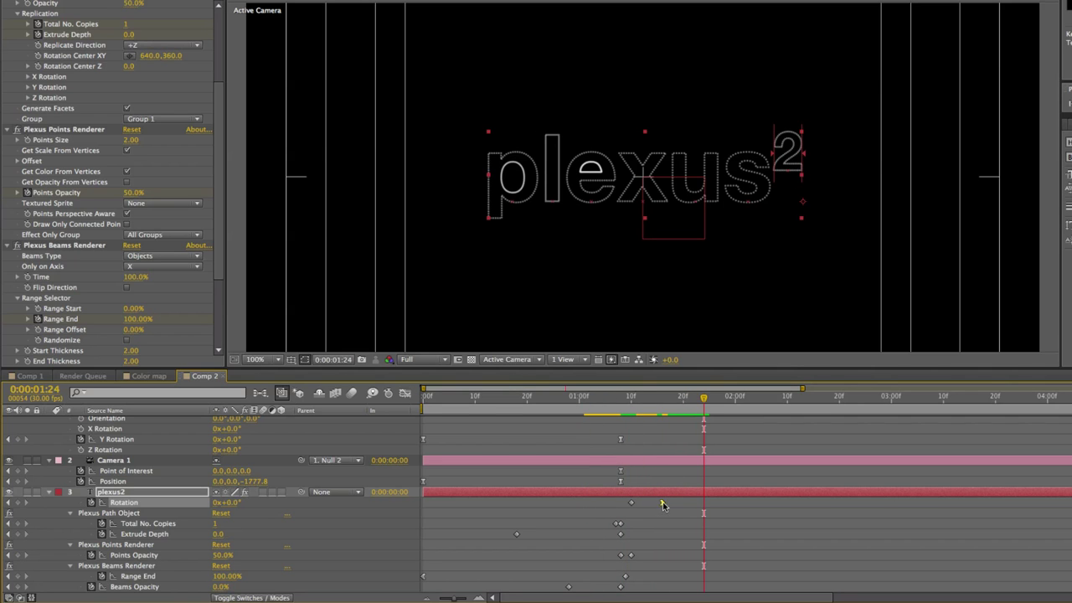
click(662, 503)
key(super+Tab)
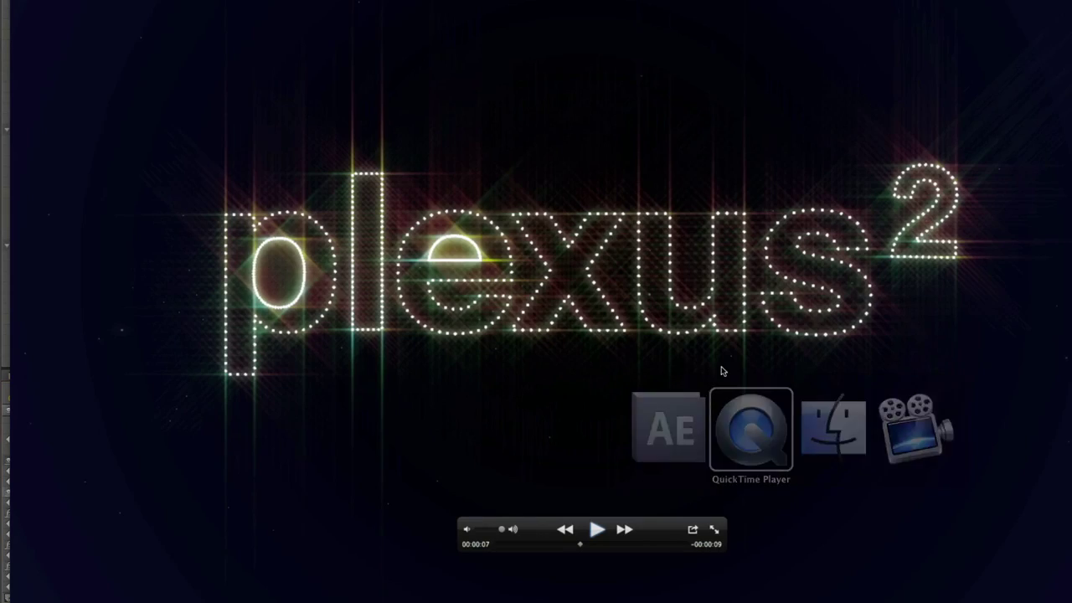
- Rewind and watch the rendered plexus² reference movie, then return to After Effects
drag(585, 544, 618, 530)
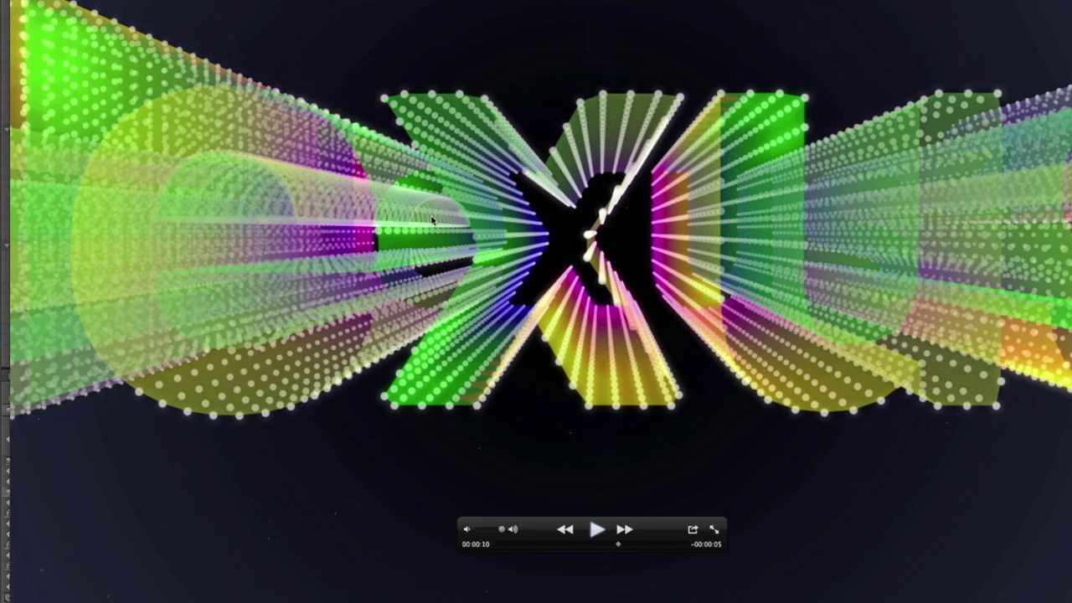
key(super+Tab)
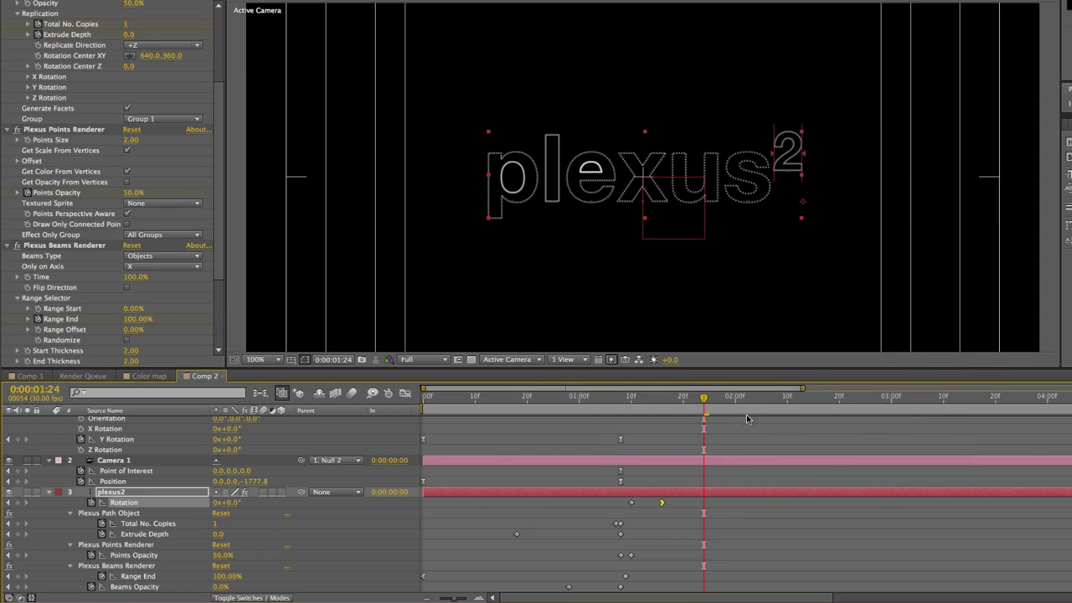
- Add a Plexus Facets renderer to the plexus2 layer and scrub around 1:16 to preview it
drag(667, 403, 625, 403)
scroll(201, 101, up, 5)
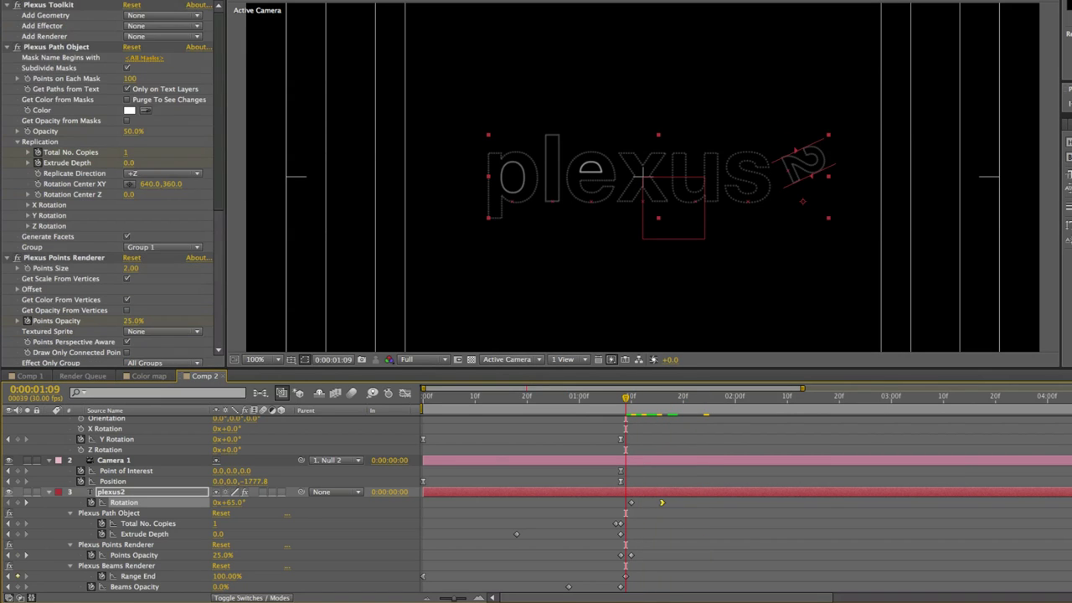
click(155, 38)
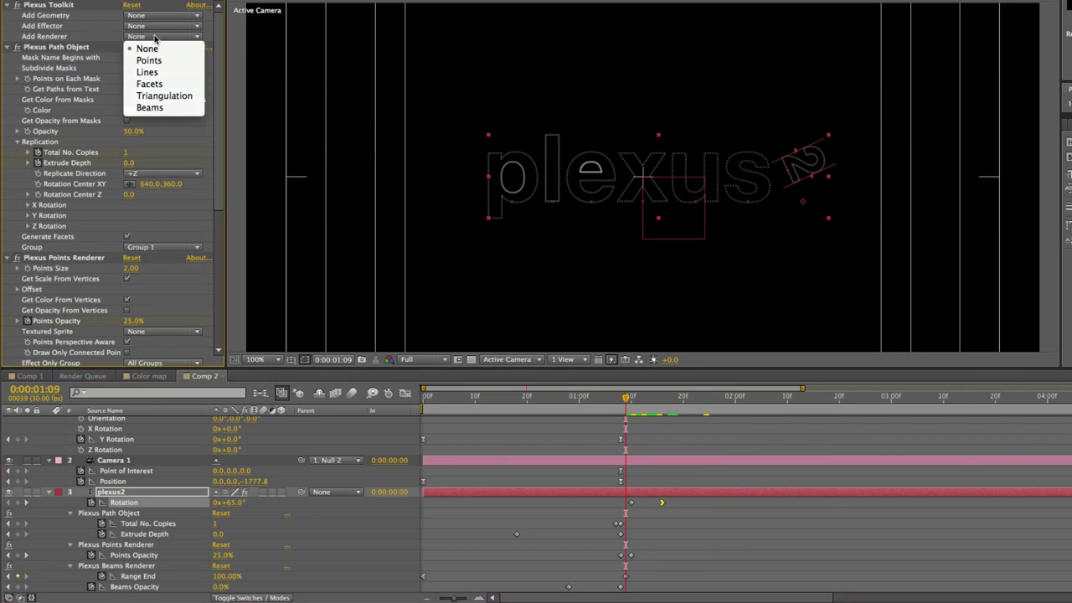
click(177, 85)
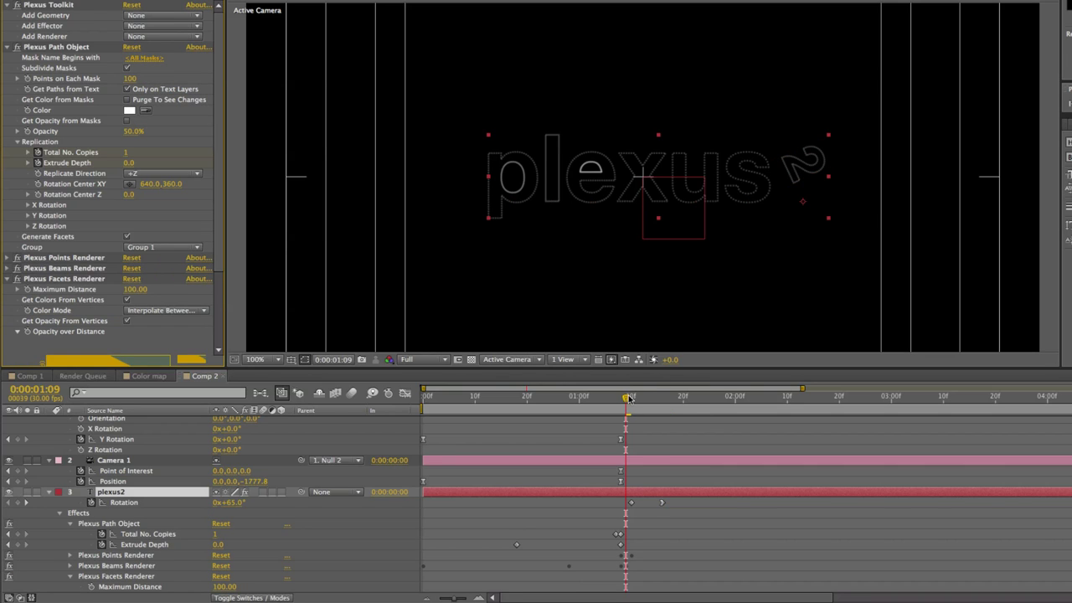
drag(636, 401, 658, 402)
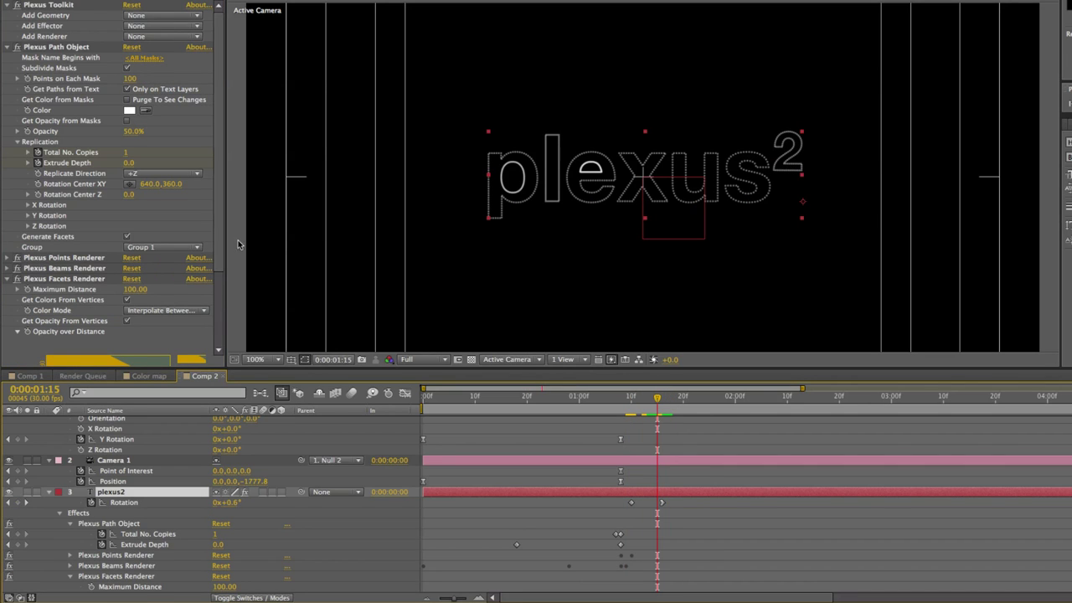
drag(216, 253, 215, 213)
mouse_move(652, 402)
mouse_down()
mouse_move(643, 398)
mouse_move(662, 397)
mouse_move(636, 401)
mouse_up()
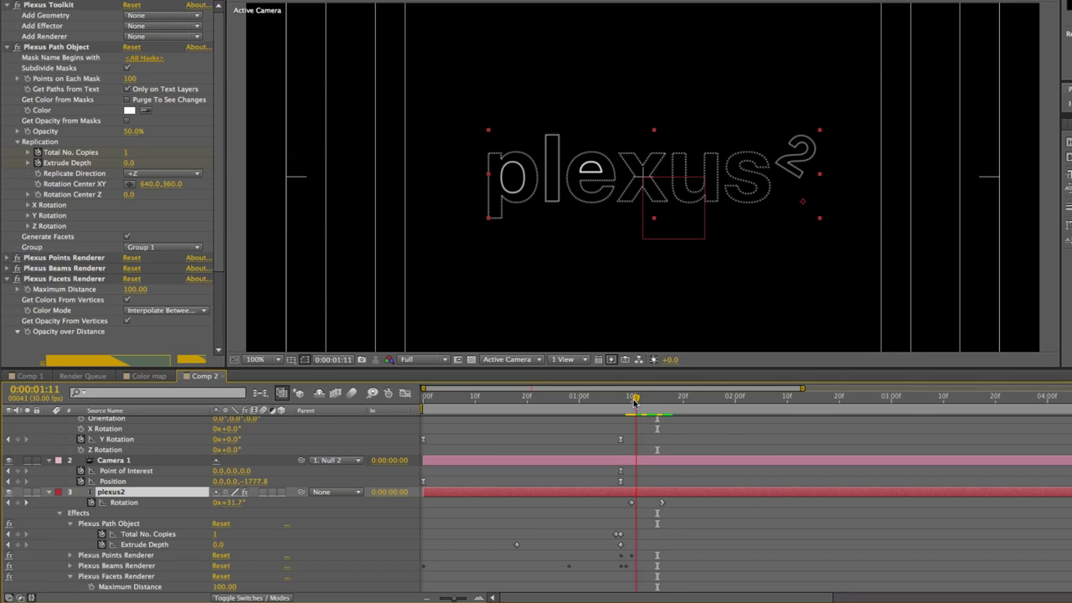
- Set Total No. Copies to 9 and shift that keyframe to about 1:16
click(126, 152)
text(9)
key(Return)
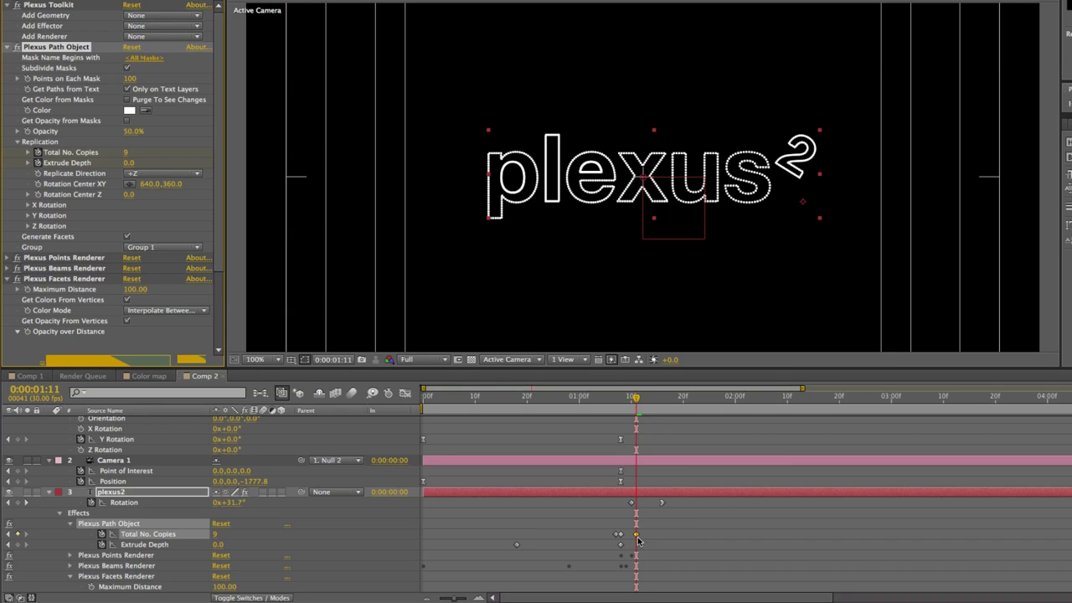
drag(636, 534, 662, 534)
mouse_move(636, 400)
mouse_down()
mouse_move(619, 403)
mouse_move(659, 398)
mouse_move(641, 399)
mouse_up()
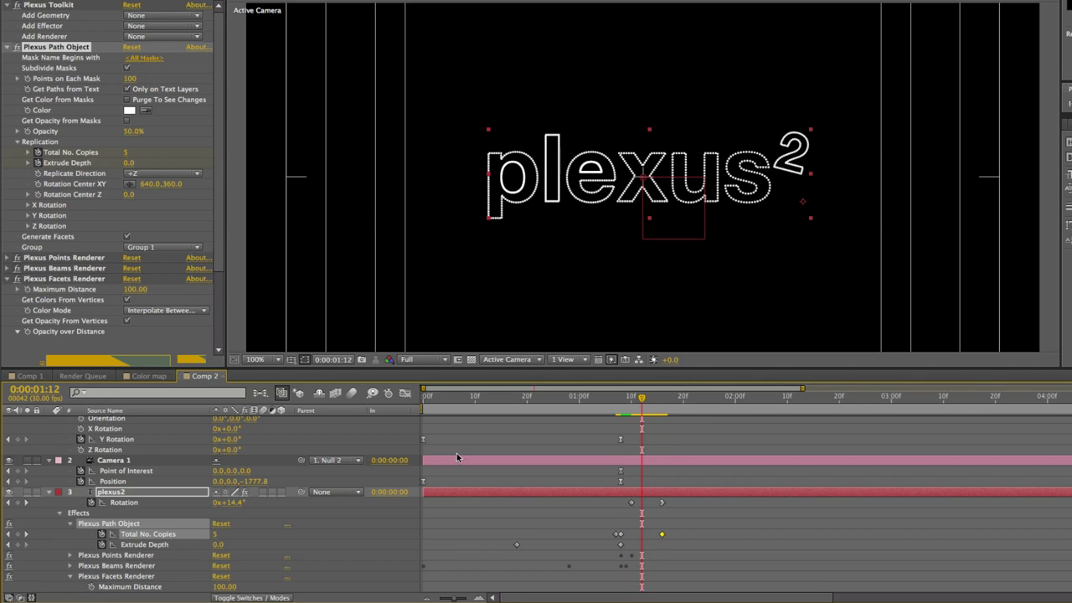
drag(643, 402, 664, 387)
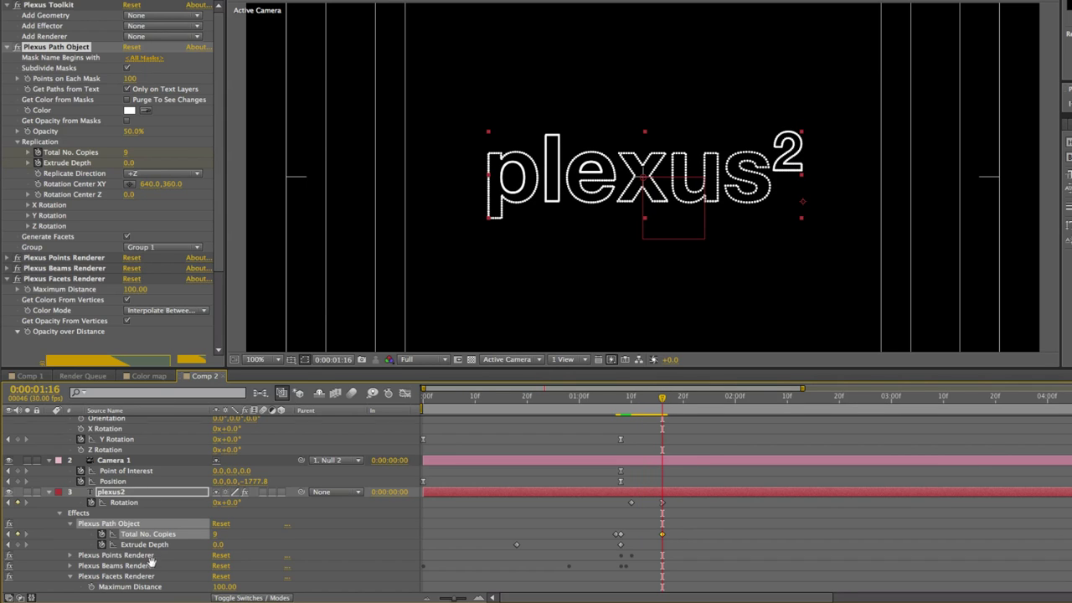
- Add an Extrude Depth keyframe of 0 at 1:16, trying then undoing a deeper extrude at 1:27
scroll(165, 515, down, 2)
key(u)
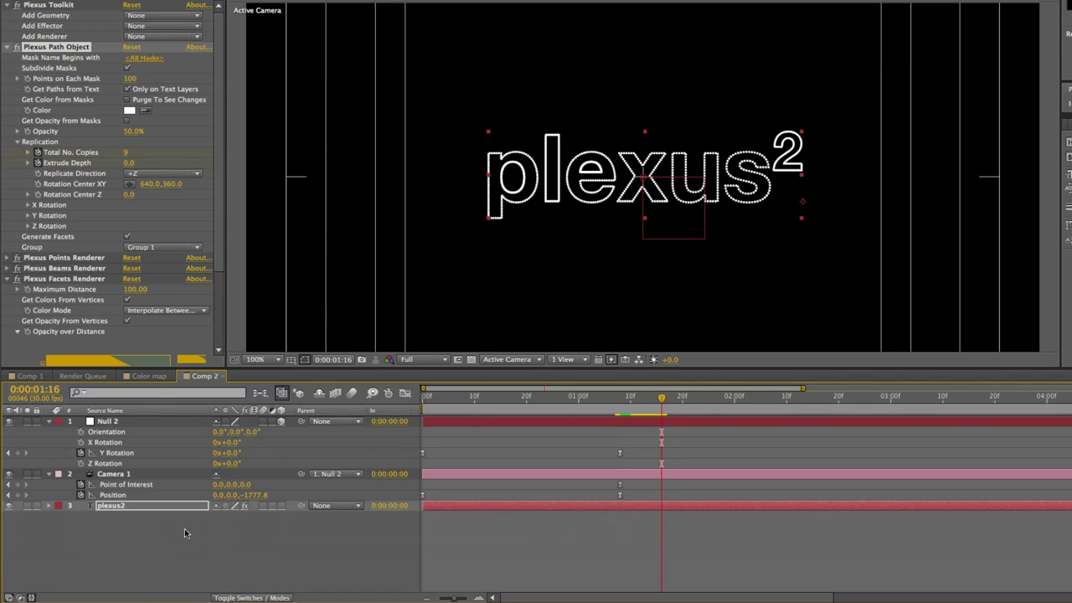
key(u)
scroll(46, 572, down, 1)
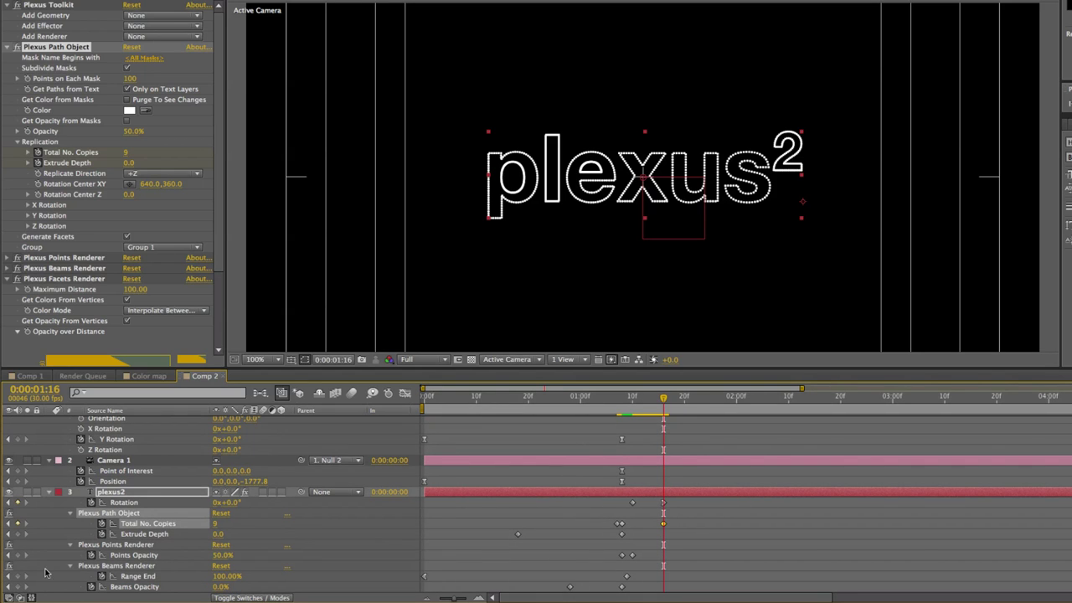
click(17, 534)
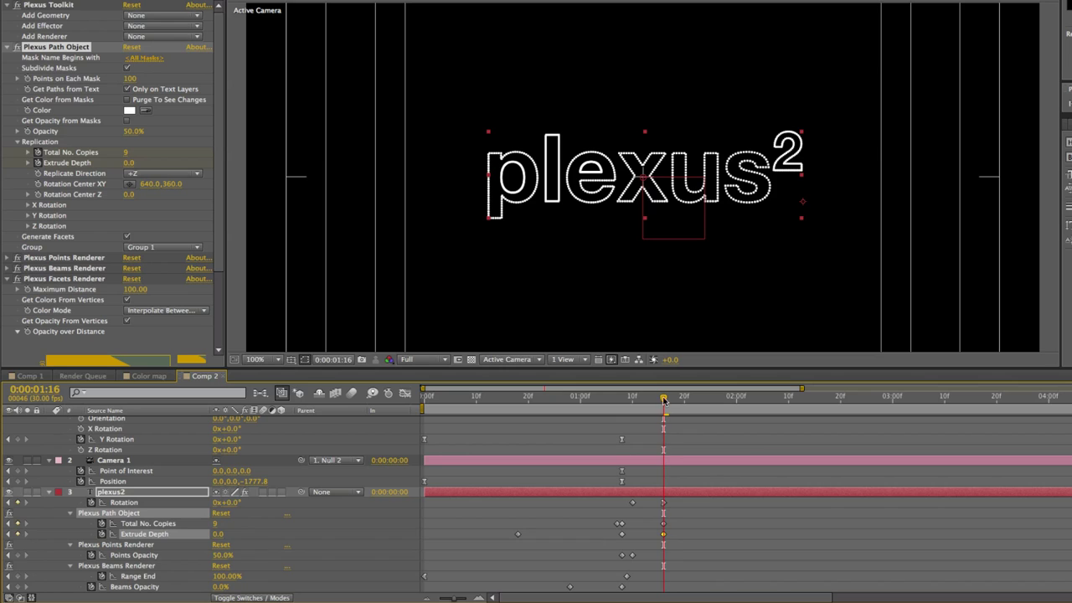
drag(664, 399, 721, 400)
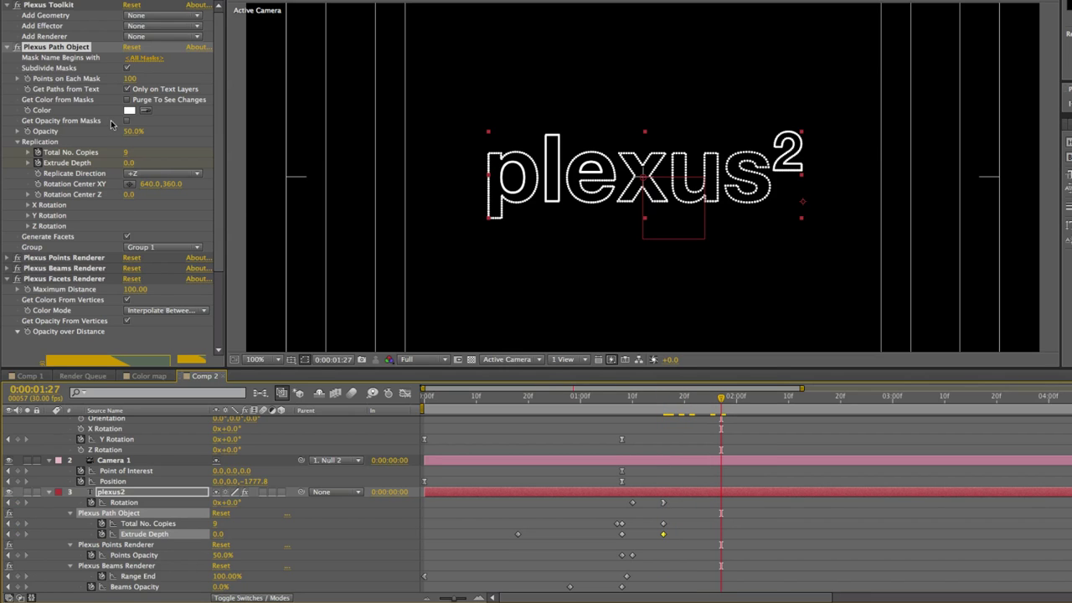
drag(128, 163, 499, 136)
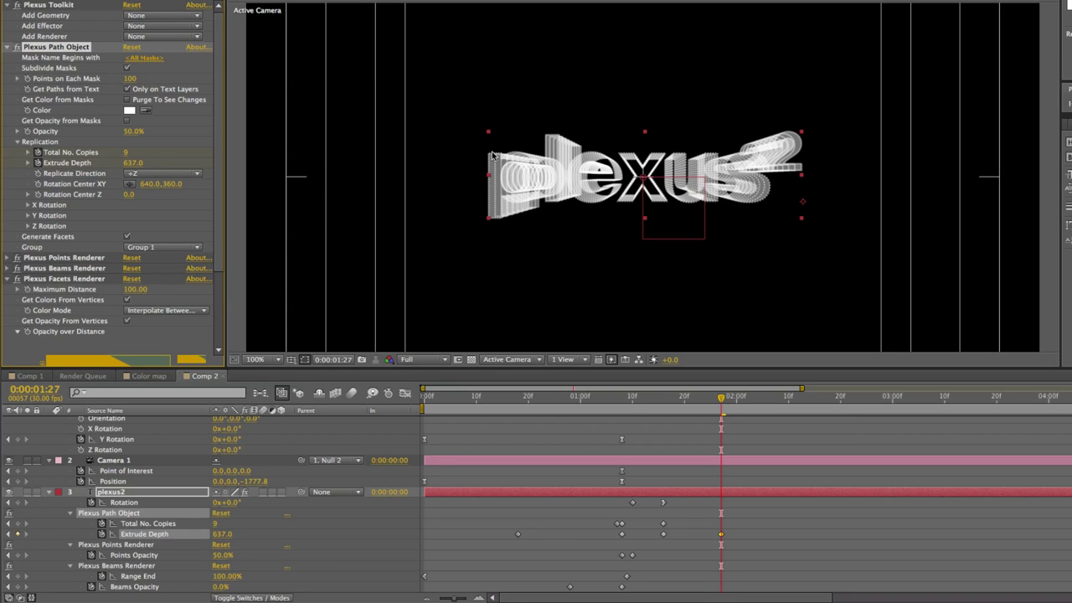
key(ctrl+z)
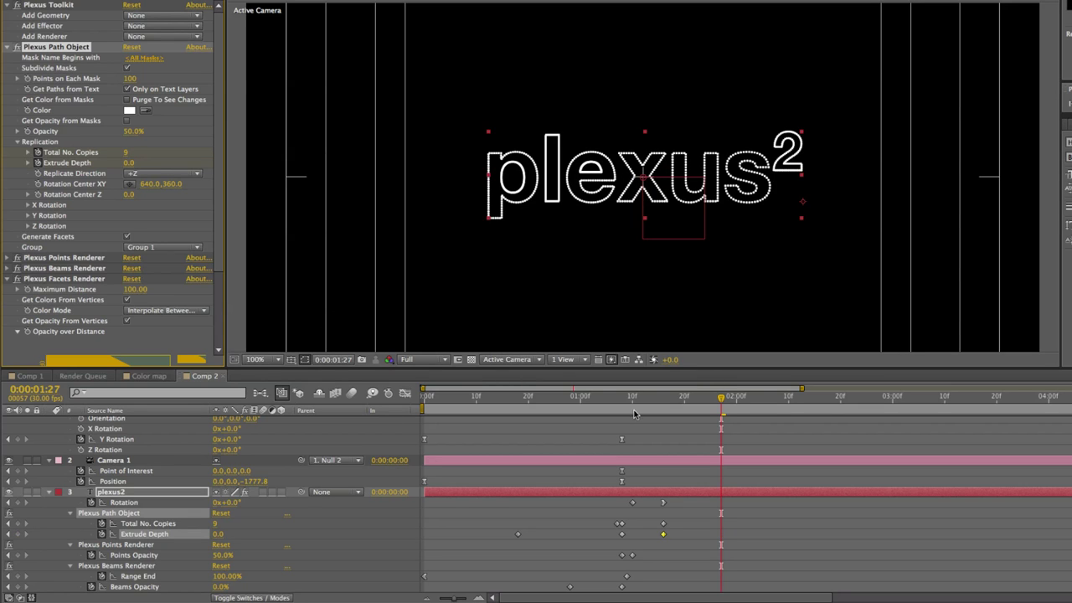
drag(634, 414, 621, 414)
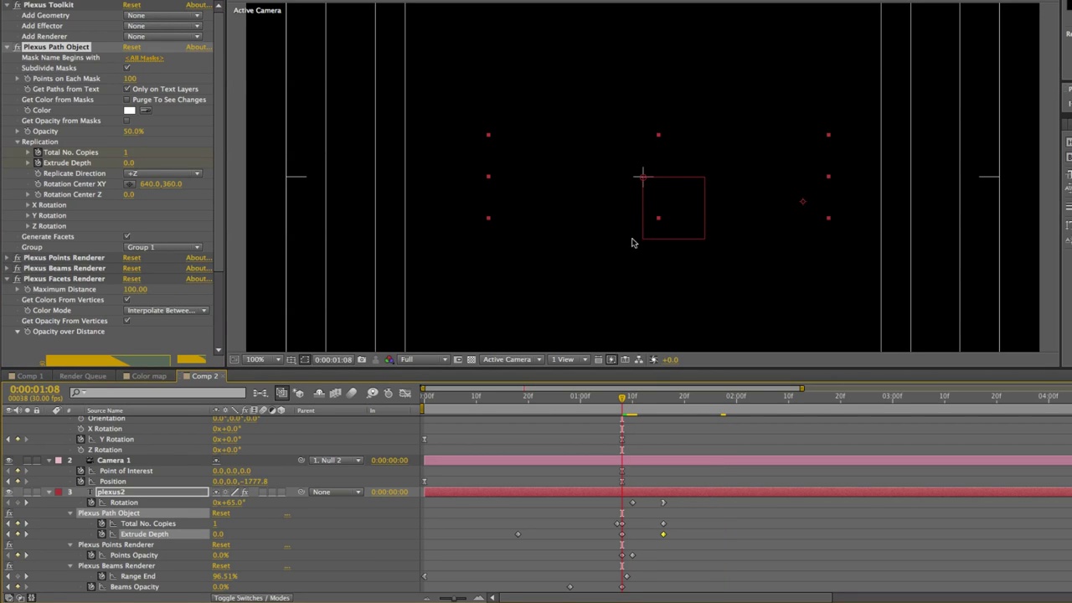
- Set the Plexus Replicate Direction to Both so copies spread in both Z directions
click(81, 174)
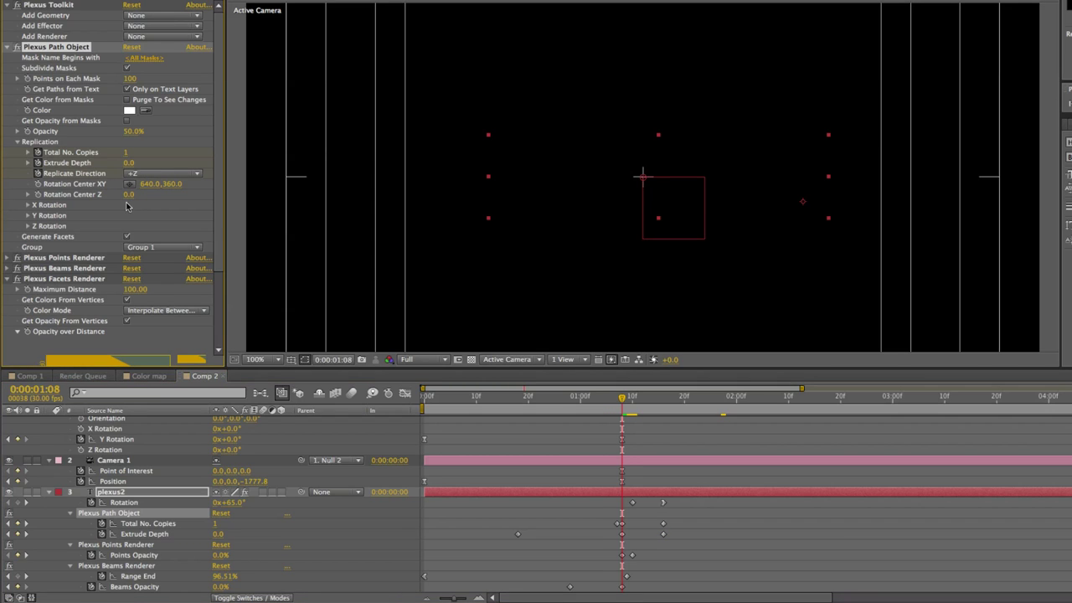
key(Page_Down)
click(159, 174)
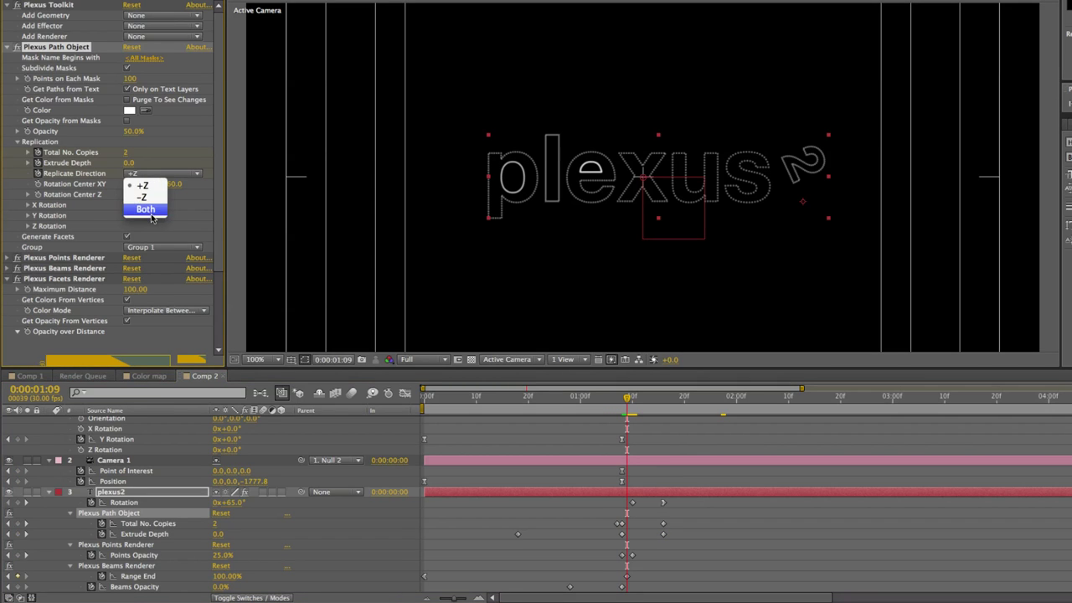
click(152, 216)
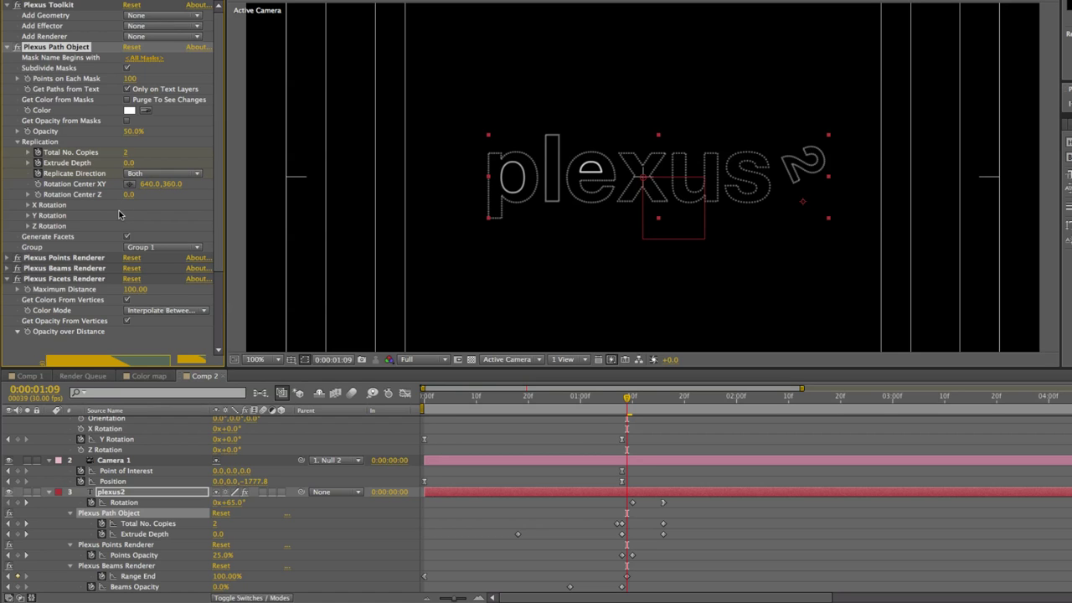
- At 1:27, scrub Extrude Depth up to 2047 to fan the copies into depth
click(637, 399)
drag(643, 399, 721, 403)
drag(124, 163, 1050, 106)
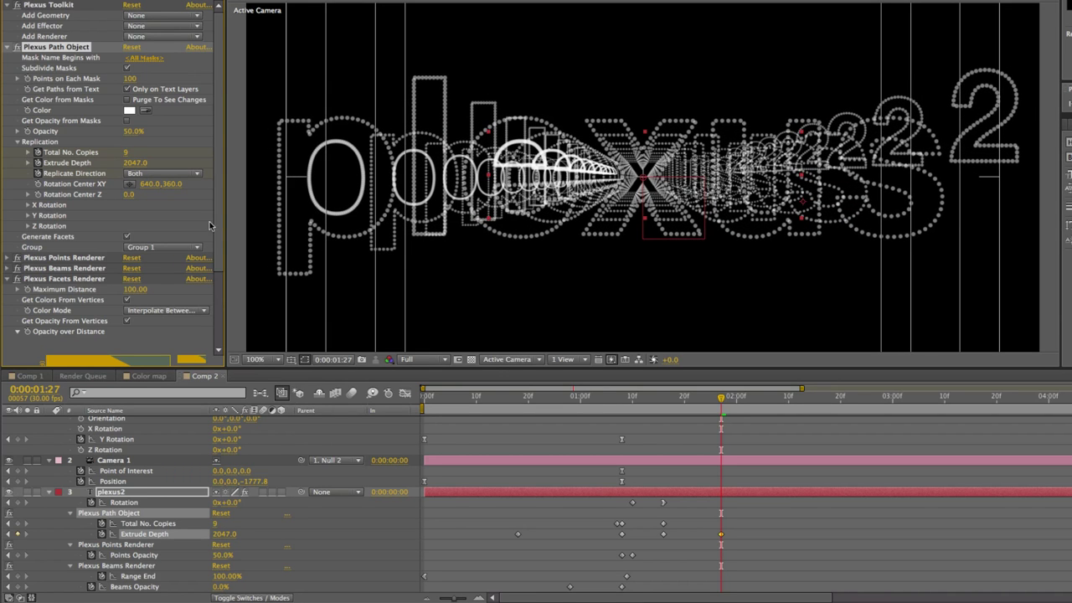
- Scrub the Facets renderer's Maximum Distance to 234 and preview earlier frames
scroll(215, 350, down, 4)
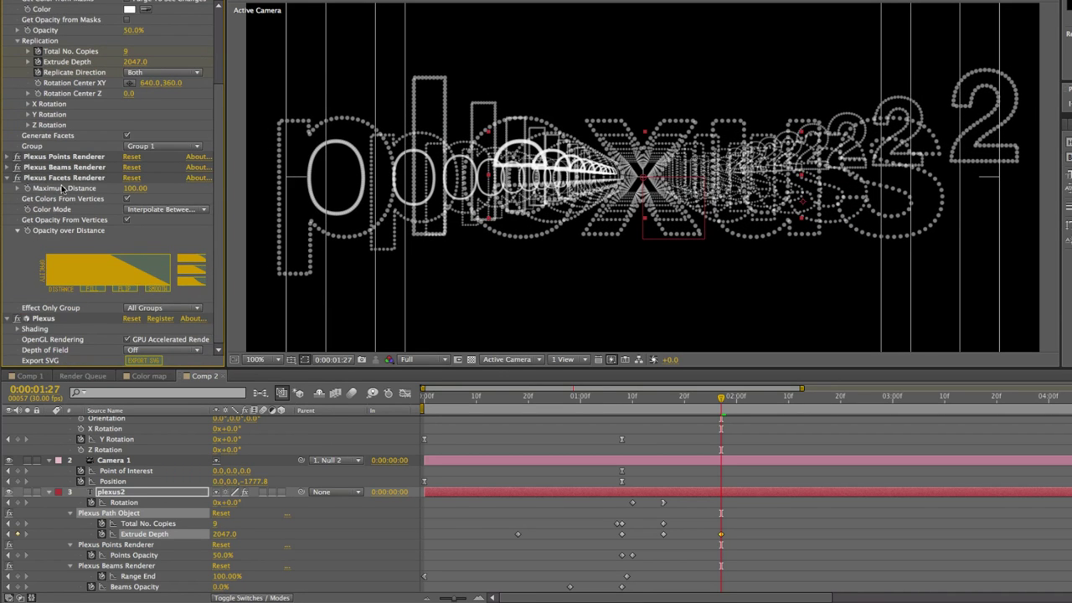
drag(130, 189, 208, 184)
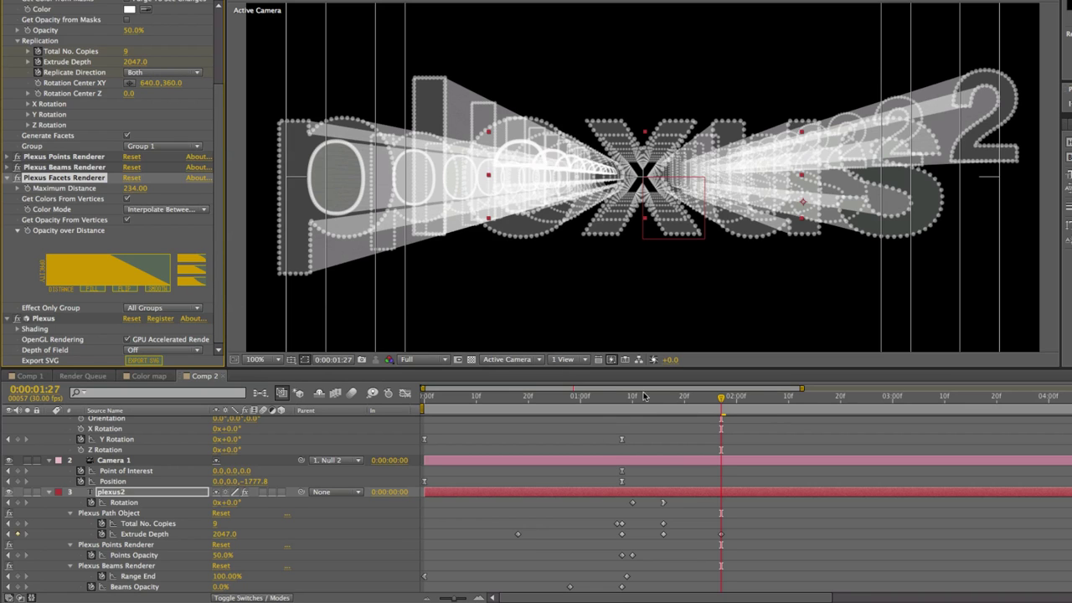
drag(679, 406, 466, 399)
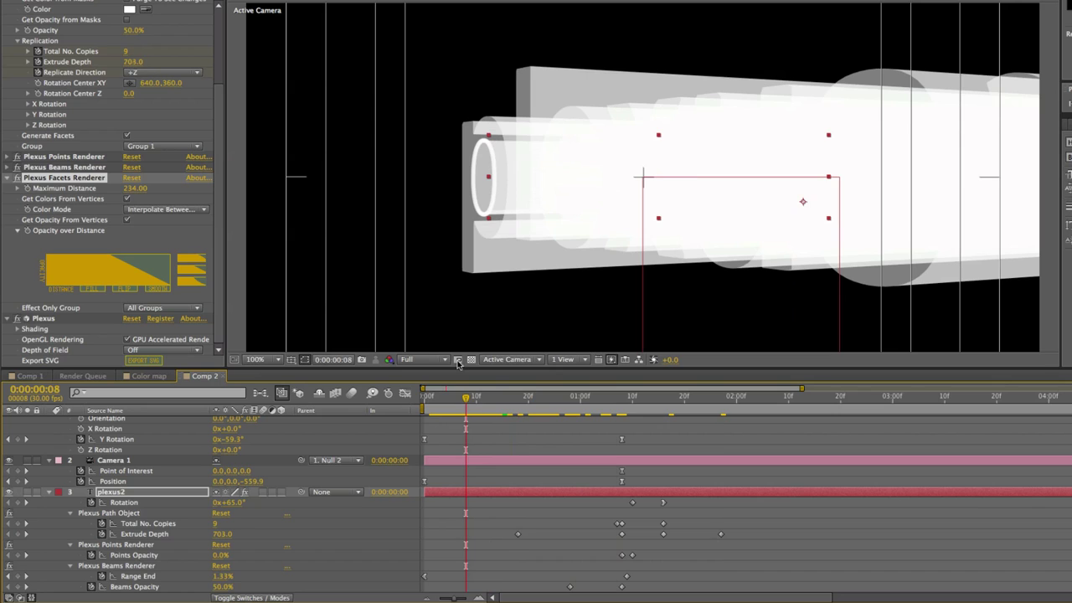
- Reveal the animated properties and move the 234 Maximum Distance keyframe later
click(27, 191)
key(u)
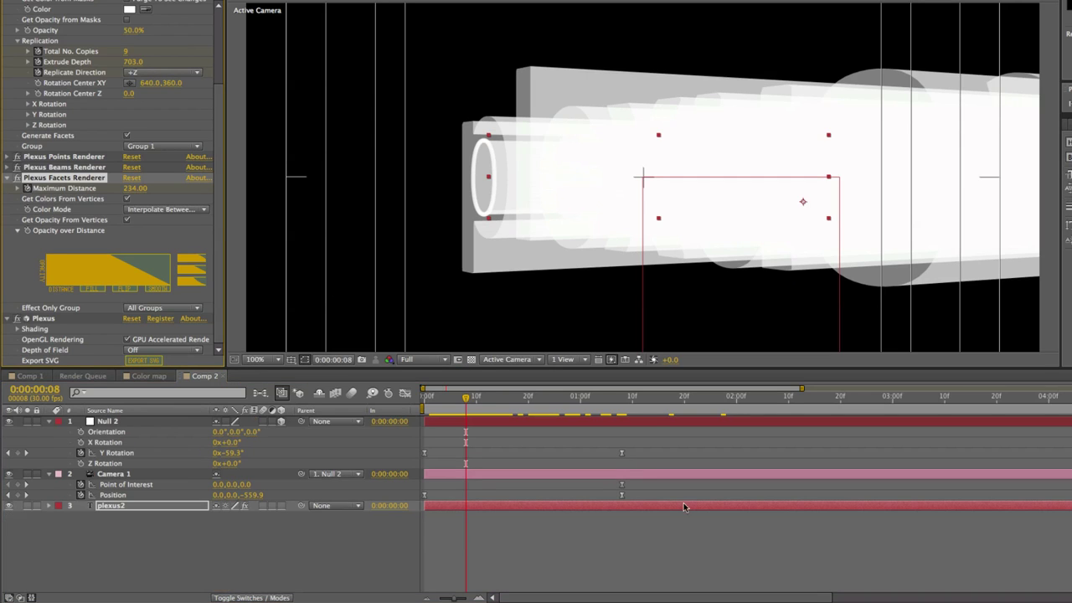
key(u)
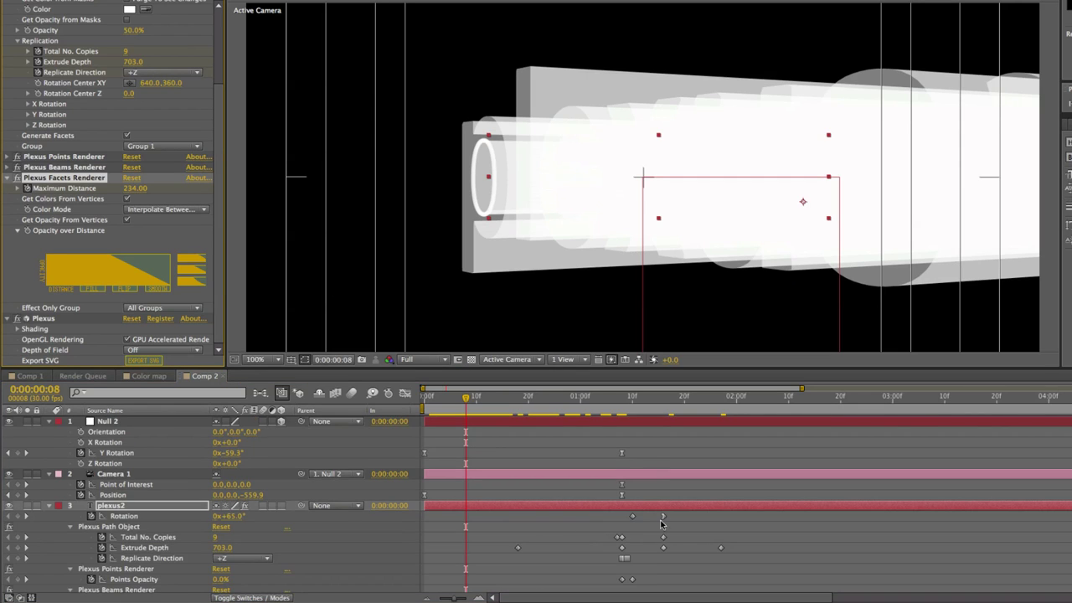
scroll(593, 562, down, 2)
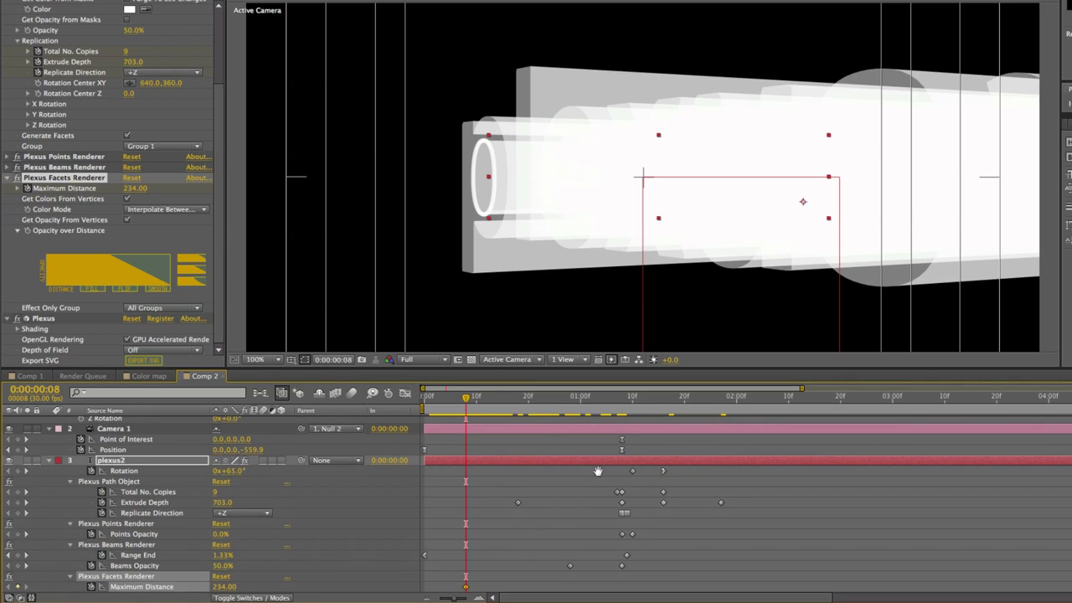
drag(466, 588, 695, 588)
- Add a Maximum Distance keyframe of 0 and place it at about 1:08
drag(228, 588, 205, 590)
click(221, 587)
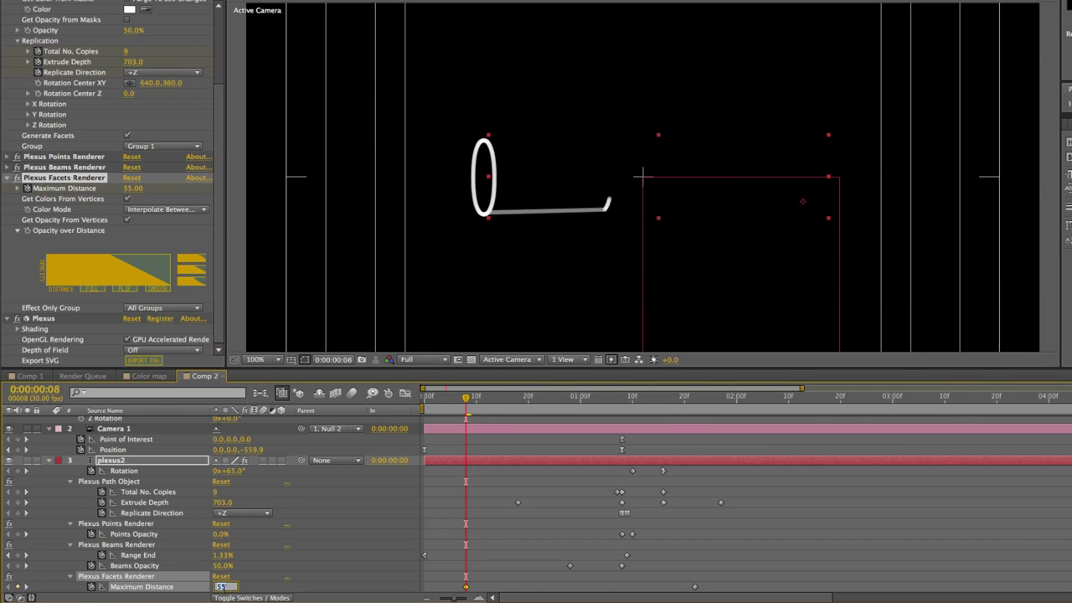
text(0)
key(Return)
drag(467, 589, 622, 586)
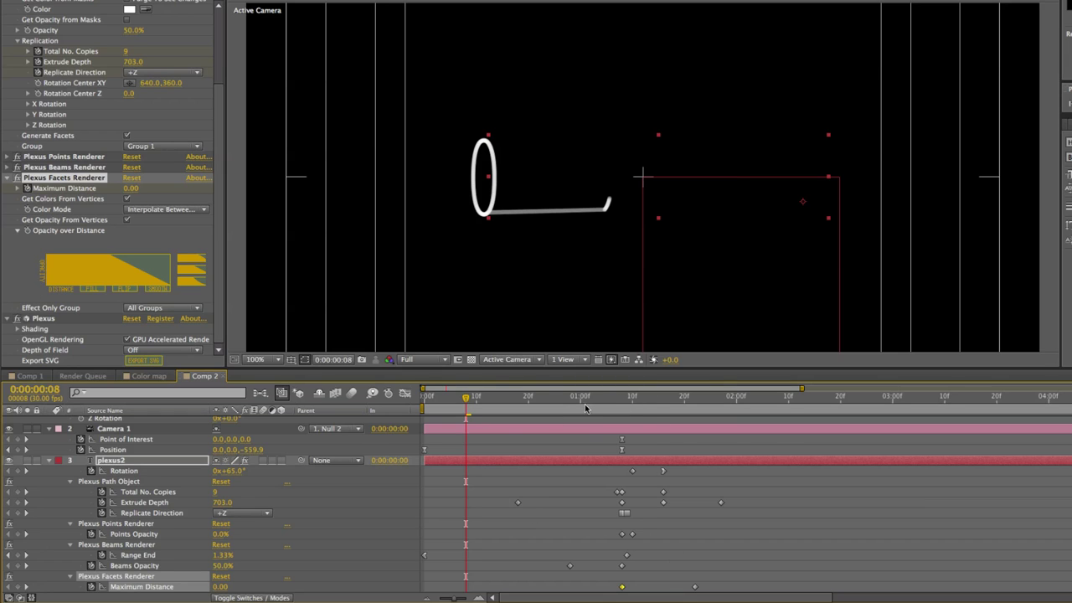
- Push the facets' Maximum Distance keyframe later, then scrub forward to preview the text extruding
drag(566, 397, 663, 397)
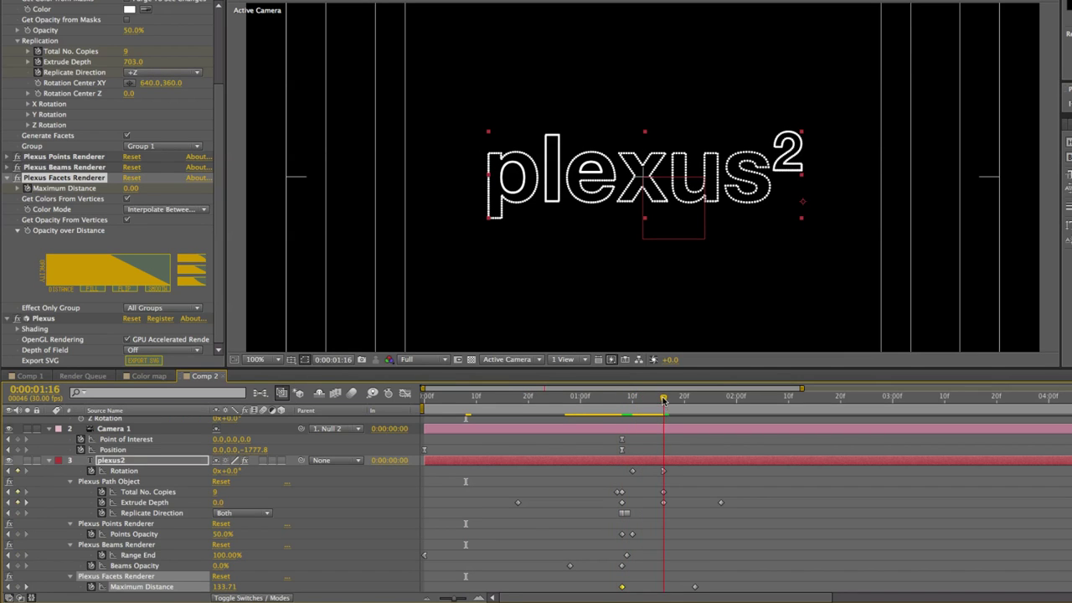
drag(624, 590, 664, 598)
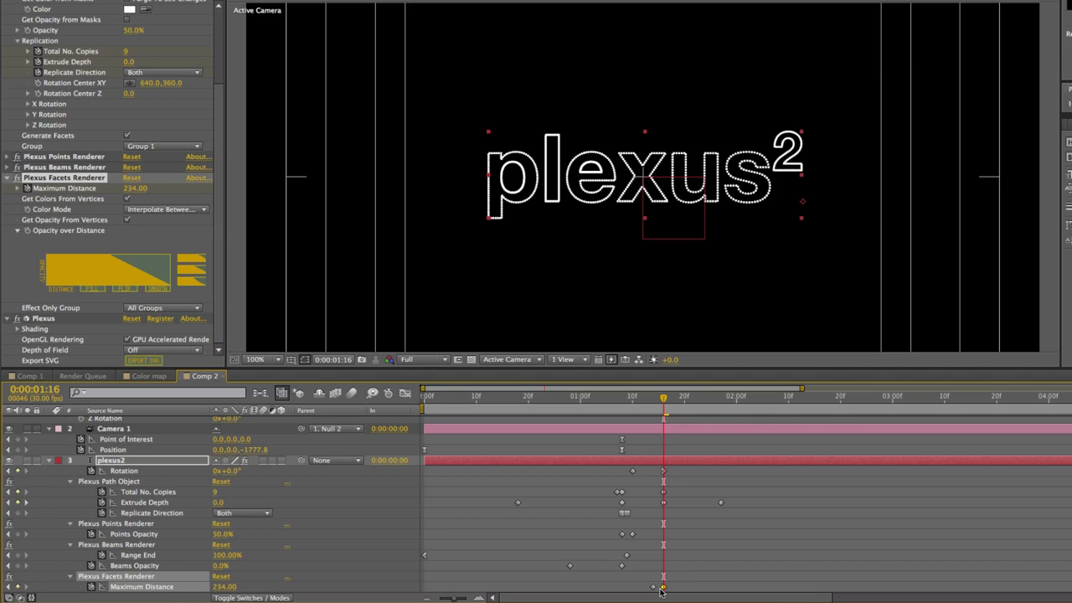
drag(666, 399, 721, 401)
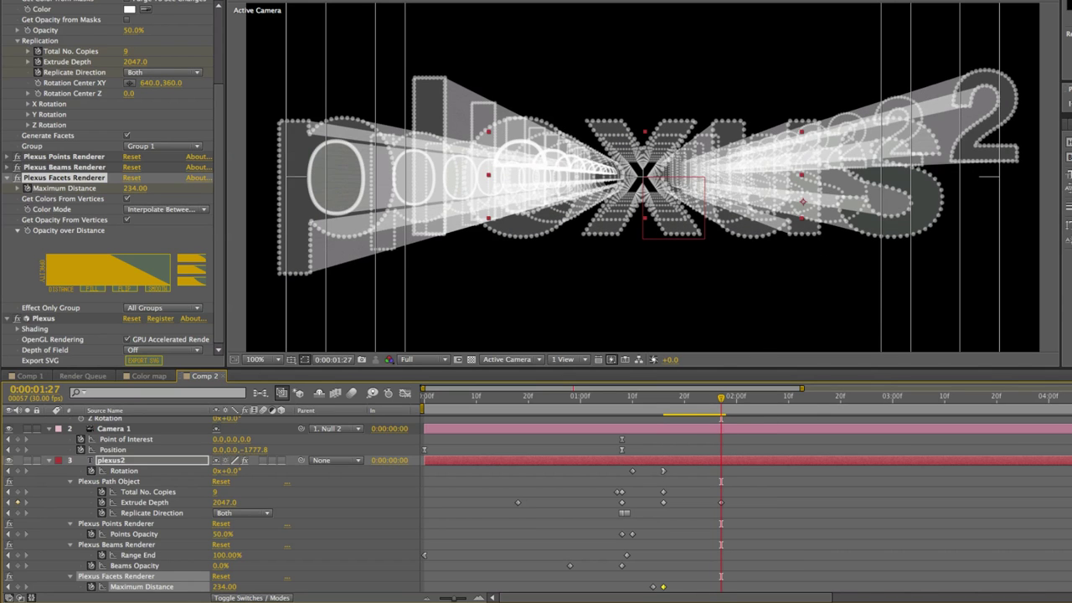
scroll(536, 503, up, 3)
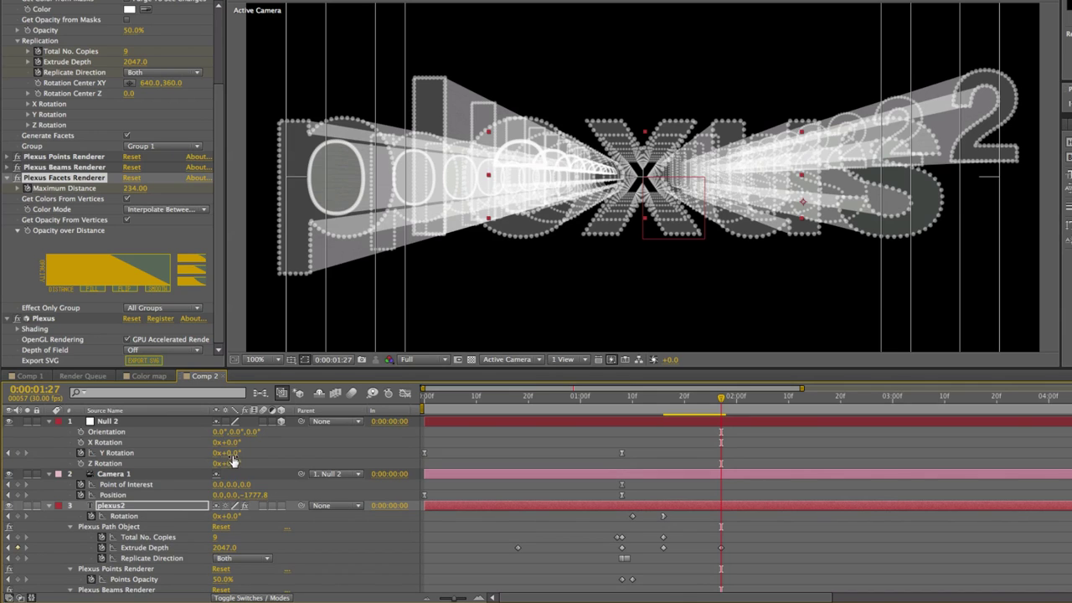
drag(228, 453, 262, 457)
key(ctrl+z)
key(ctrl+z)
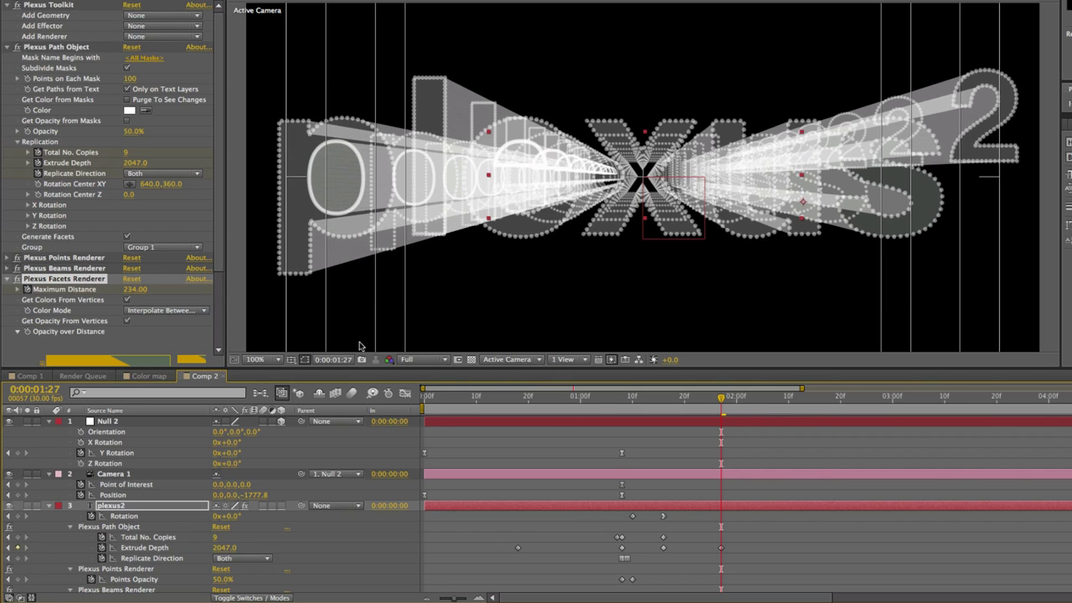
key(super+Tab)
key(super+Tab)
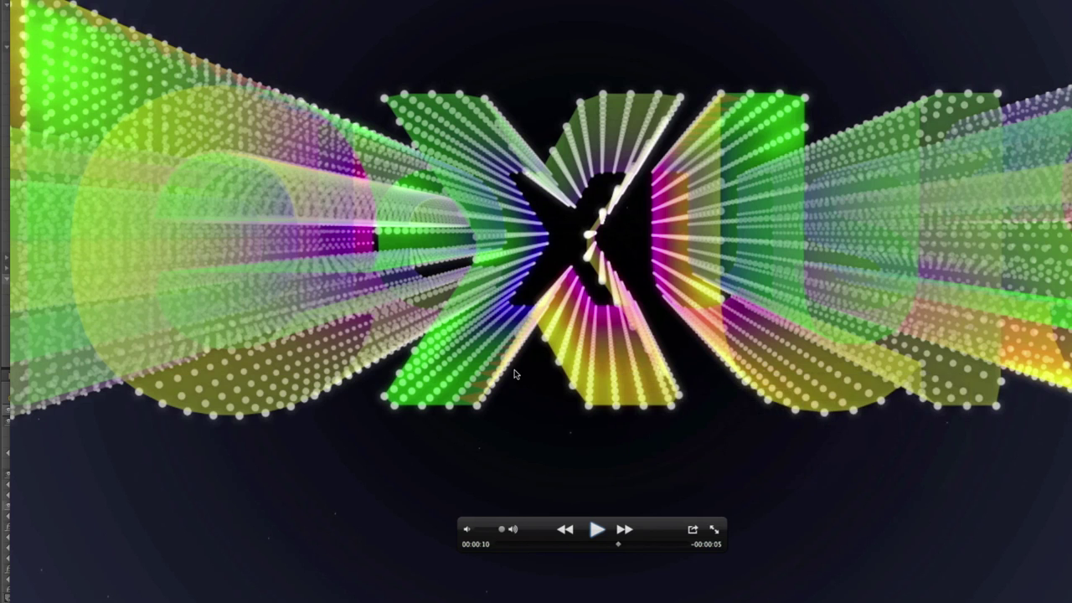
mouse_move(619, 545)
mouse_down()
mouse_move(608, 551)
mouse_move(621, 547)
mouse_up()
key(super+Tab)
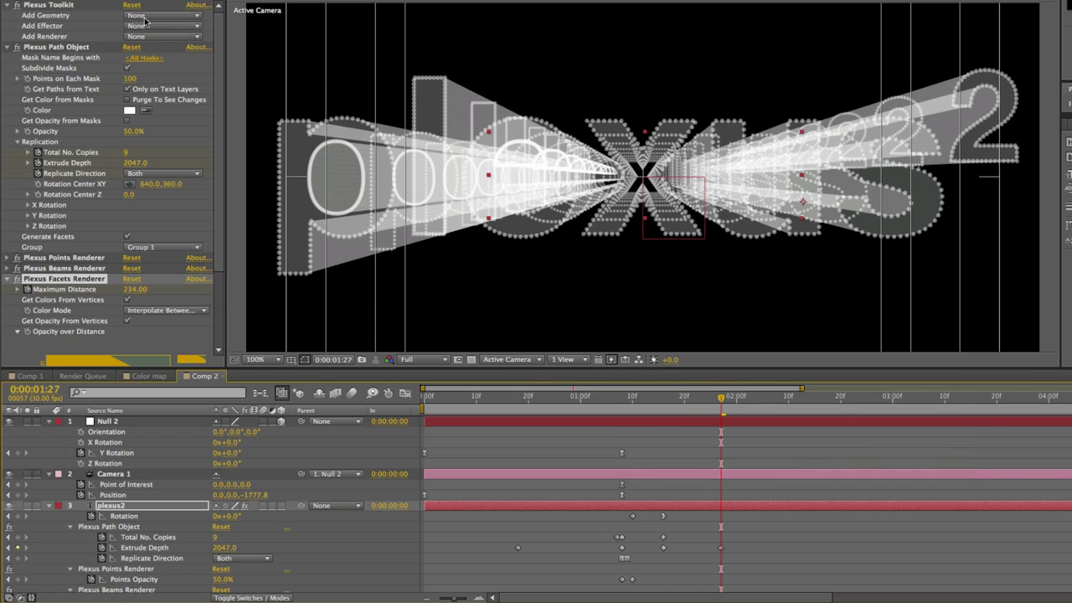
- Add a Plexus Color Map effector to plexus2, leaving its Color Map layer at None
click(136, 26)
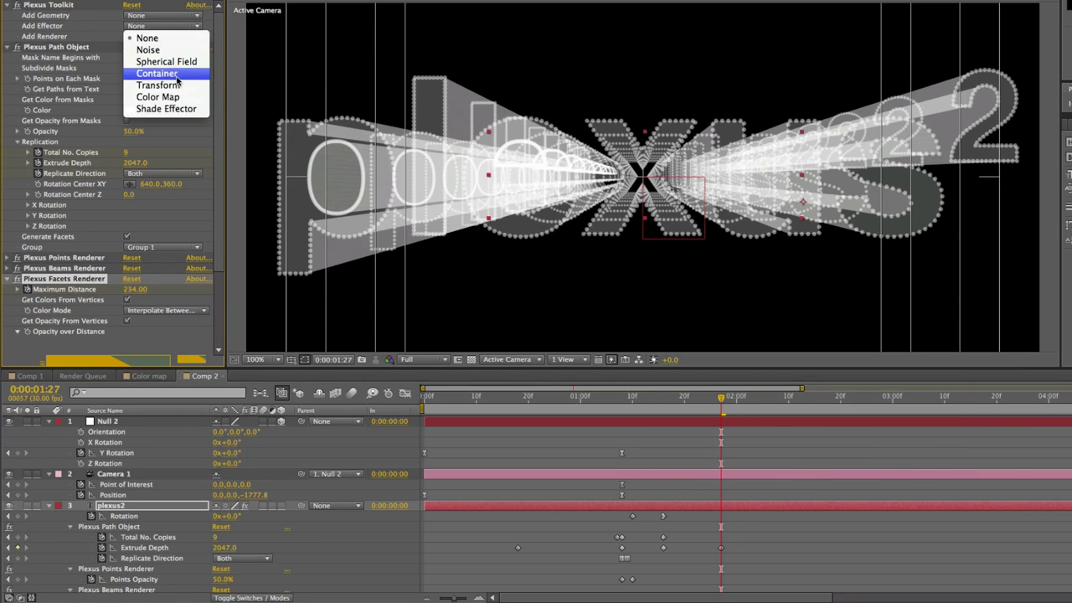
click(191, 97)
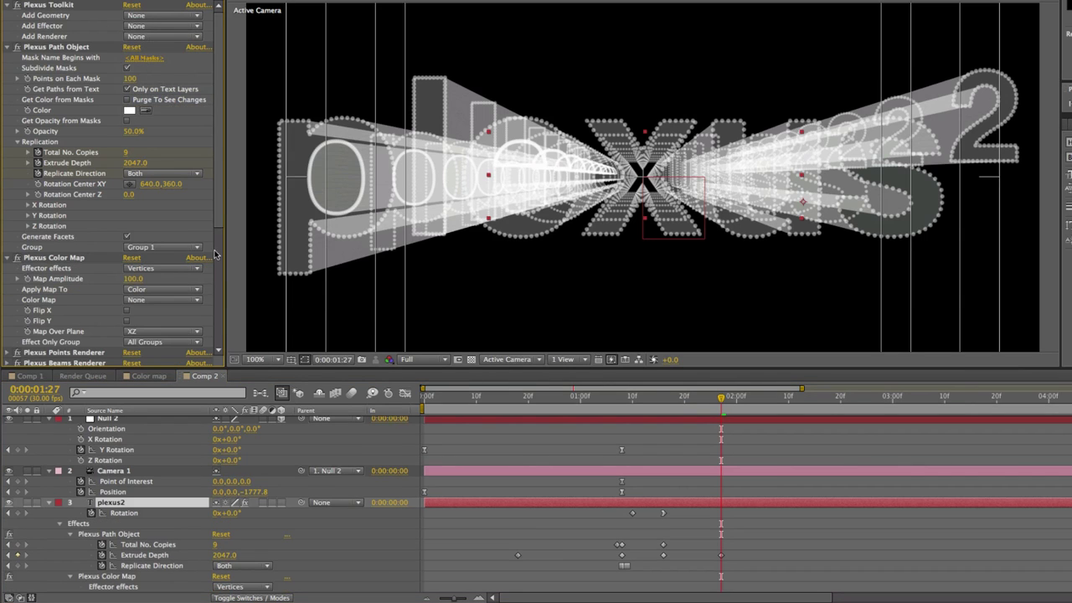
scroll(155, 180, down, 5)
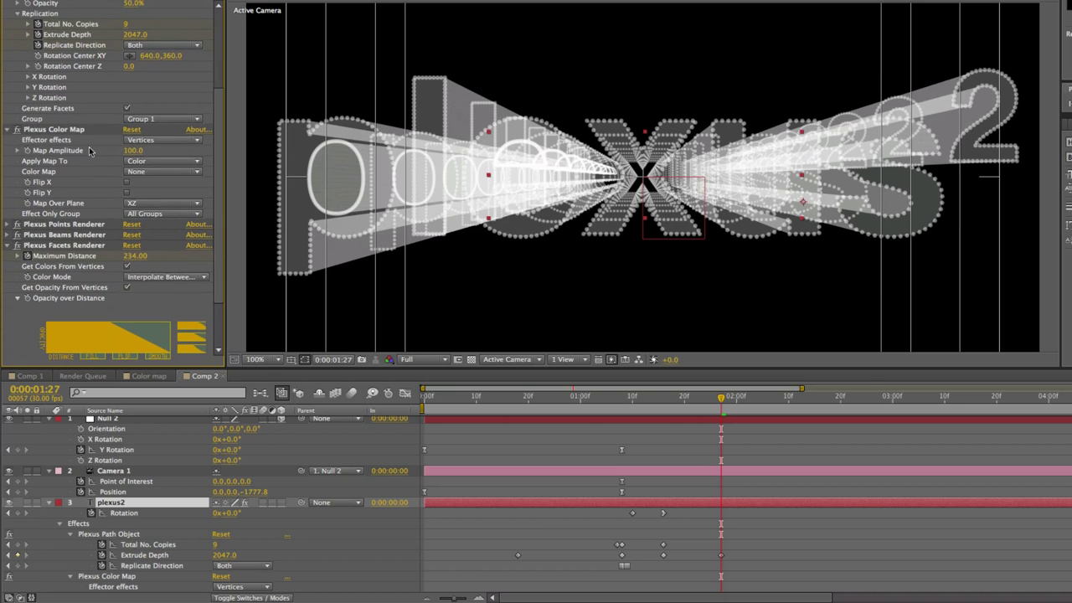
click(151, 171)
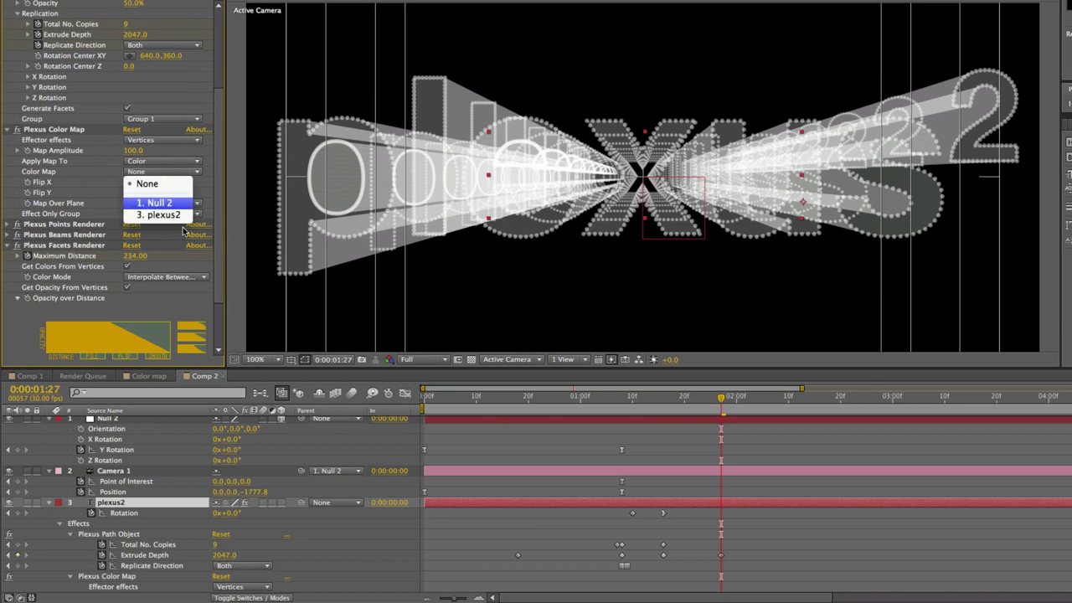
click(237, 212)
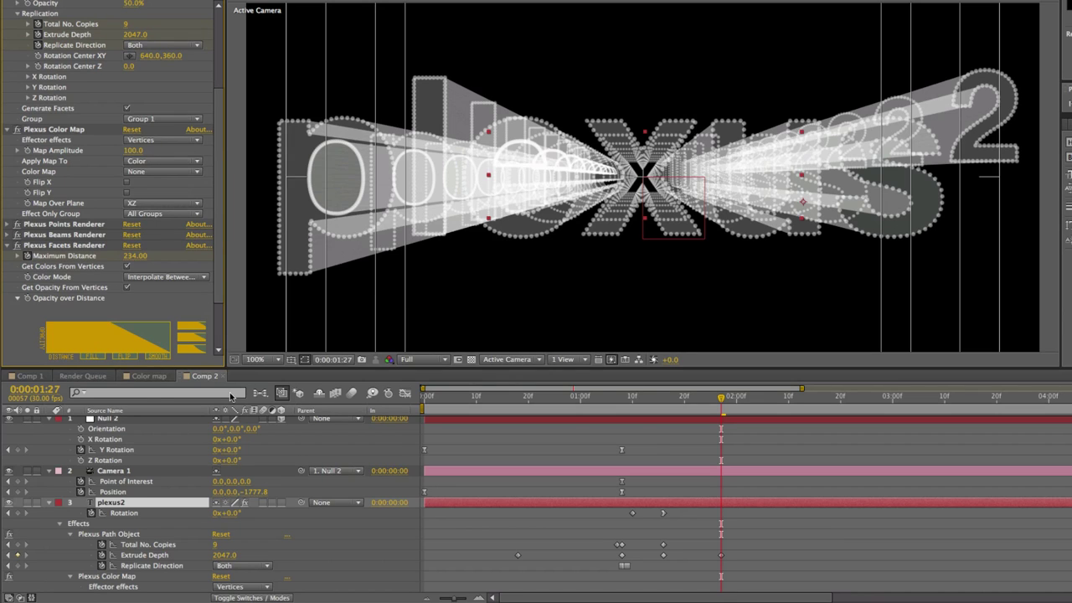
key(super+n)
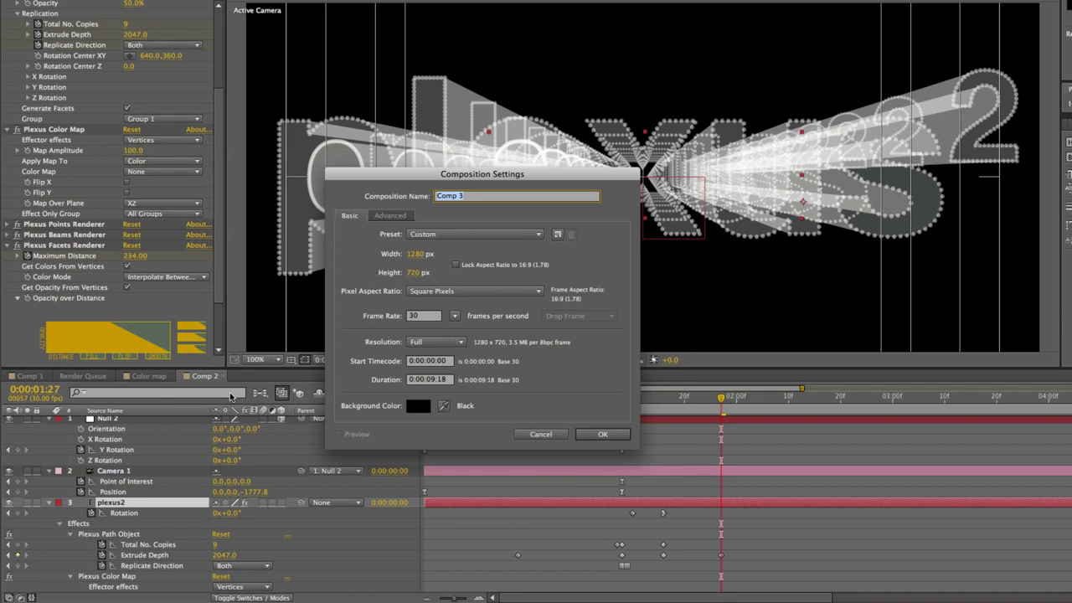
- Create a composition named 'Color Map 2' and add a black solid to it
text(C)
click(618, 431)
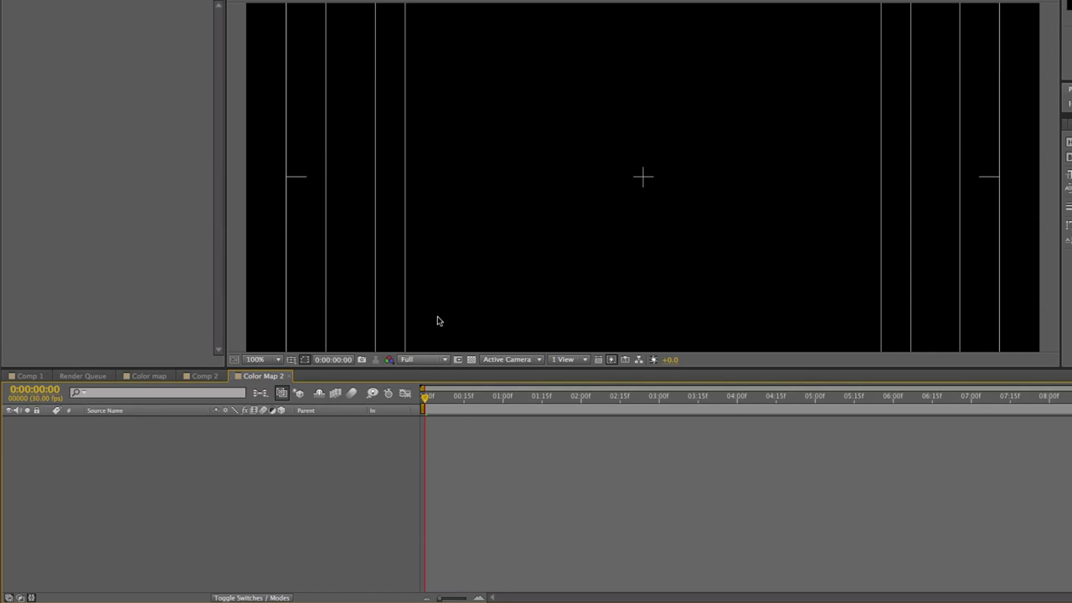
key(super+y)
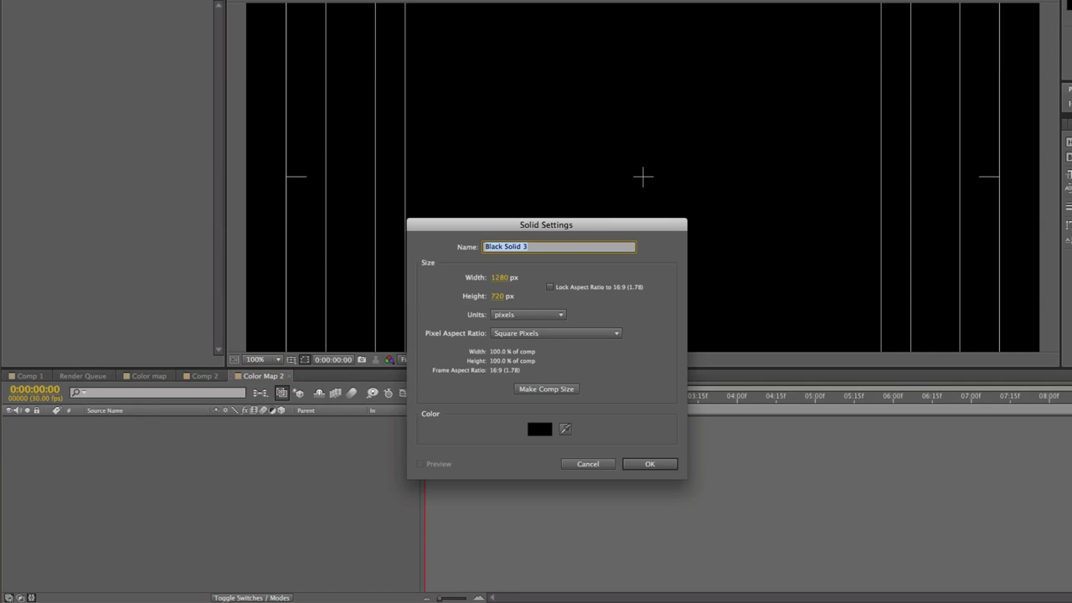
key(Return)
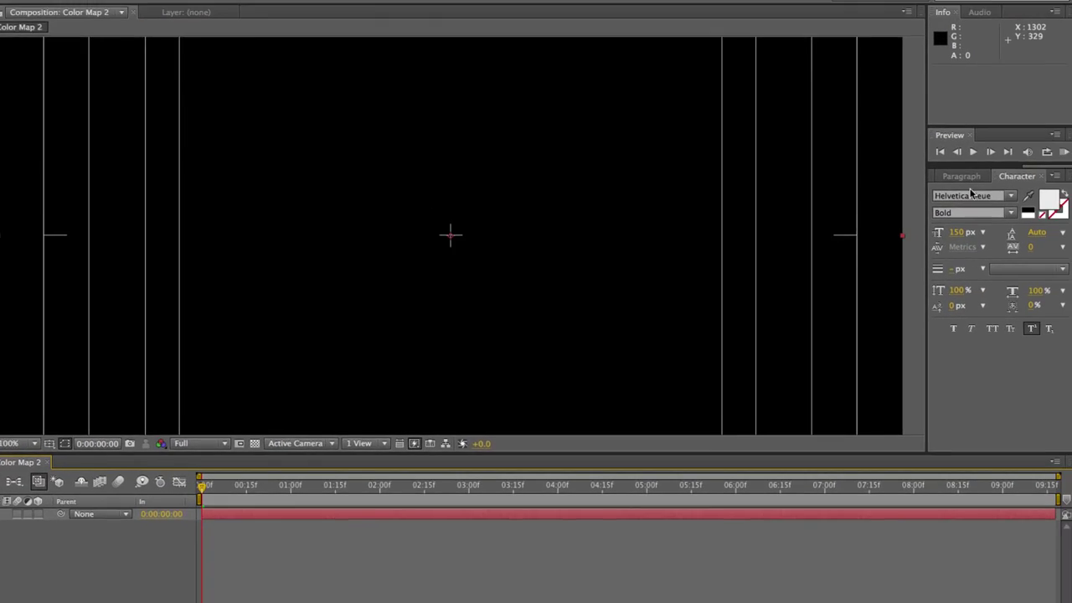
- Apply the 4-Color Gradient effect to the solid from an Effects & Presets search
key(super+5)
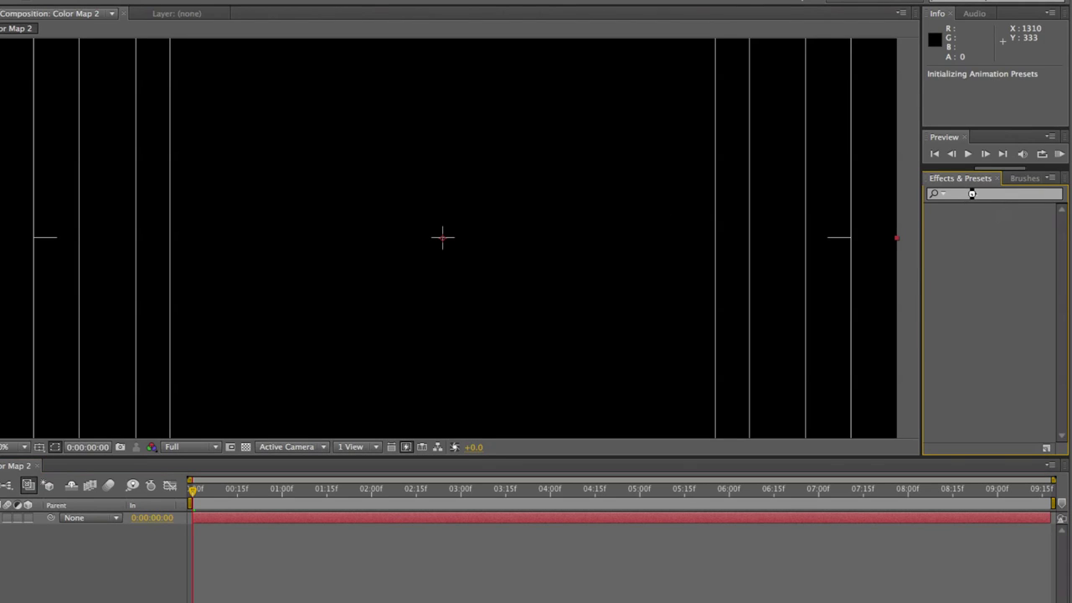
text(gradi)
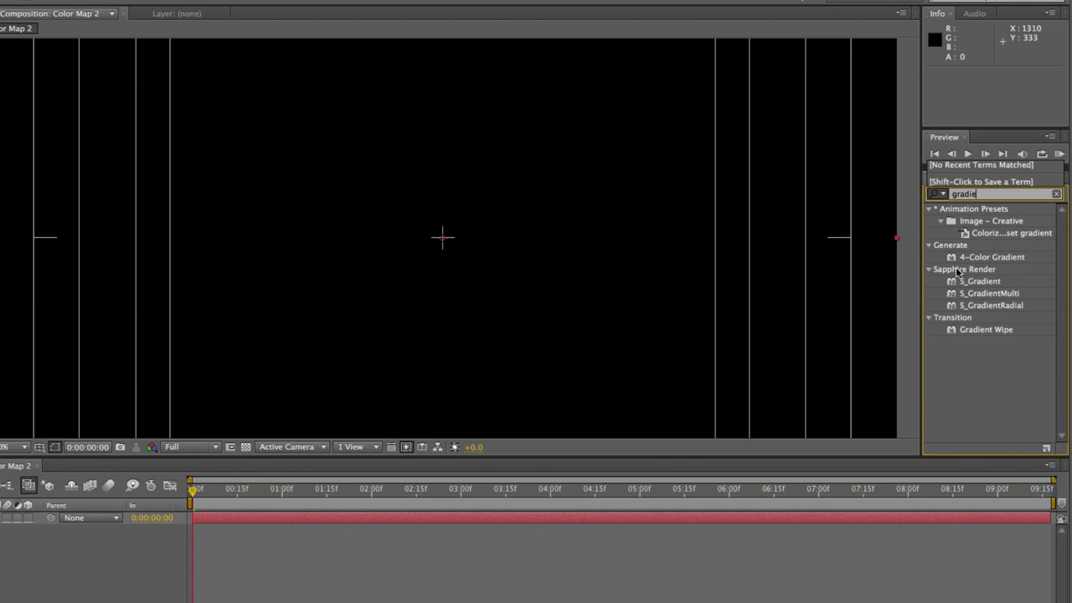
text(e)
click(929, 269)
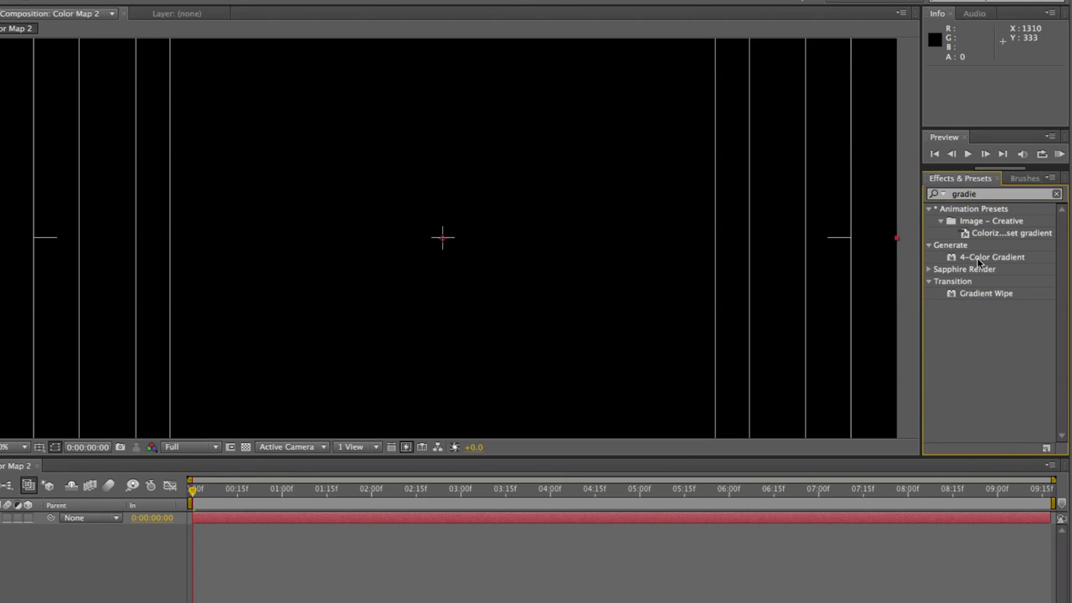
double_click(992, 257)
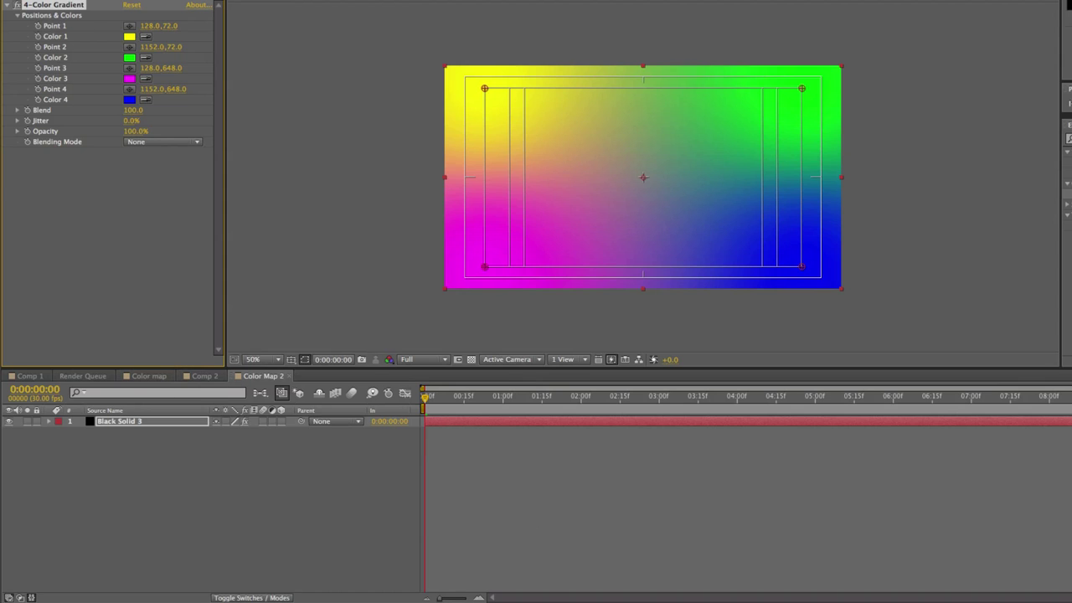
key(ctrl+0)
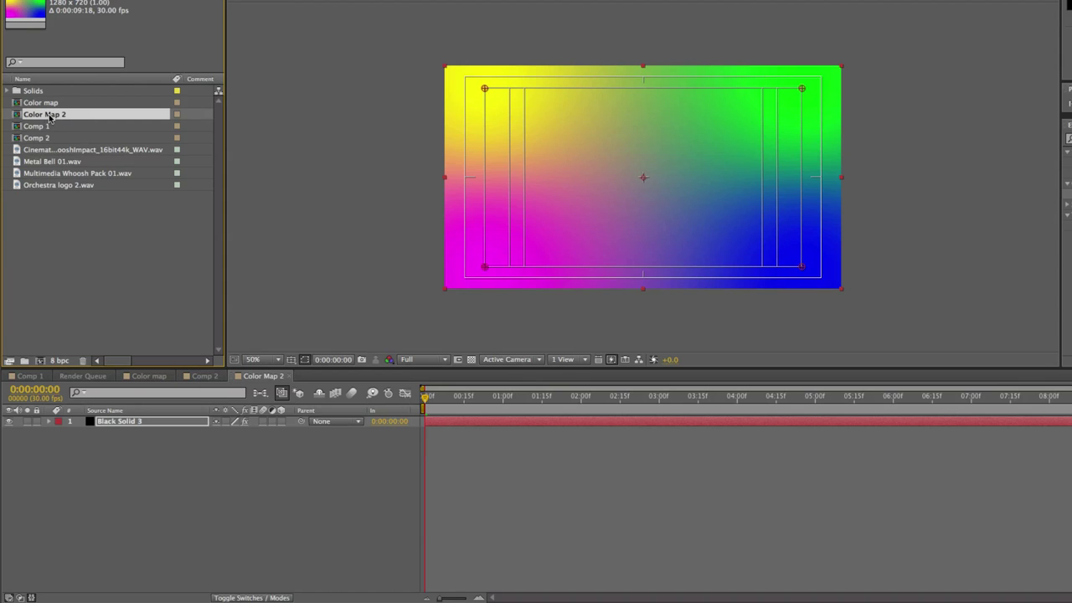
- Back in Comp 2, collapse Null 2's rotation properties and hide the Color Map 2 layer
click(206, 376)
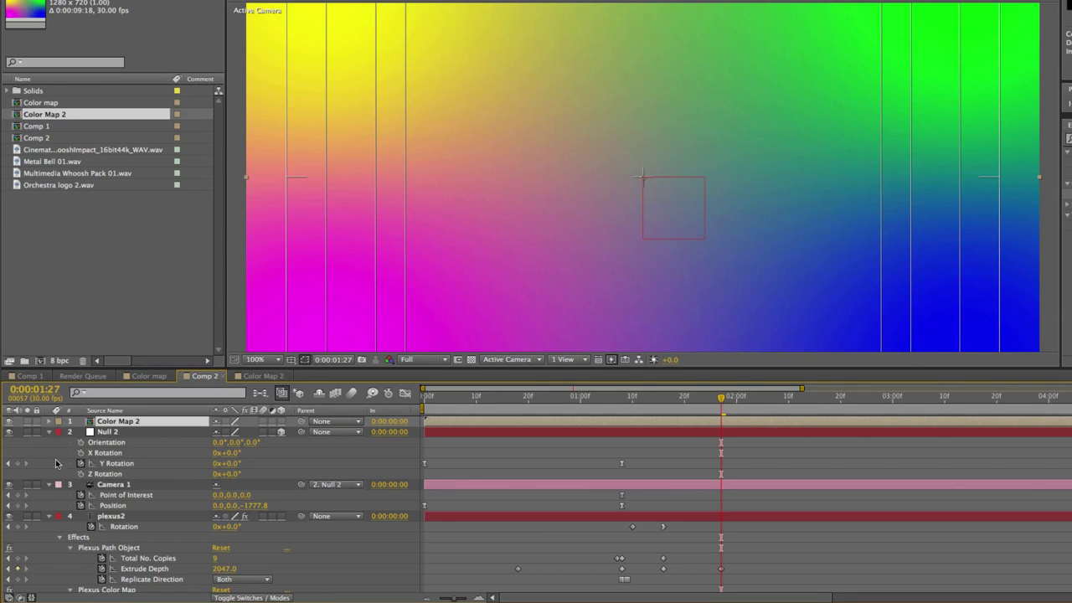
click(50, 431)
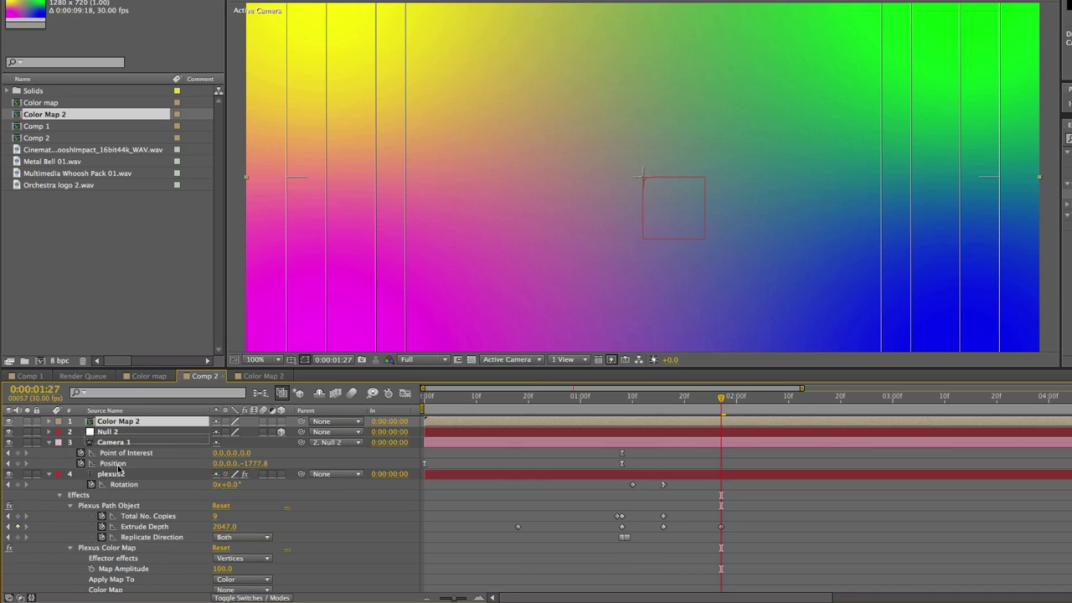
scroll(121, 590, down, 5)
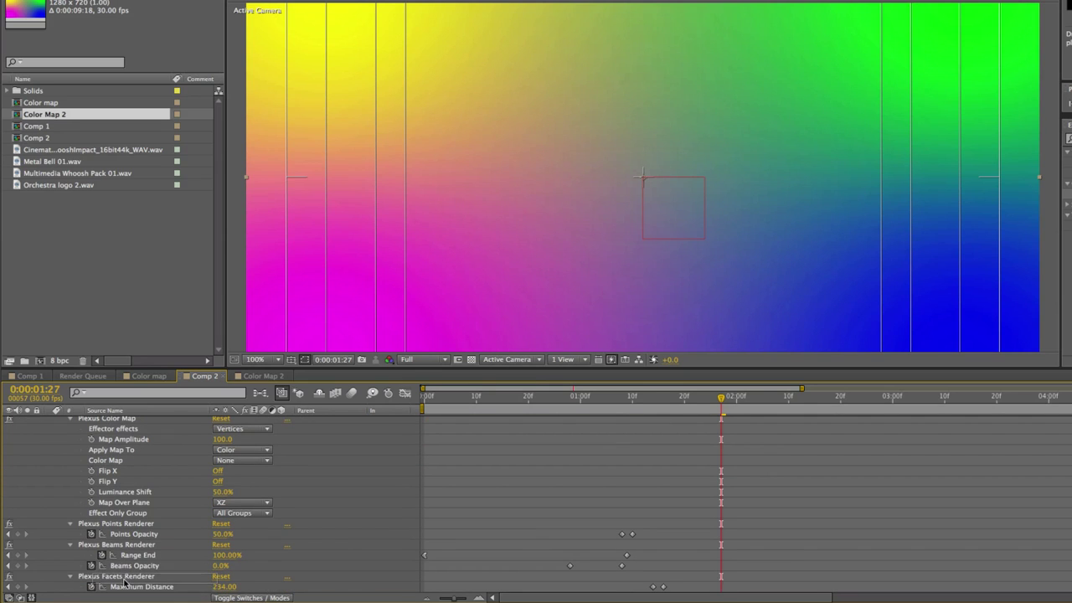
scroll(123, 593, down, 1)
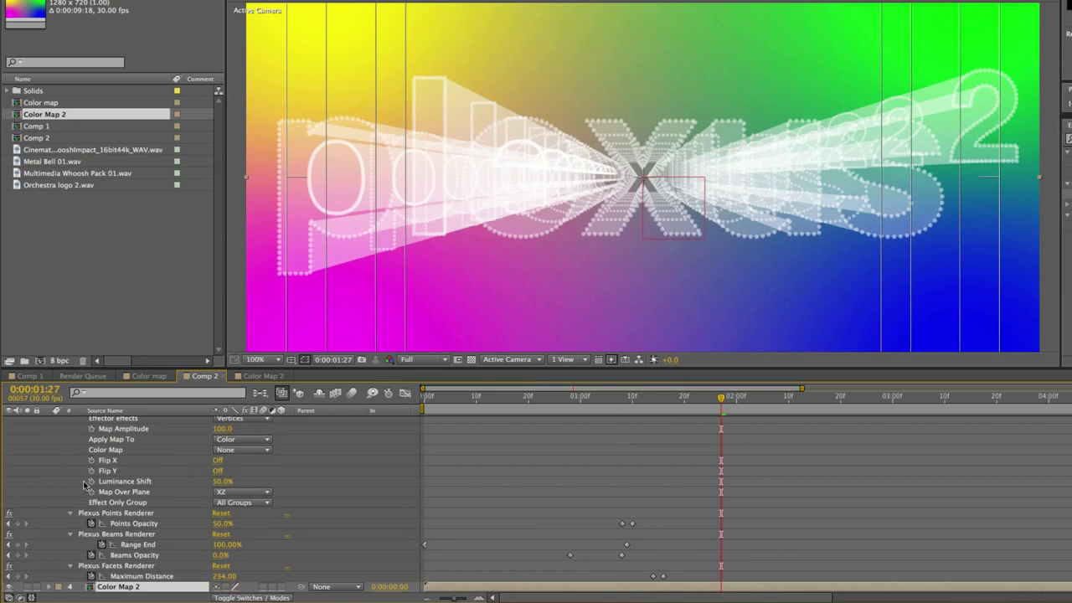
click(10, 587)
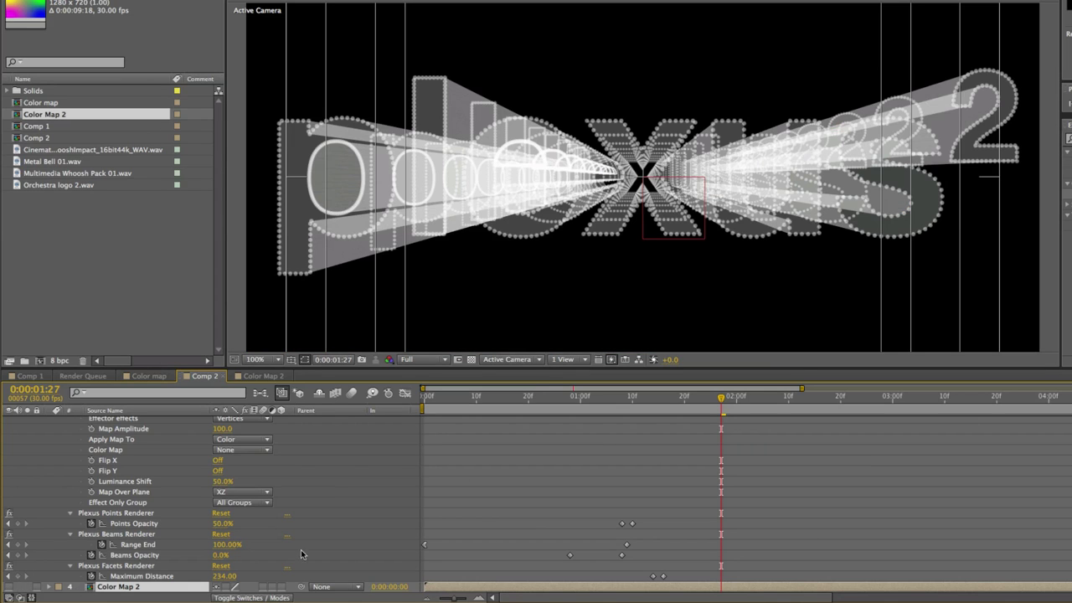
- Show plexus2's effect settings down to the Plexus Color Map source list
scroll(74, 484, up, 6)
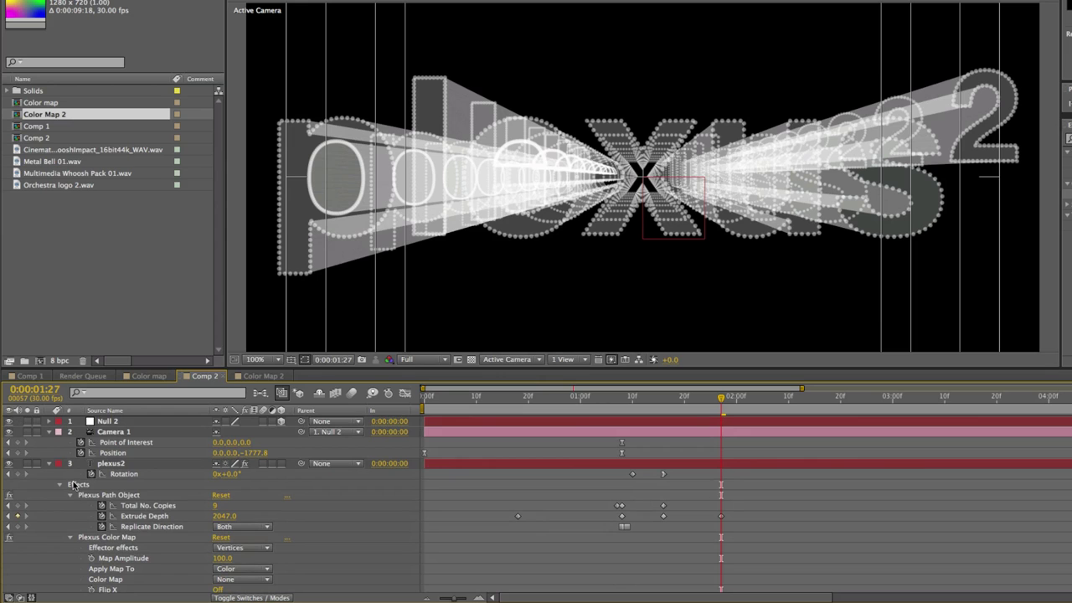
click(114, 466)
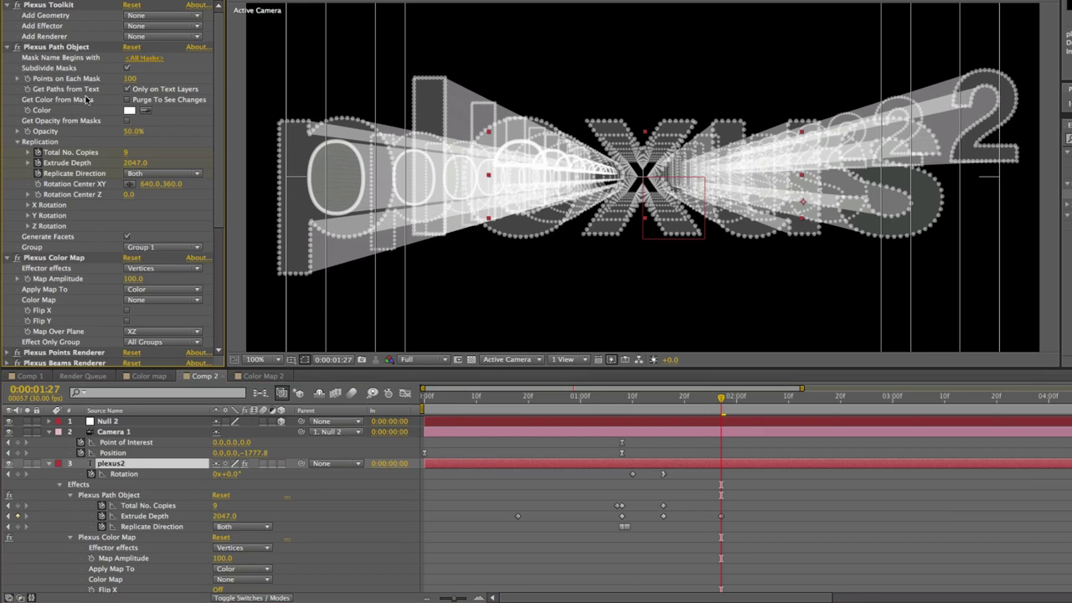
scroll(222, 194, down, 3)
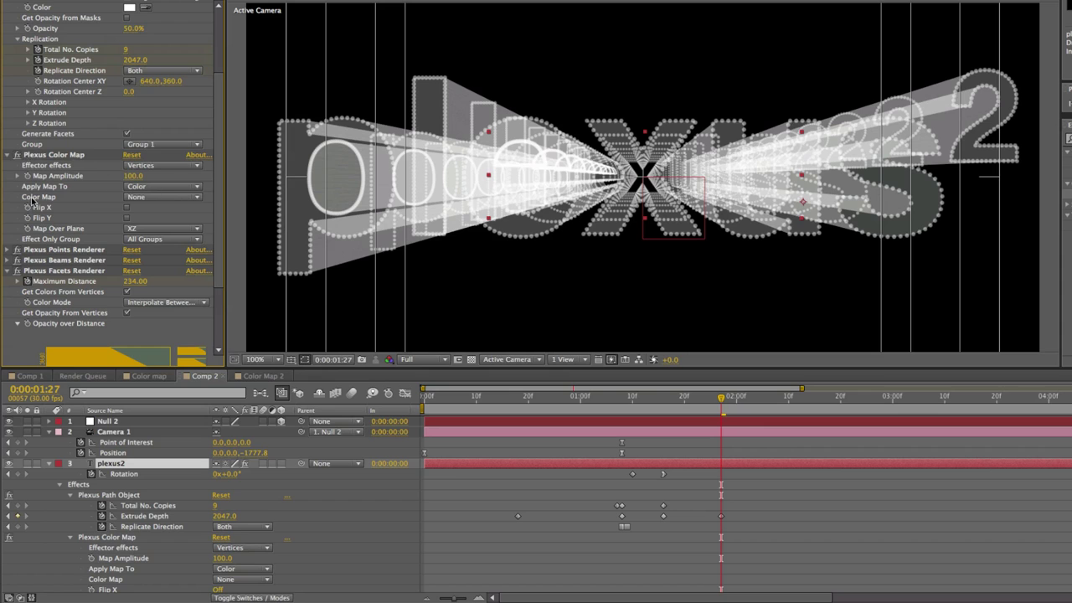
click(159, 201)
- Set Color Map to 'Color Map 2' and Map Over Plane to XY after trying YZ
click(193, 258)
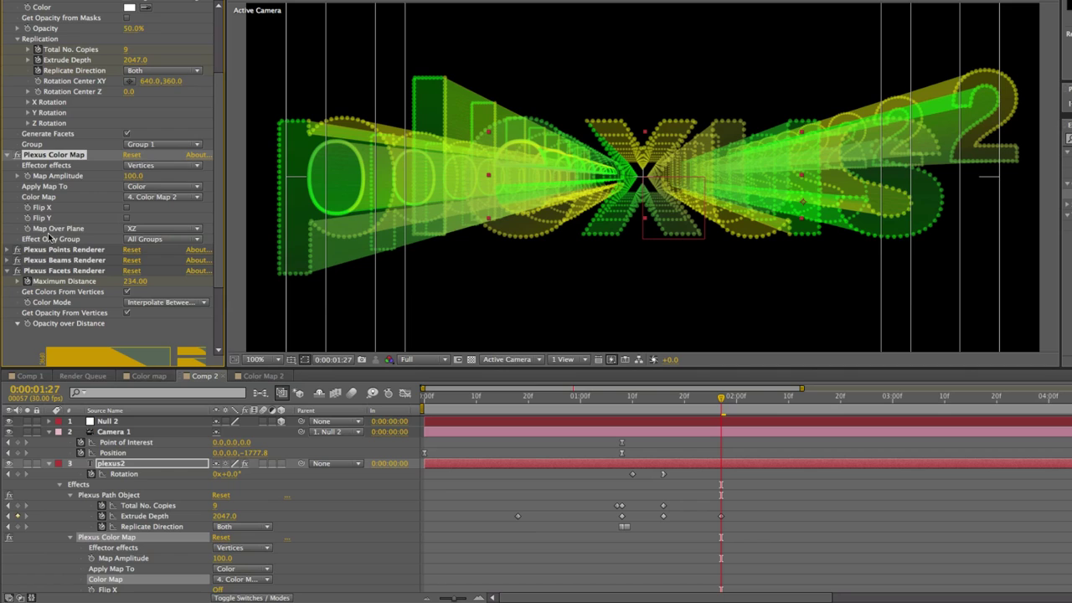
click(157, 228)
click(167, 242)
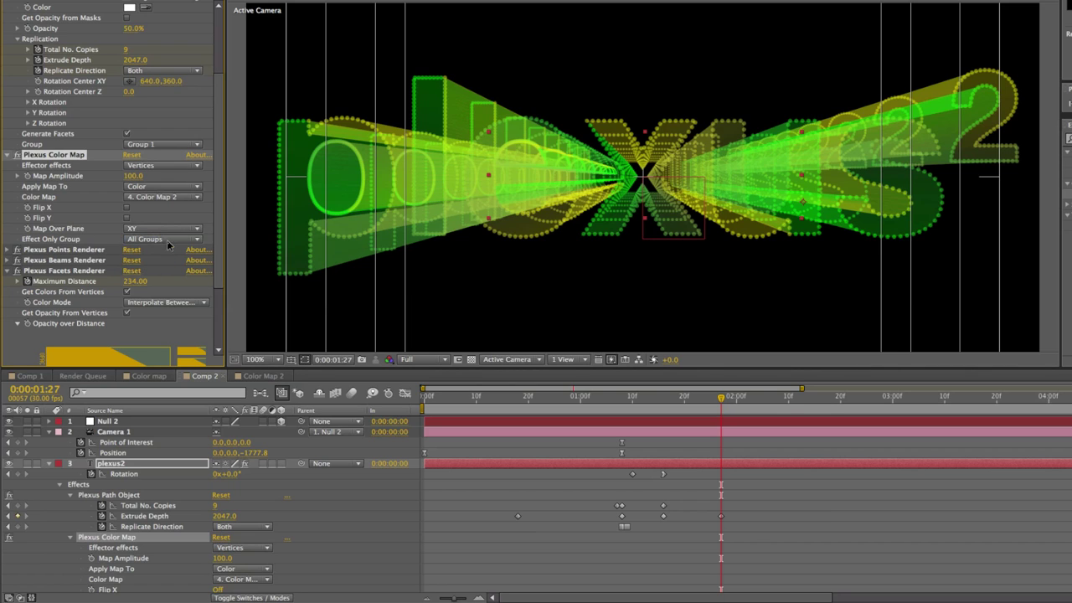
click(173, 229)
click(168, 268)
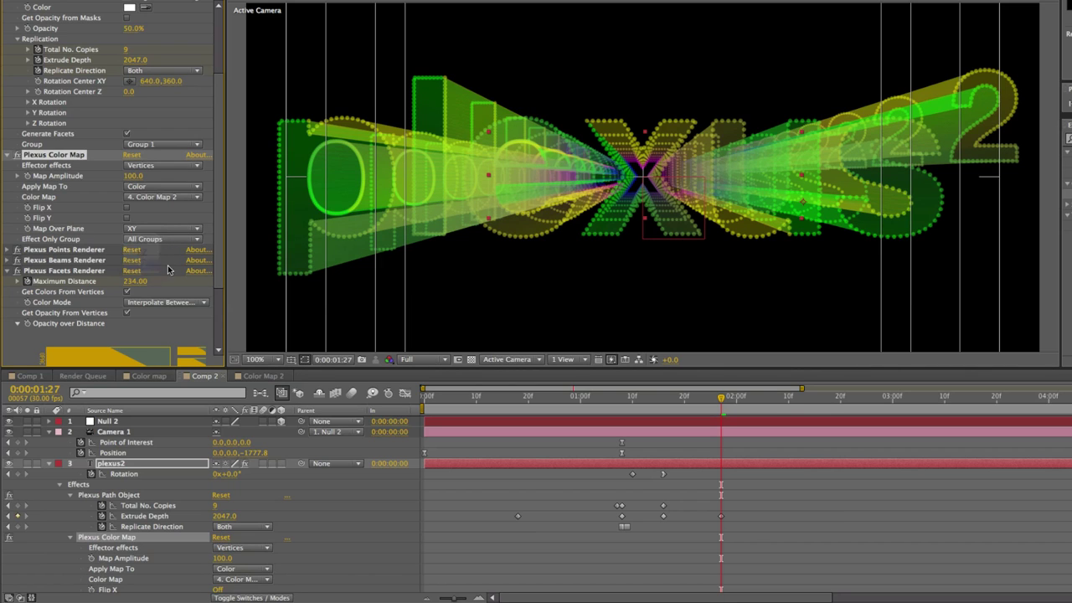
click(161, 233)
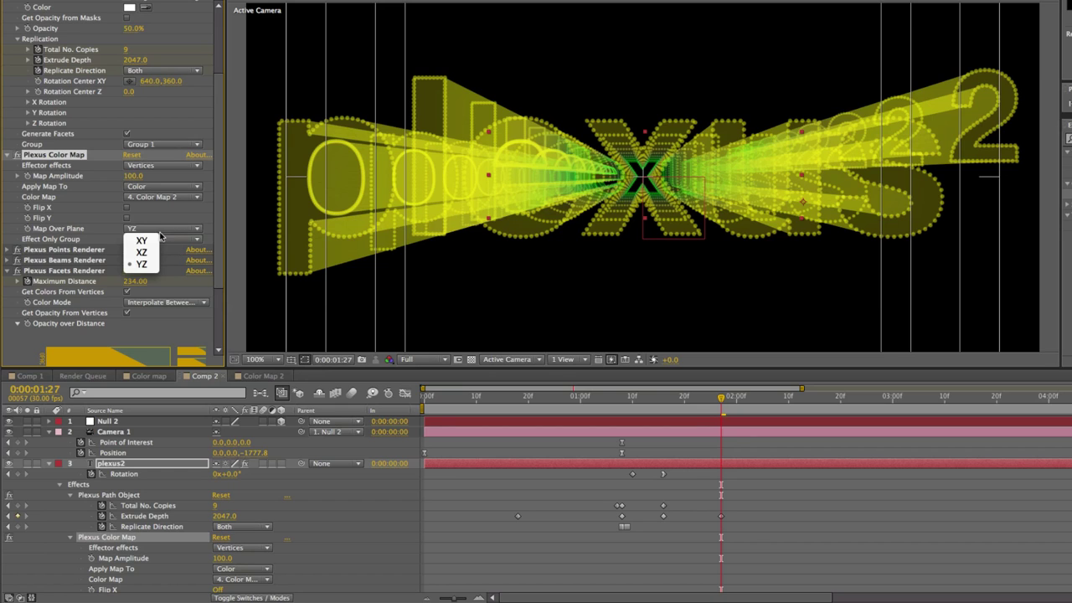
click(168, 261)
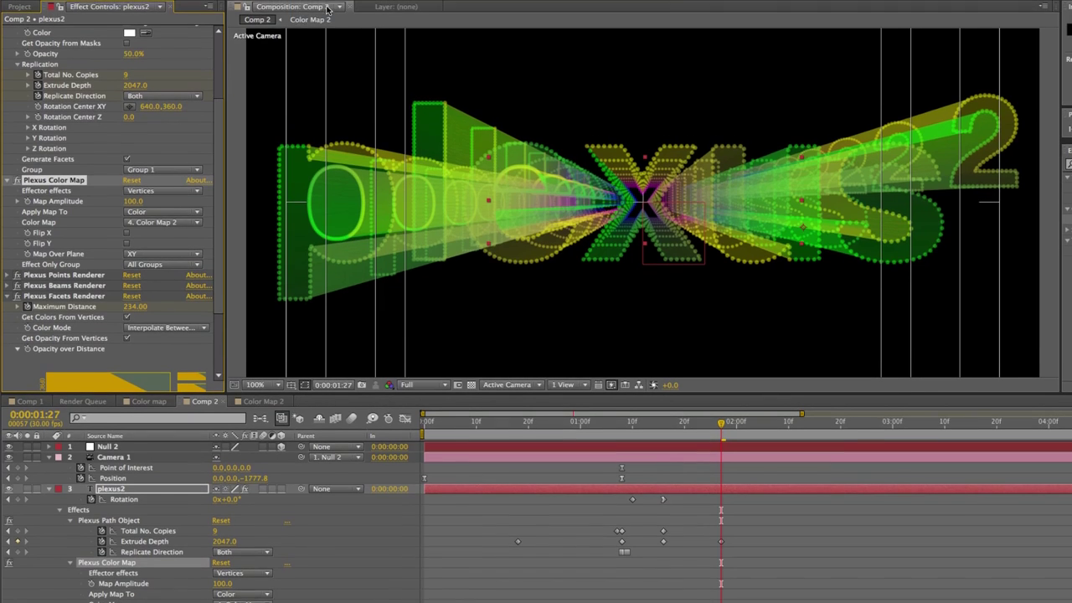
click(338, 9)
click(340, 9)
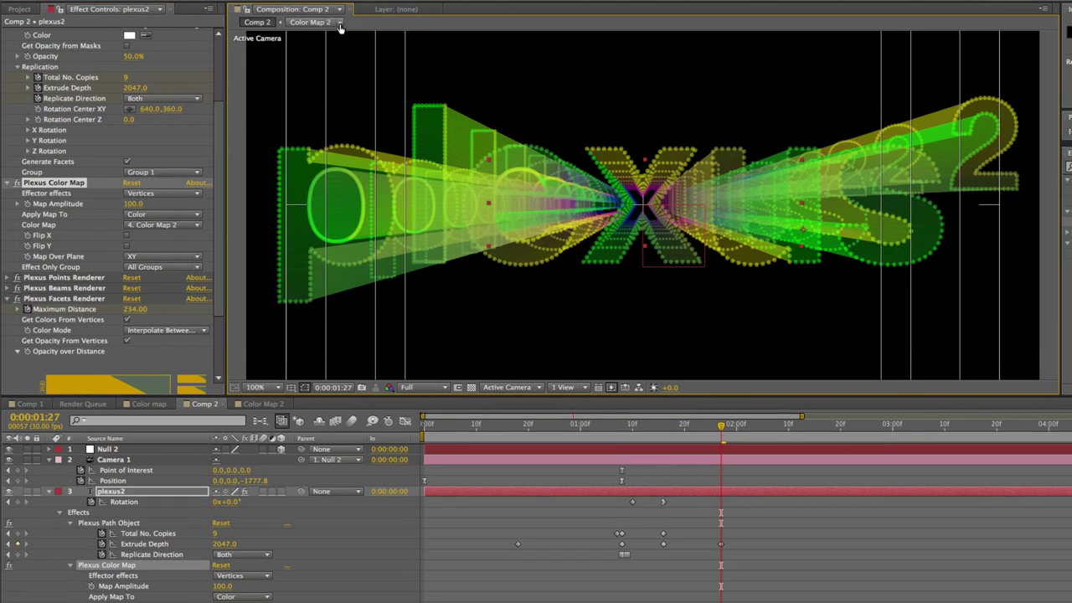
- Show Comp 2 in a second viewer beside the Color Map 2 comp, resizing the panels
click(286, 11)
click(318, 19)
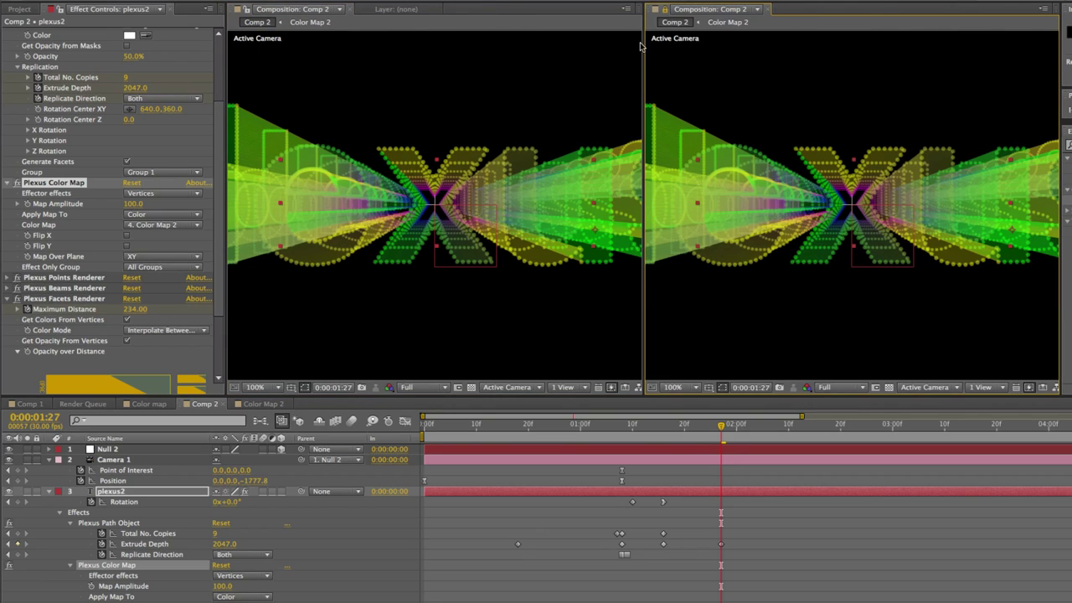
click(272, 405)
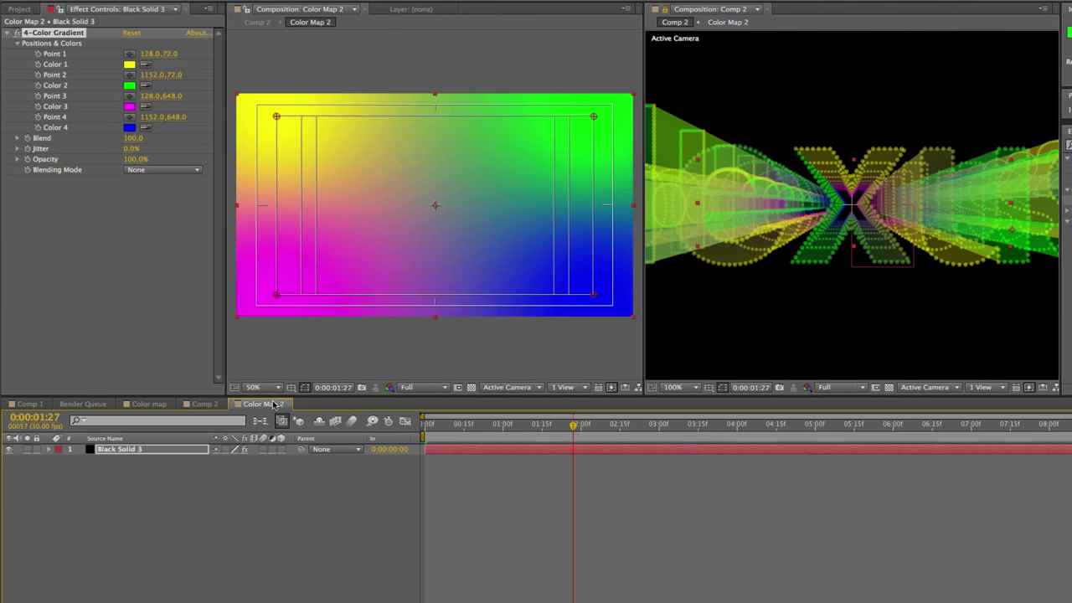
drag(276, 117, 392, 244)
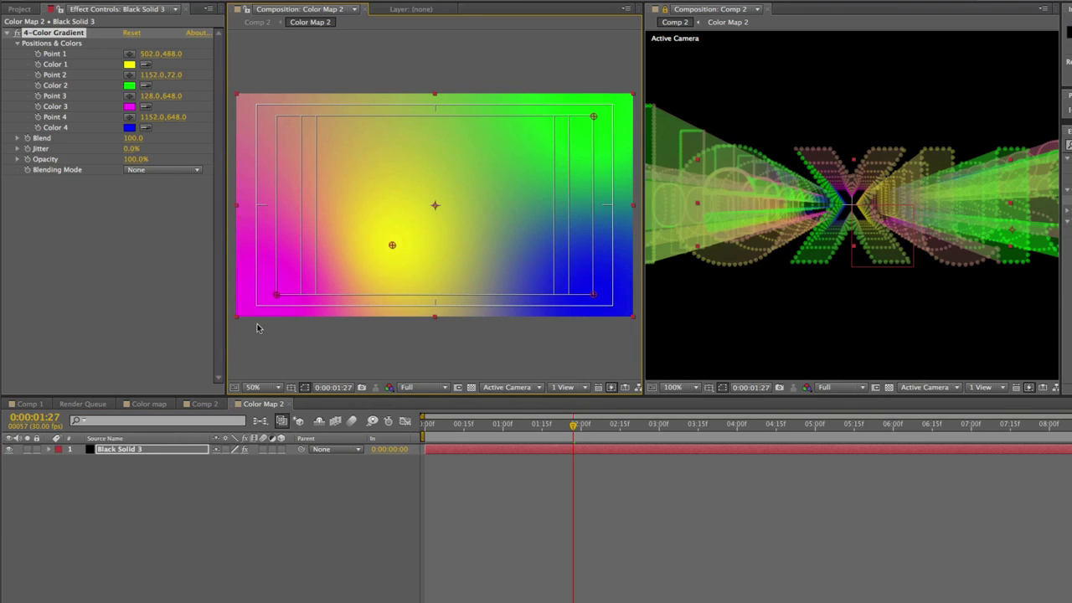
drag(644, 184, 508, 185)
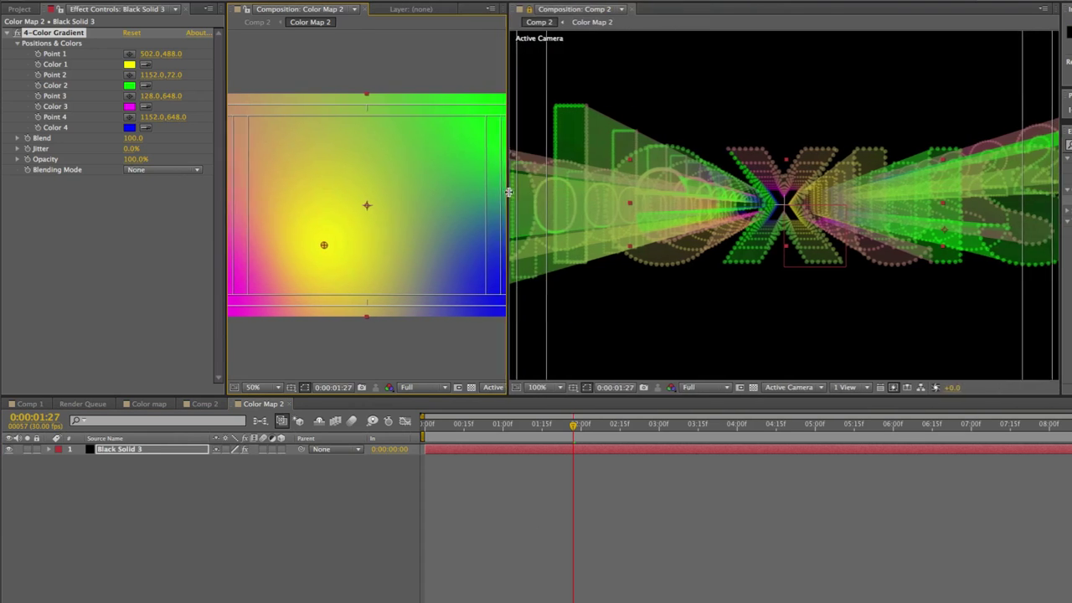
drag(1061, 208, 1071, 209)
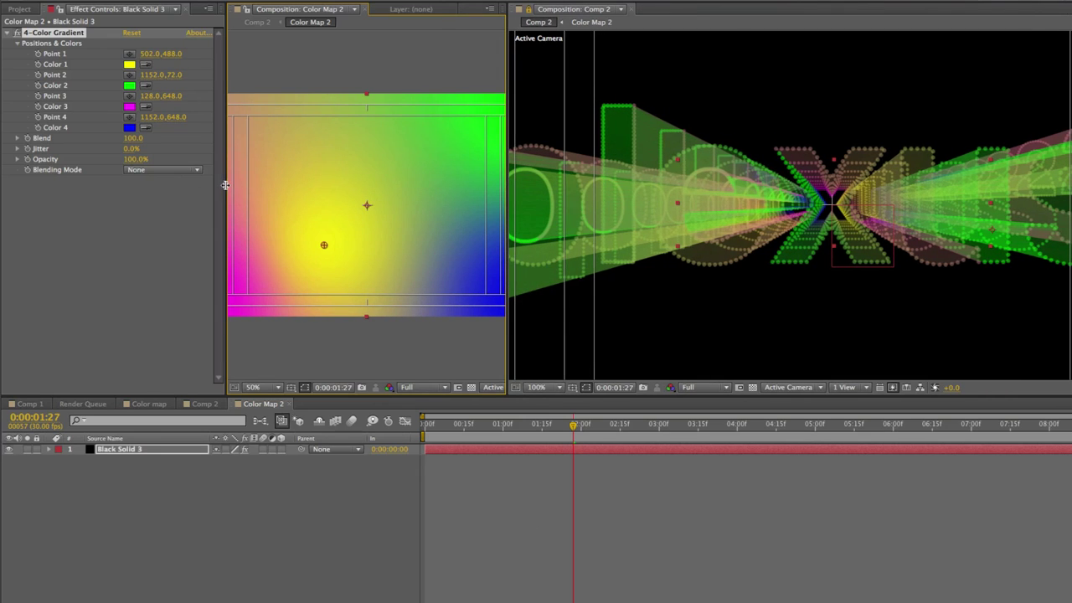
drag(226, 185, 117, 184)
scroll(299, 204, down, 2)
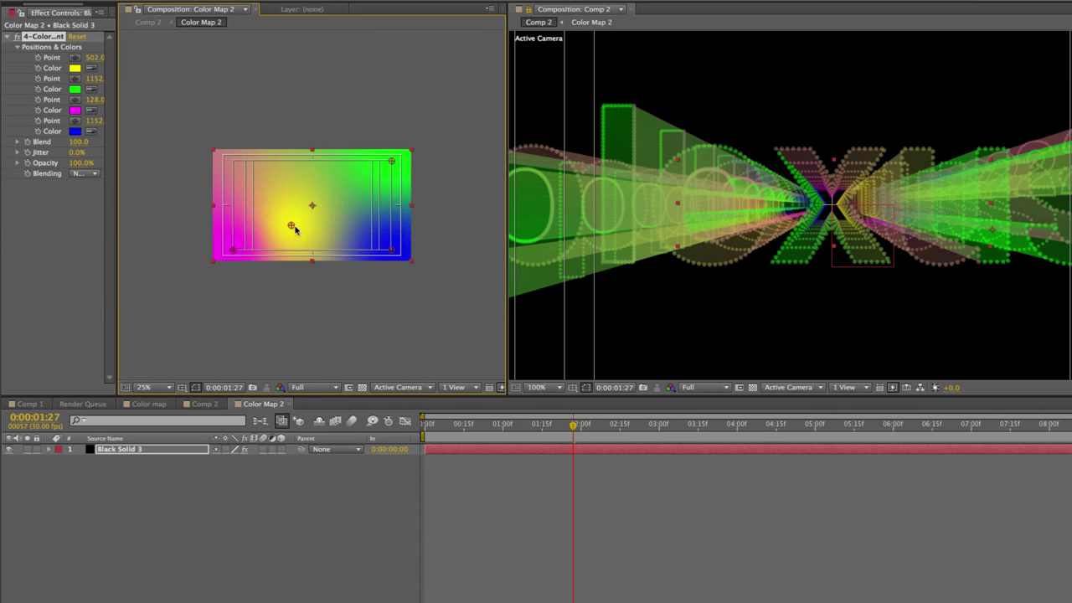
- Reposition the yellow, magenta, blue and green gradient points around the Color Map 2 layer
drag(290, 227, 241, 176)
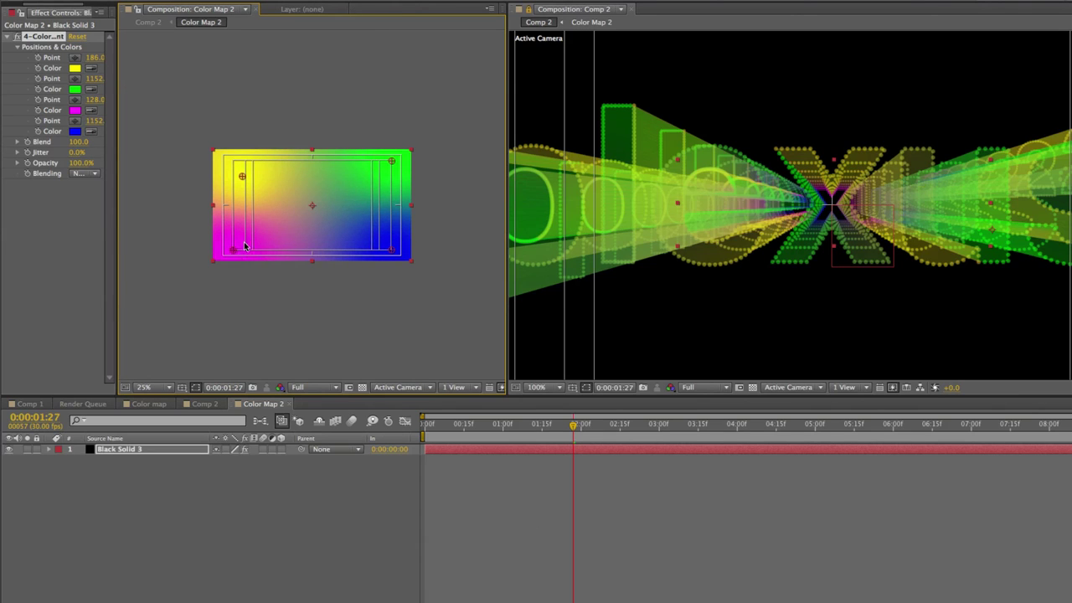
drag(245, 246, 323, 227)
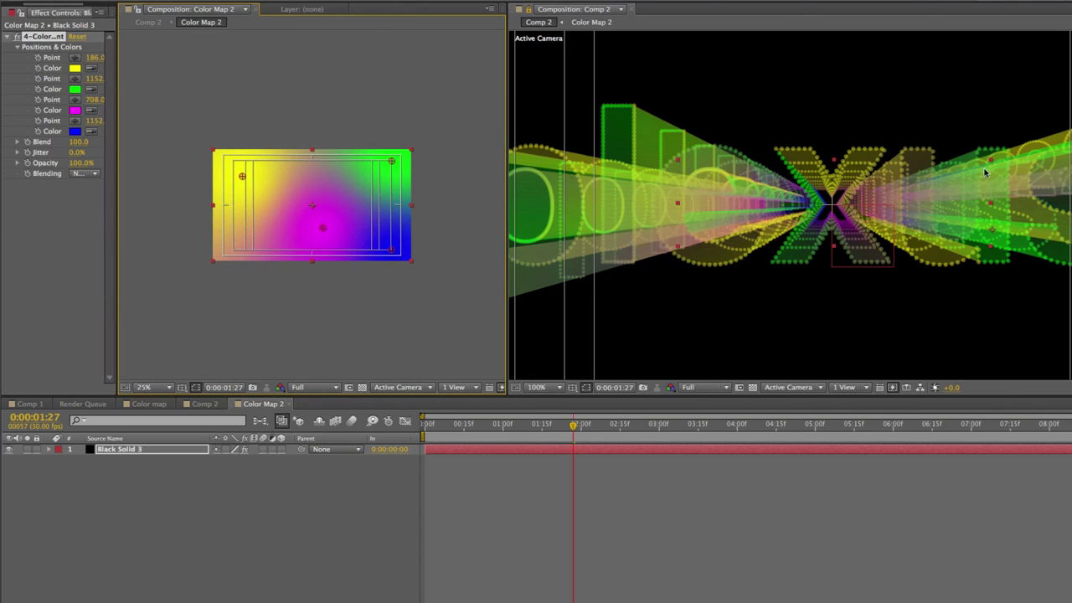
drag(390, 250, 304, 184)
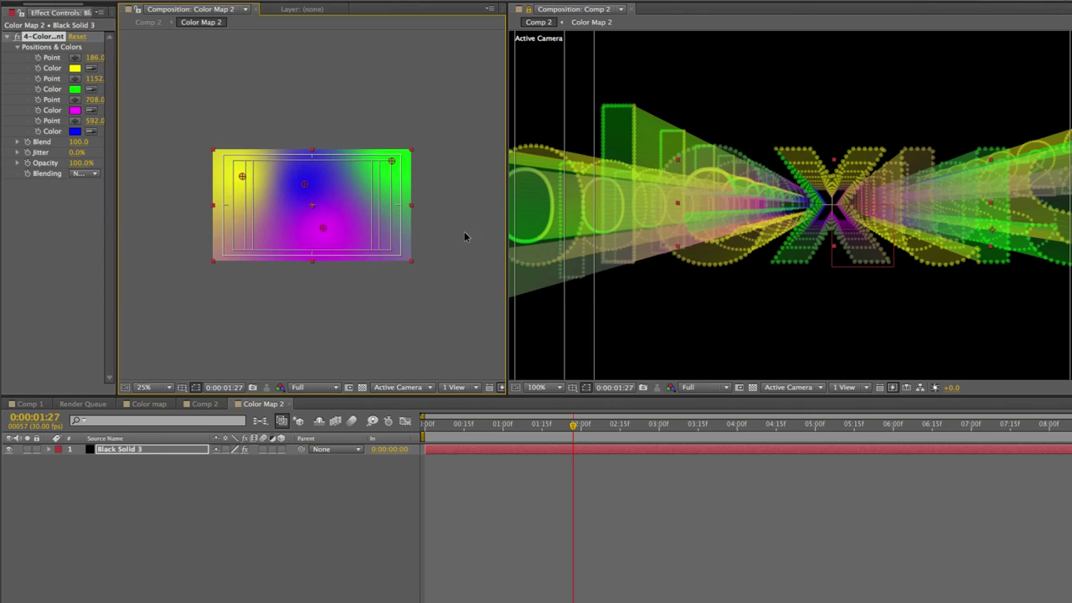
drag(391, 171, 387, 245)
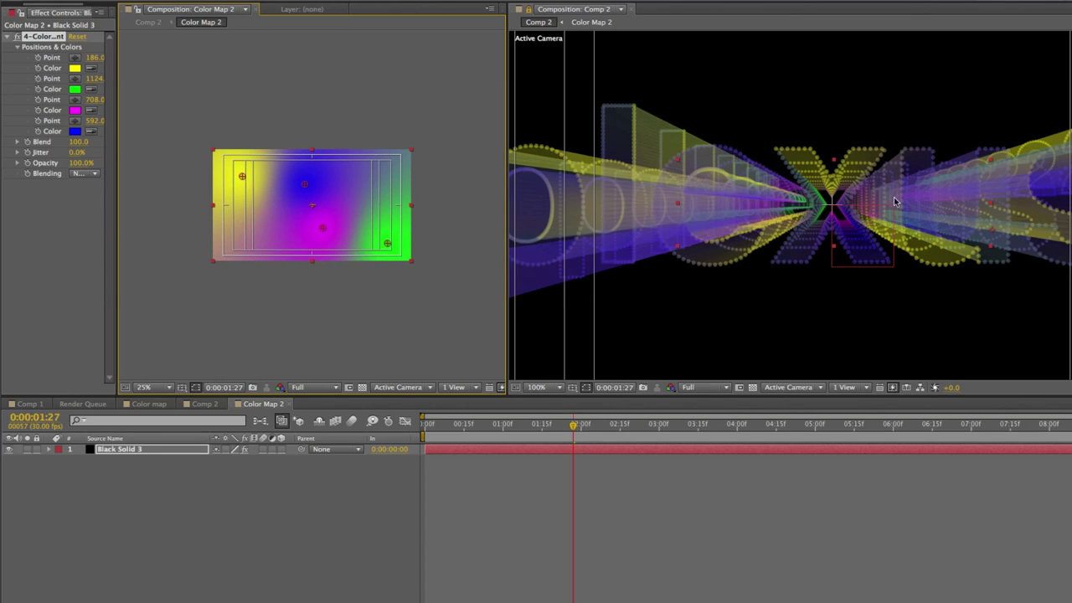
drag(386, 241, 393, 165)
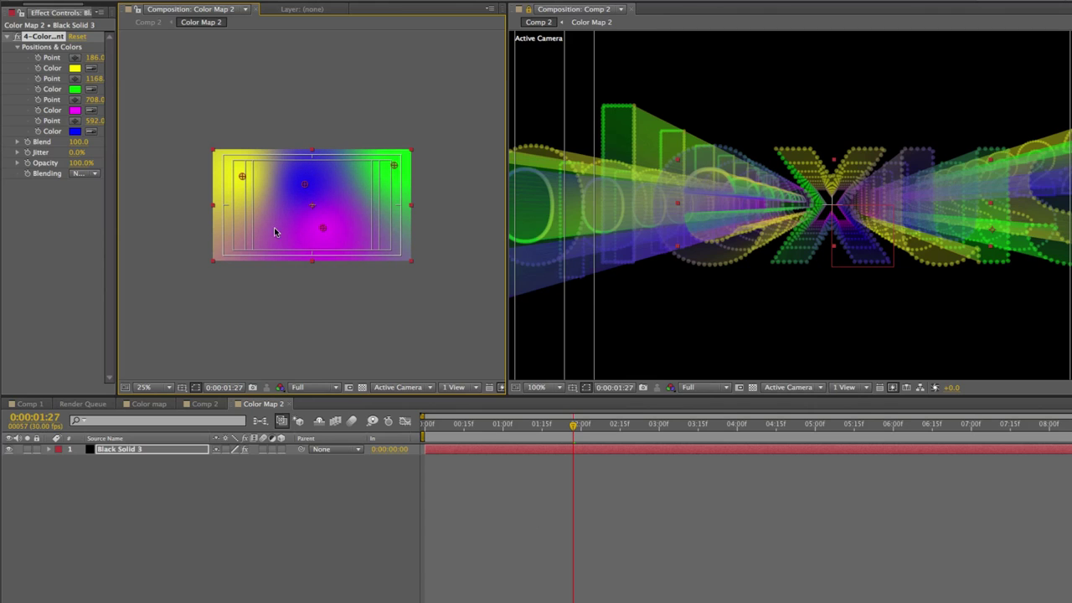
drag(297, 186, 385, 210)
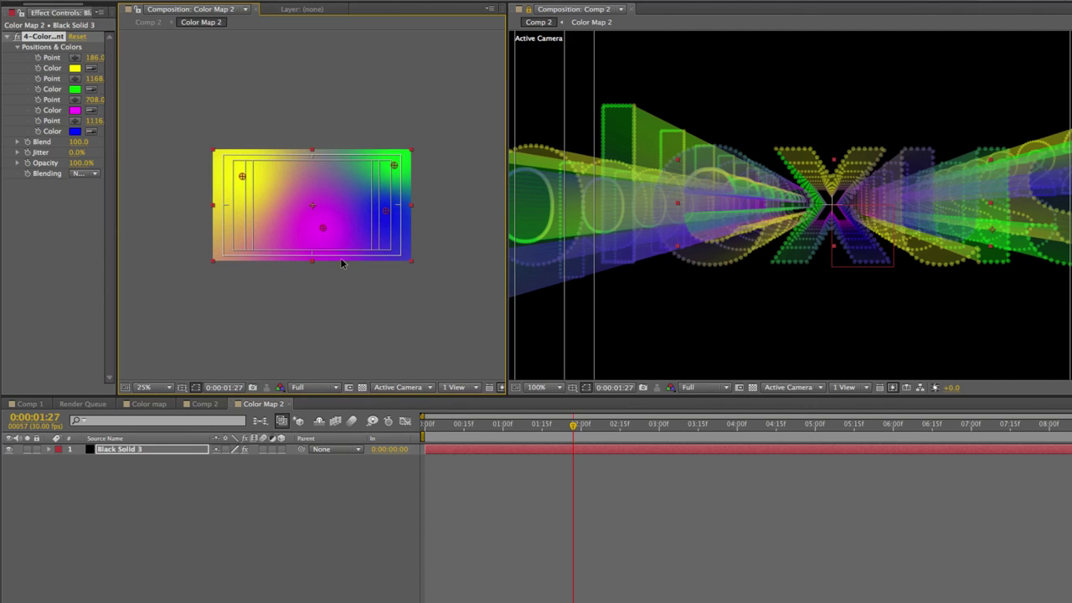
drag(316, 231, 278, 236)
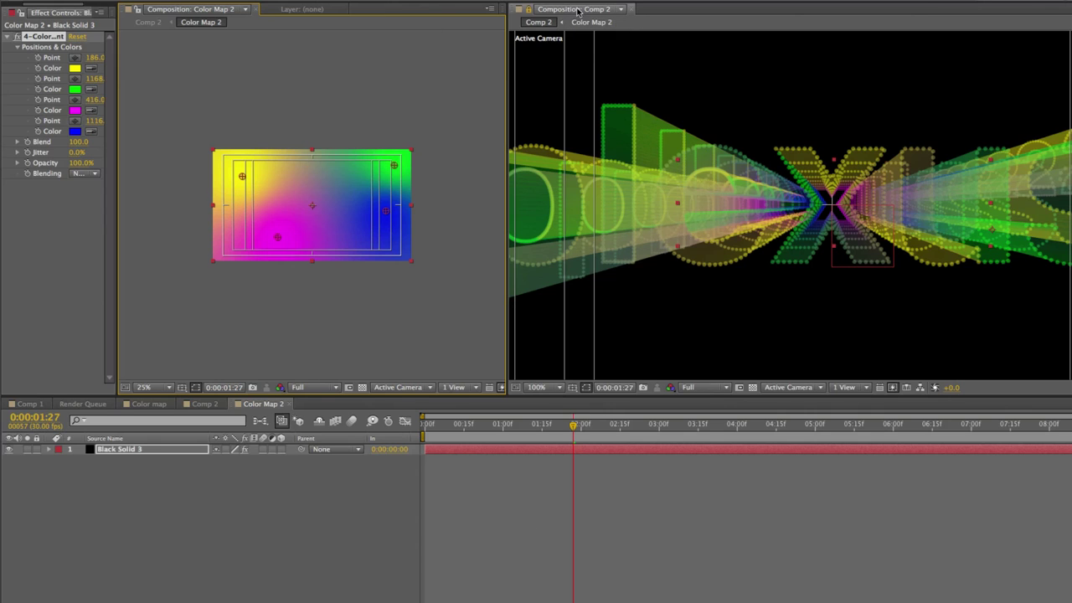
- Close the extra viewer and keep the facets renderer using vertex colours after toggling it
click(631, 10)
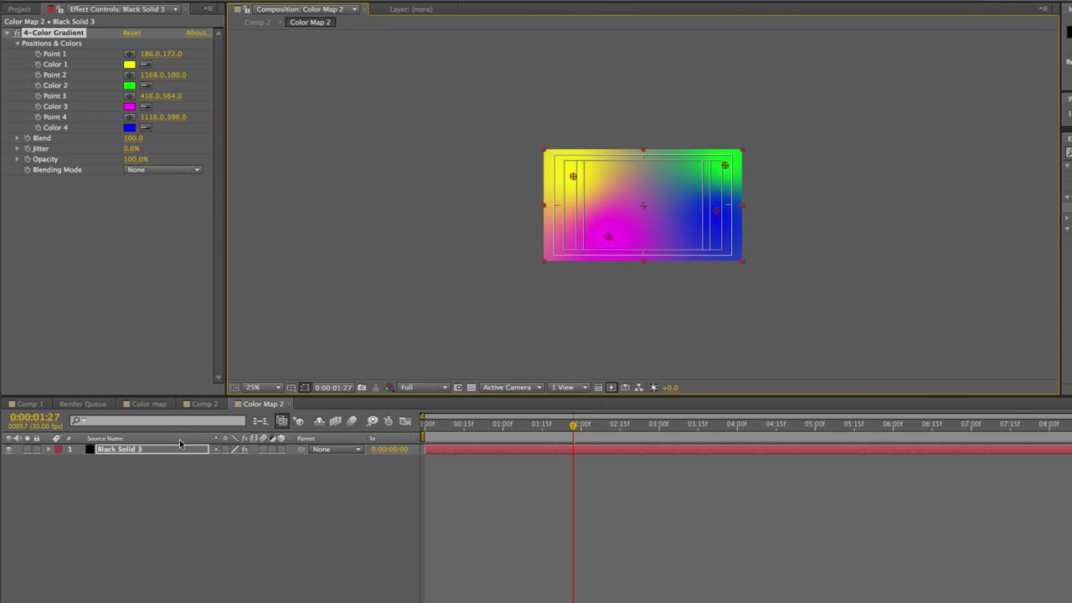
click(202, 404)
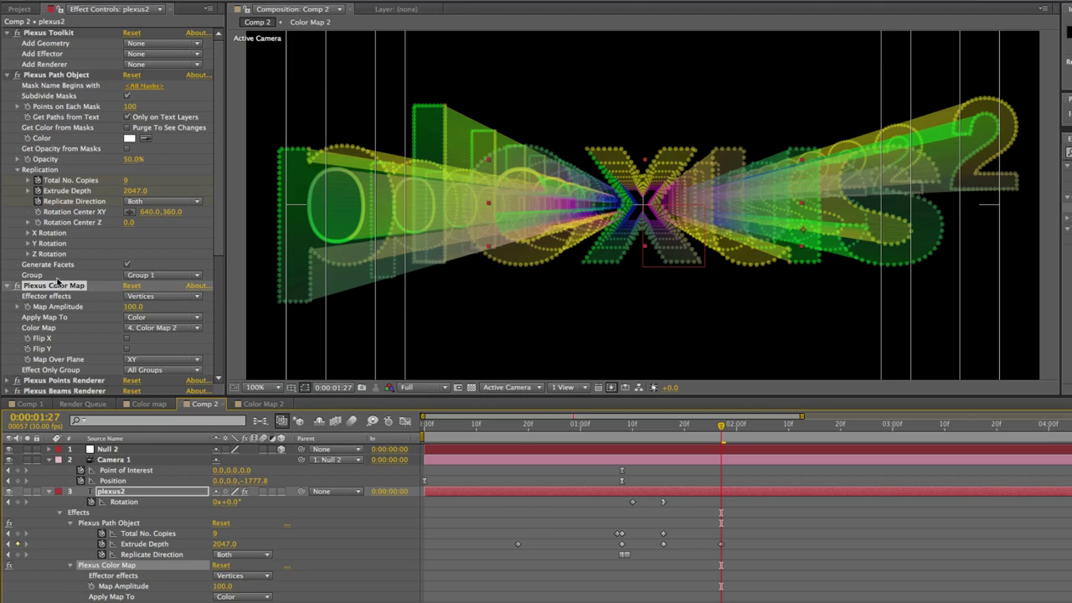
click(7, 75)
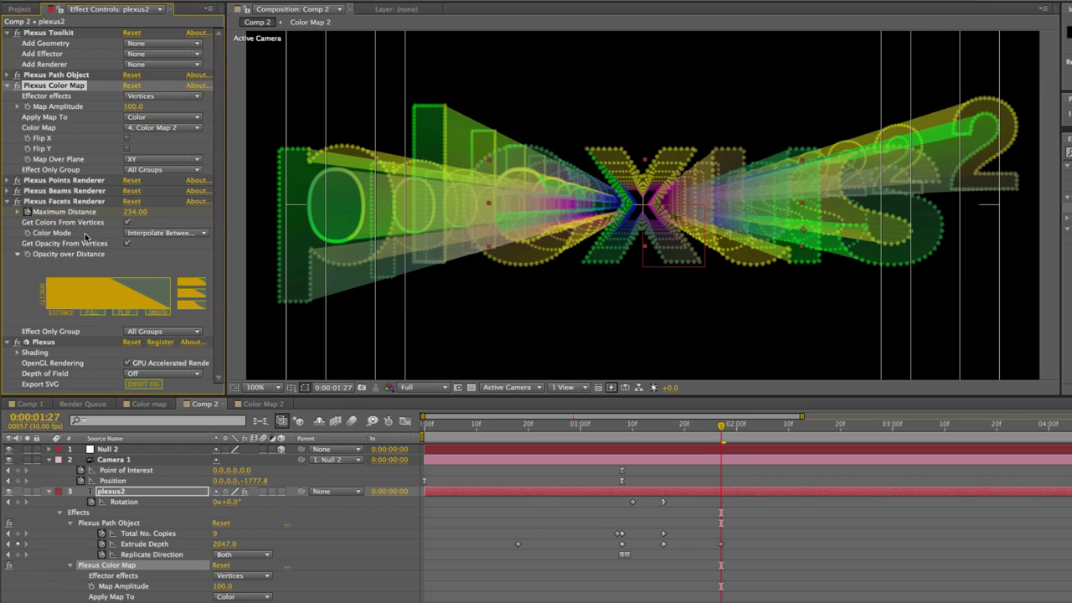
click(127, 222)
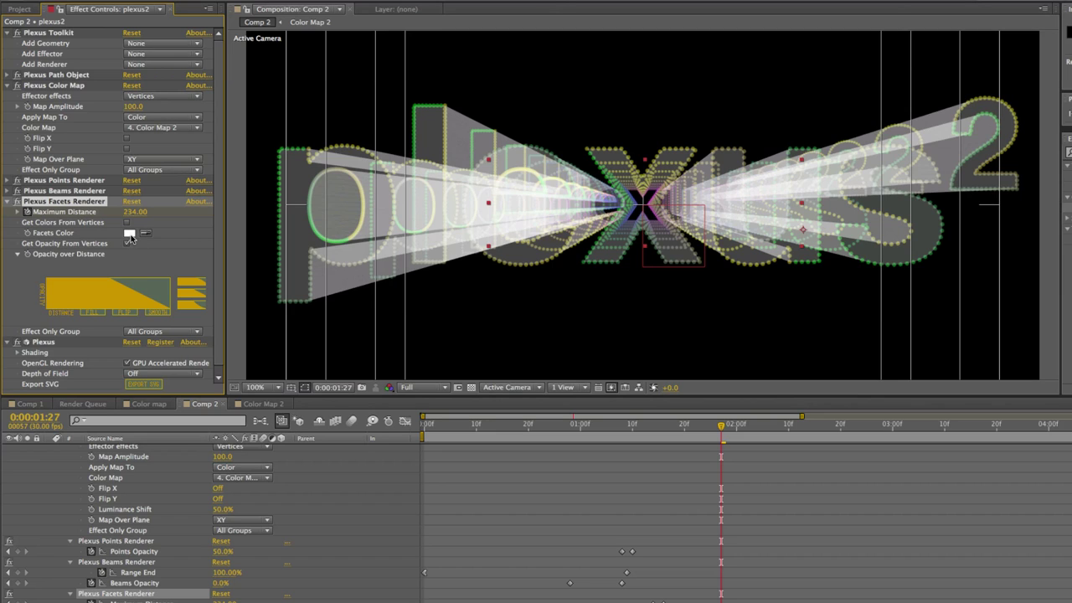
click(126, 223)
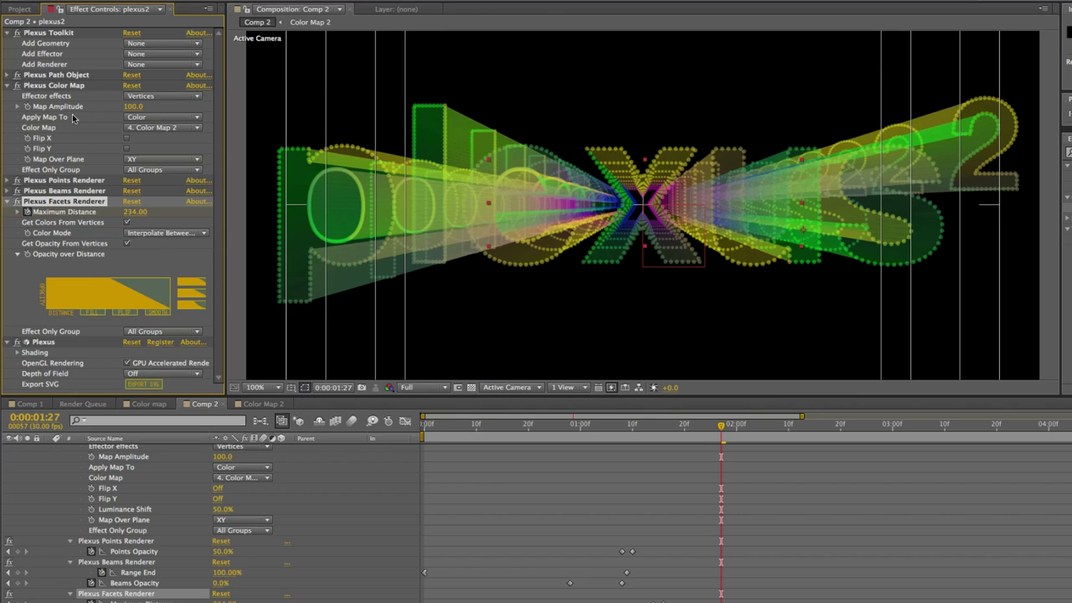
- Check the rendered movie in QuickTime Player, then return to After Effects
key(super+Tab)
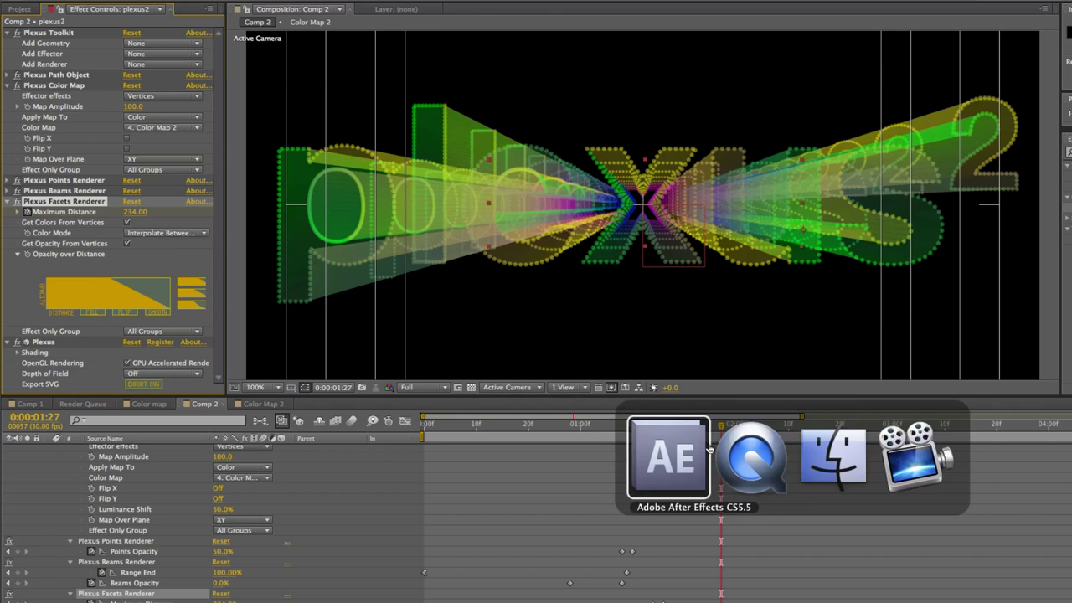
key(super+Tab)
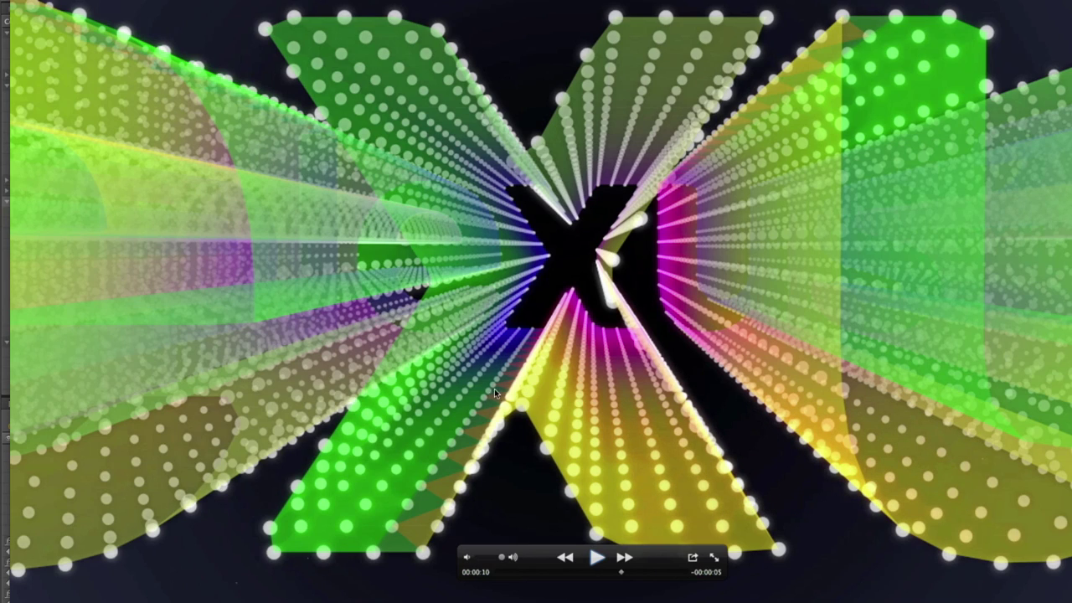
key(super+Tab)
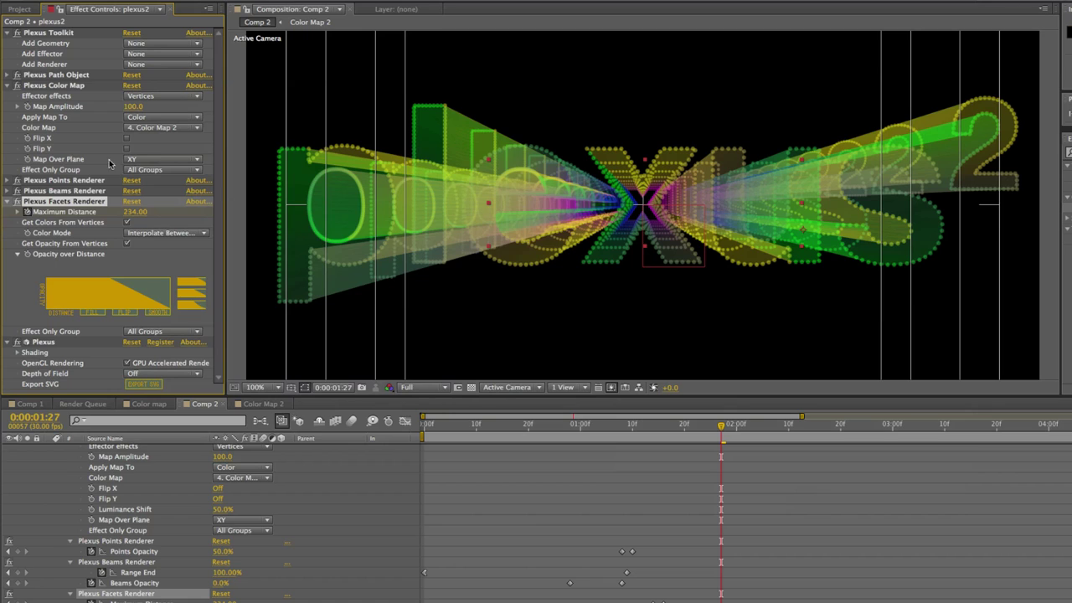
- Turn off Get Color From Vertices in the Plexus Points Renderer
click(58, 180)
click(7, 180)
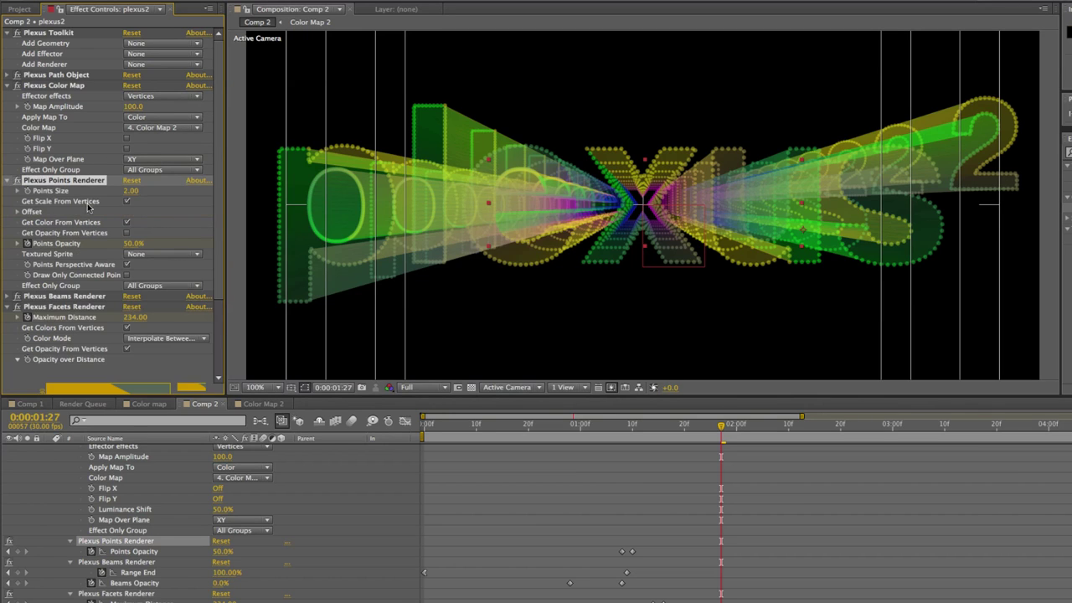
click(127, 223)
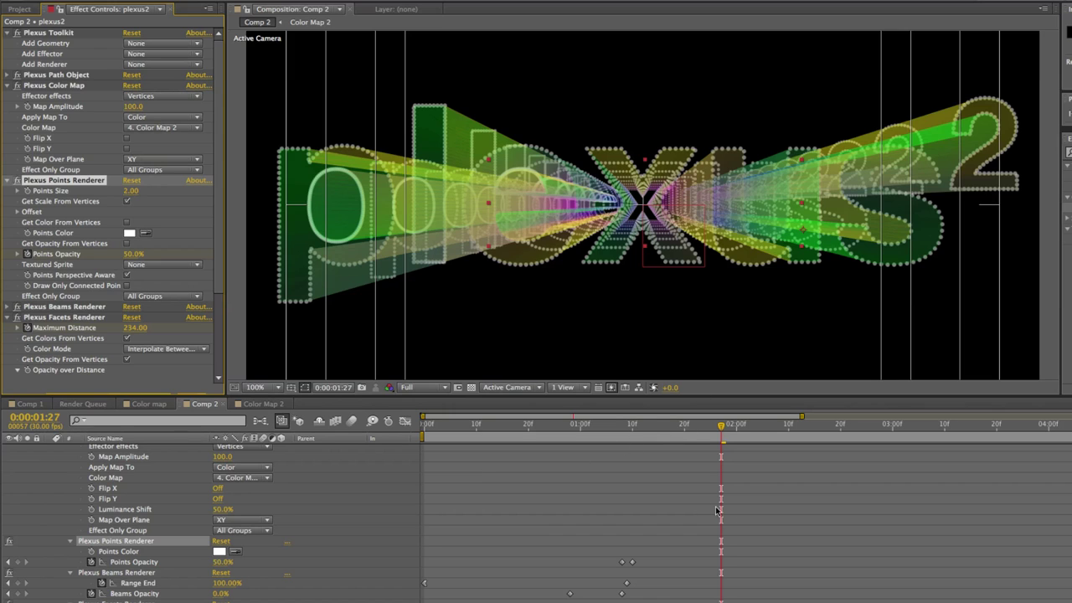
- Keyframe Points Opacity from 50% to about 81% at 0:00:01:28 and review in QuickTime
scroll(706, 589, down, 1)
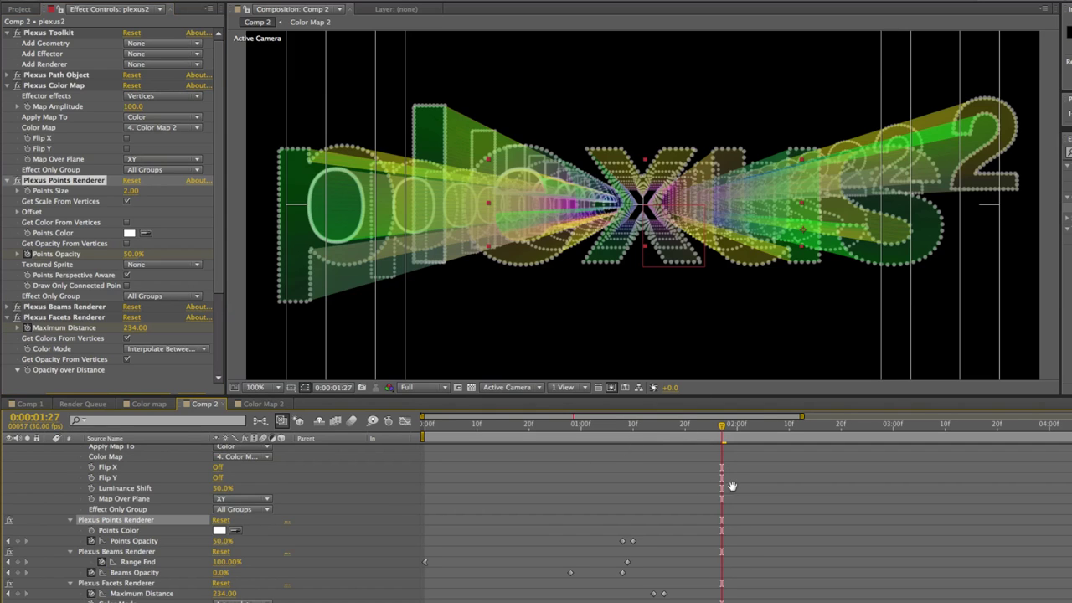
click(670, 427)
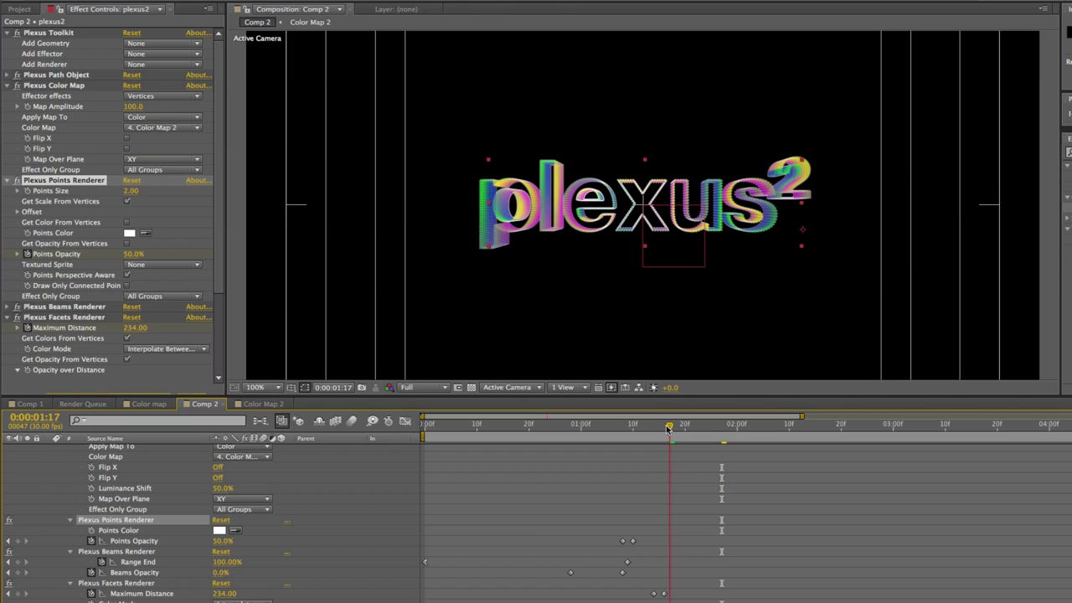
drag(669, 427, 664, 427)
click(134, 540)
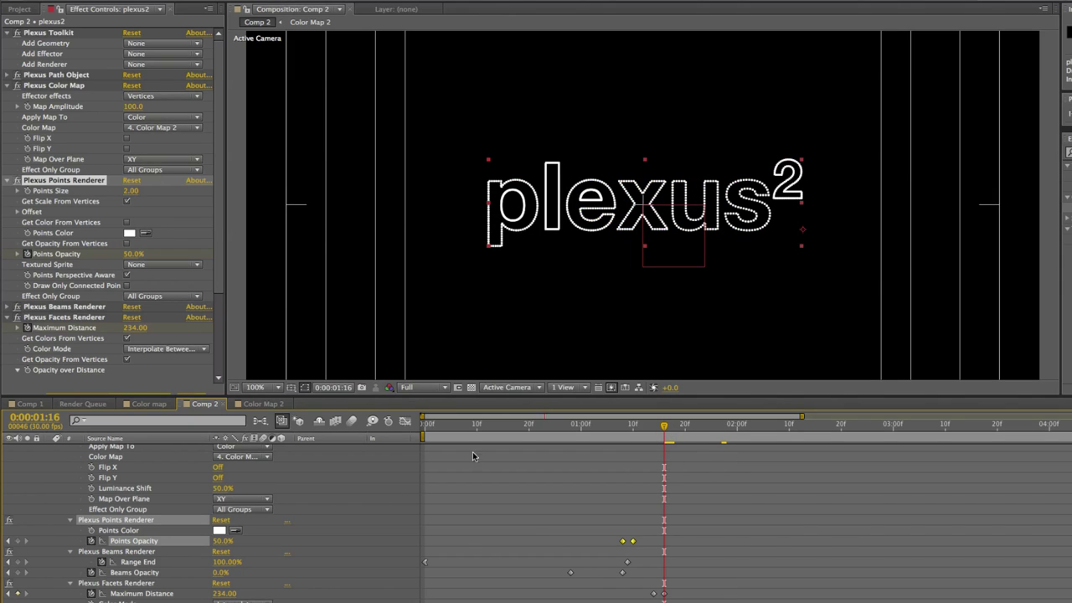
click(727, 425)
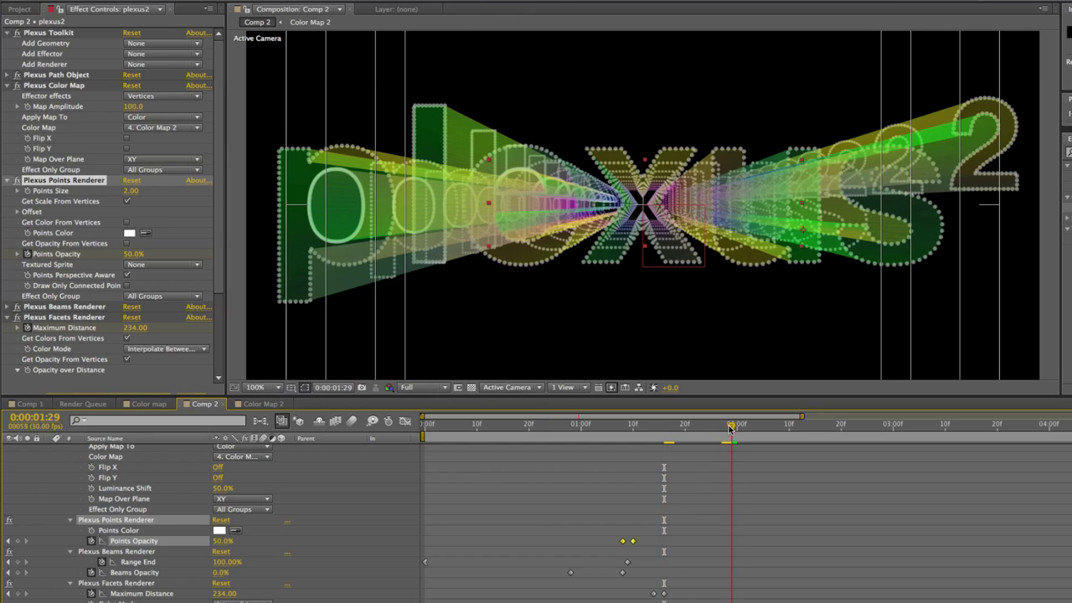
drag(219, 546, 305, 537)
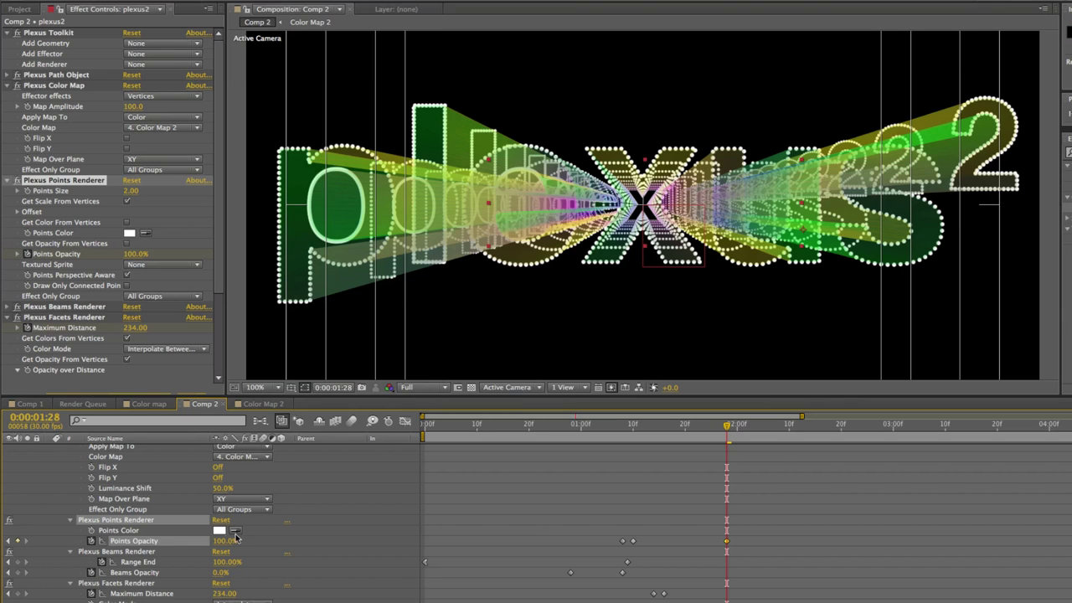
drag(223, 542, 210, 541)
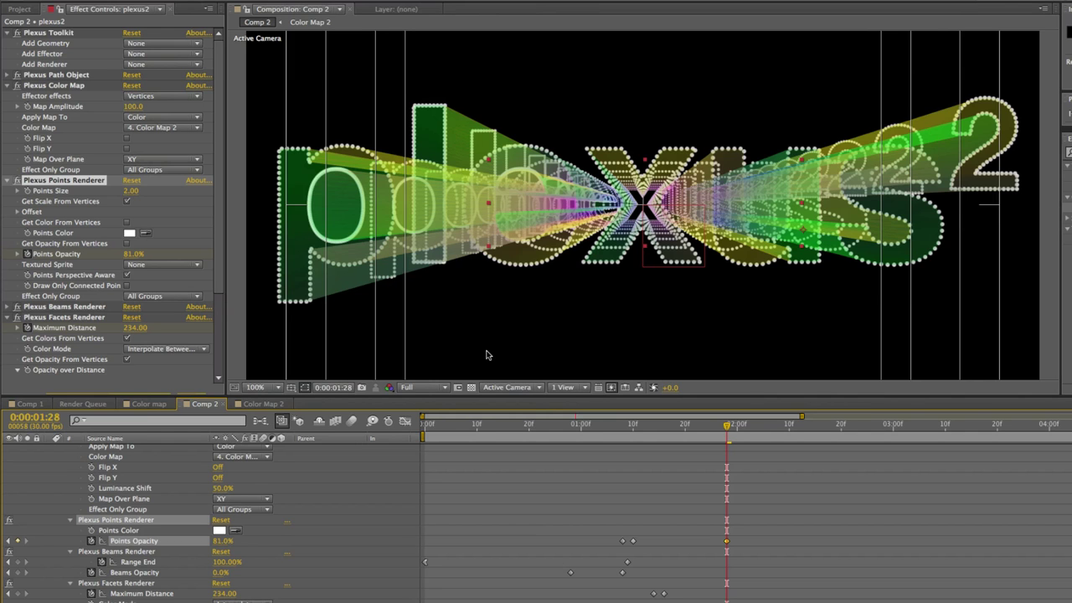
key(super+Tab)
key(super+Tab)
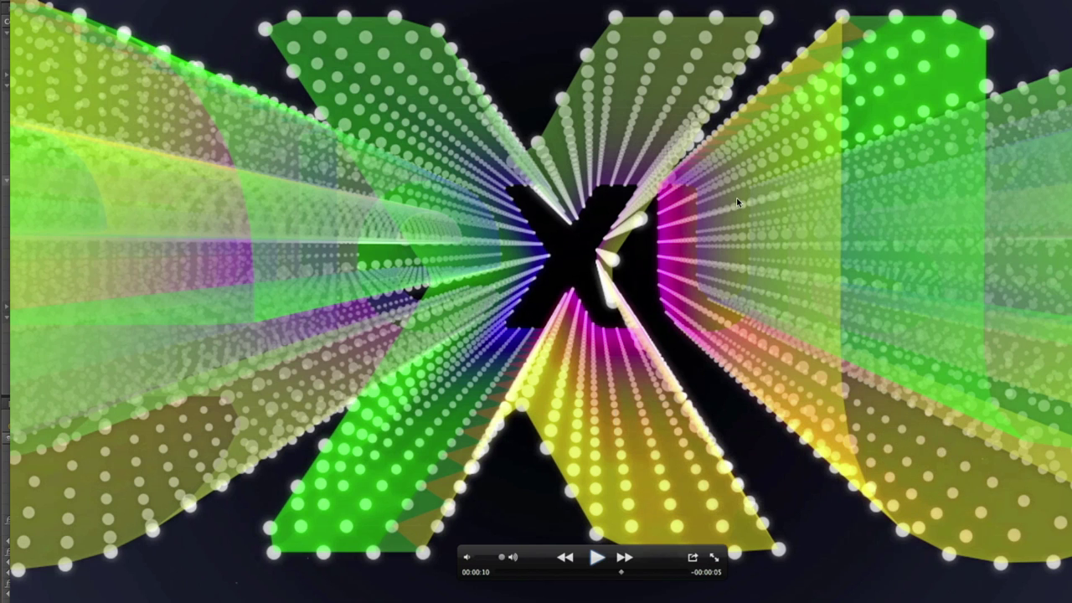
key(super+Tab)
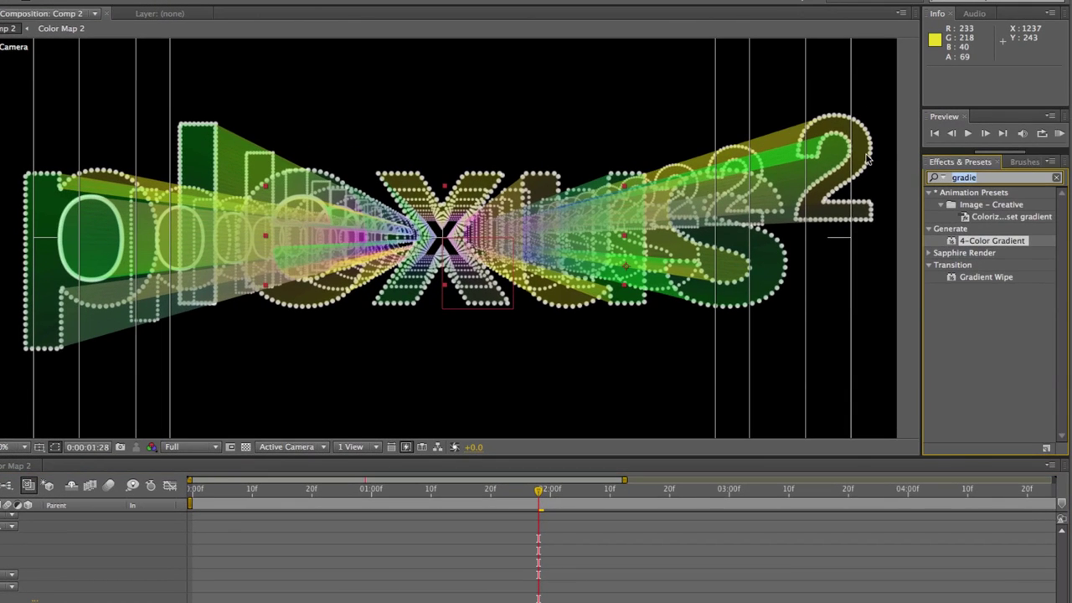
- Apply Stylize > Glow to plexus2 with Glow Threshold 87.1% and Glow Radius 63
text(glow)
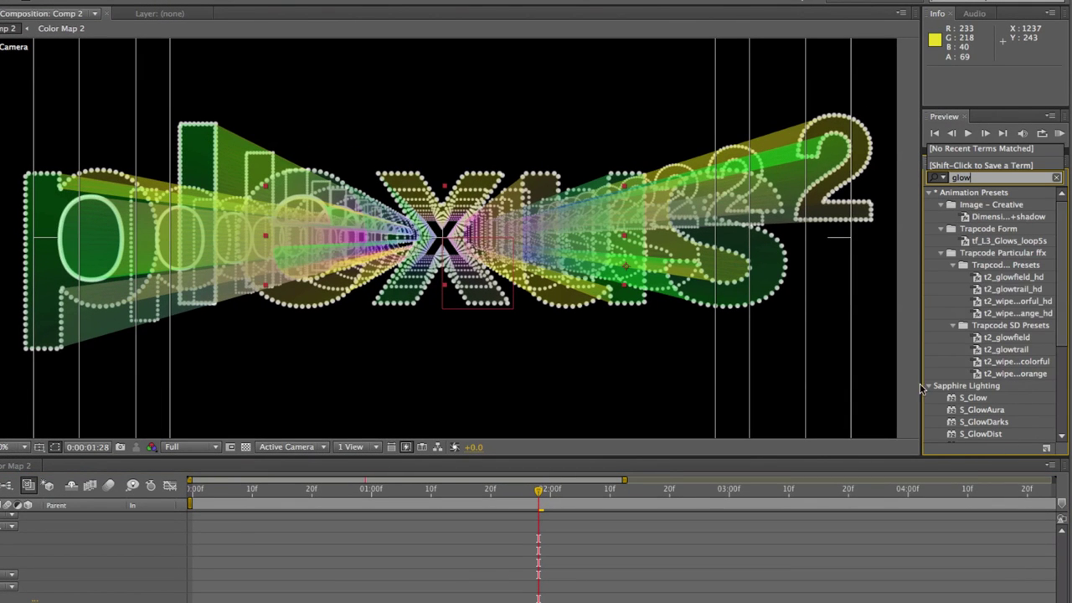
click(924, 388)
click(929, 386)
click(929, 194)
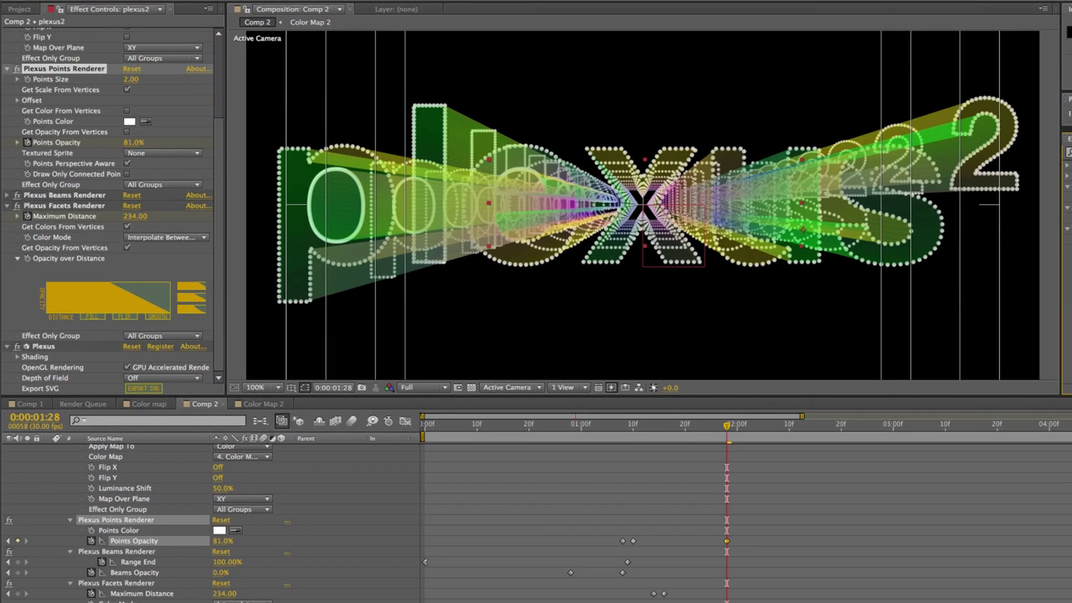
drag(637, 209, 109, 368)
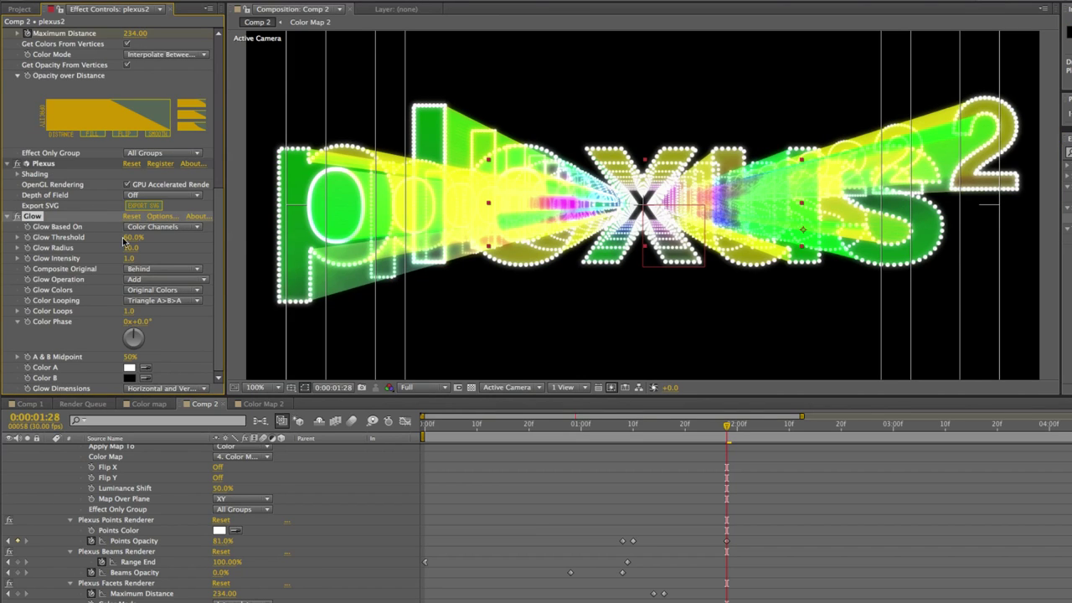
drag(133, 237, 171, 234)
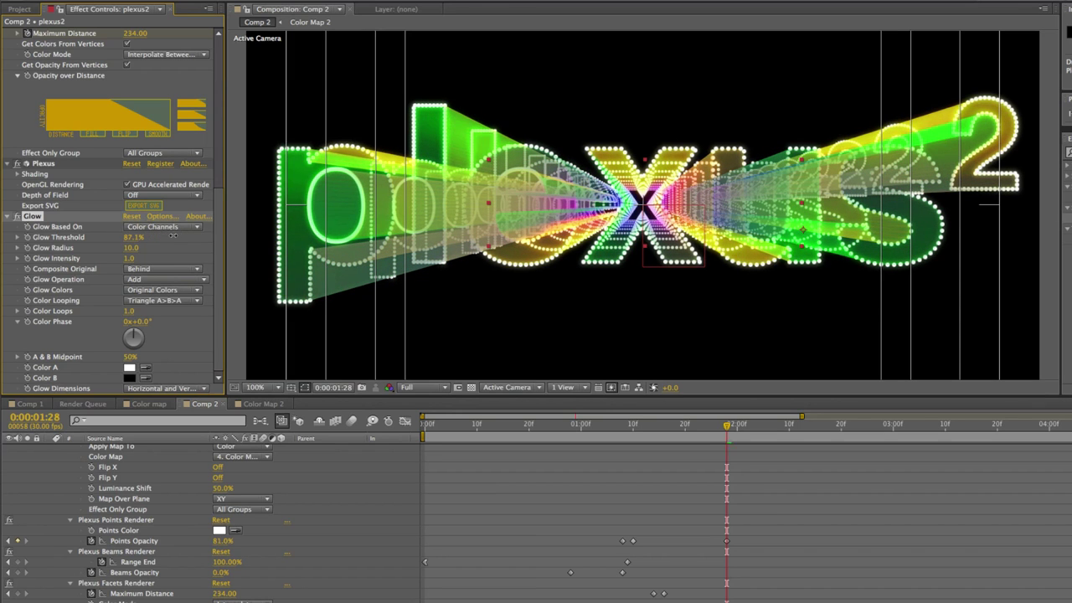
drag(132, 248, 172, 245)
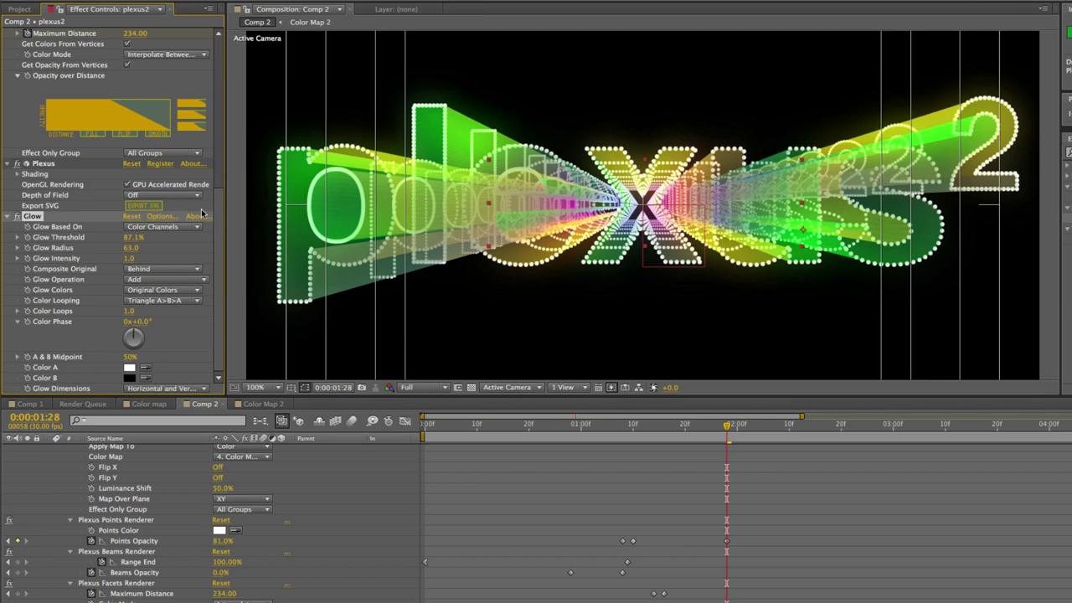
drag(220, 209, 235, 54)
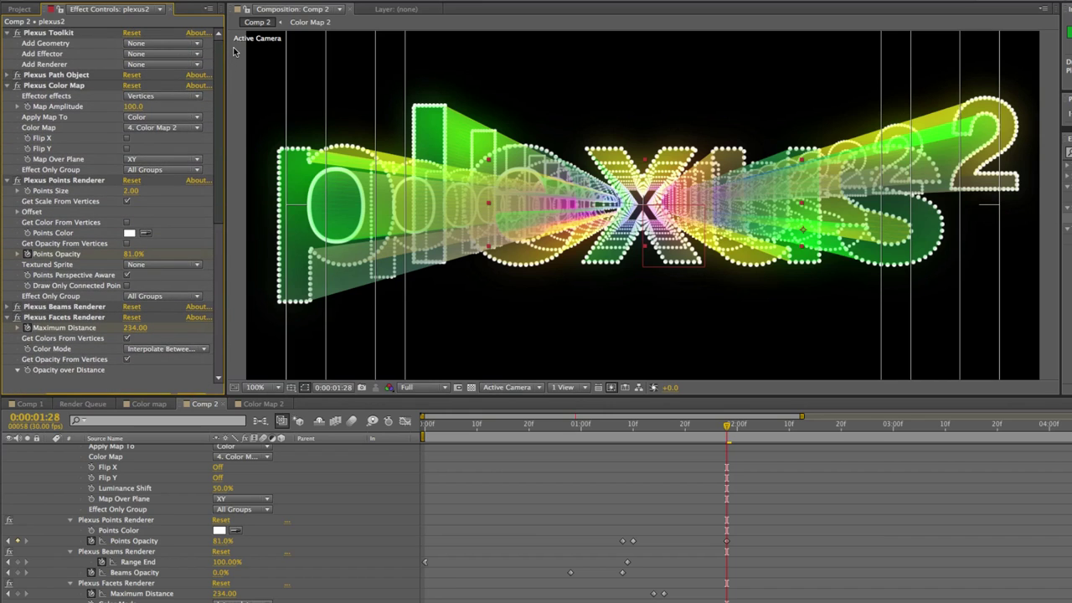
click(169, 98)
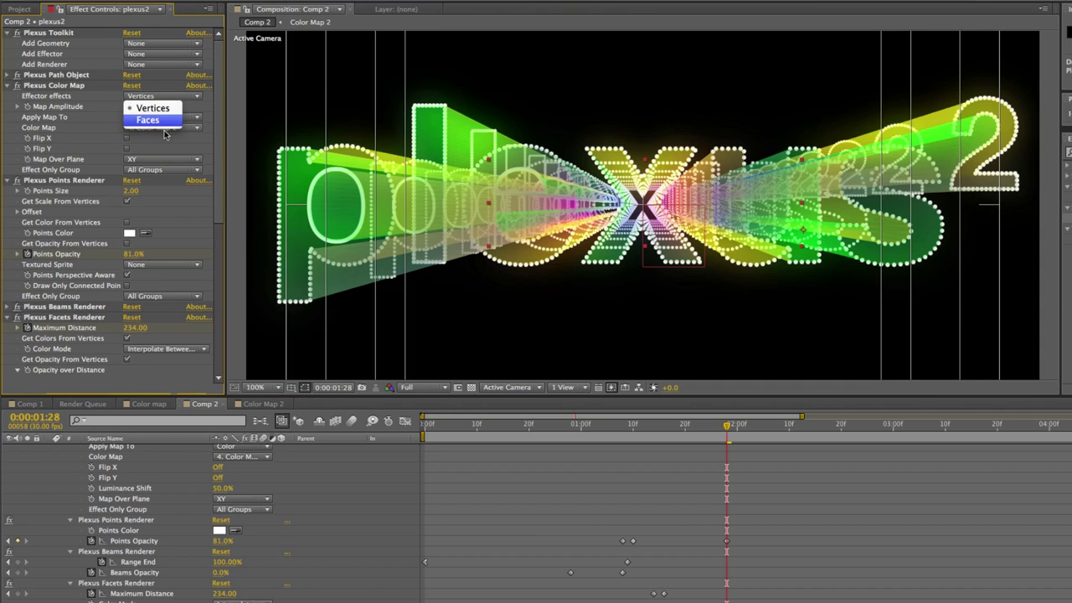
click(159, 120)
click(157, 160)
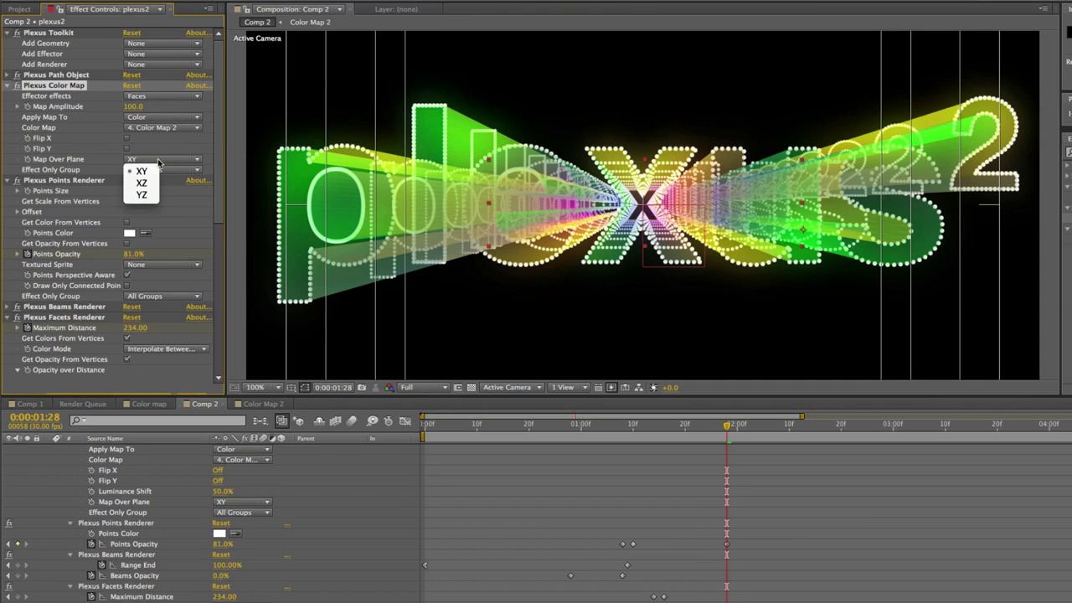
click(144, 184)
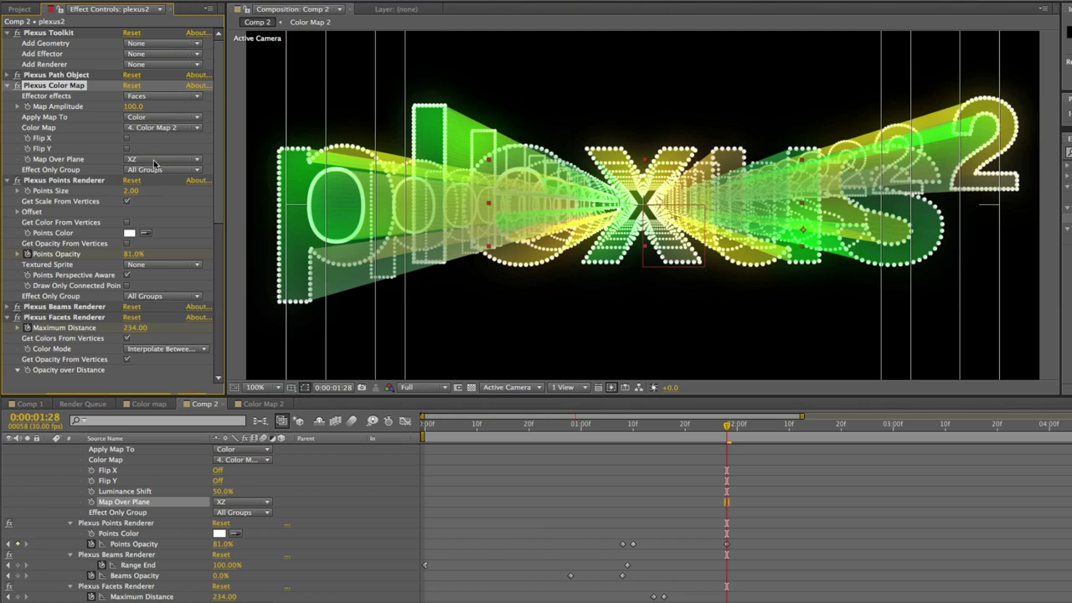
click(156, 161)
click(142, 195)
click(152, 162)
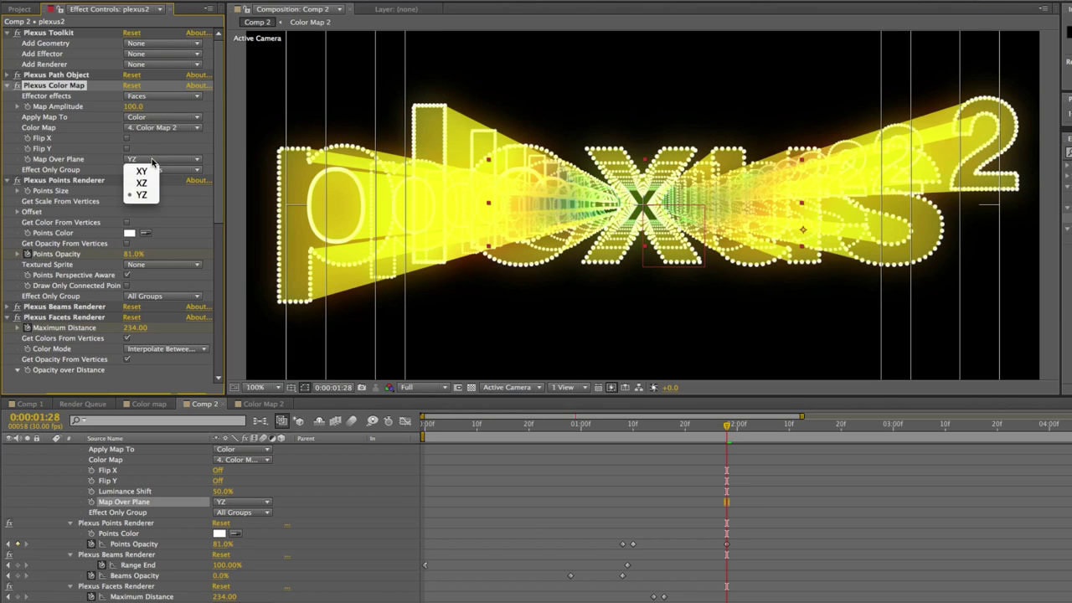
click(144, 171)
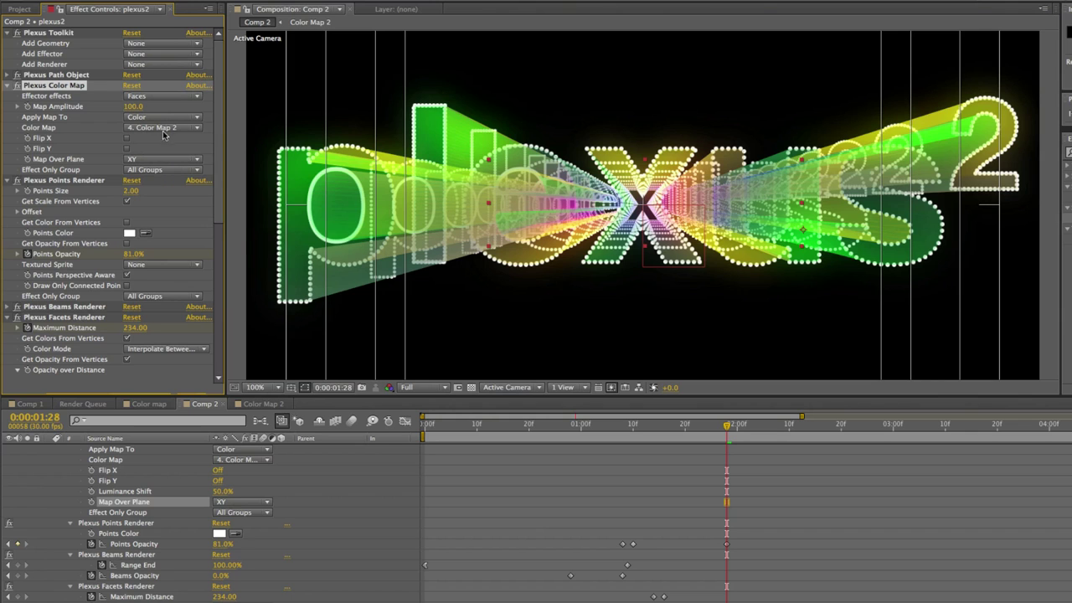
click(30, 404)
click(124, 481)
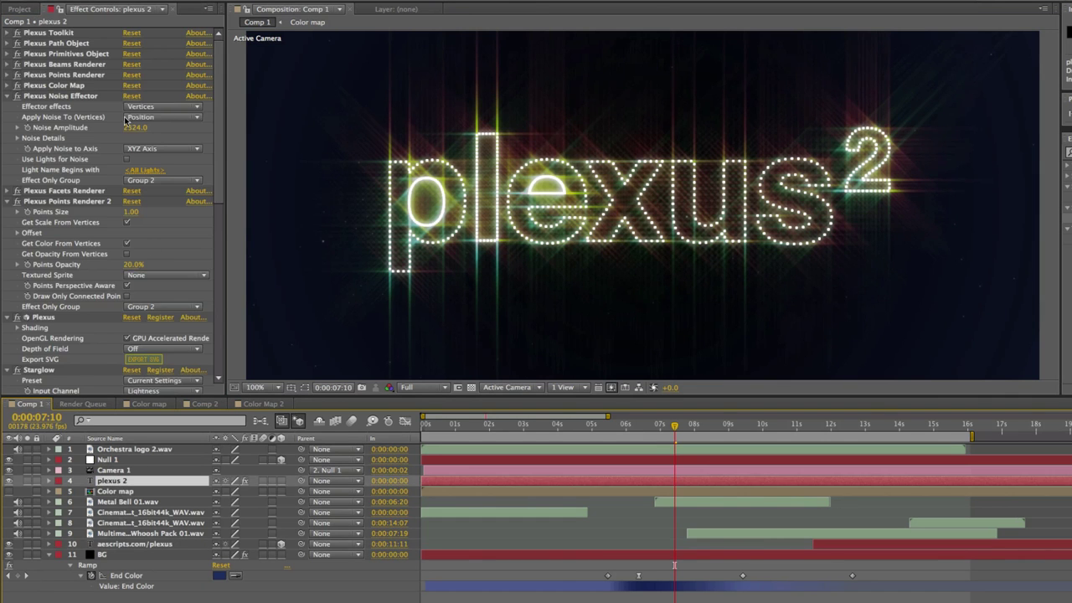
click(6, 85)
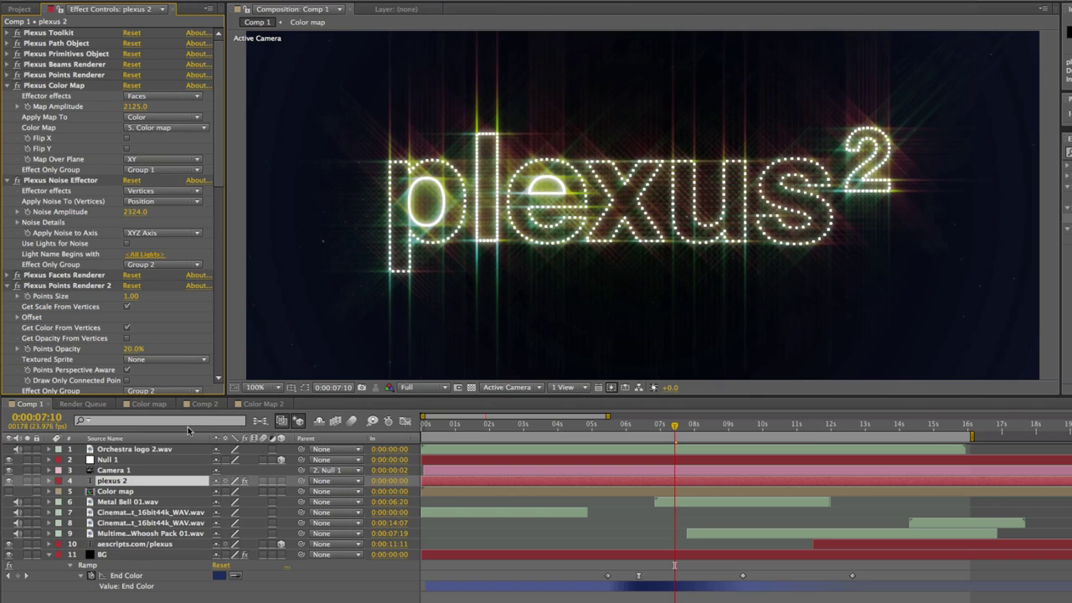
click(204, 405)
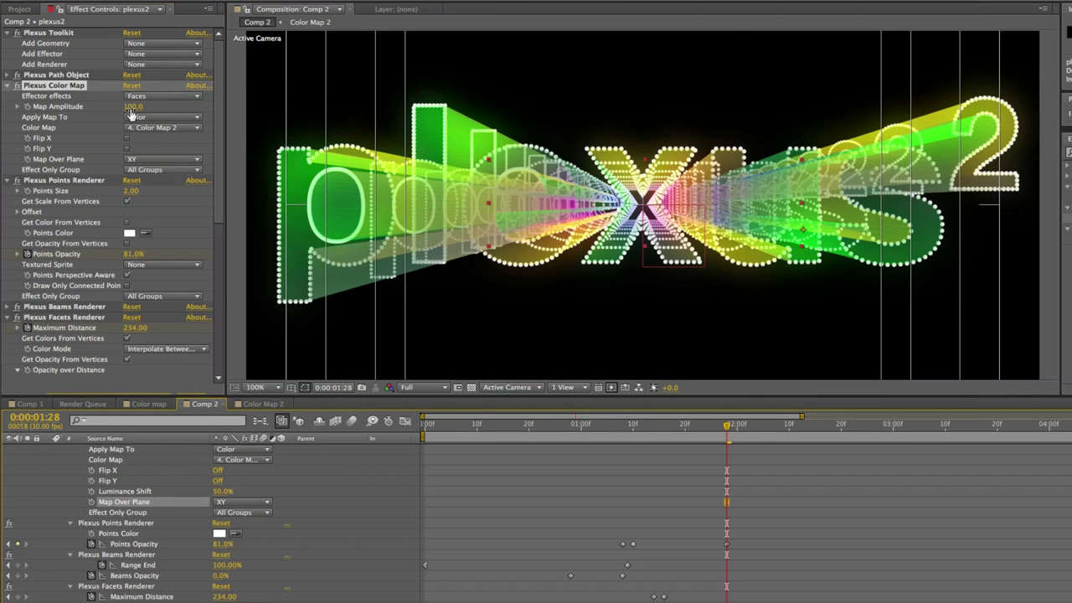
drag(132, 106, 284, 106)
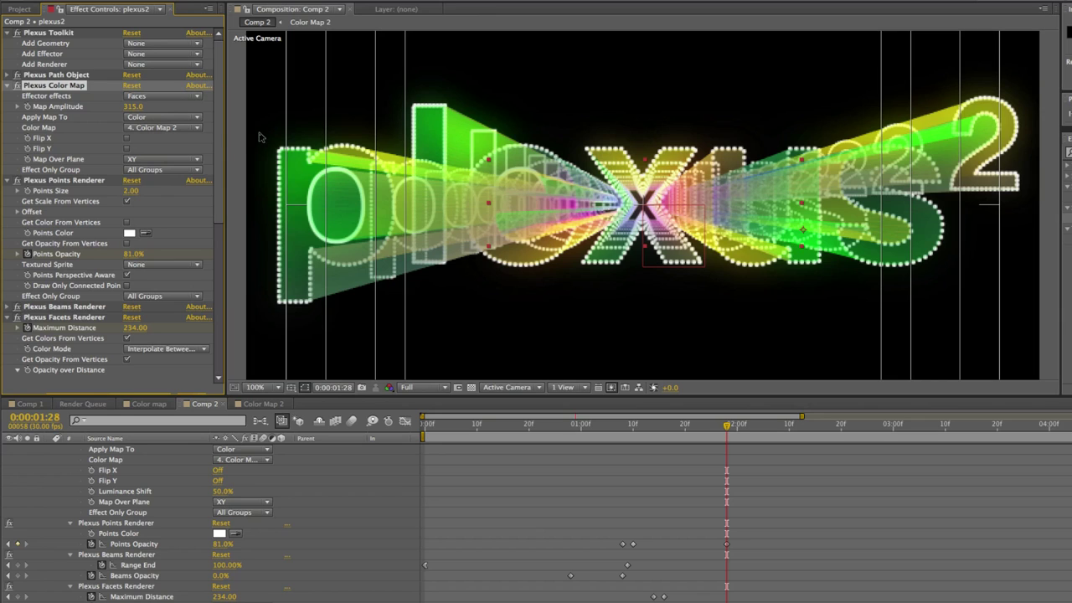
click(161, 159)
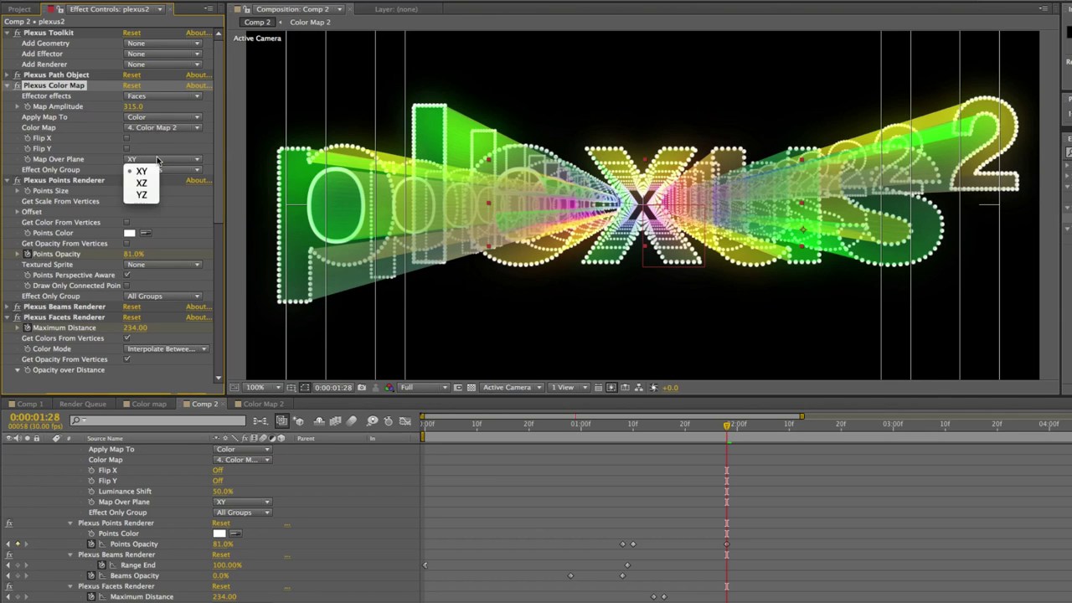
click(149, 183)
drag(132, 107, 348, 91)
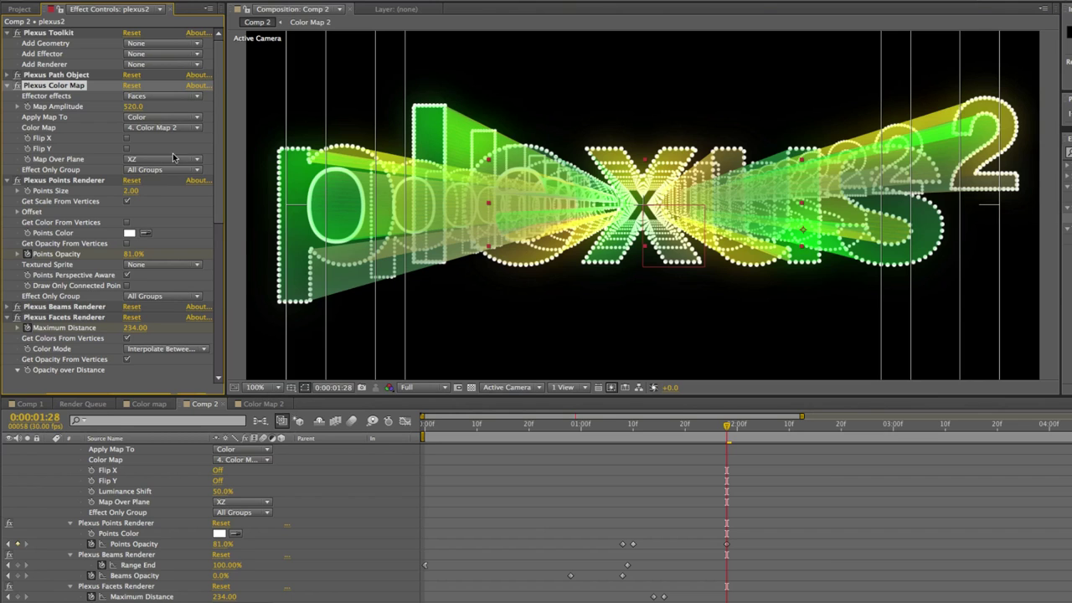
click(32, 404)
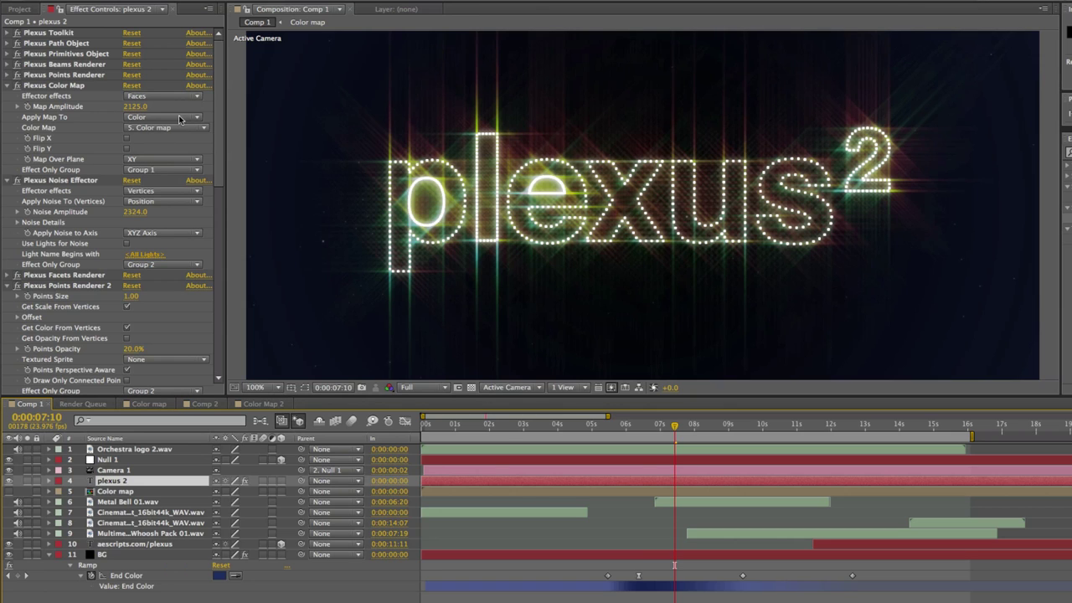
click(151, 404)
click(201, 405)
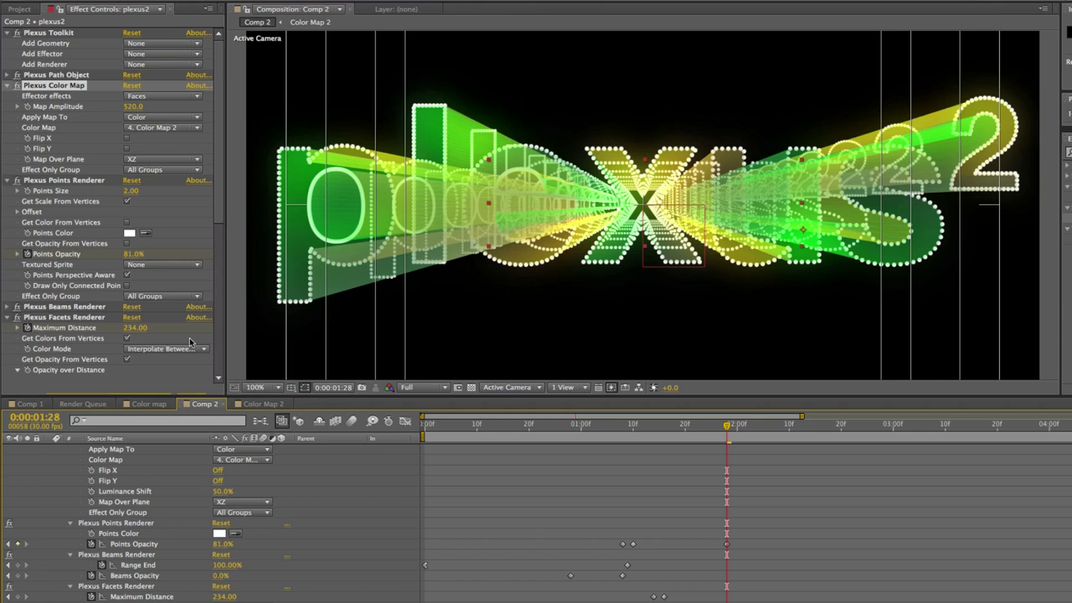
- Set the Plexus Color Map's Apply Map To option to Rotation, after briefly trying Position
click(154, 119)
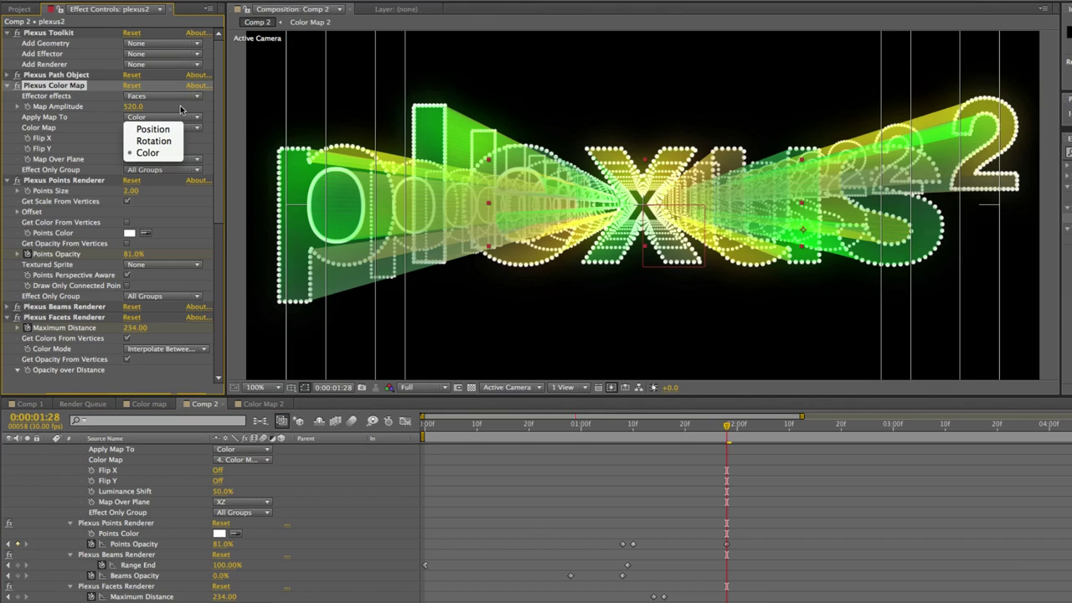
click(41, 149)
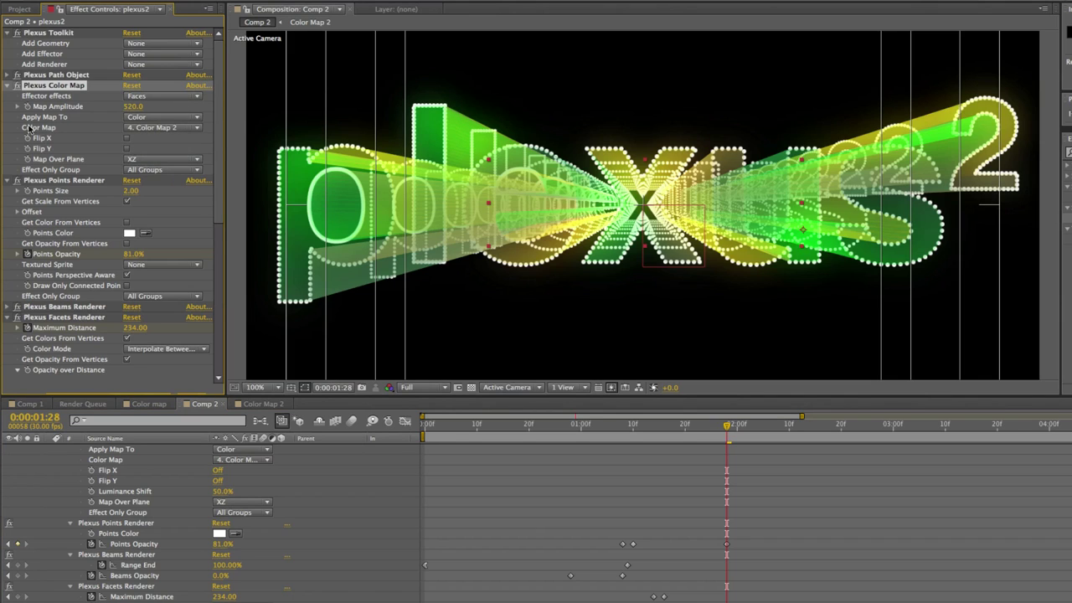
click(161, 116)
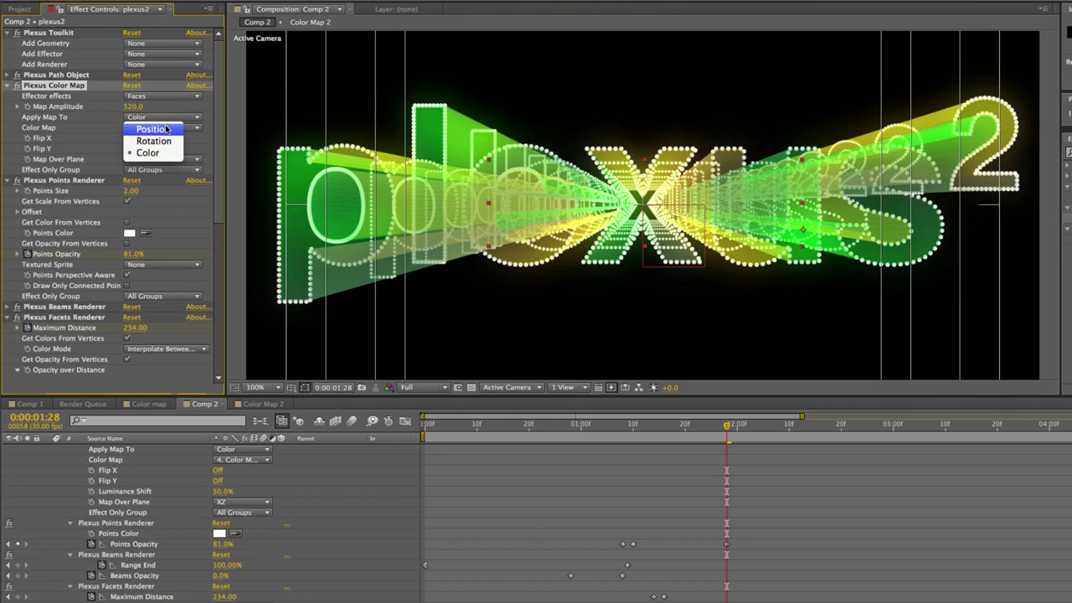
click(167, 129)
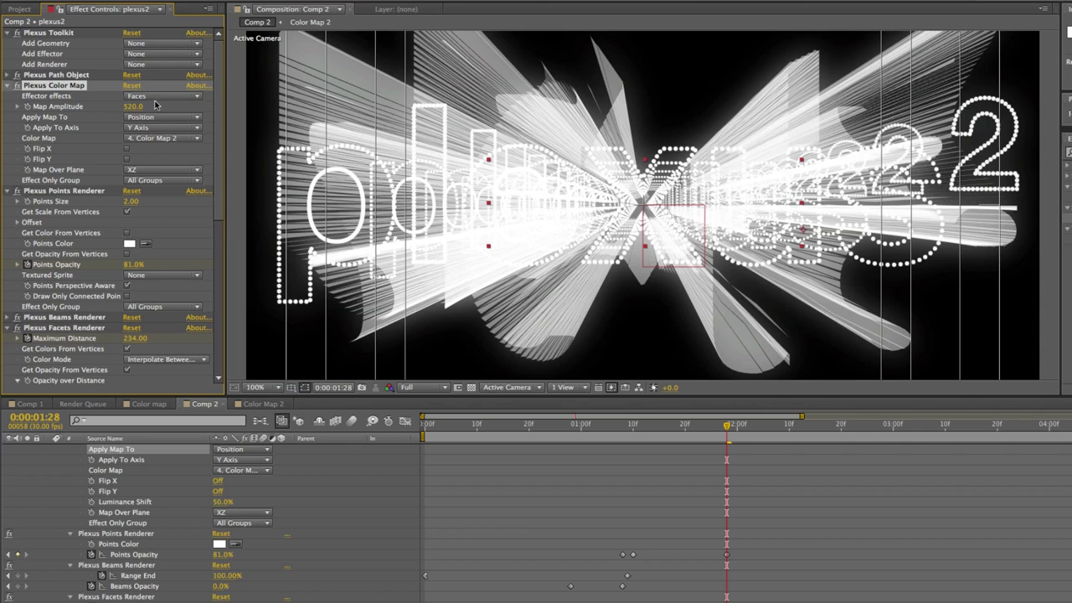
click(155, 125)
click(165, 139)
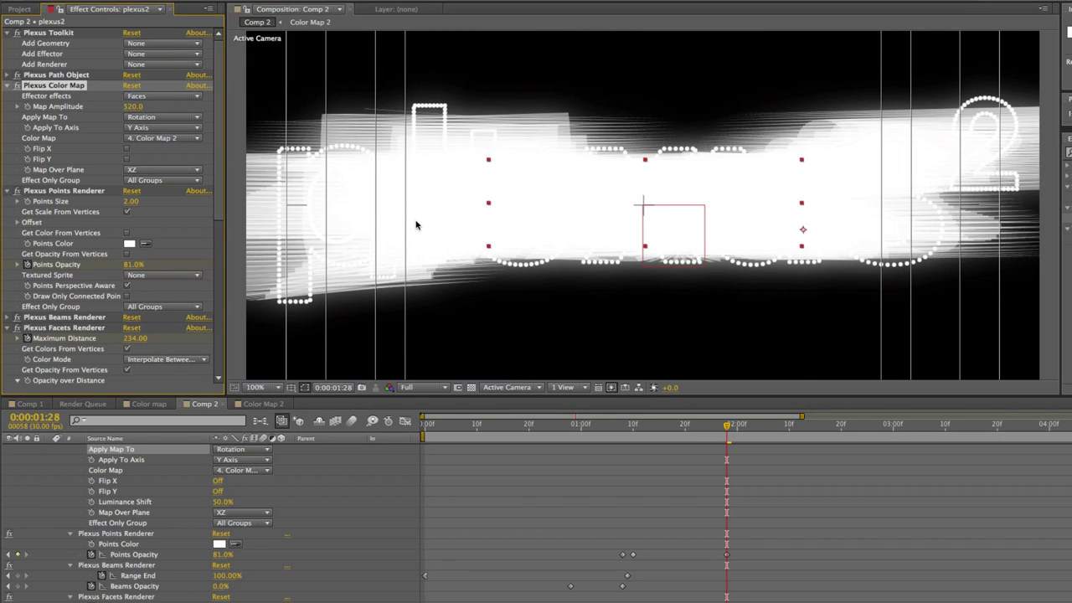
- Duplicate the Plexus Color Map and set Color Map 2's Apply Map To to Color
key(ctrl+d)
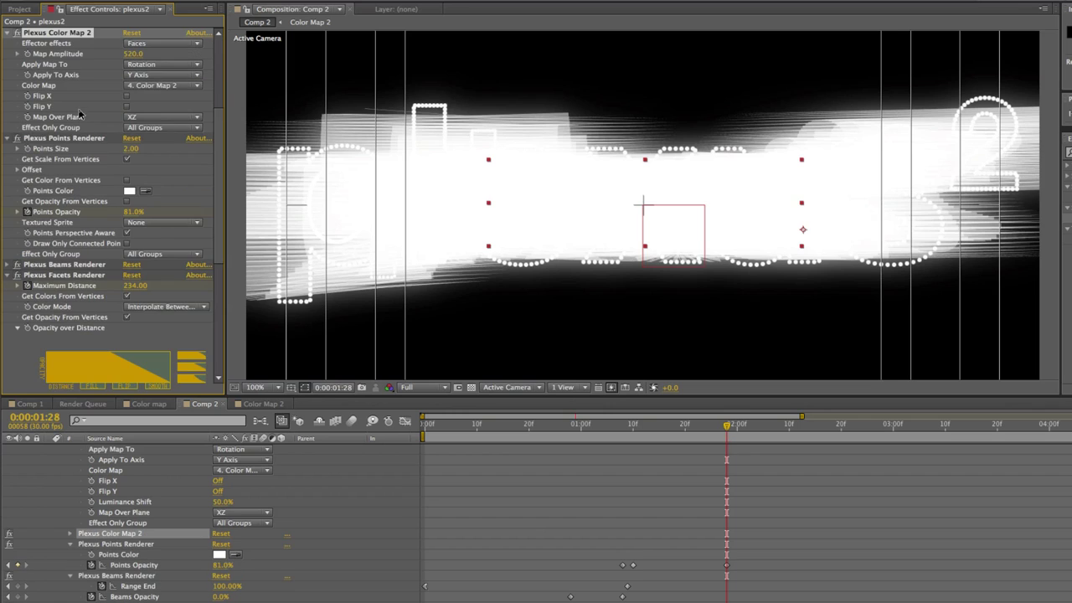
scroll(221, 94, up, 1)
scroll(157, 182, up, 4)
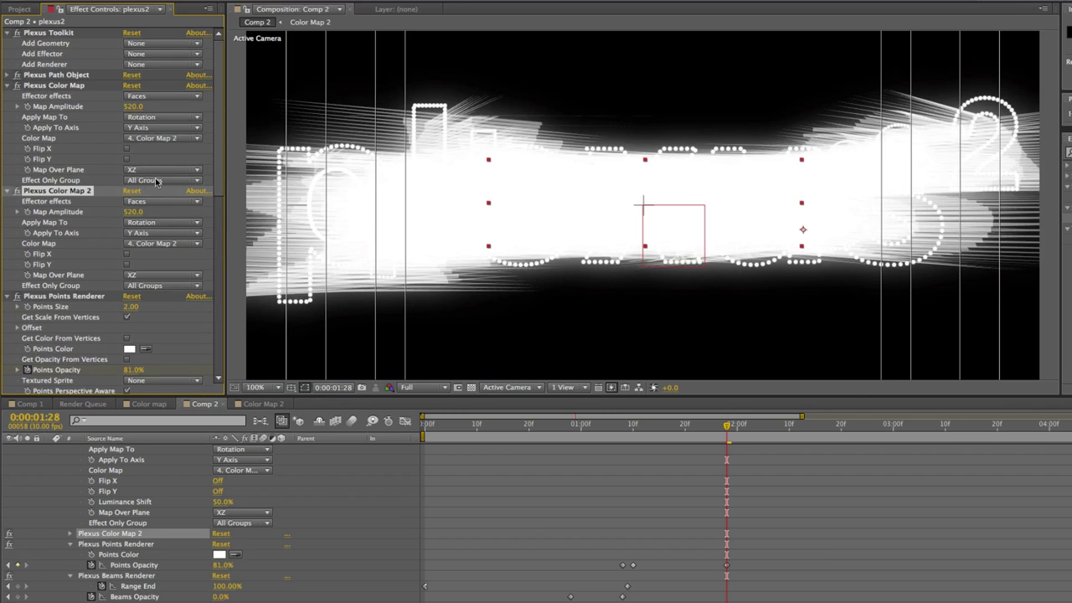
click(156, 228)
click(159, 266)
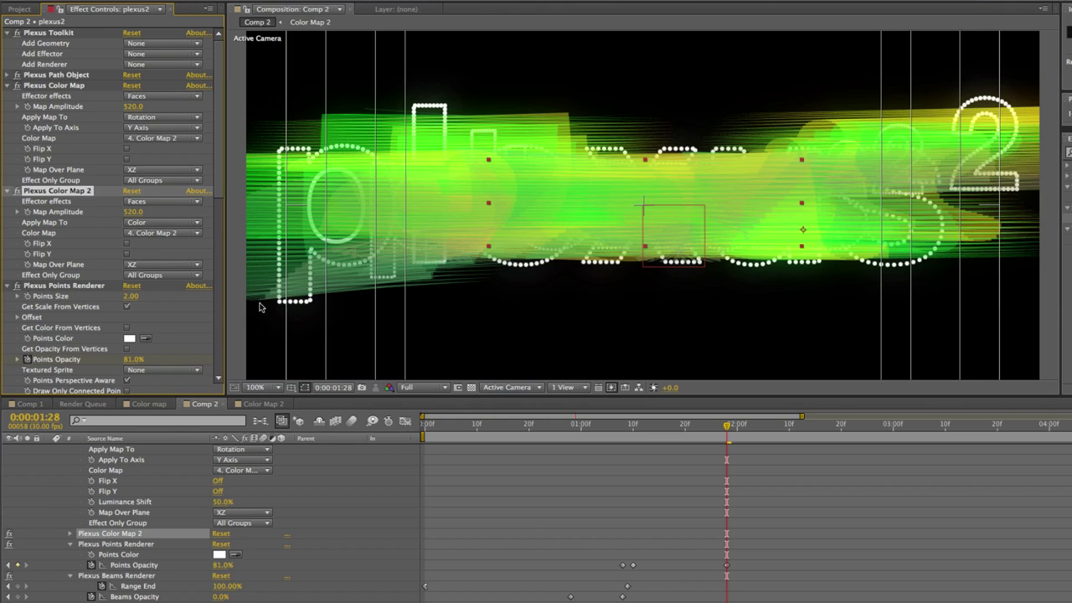
- Switch the first Color Map to Position and set its Map Amplitude to 0
click(152, 116)
click(157, 137)
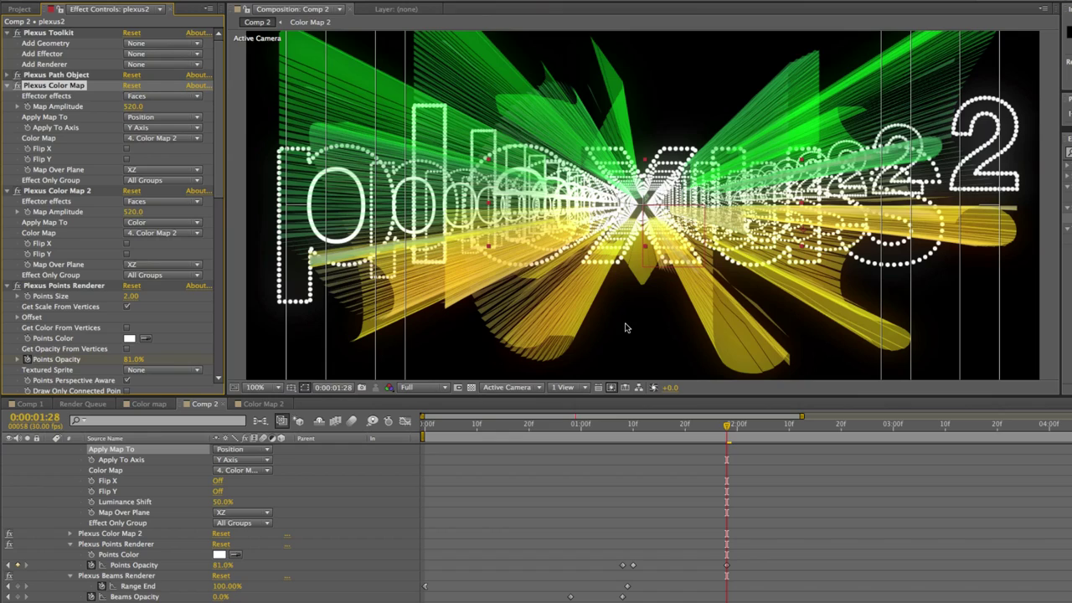
drag(132, 107, 97, 115)
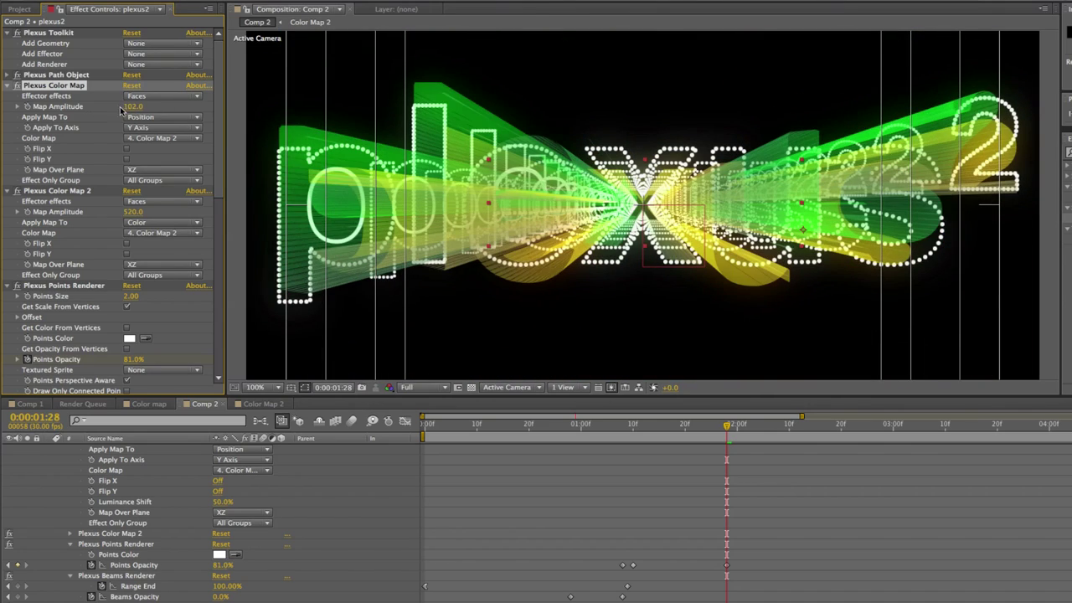
click(135, 107)
text(0)
key(Return)
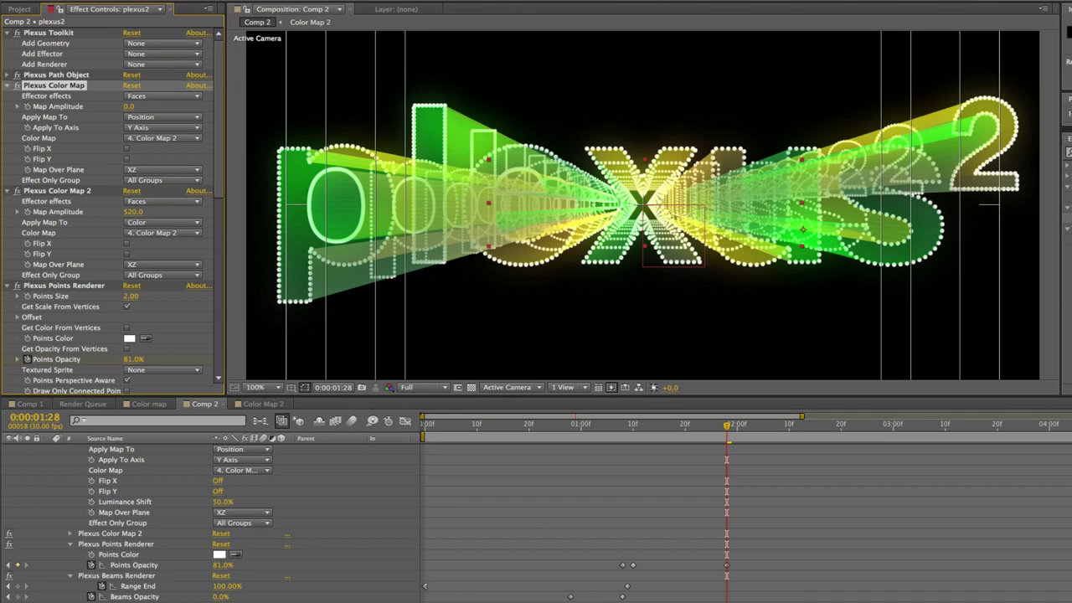
scroll(92, 462, up, 10)
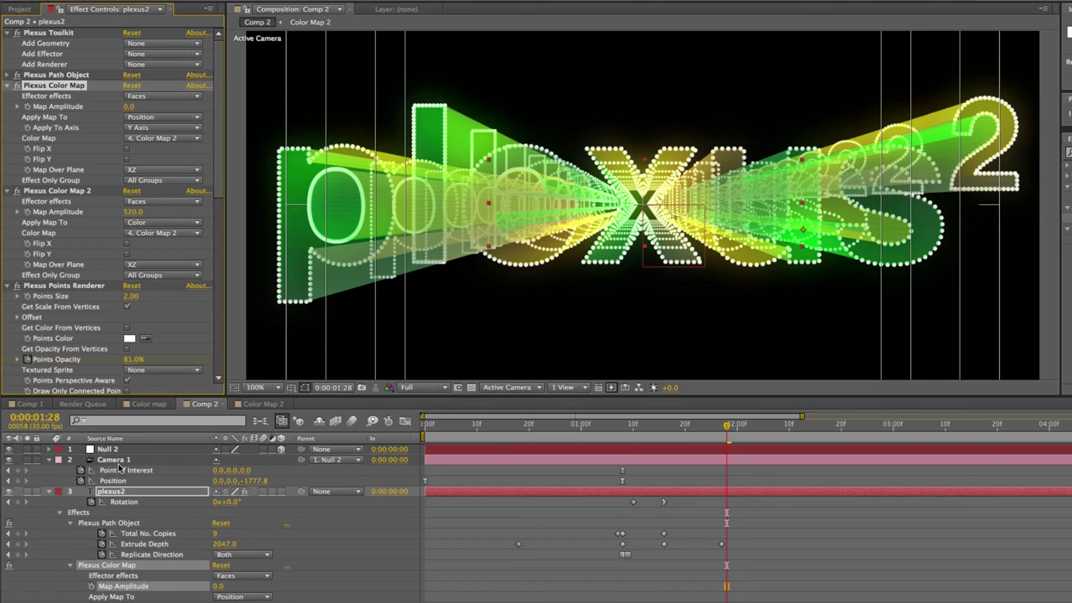
- Keyframe Camera 1's Point of Interest and Position at 0:00:01:27
click(120, 461)
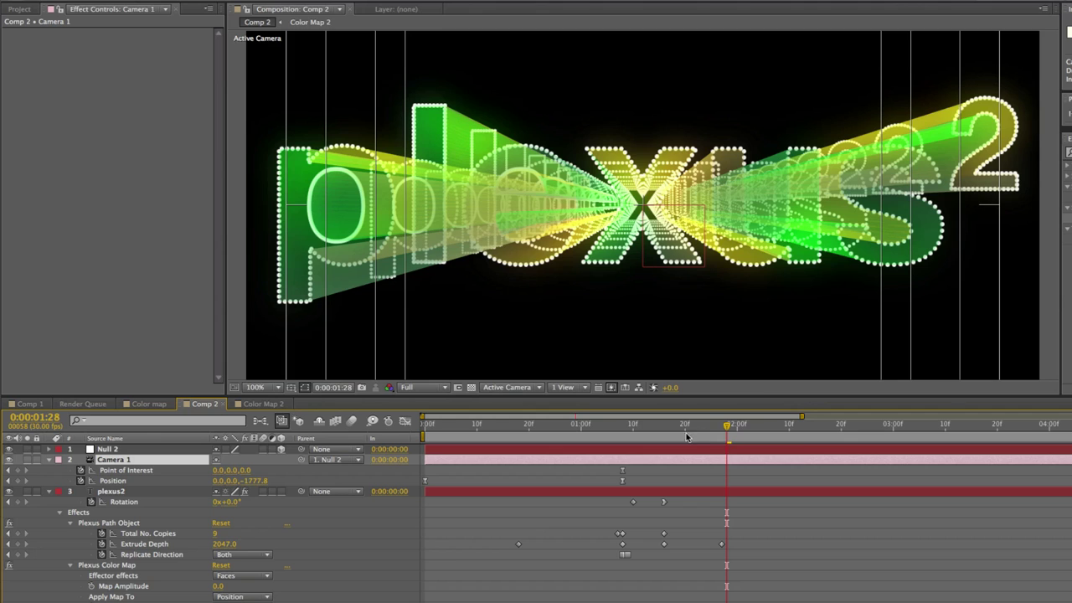
drag(726, 438, 722, 438)
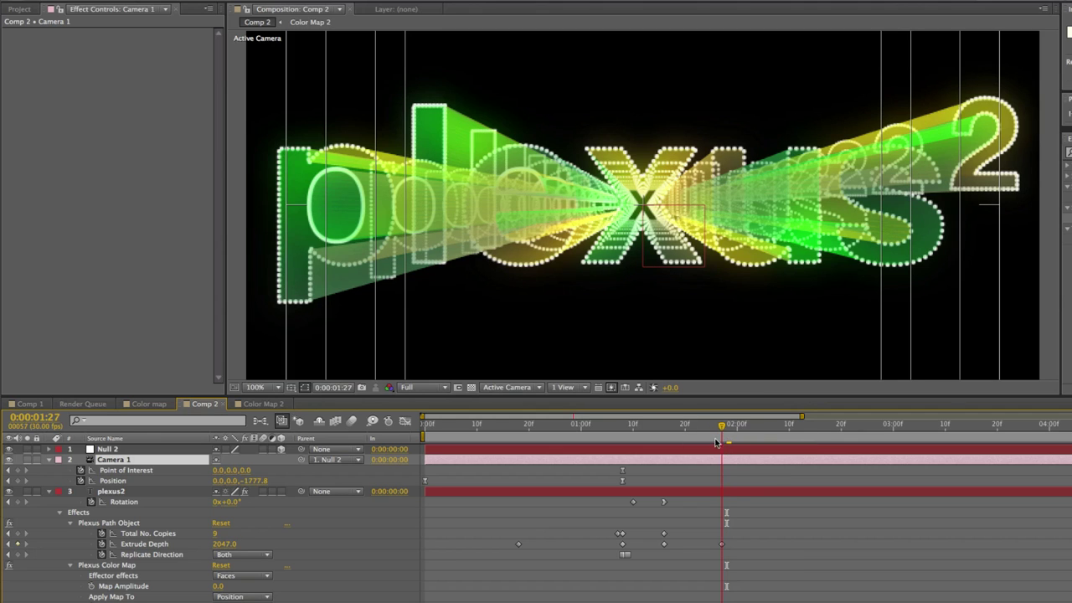
click(17, 470)
shift+click(18, 481)
- At 0:00:02:10, dolly the camera forward through the X of the text and preview the fly-through
drag(782, 425, 789, 429)
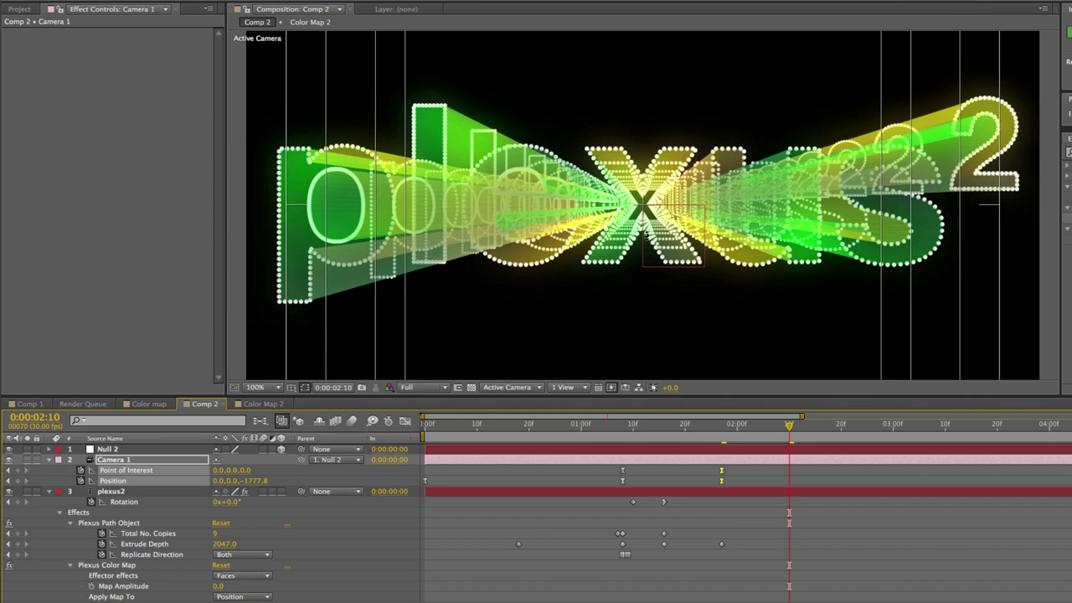
drag(645, 232, 696, 106)
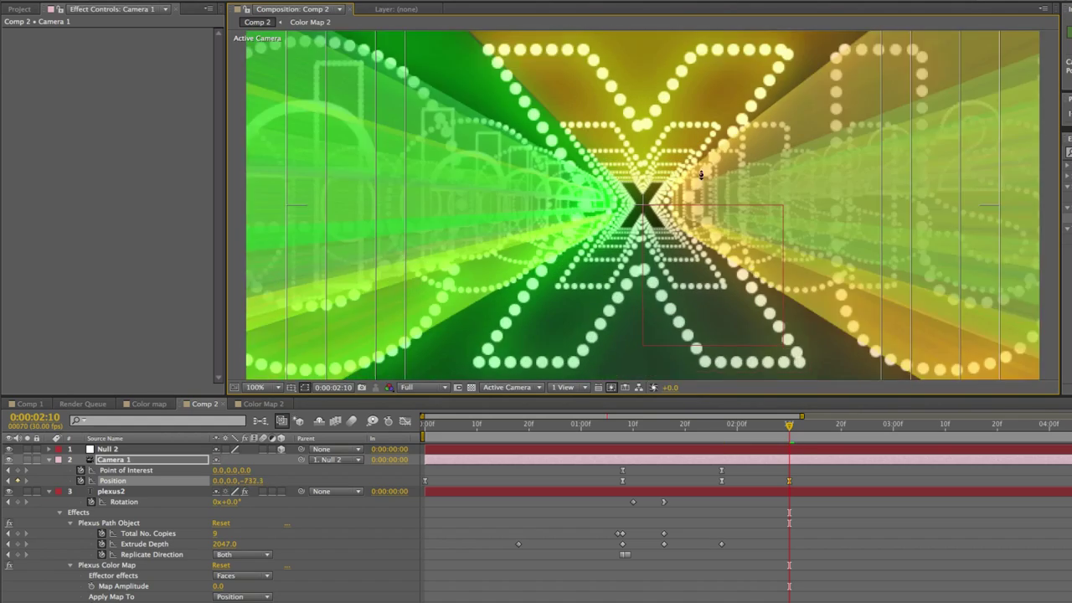
drag(701, 174, 731, 78)
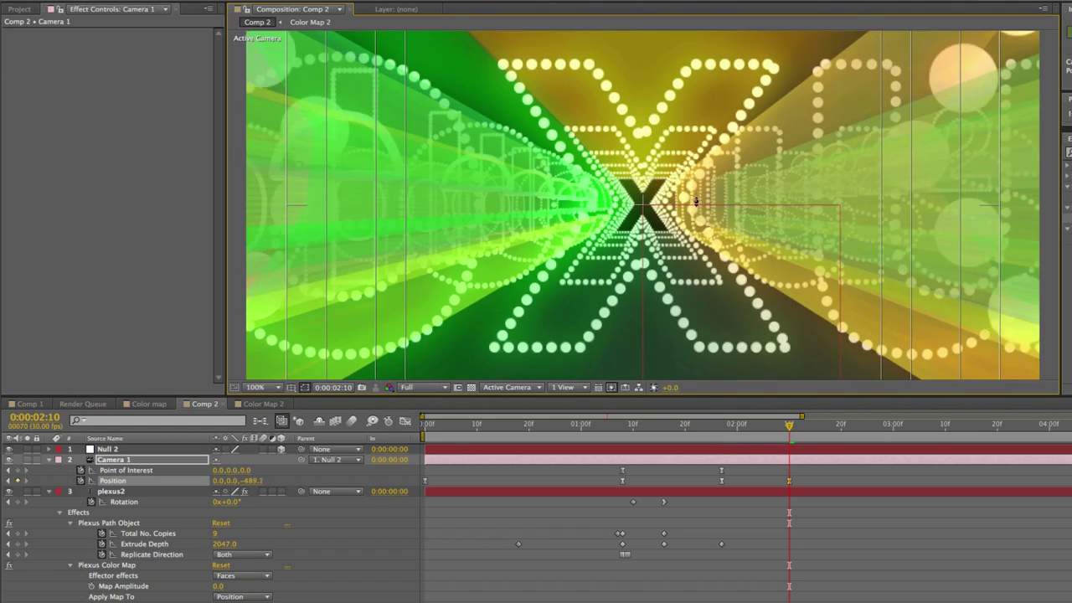
drag(714, 117, 702, 127)
drag(690, 232, 759, 46)
drag(734, 104, 702, 173)
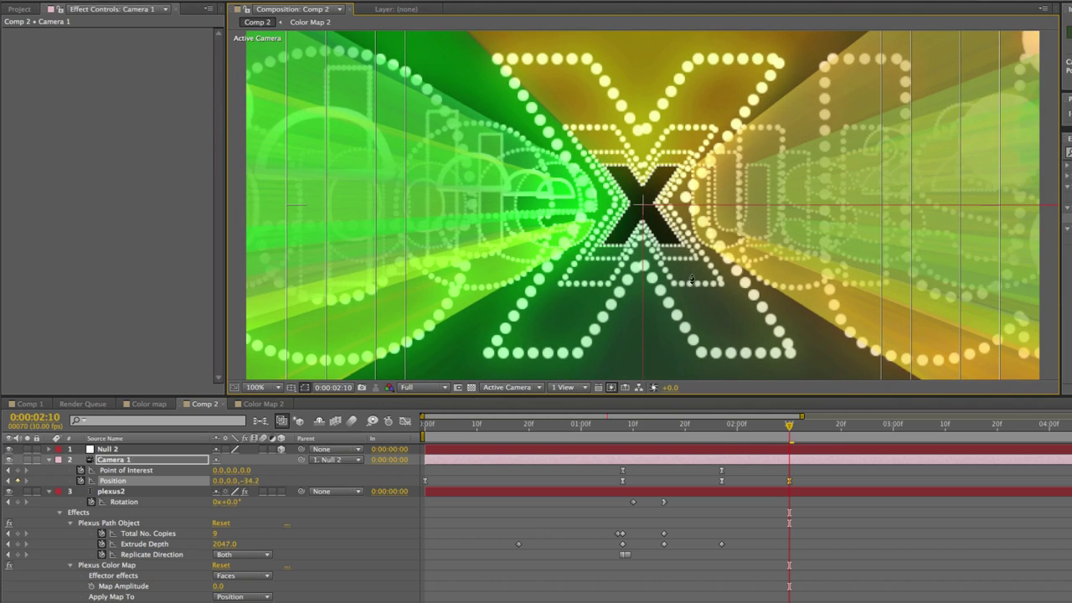
drag(690, 287, 781, 25)
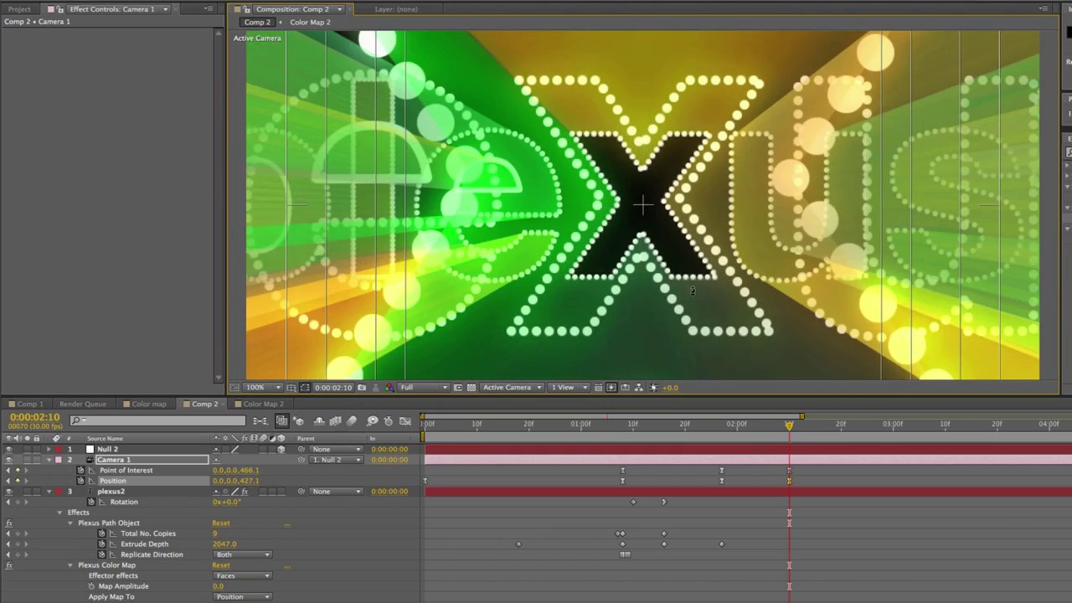
drag(696, 352, 795, 108)
drag(734, 440, 685, 431)
key(super+Tab)
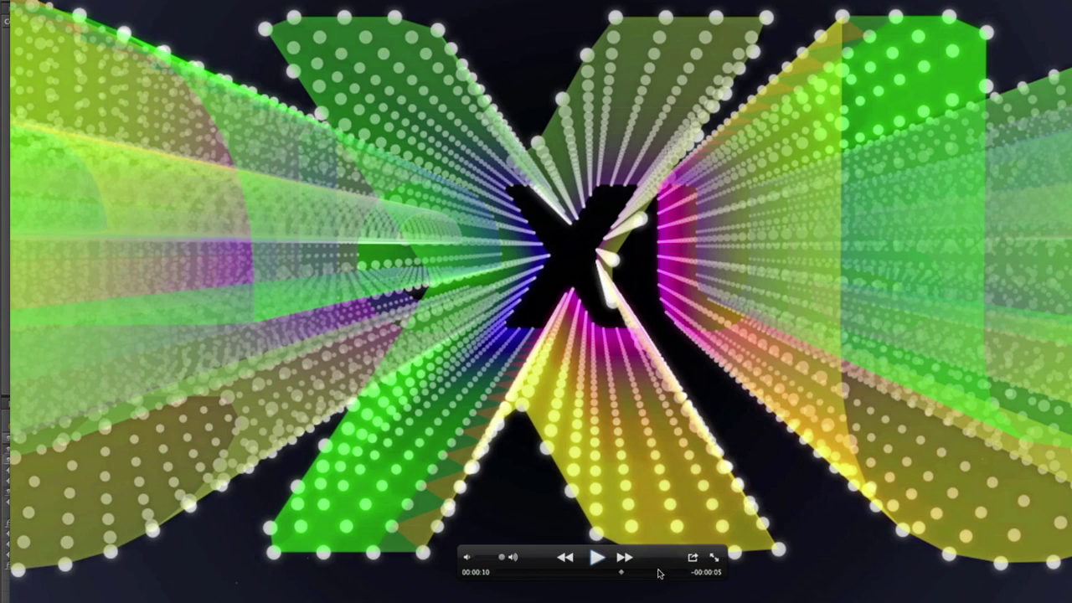
drag(660, 575, 541, 581)
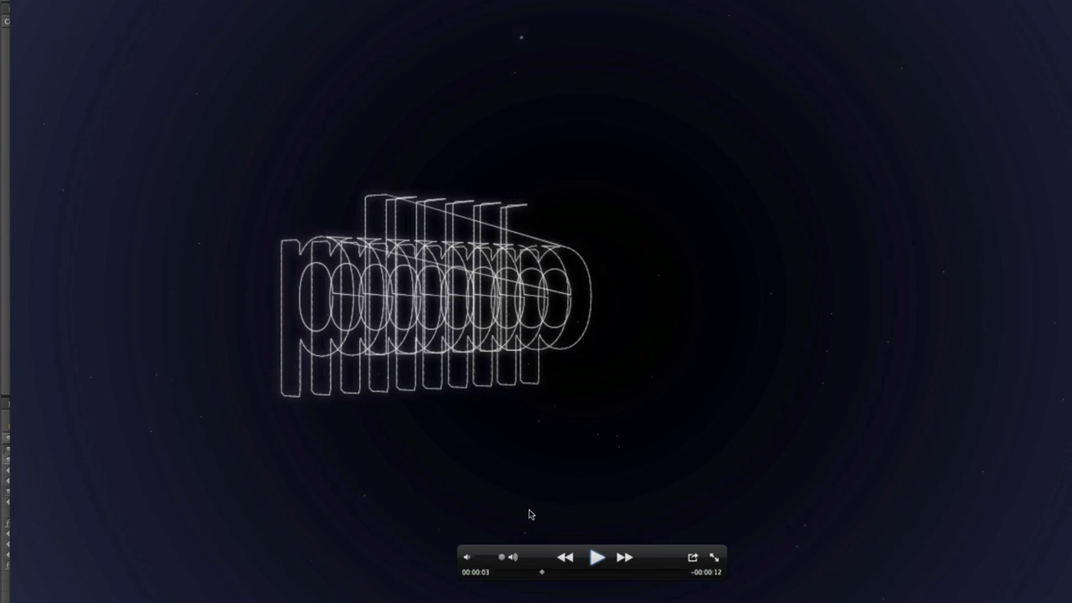
key(super+Tab)
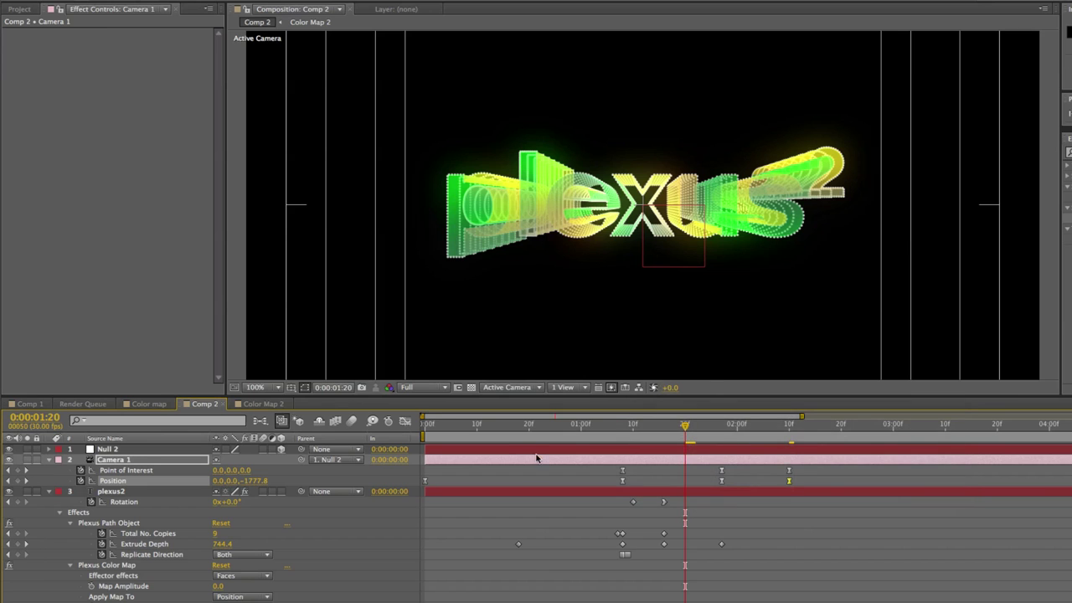
- Add a Plexus Primitives Object to plexus2 with Primitive Type set to Sphere
mouse_move(641, 427)
mouse_down()
mouse_move(581, 426)
mouse_move(633, 426)
mouse_up()
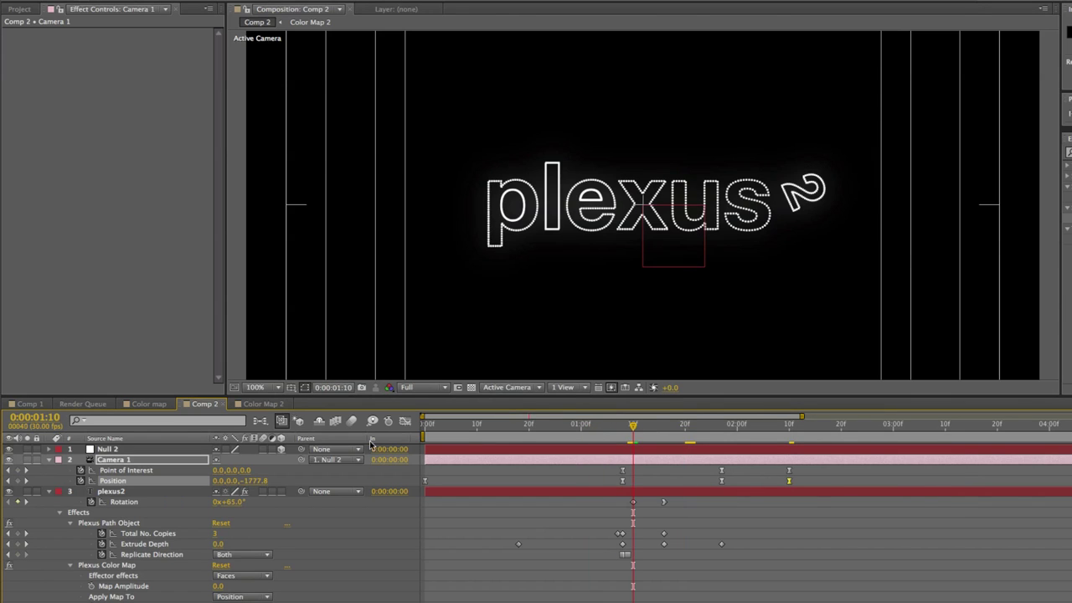
click(110, 494)
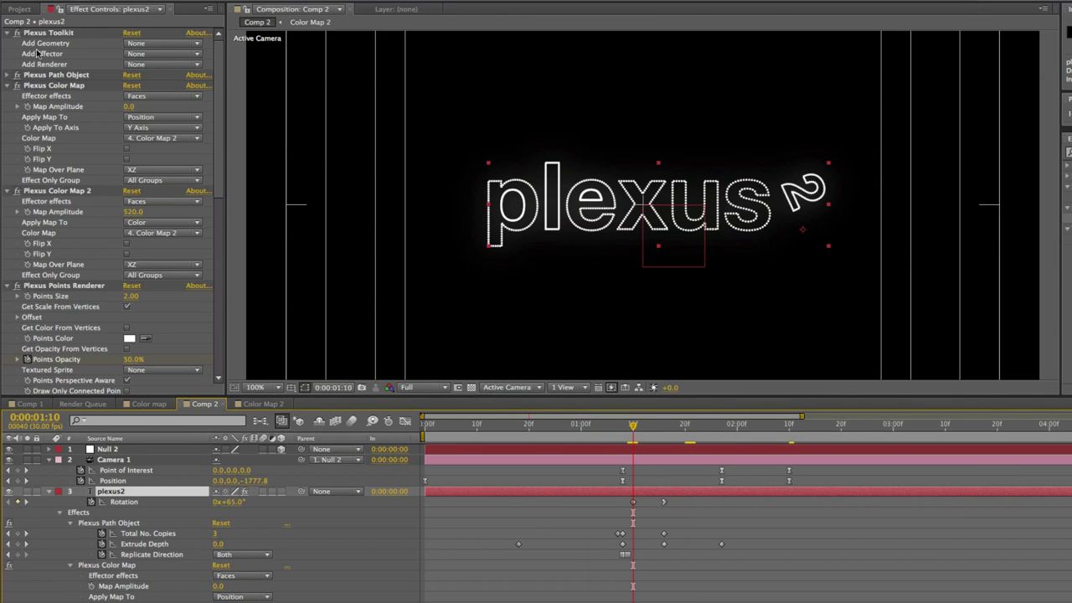
click(163, 45)
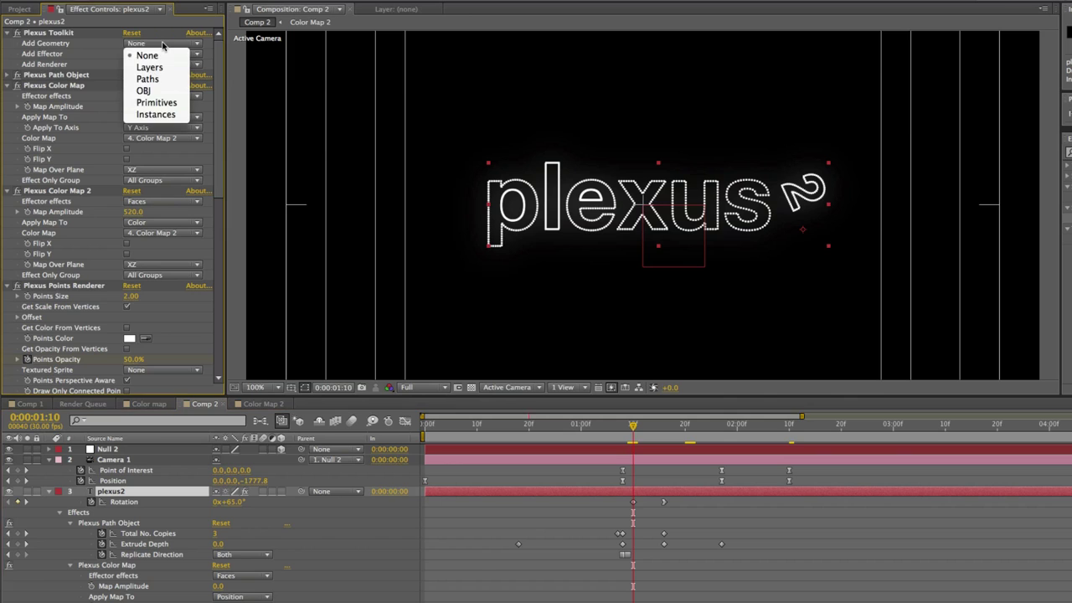
click(176, 104)
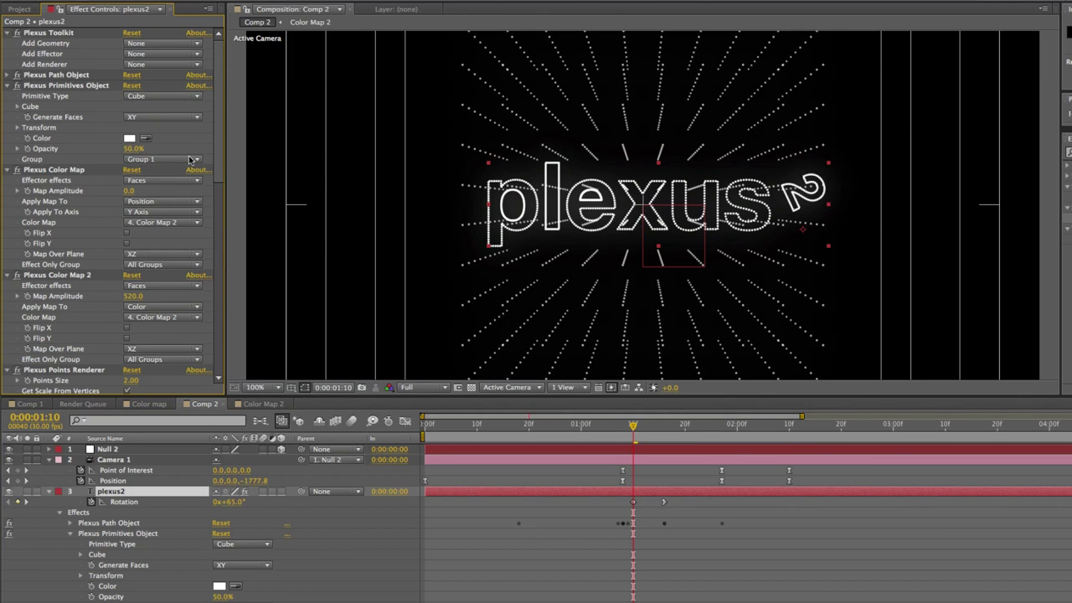
click(153, 96)
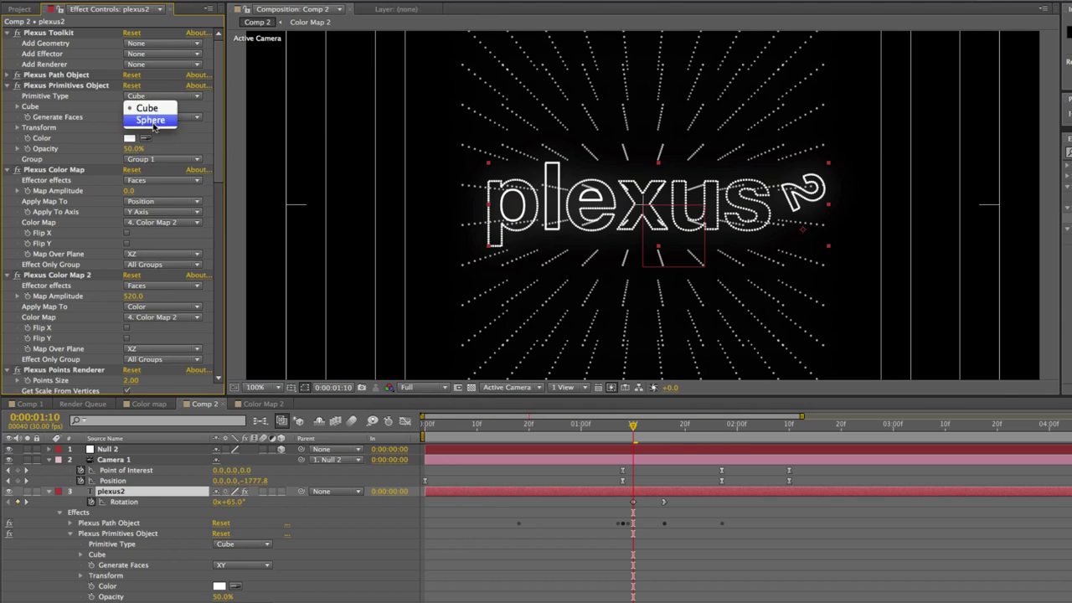
click(150, 120)
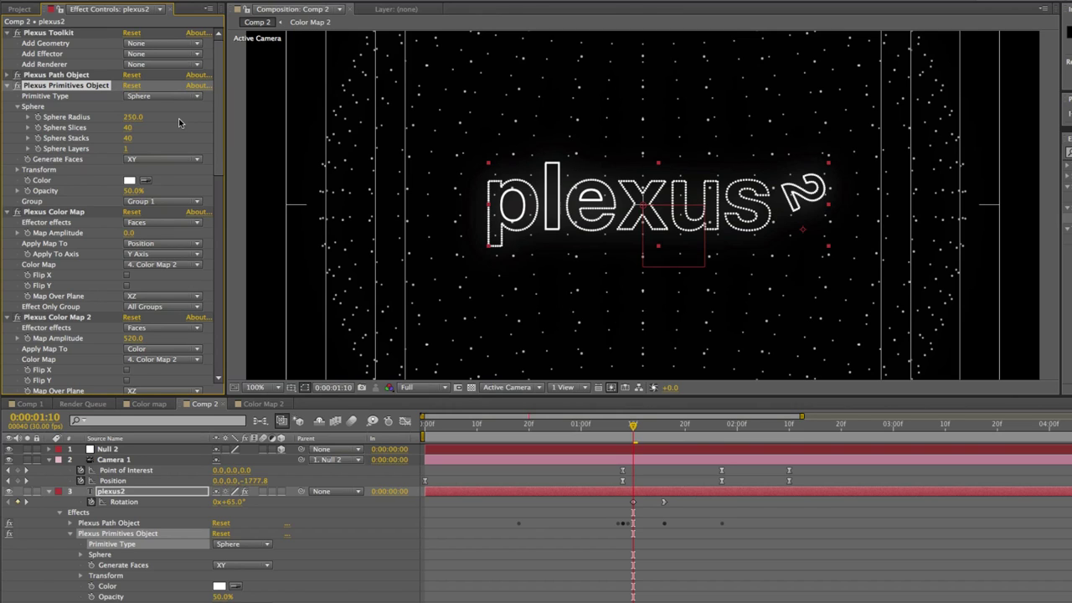
- Assign the sphere primitive to Group 2
click(8, 86)
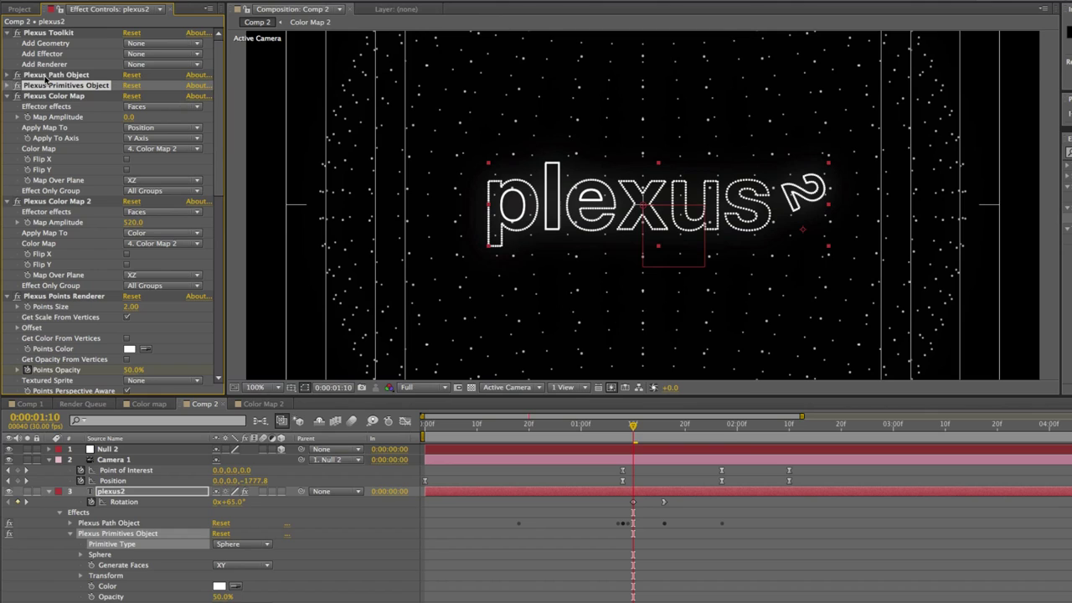
click(9, 76)
click(9, 76)
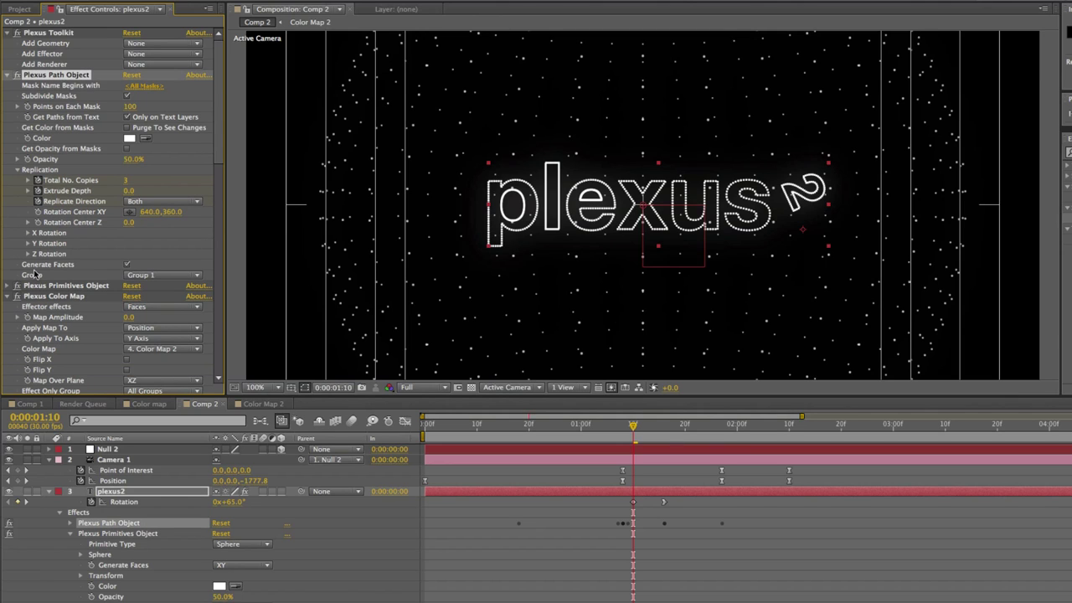
click(11, 75)
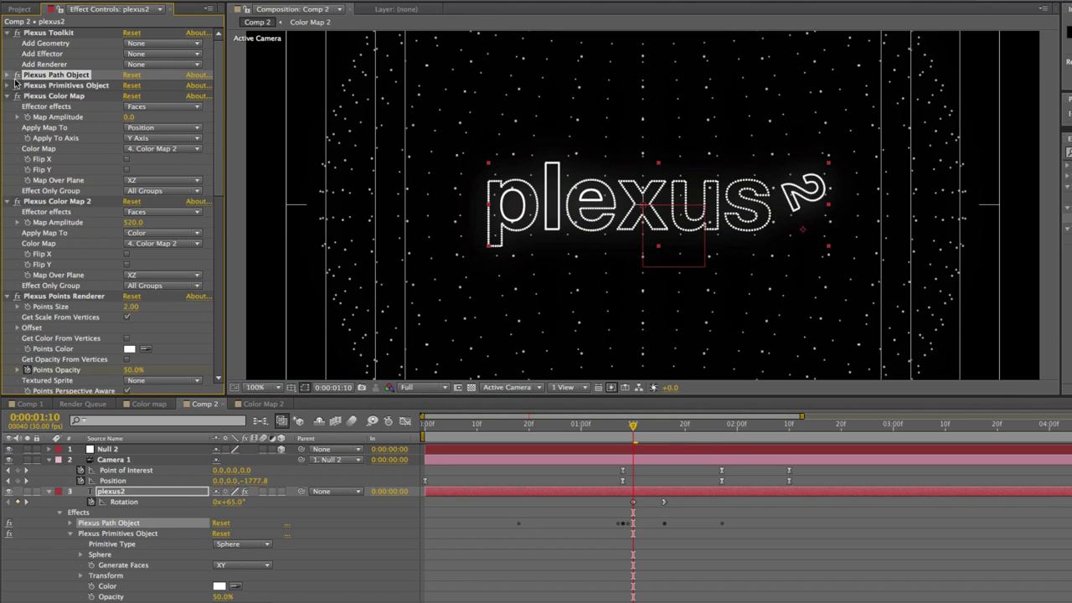
click(56, 86)
click(10, 85)
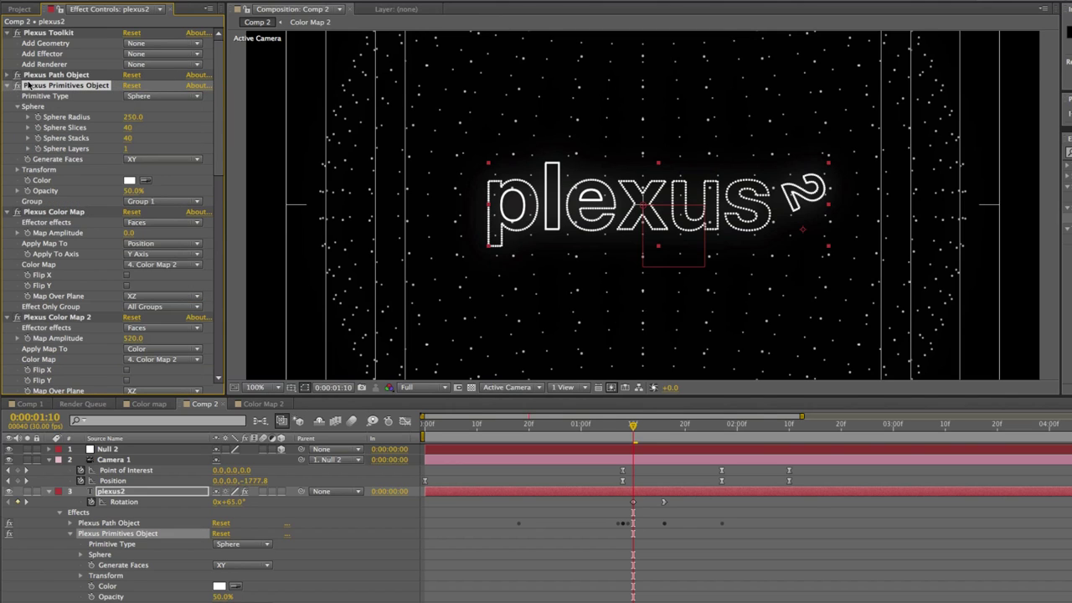
click(168, 226)
click(7, 85)
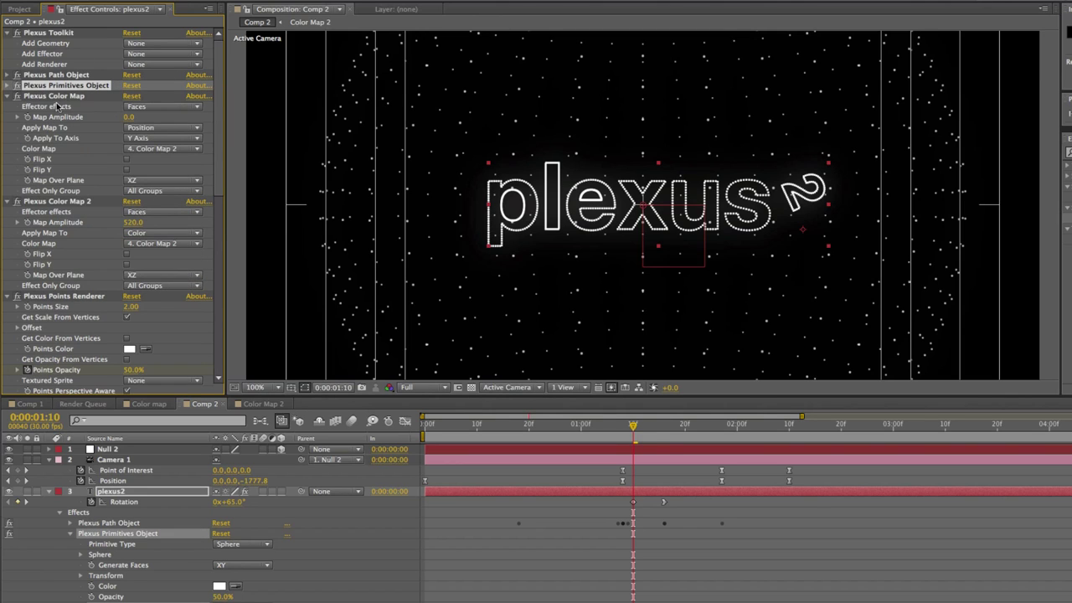
- Set the first Plexus Color Map's Effect Only Group to Group 1
click(75, 97)
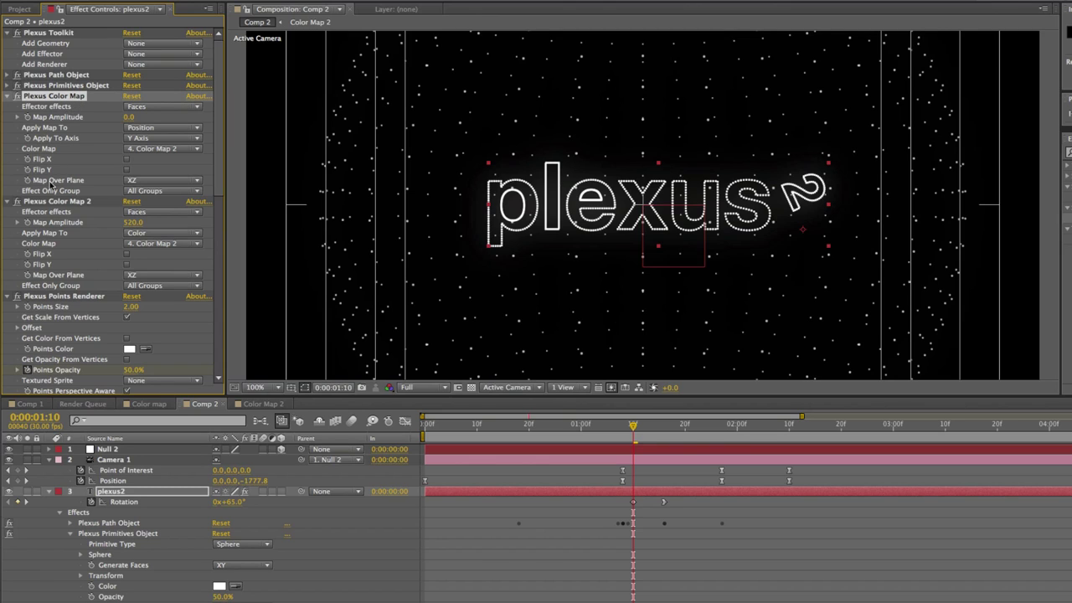
click(155, 191)
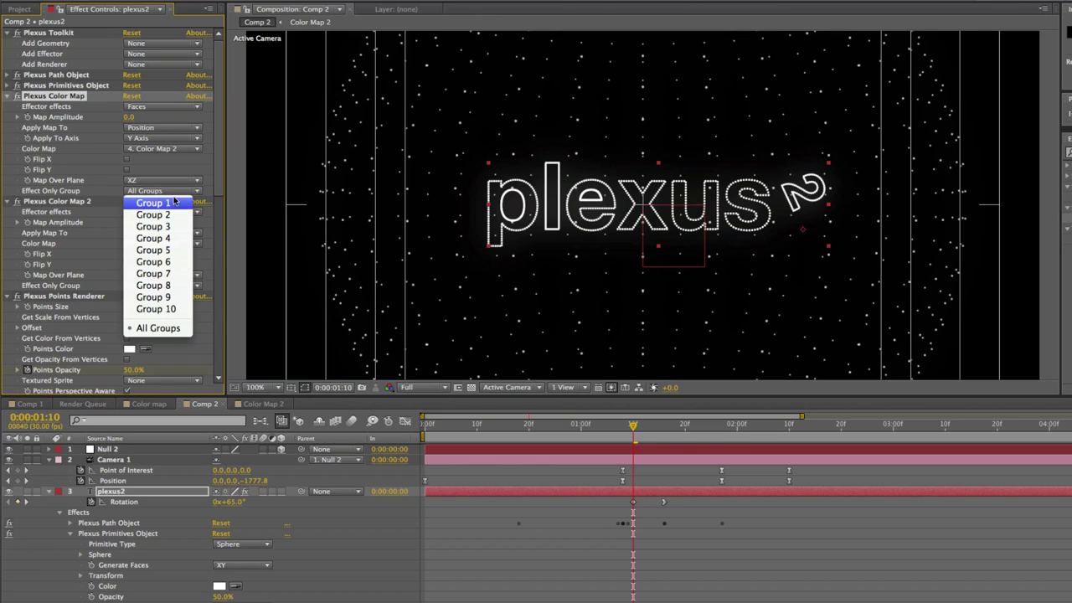
click(32, 198)
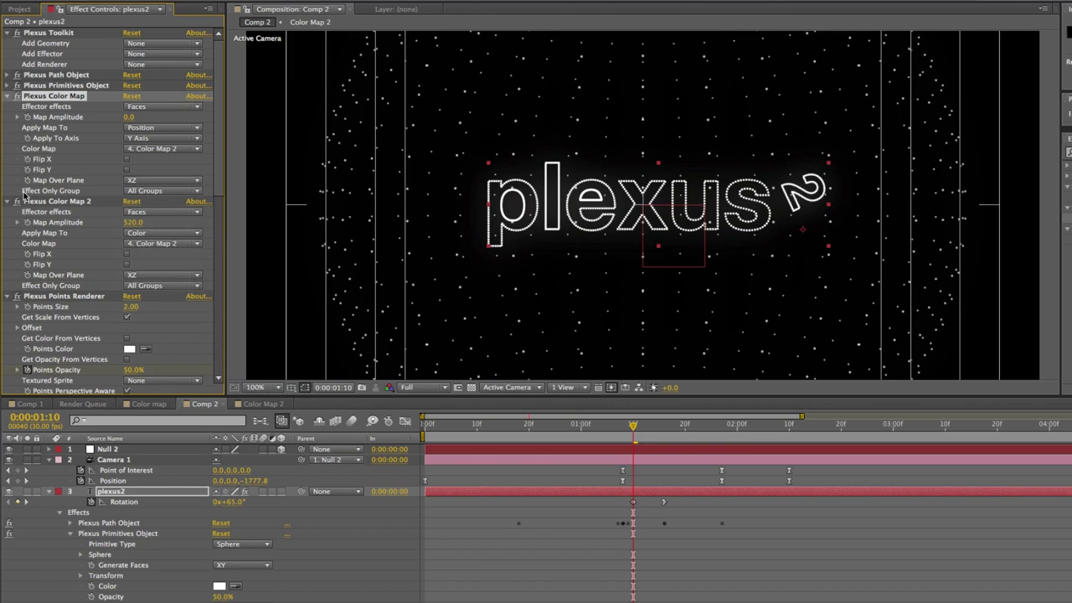
click(153, 197)
click(161, 196)
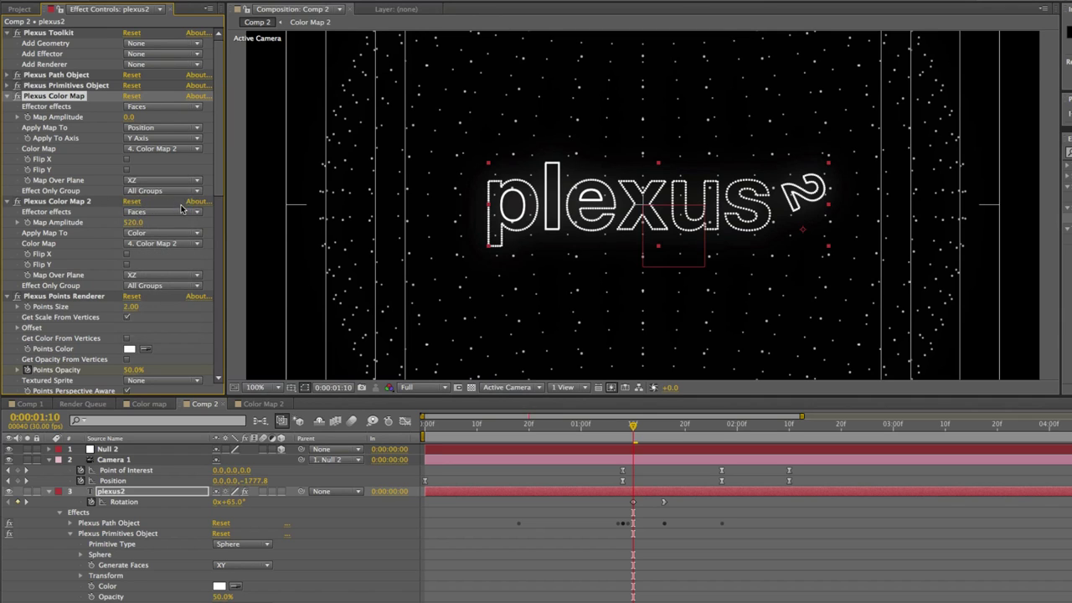
- Limit Plexus Color Map 2 and the Points Renderer to Group 1
click(80, 201)
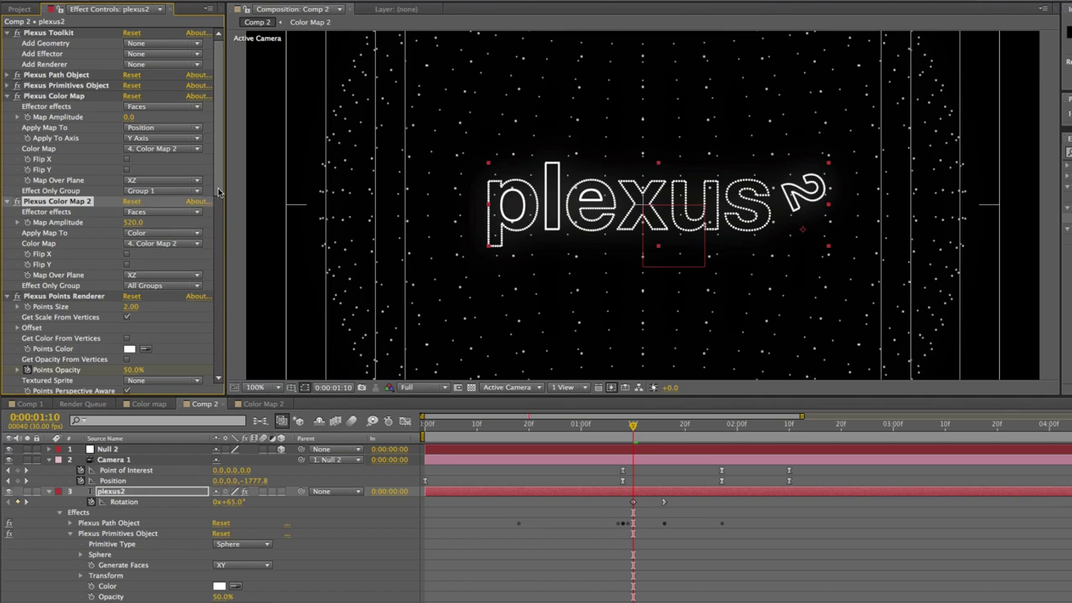
scroll(212, 222, down, 3)
click(178, 210)
click(185, 222)
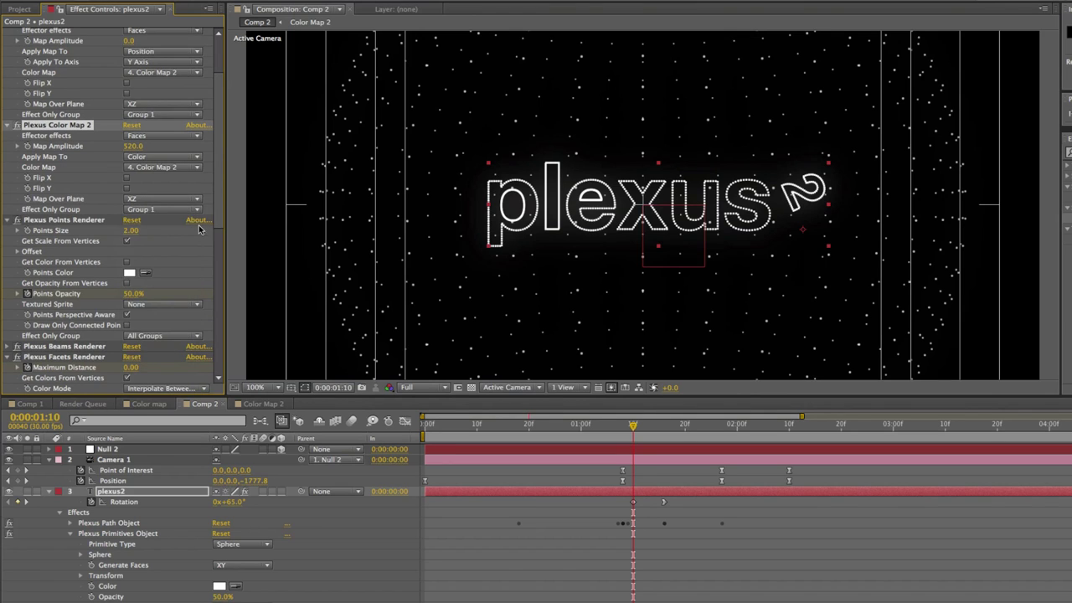
scroll(159, 201, down, 6)
click(156, 186)
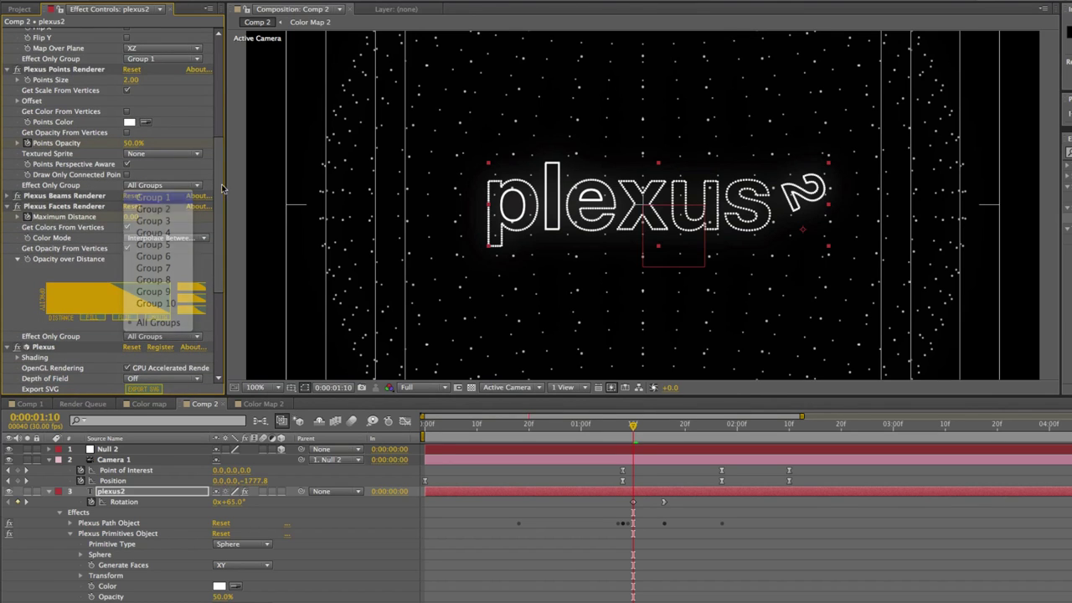
click(153, 198)
- Limit the Beams Renderer and Facets Renderer to Group 1
click(7, 196)
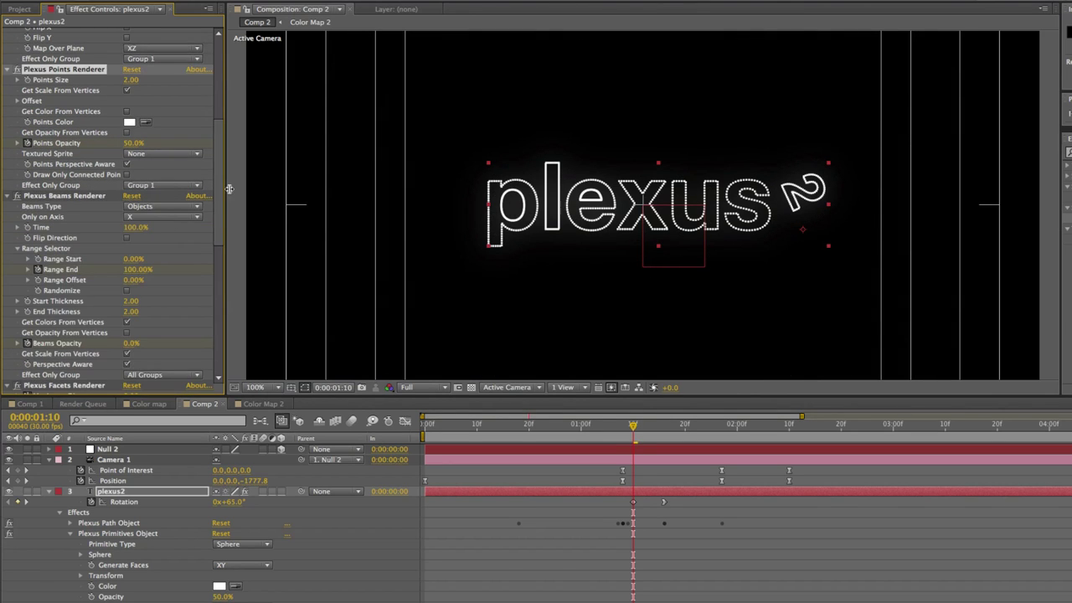
scroll(226, 189, down, 4)
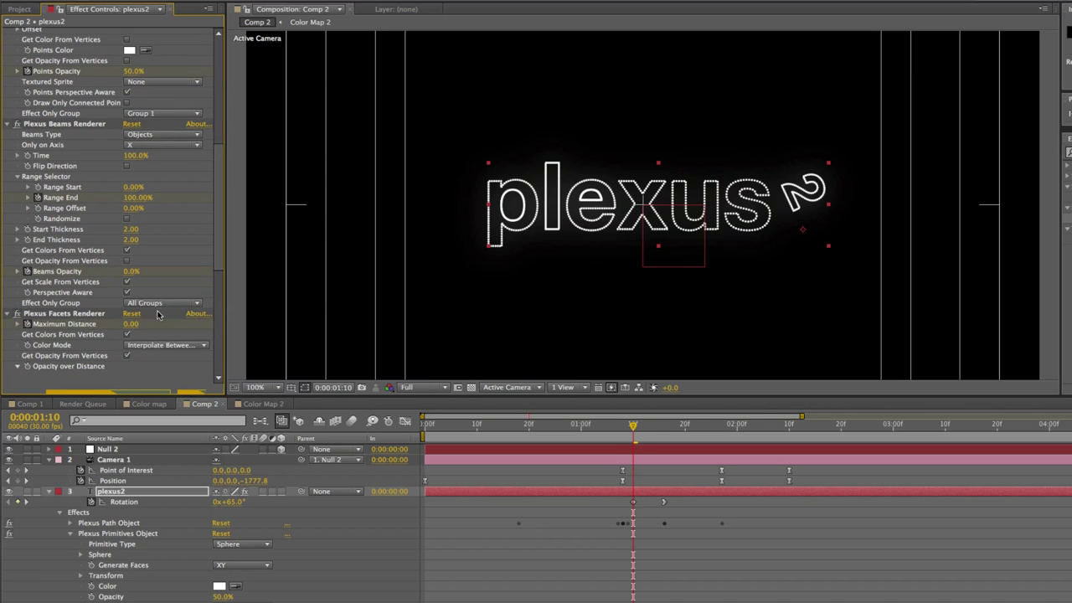
click(161, 303)
click(153, 315)
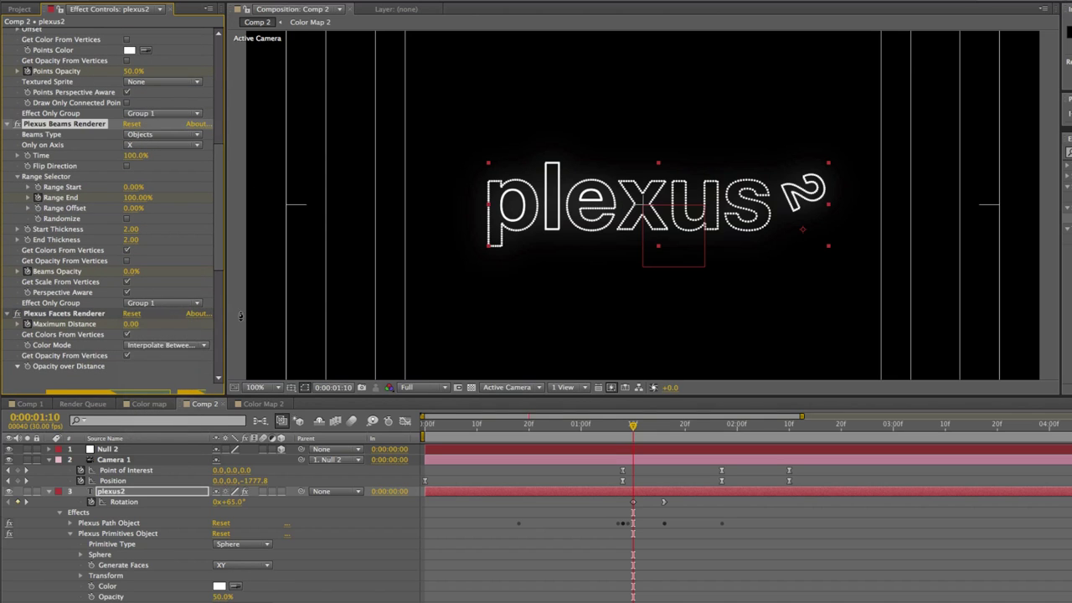
scroll(214, 268, down, 5)
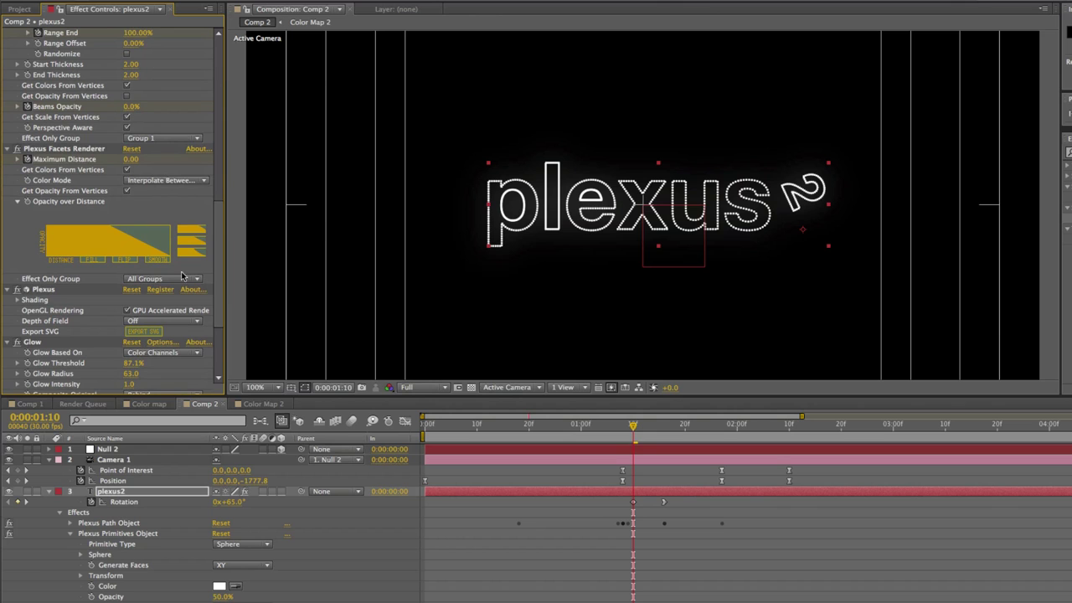
click(182, 275)
click(159, 288)
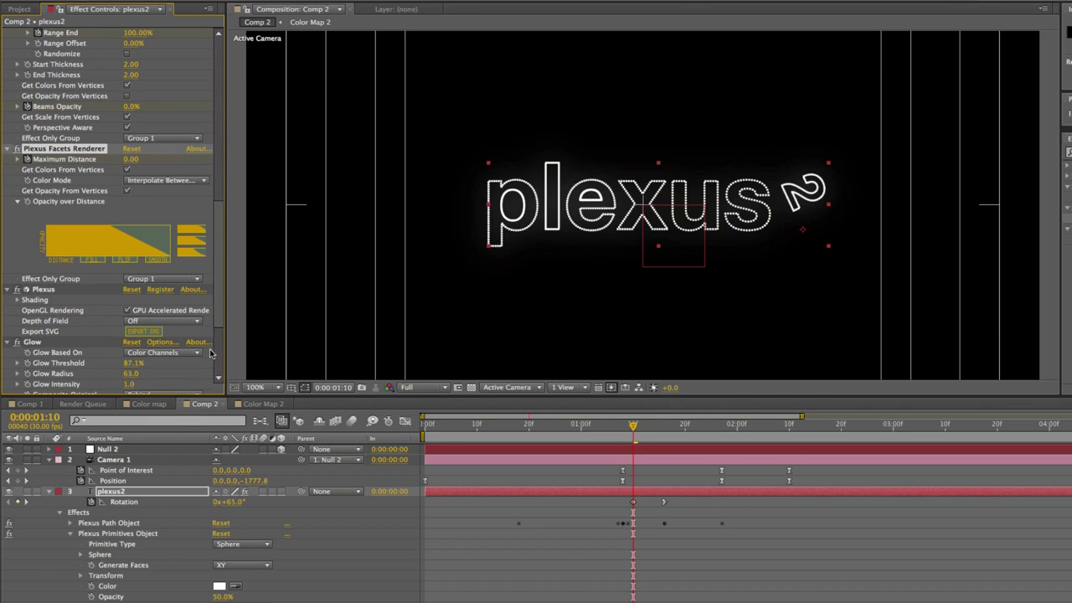
drag(223, 295, 234, 113)
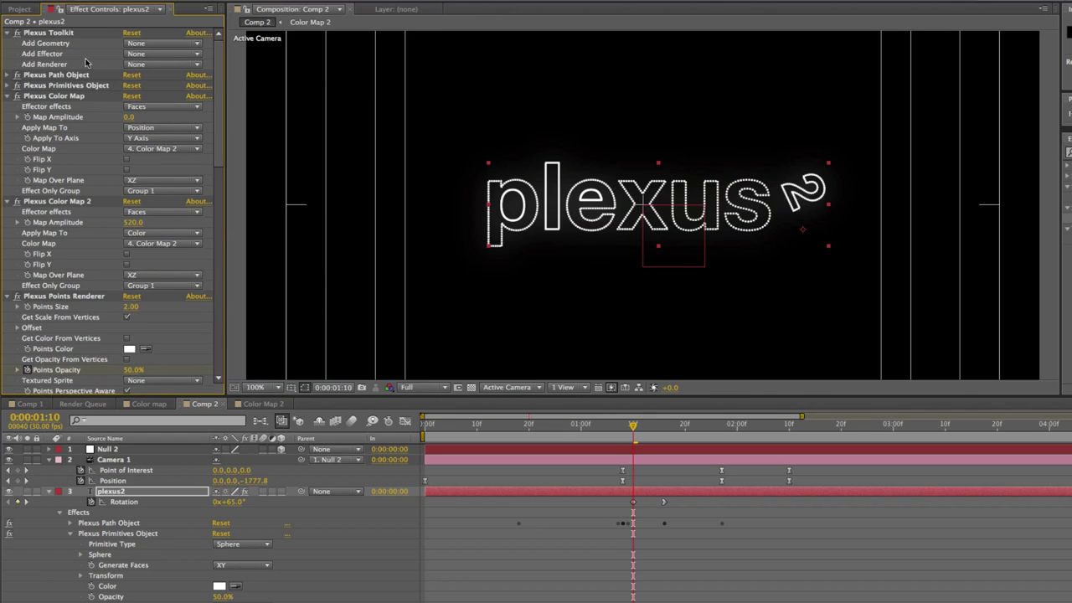
- Add a second Plexus Points Renderer that draws only Group 2
click(158, 66)
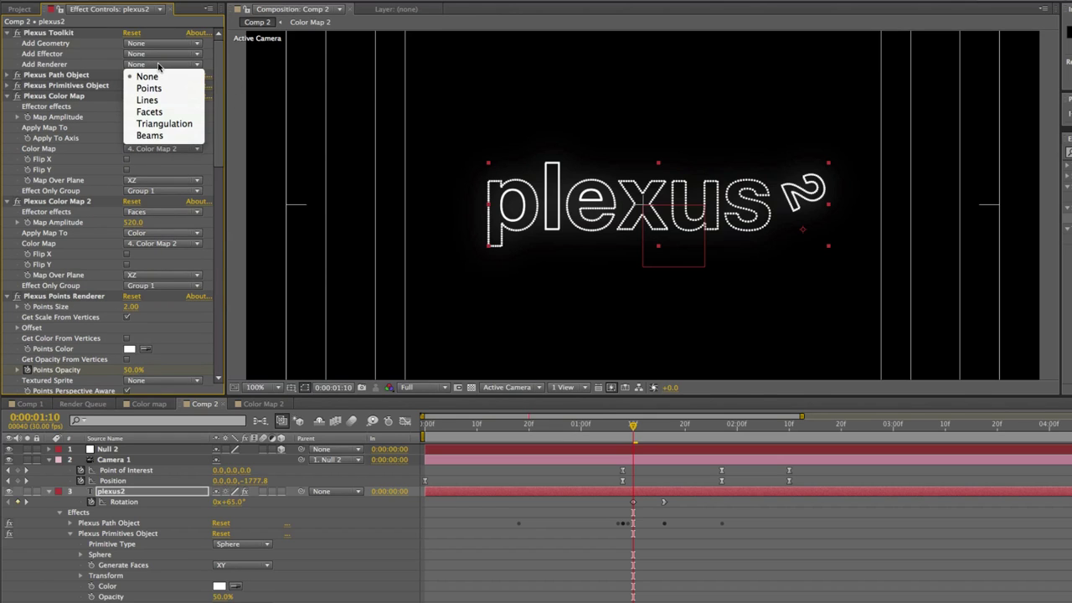
click(159, 88)
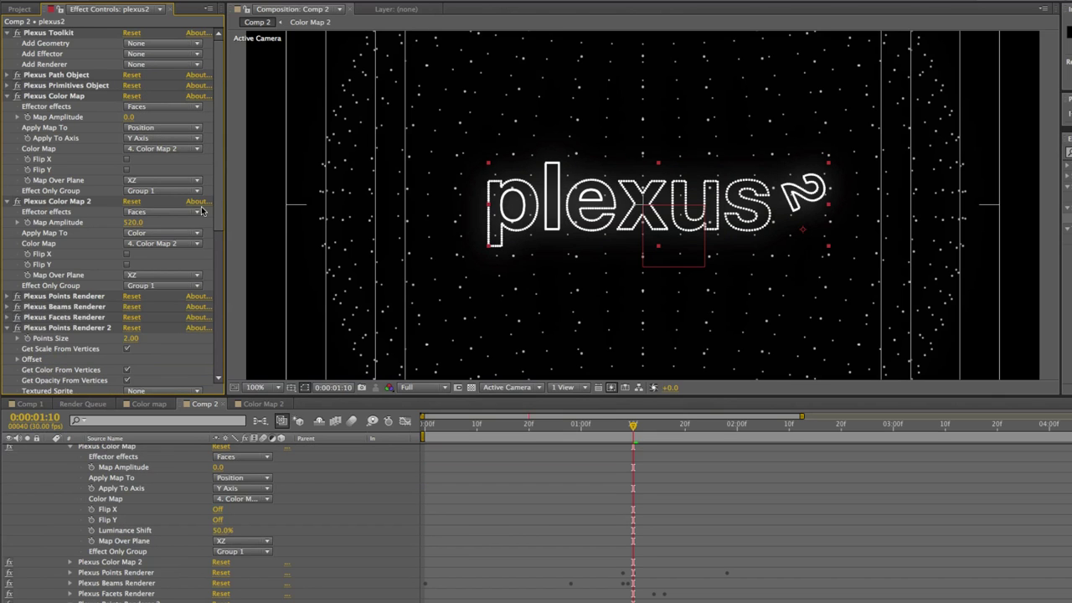
scroll(125, 226, down, 8)
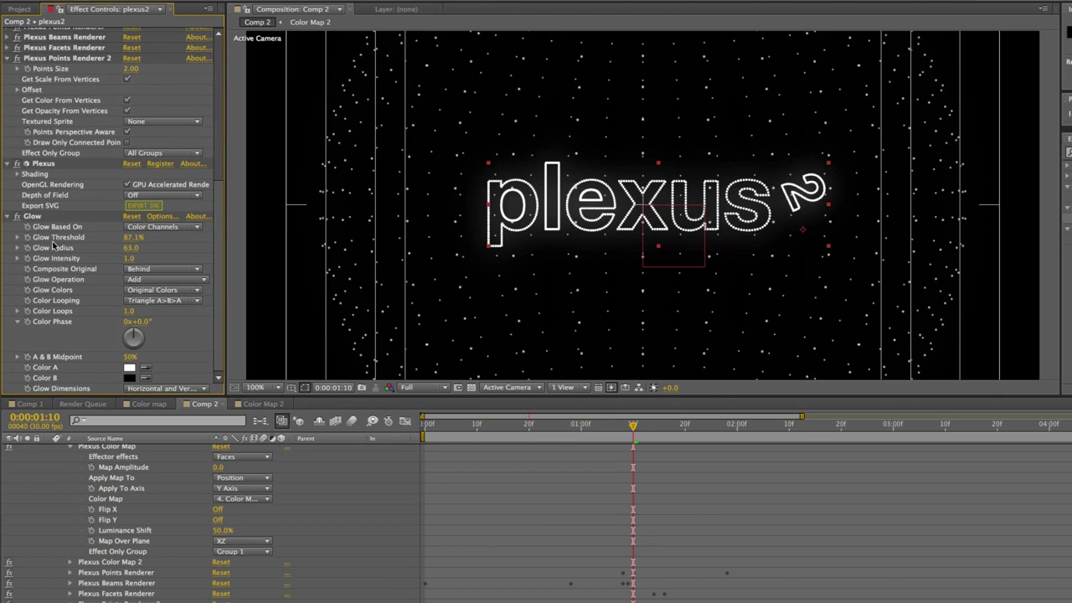
scroll(216, 219, up, 3)
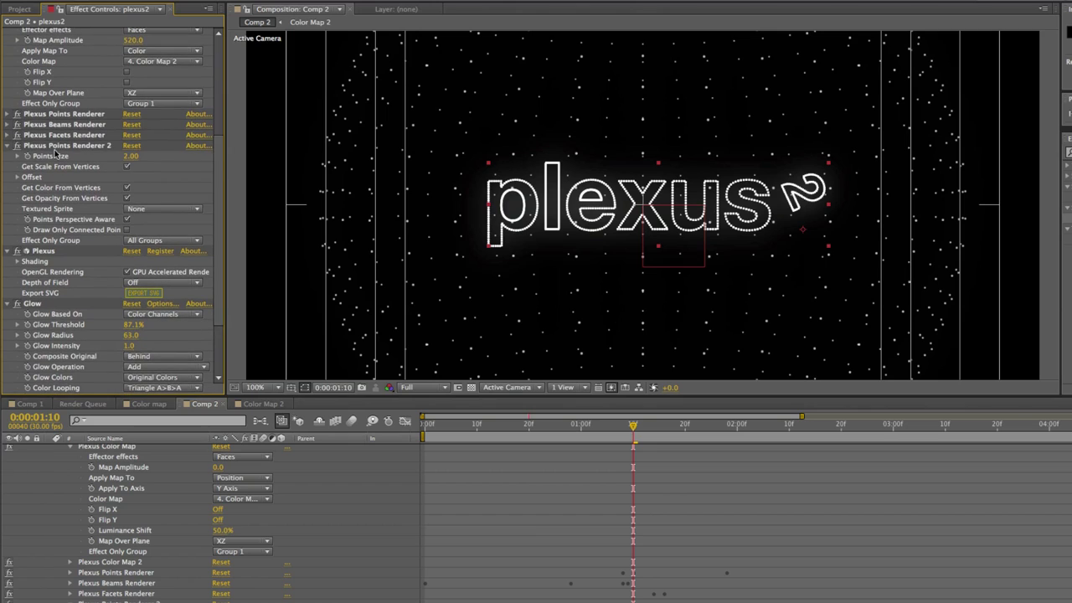
click(87, 148)
click(157, 242)
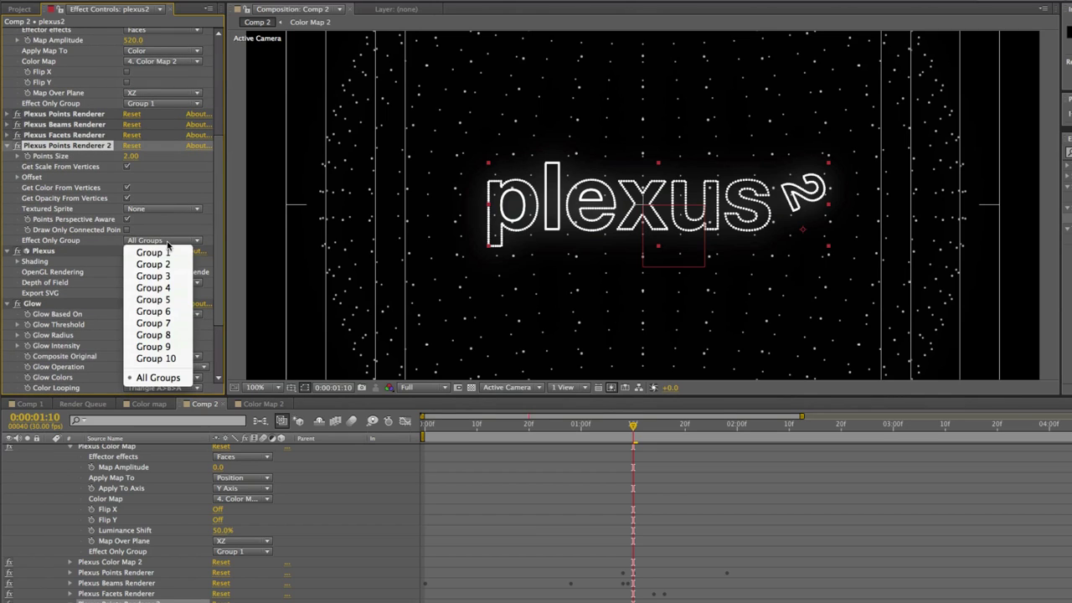
click(173, 266)
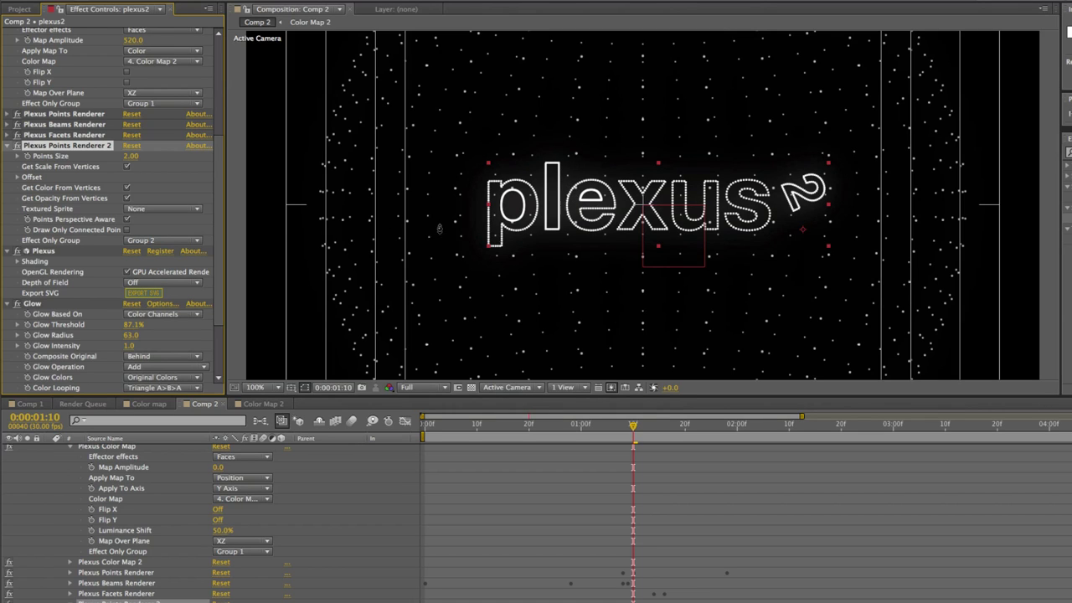
drag(222, 145, 151, 67)
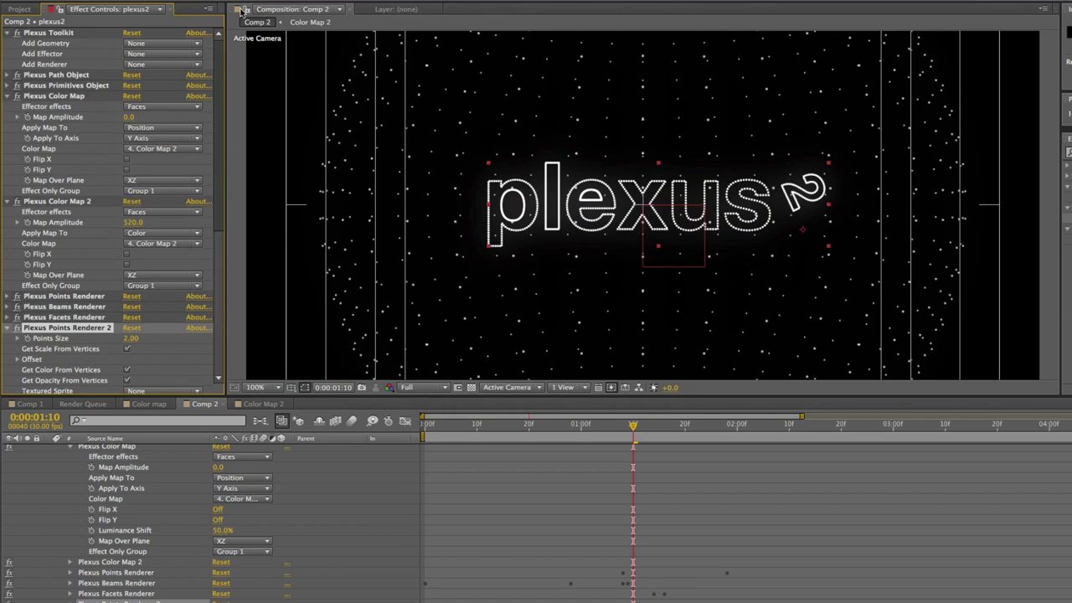
- Add a Plexus Noise Effector limited to Group 2 with Noise Amplitude 4601
click(137, 53)
click(177, 79)
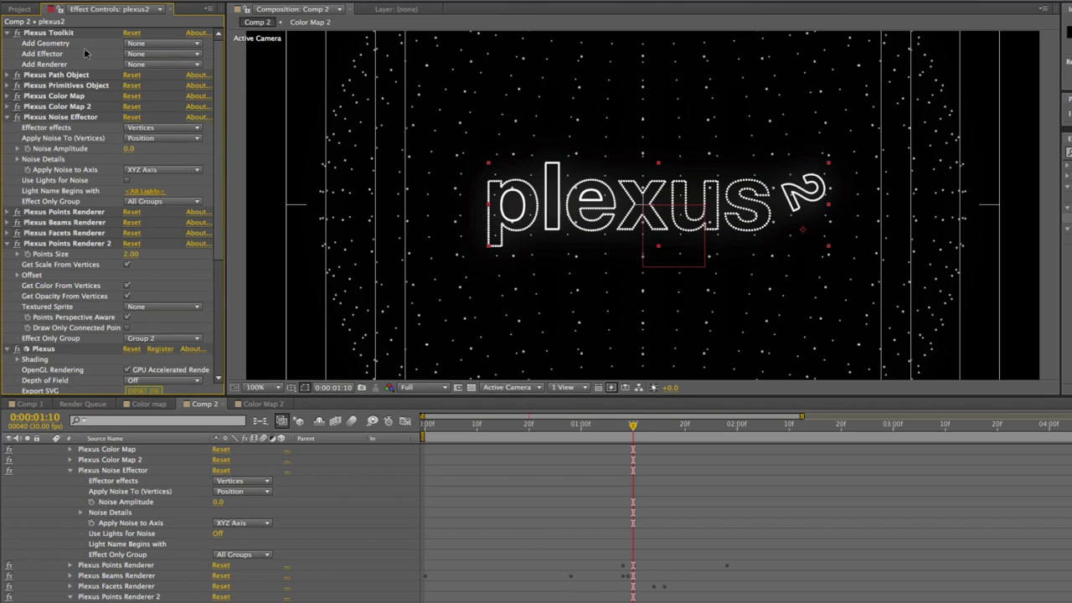
scroll(222, 211, down, 4)
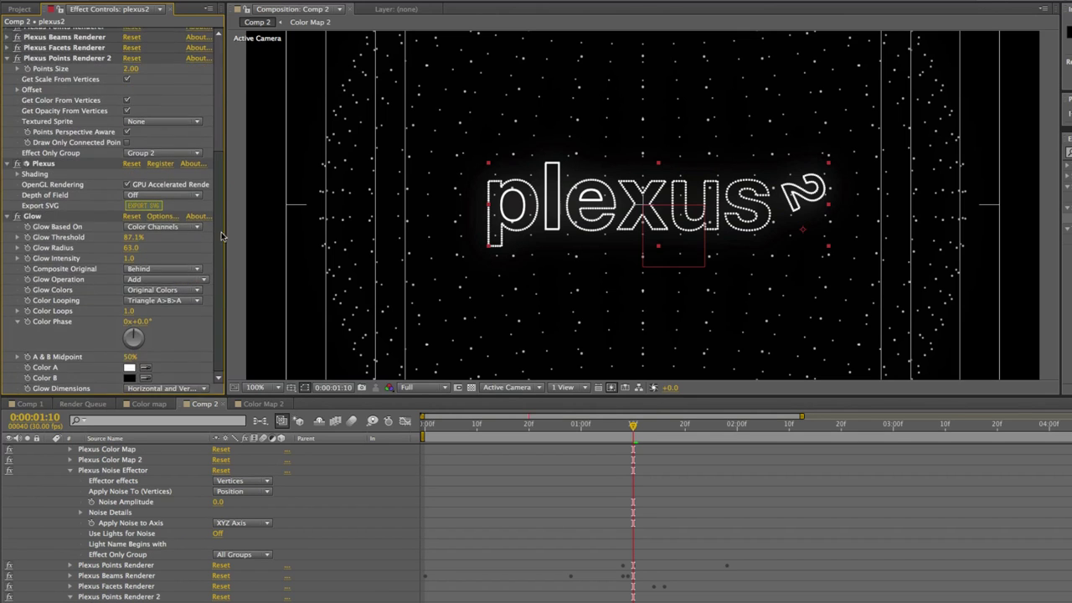
scroll(222, 211, up, 3)
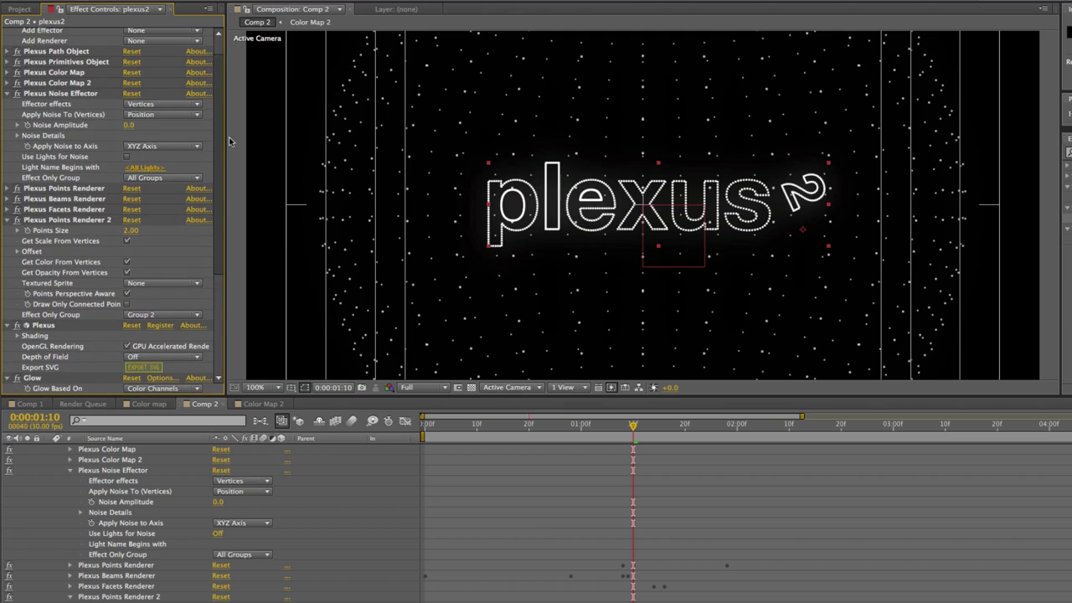
click(162, 177)
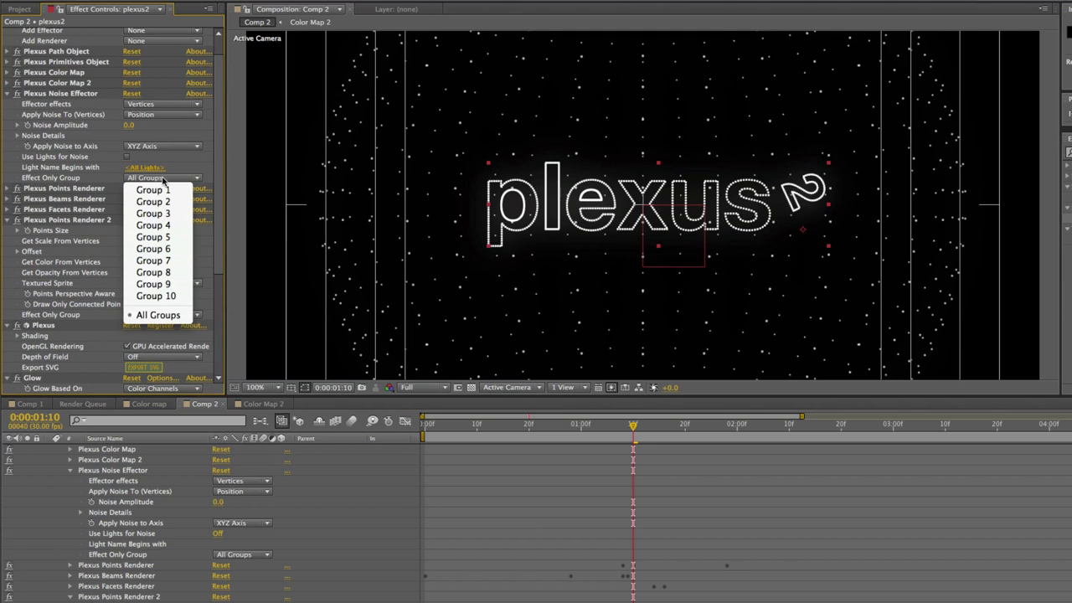
click(156, 196)
drag(128, 125, 647, 155)
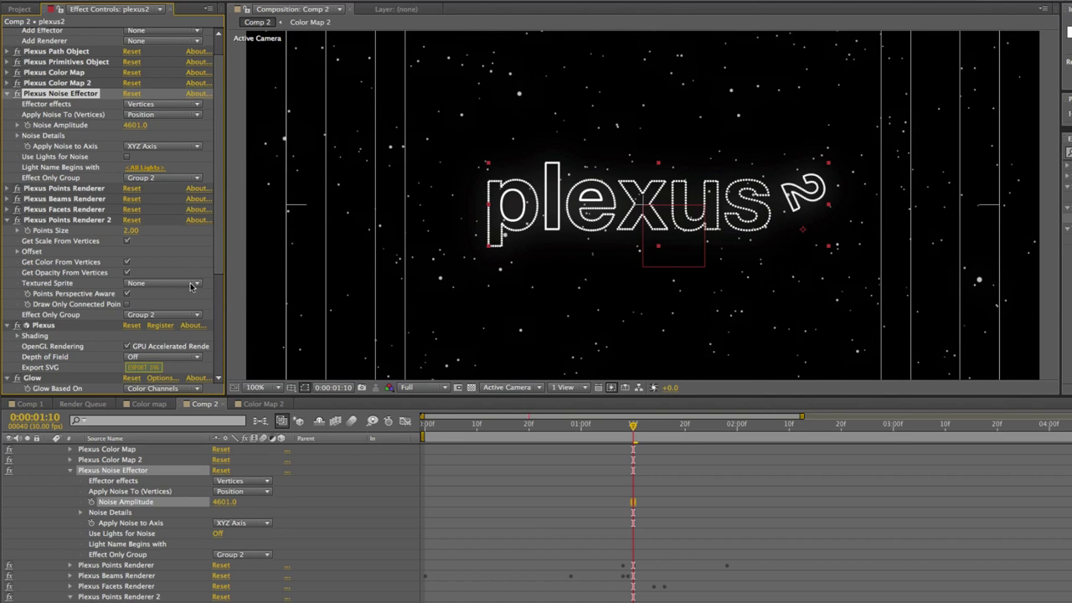
- Set the sphere to 5 slices and 5 stacks and play back the animation
click(7, 62)
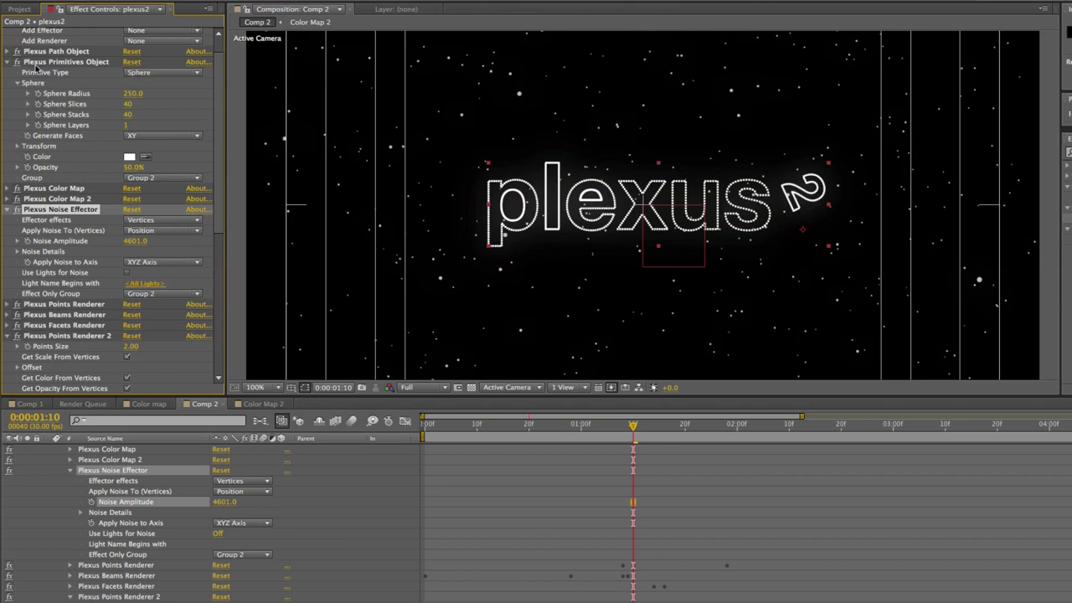
drag(127, 104, 114, 104)
click(132, 104)
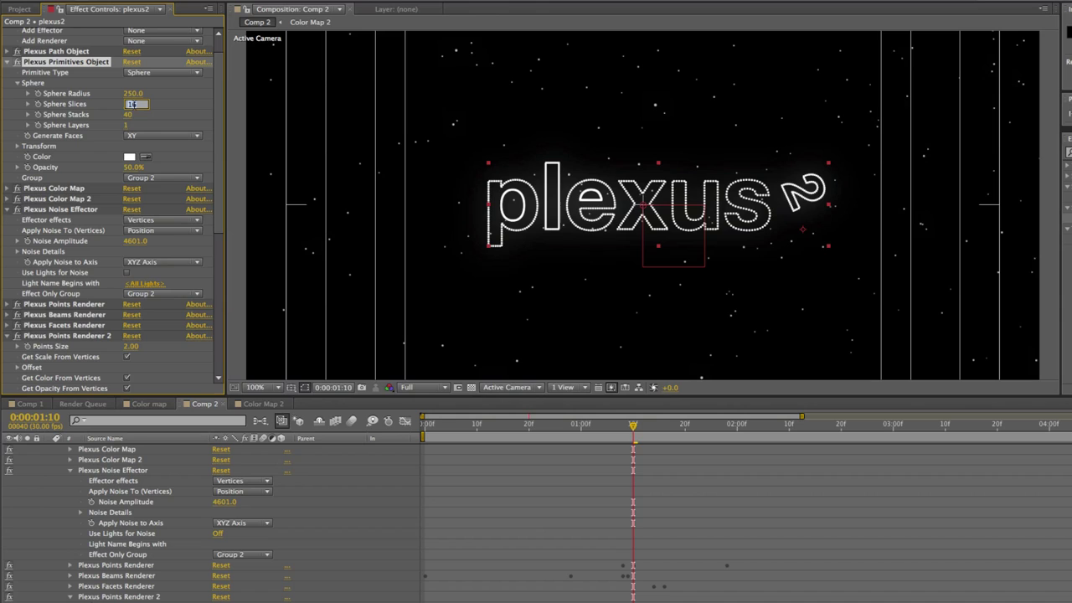
text(5)
key(Tab)
text(5)
key(Return)
drag(634, 427, 457, 425)
key(space)
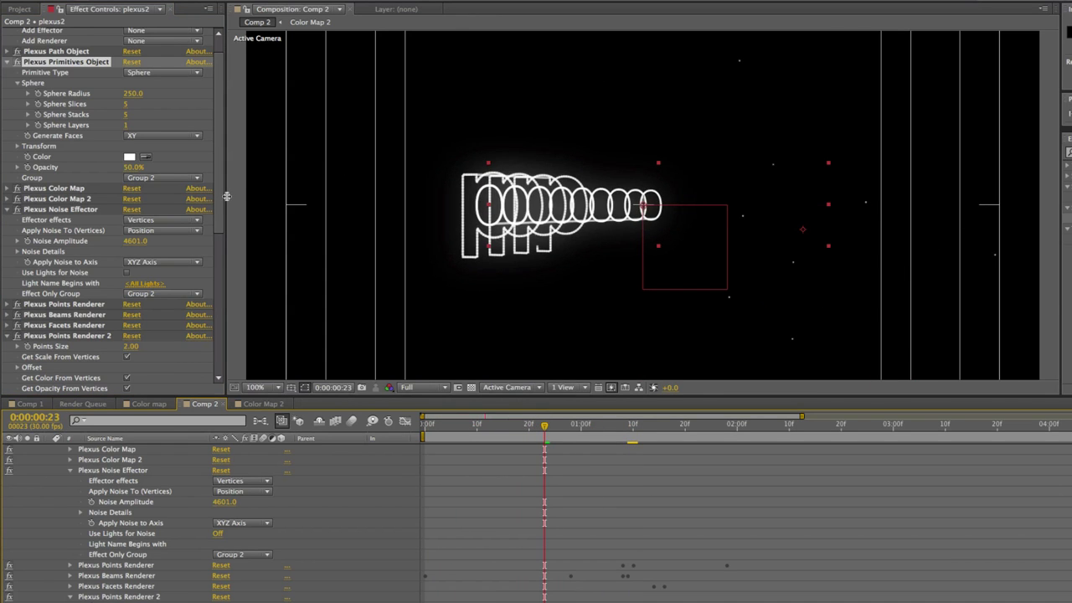
scroll(224, 196, down, 3)
drag(130, 274, 176, 282)
click(538, 427)
mouse_move(539, 427)
mouse_down()
mouse_move(549, 427)
mouse_move(473, 427)
mouse_move(541, 427)
mouse_up()
- Enlarge the sphere radius and set it to 10 slices and 10 stacks
scroll(219, 168, up, 5)
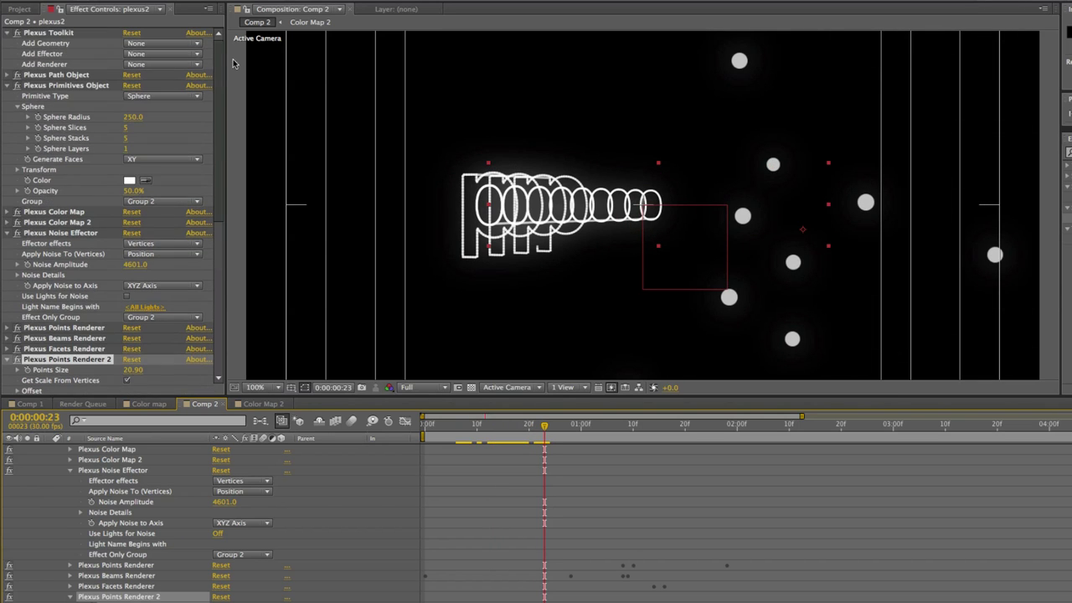
drag(134, 118, 584, 134)
click(134, 126)
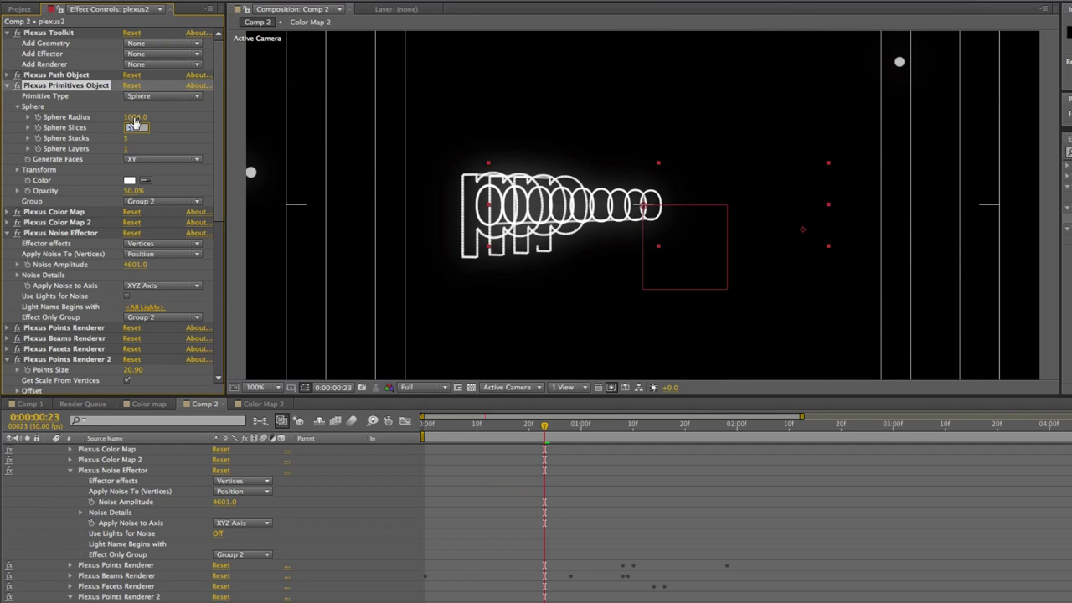
text(10)
key(Tab)
text(10)
key(Return)
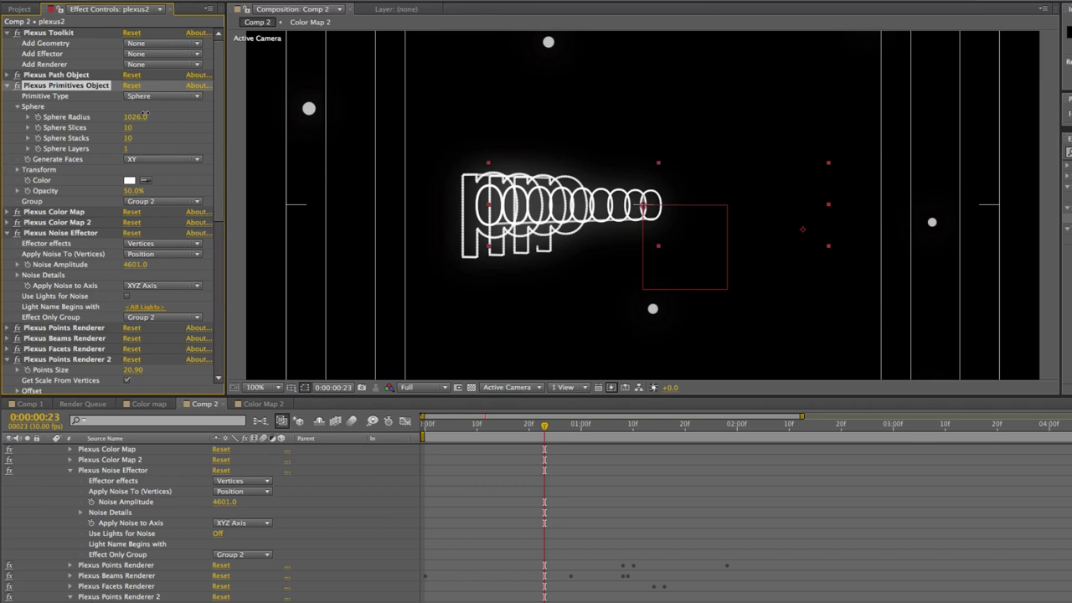
drag(137, 117, 164, 127)
drag(542, 439, 643, 418)
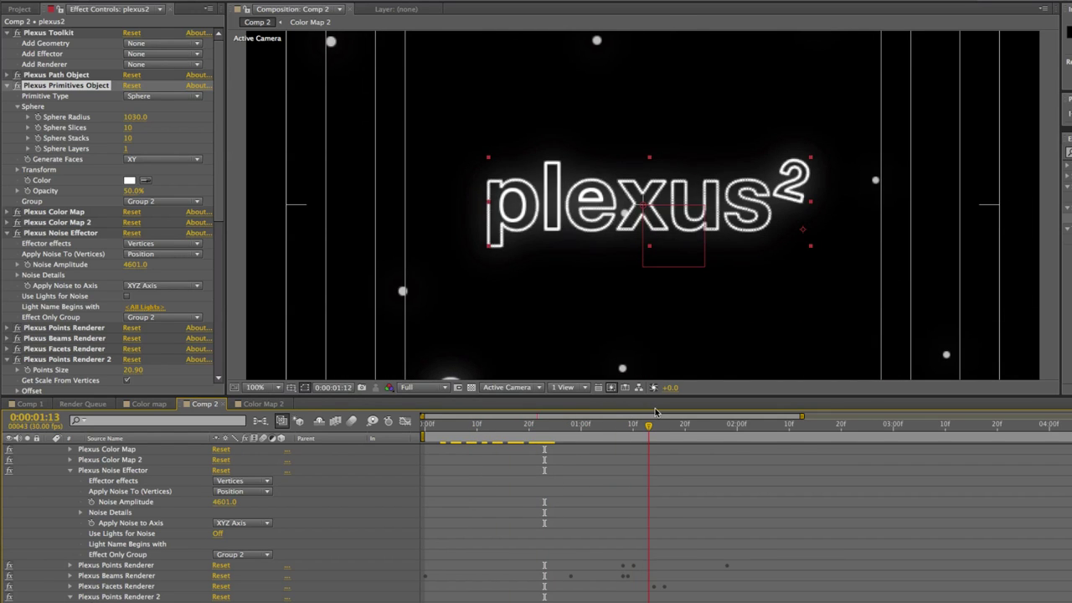
- Spread the sphere to radius 4100 with 15 slices and 2 layers
drag(135, 117, 319, 110)
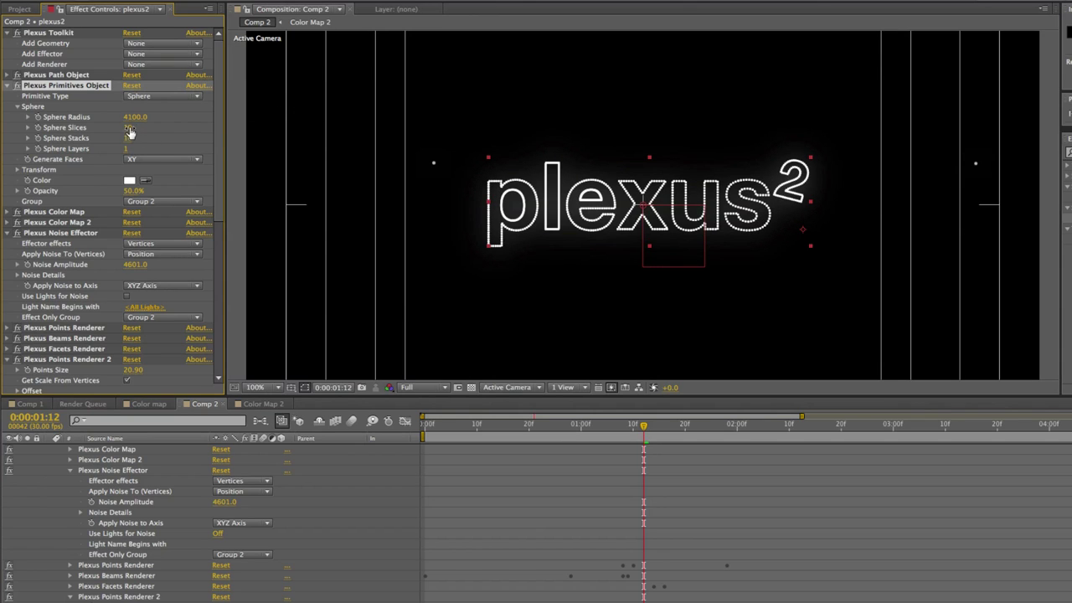
click(130, 128)
key(Return)
drag(510, 426, 472, 425)
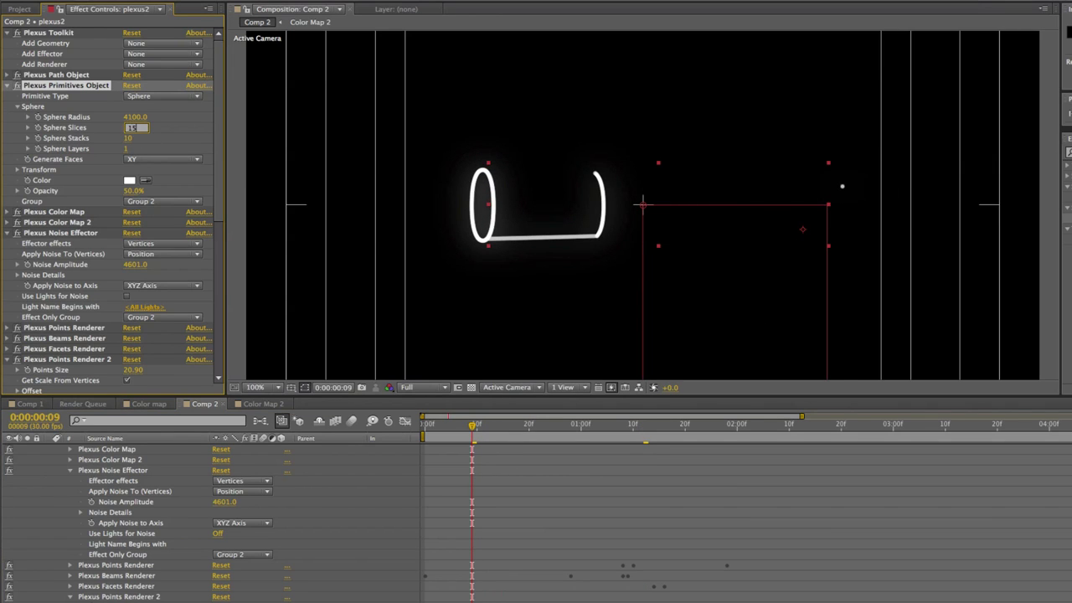
drag(126, 127, 122, 128)
click(129, 151)
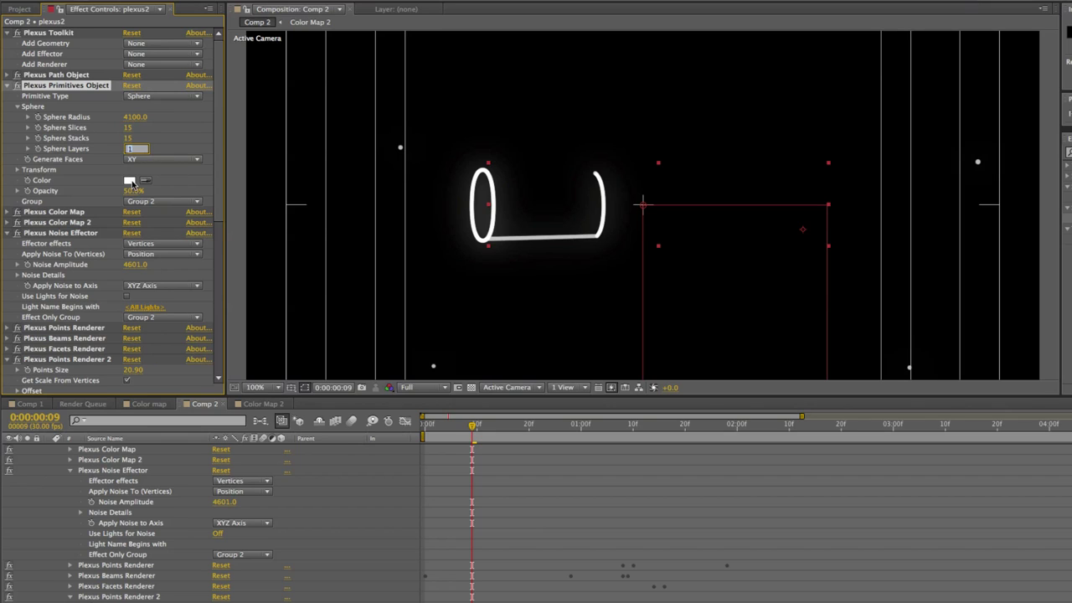
text(2)
key(Return)
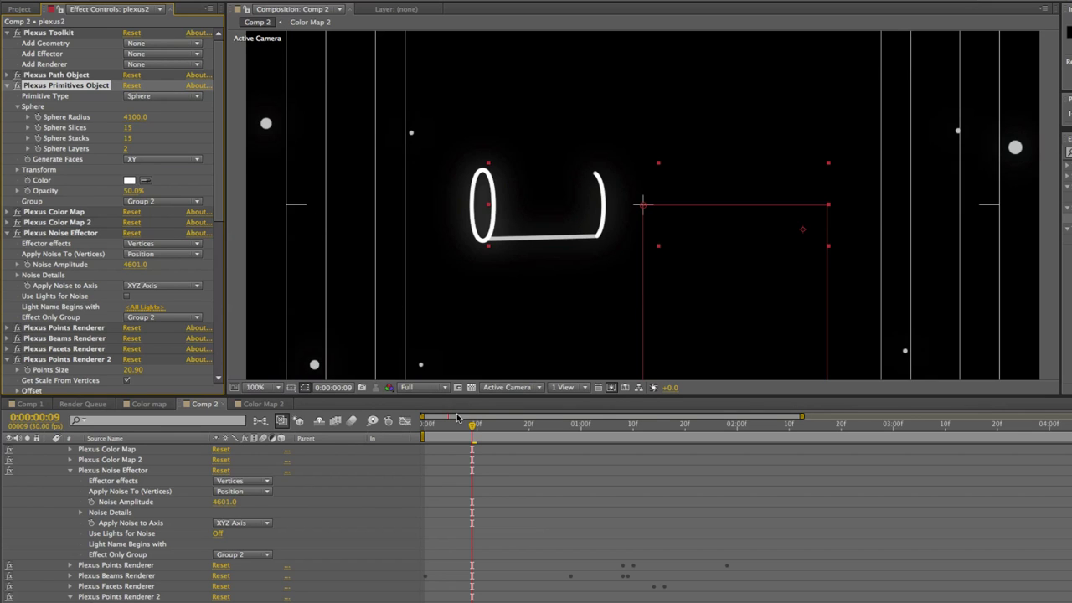
drag(463, 428, 660, 425)
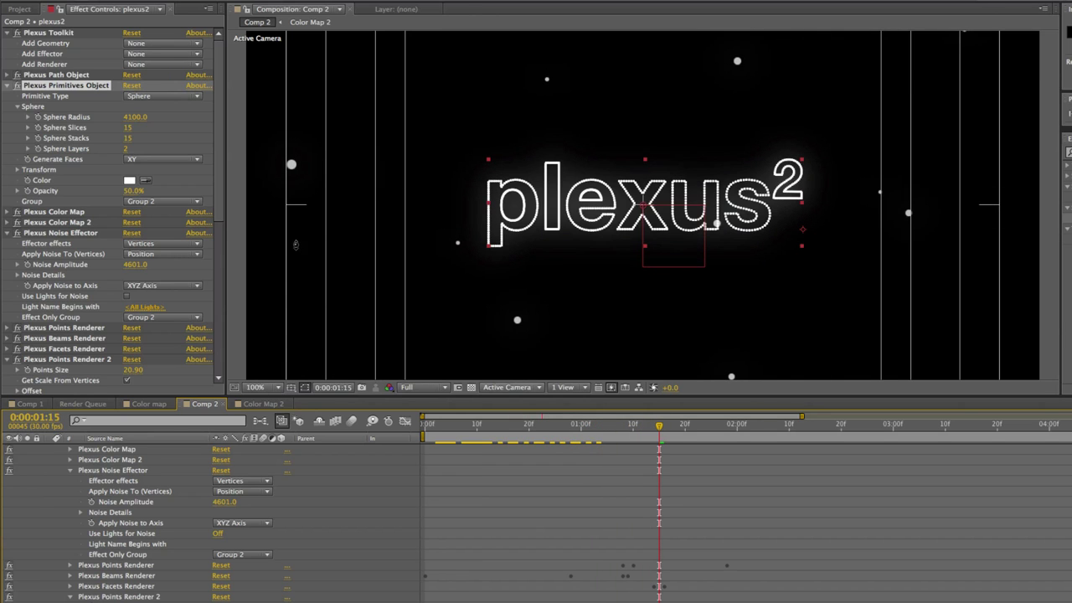
- Set Plexus Points Renderer 2's Points Size to 3
drag(216, 206, 233, 250)
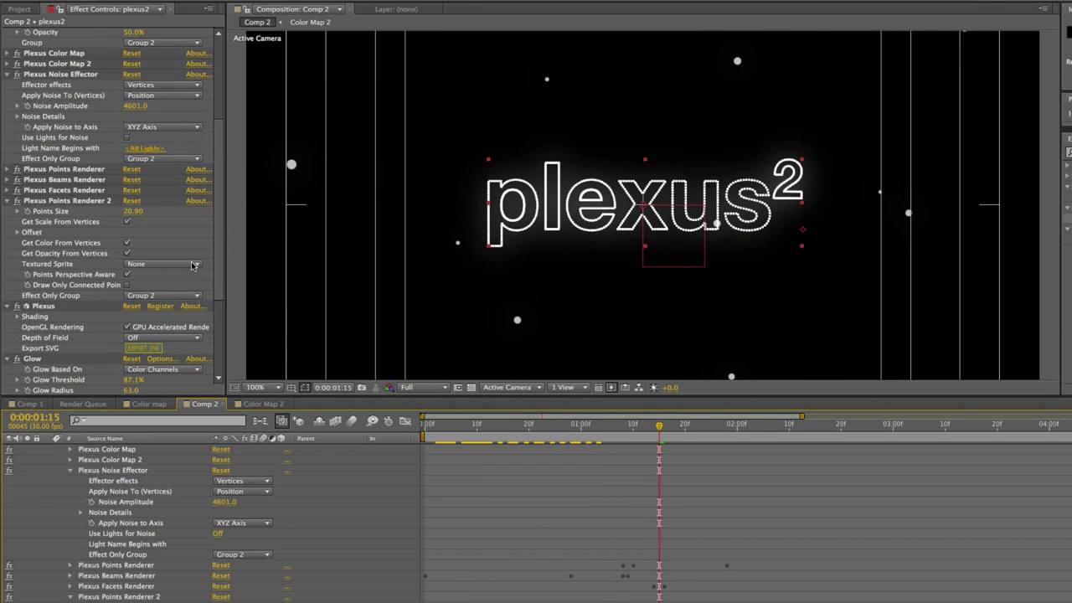
click(133, 212)
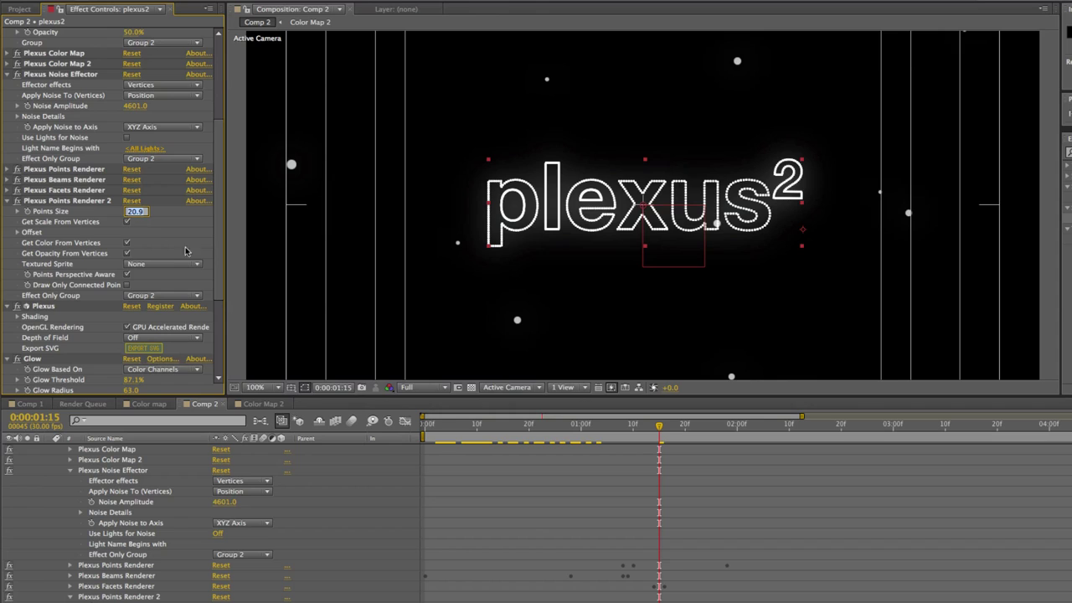
key(Return)
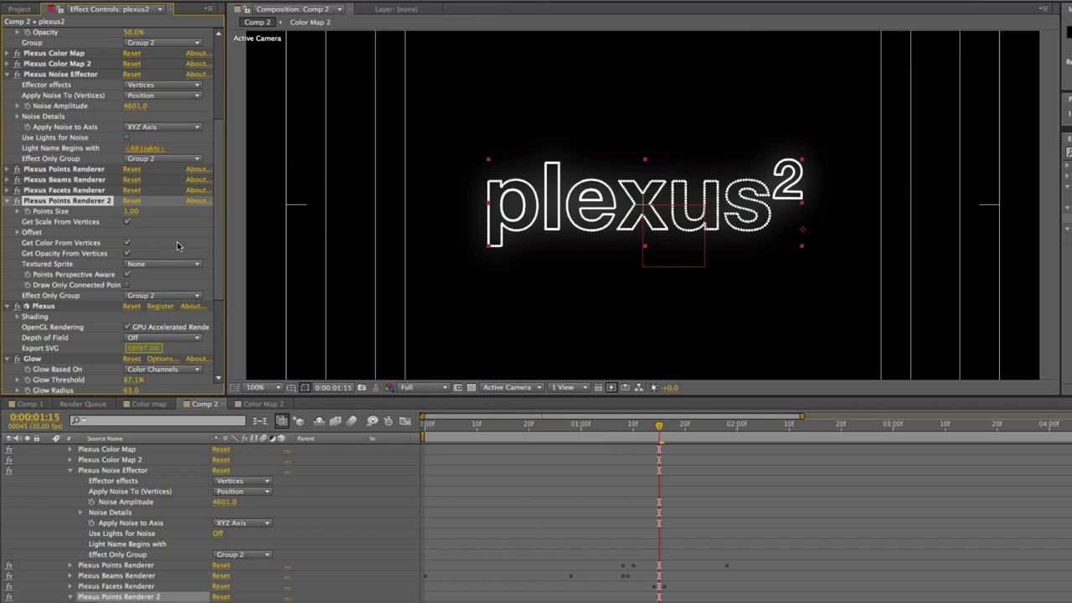
click(132, 211)
text(2)
key(Return)
click(139, 211)
key(Return)
- Turn off Get Opacity From Vertices and set Points Opacity to 40%
click(126, 243)
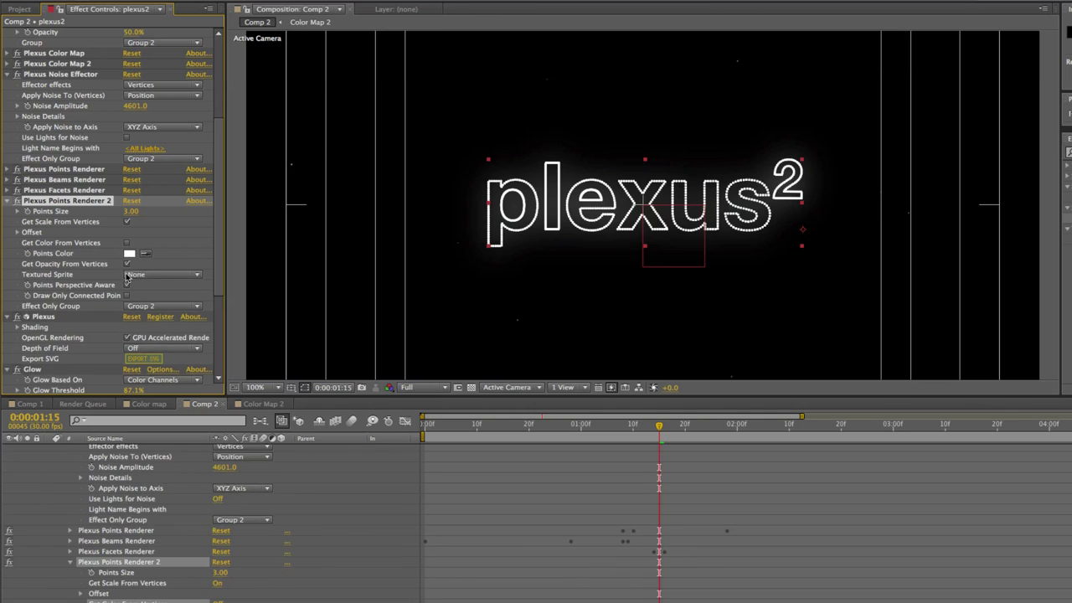
click(127, 243)
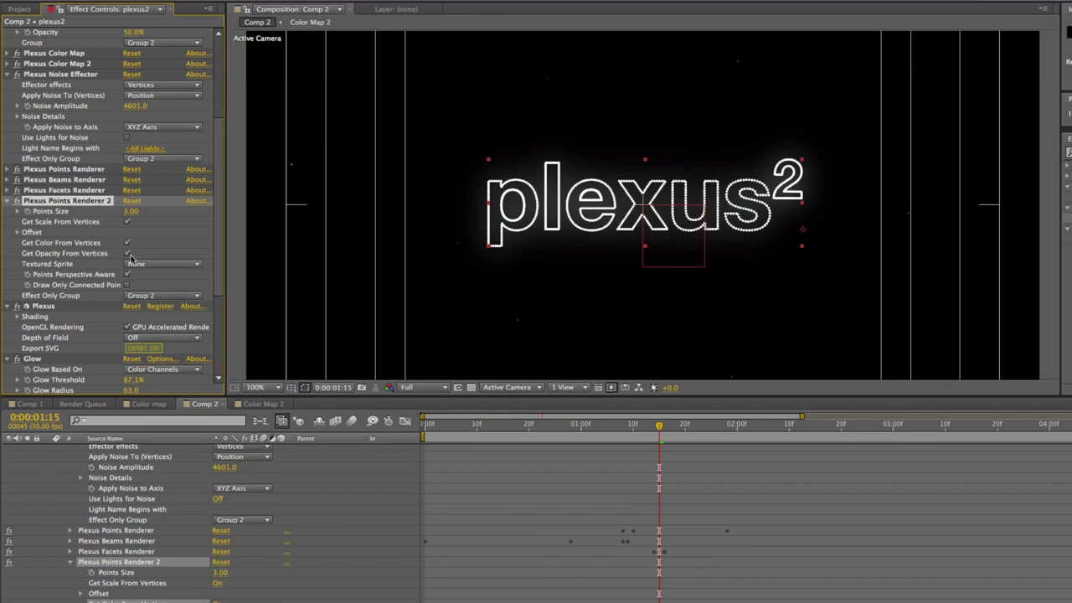
click(127, 253)
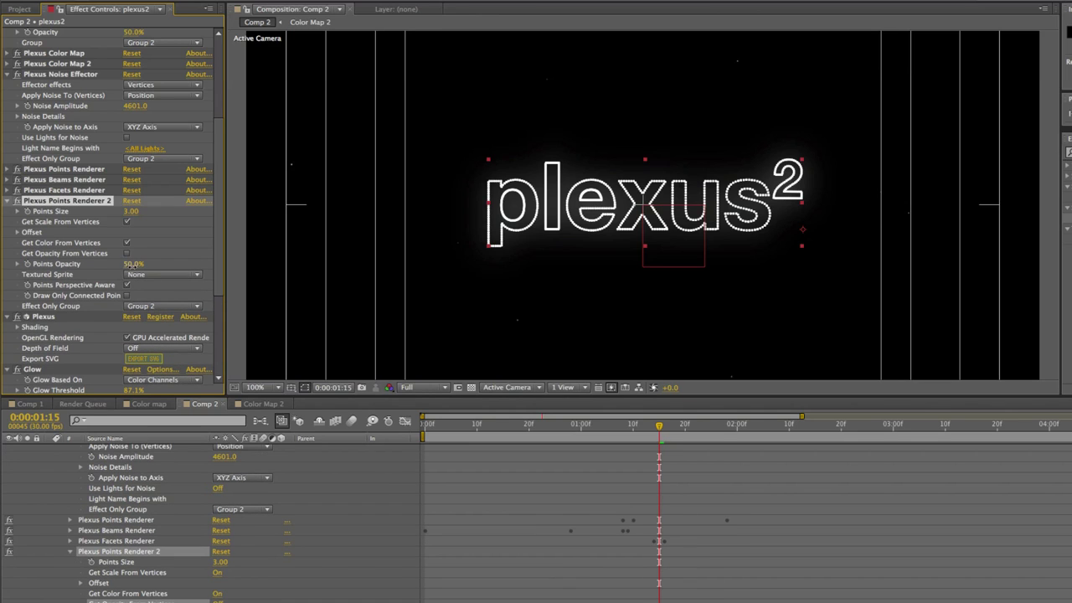
drag(132, 264, 117, 268)
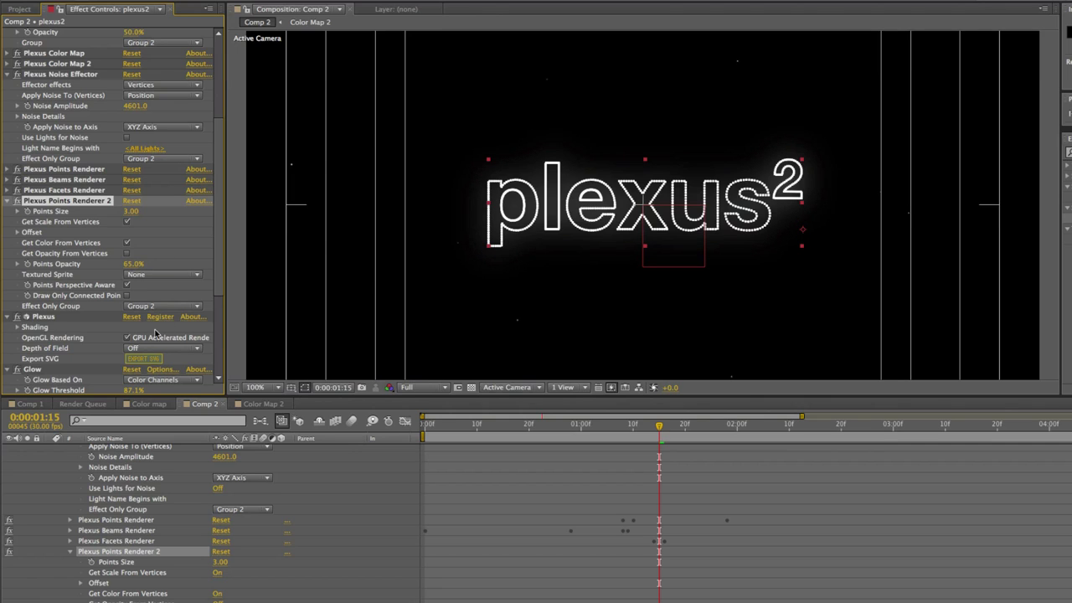
click(133, 264)
text(40)
key(Return)
drag(493, 434, 586, 430)
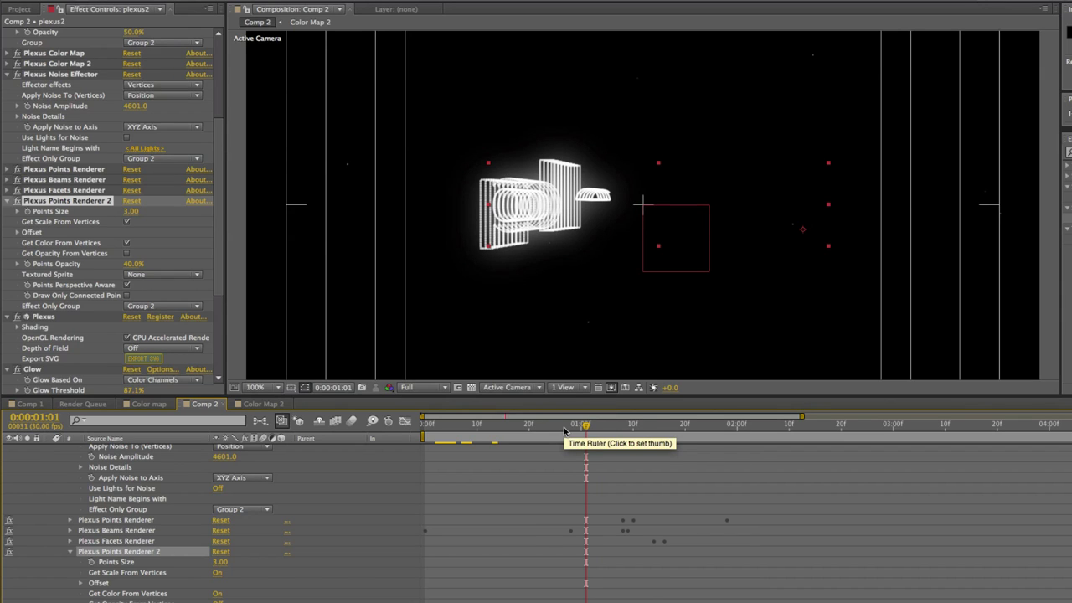